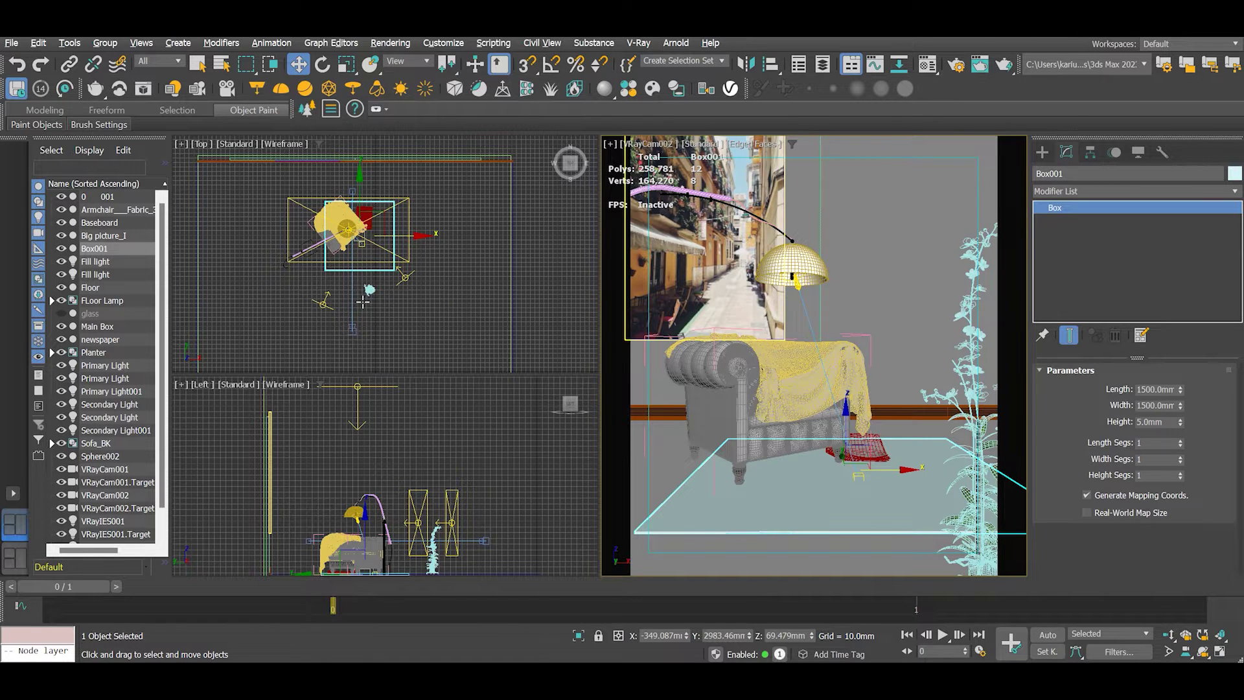
Examine the VRayLight settings of the Secondary Light and the Fill light placed in front of the armchair.
scroll(363, 302, up, 3)
middle_drag(441, 301, 478, 387)
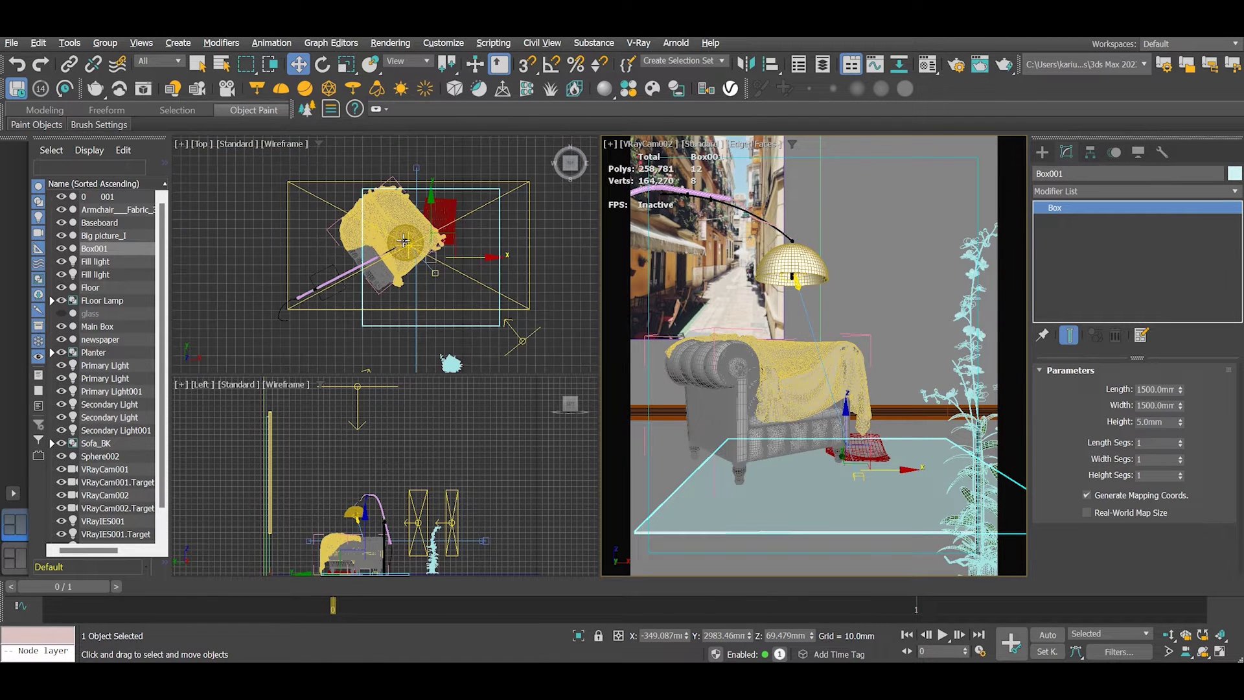
middle_drag(434, 328, 363, 342)
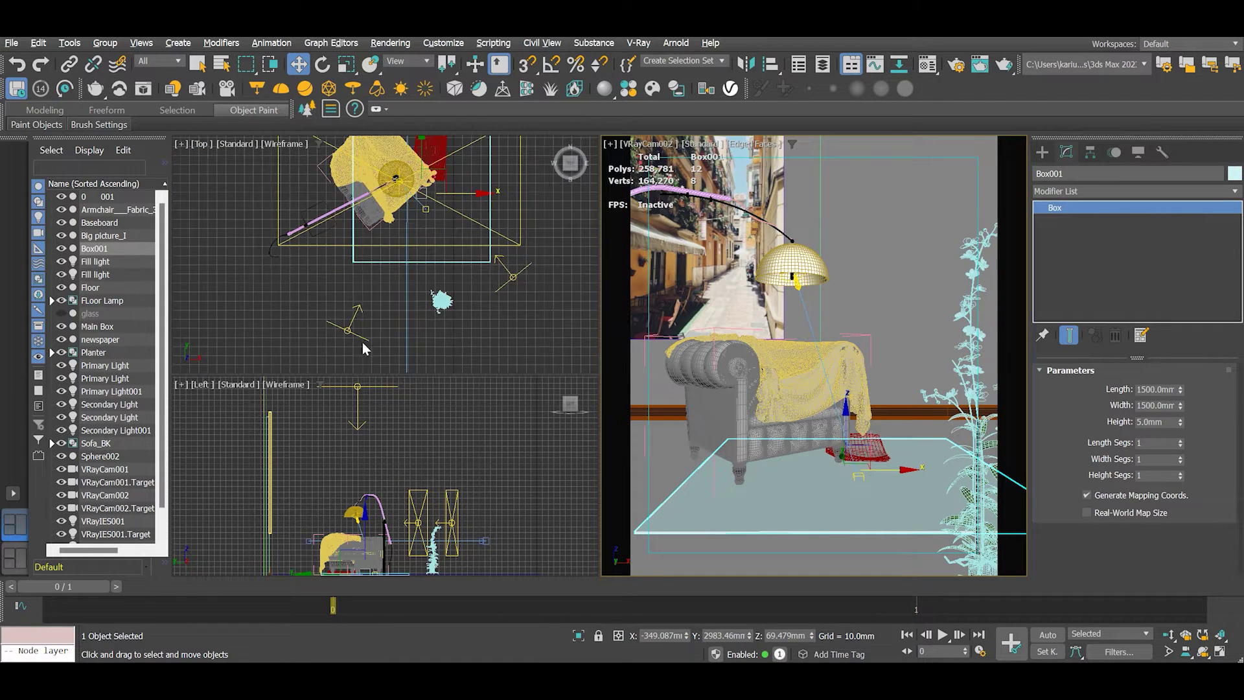
click(357, 337)
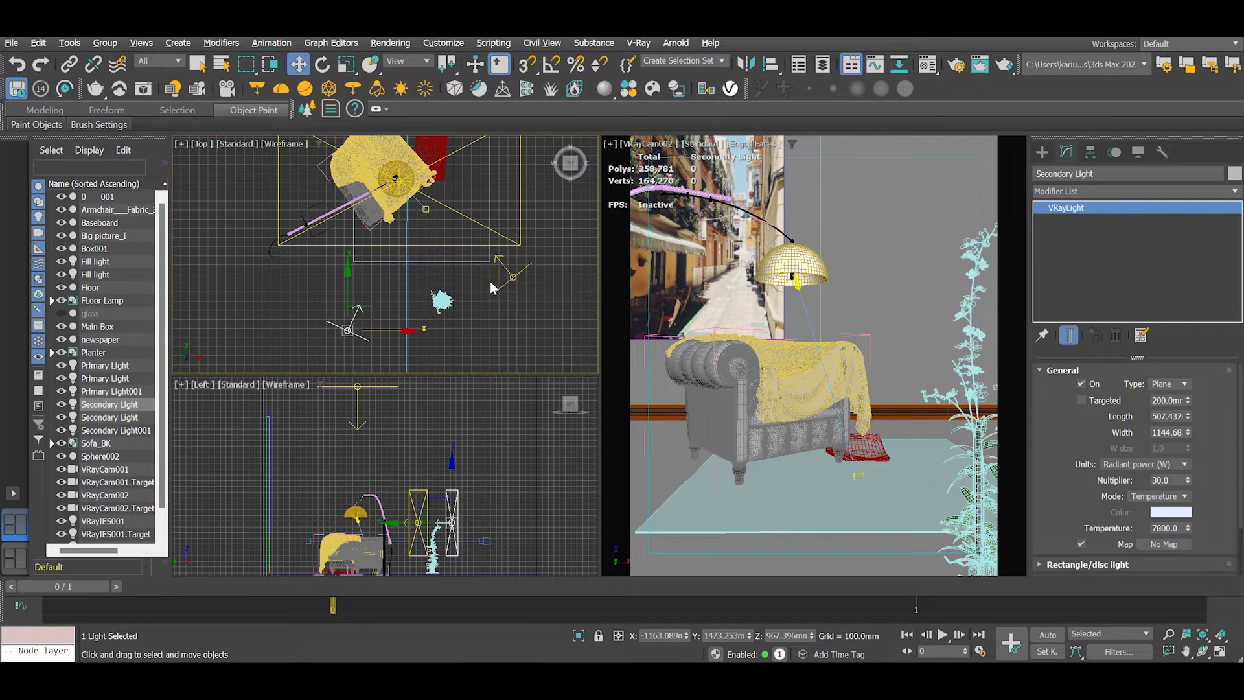
click(521, 233)
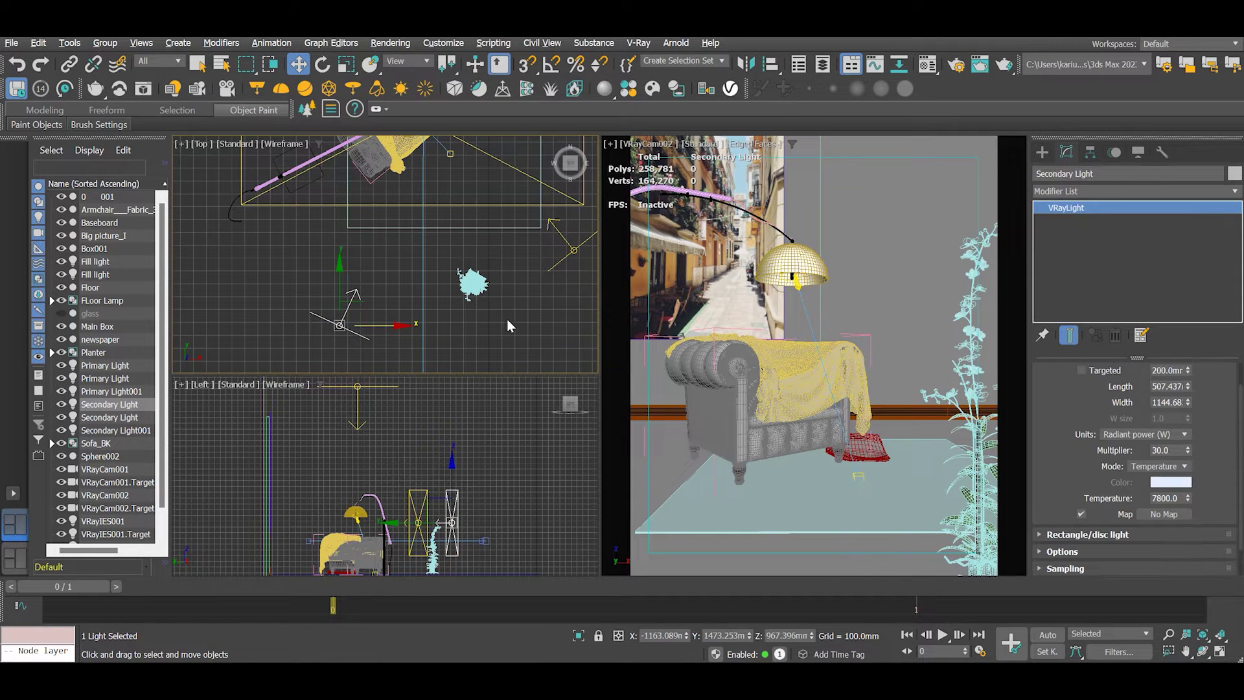
middle_drag(513, 313, 452, 326)
click(507, 262)
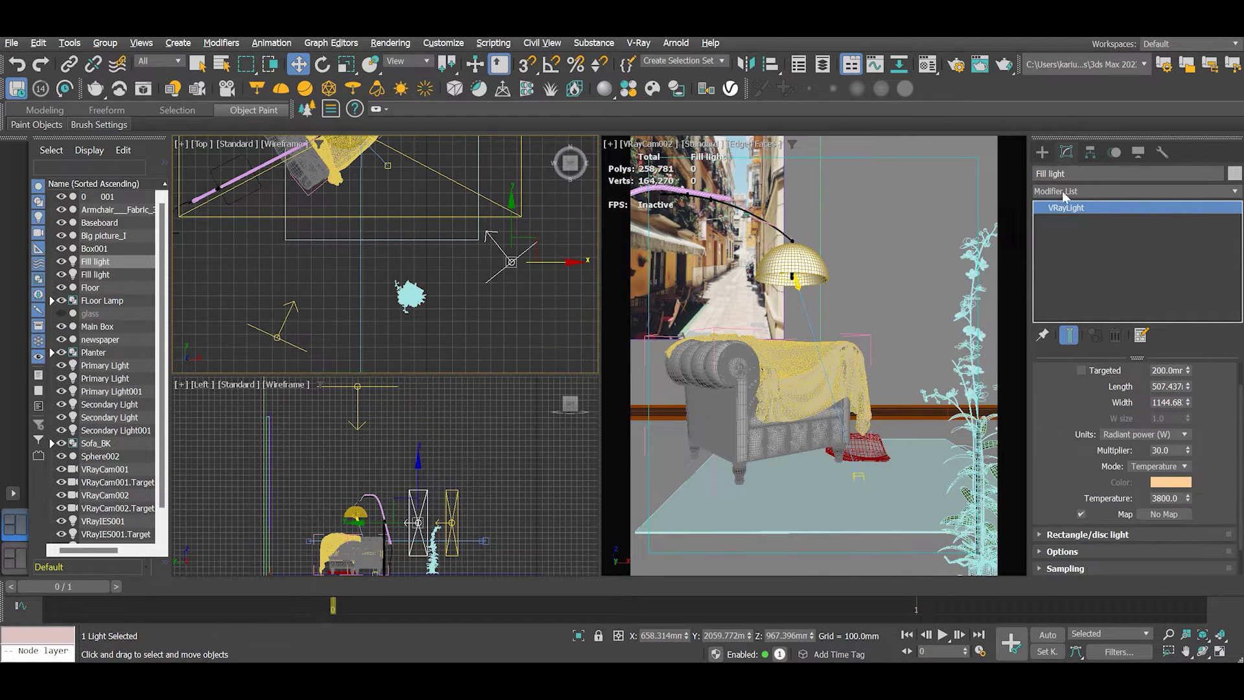
scroll(467, 304, down, 4)
click(517, 342)
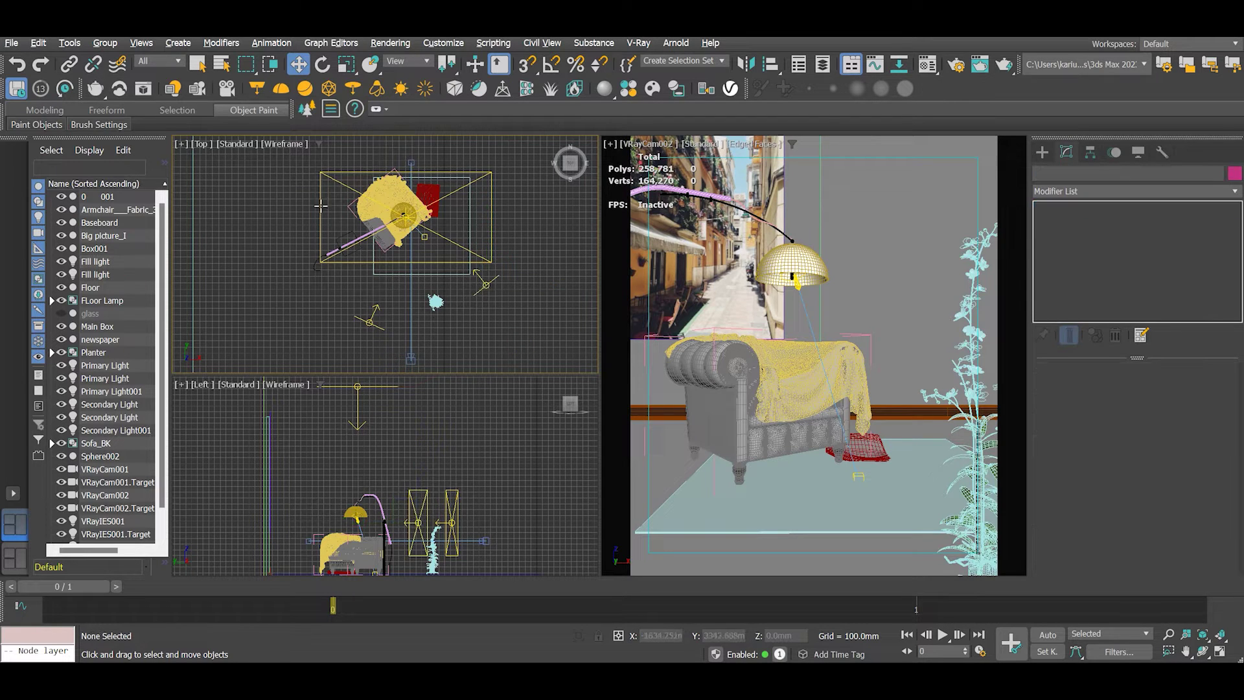
Review the lens, exposure and depth of field settings of VRayCam002 and enable its automatic vertical tilt.
click(409, 358)
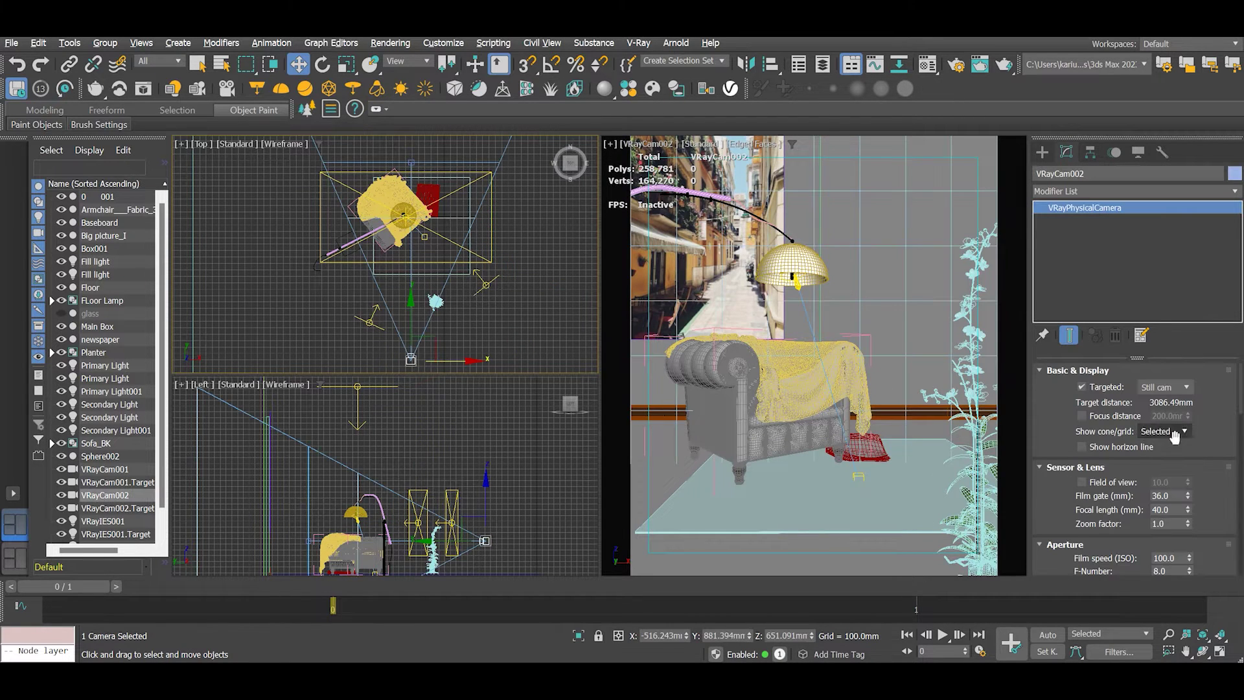
scroll(1216, 415, down, 2)
drag(1216, 416, 1213, 352)
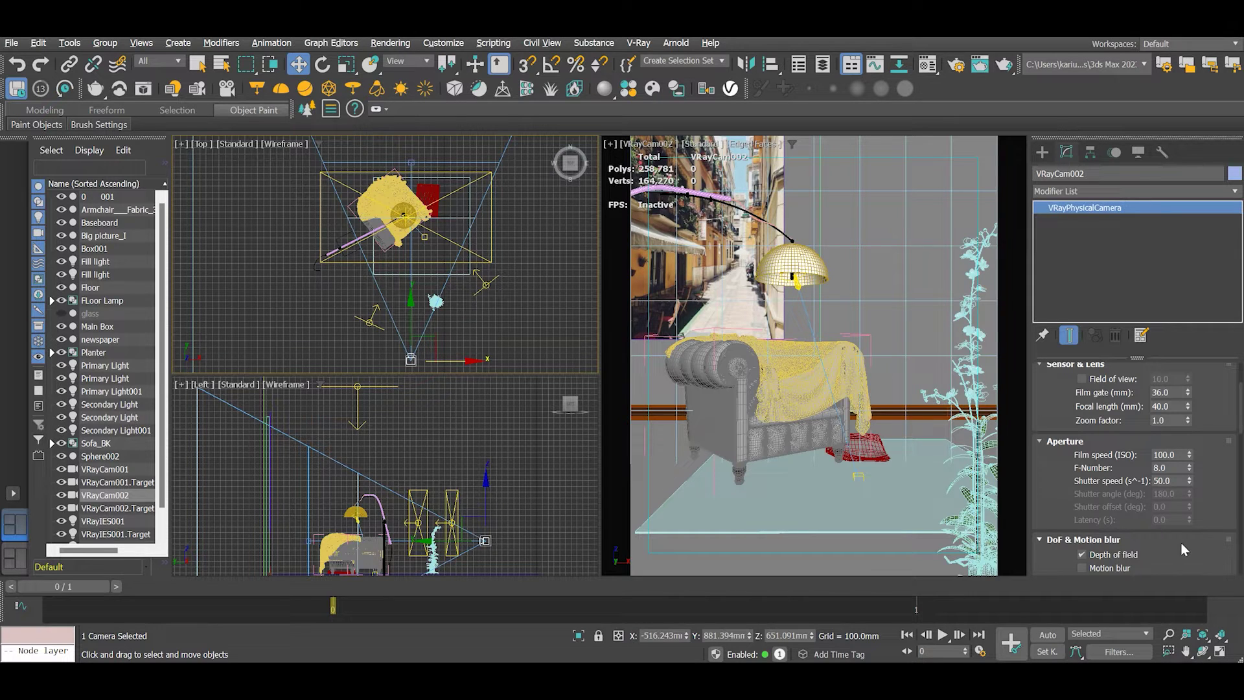
drag(1208, 514, 1192, 407)
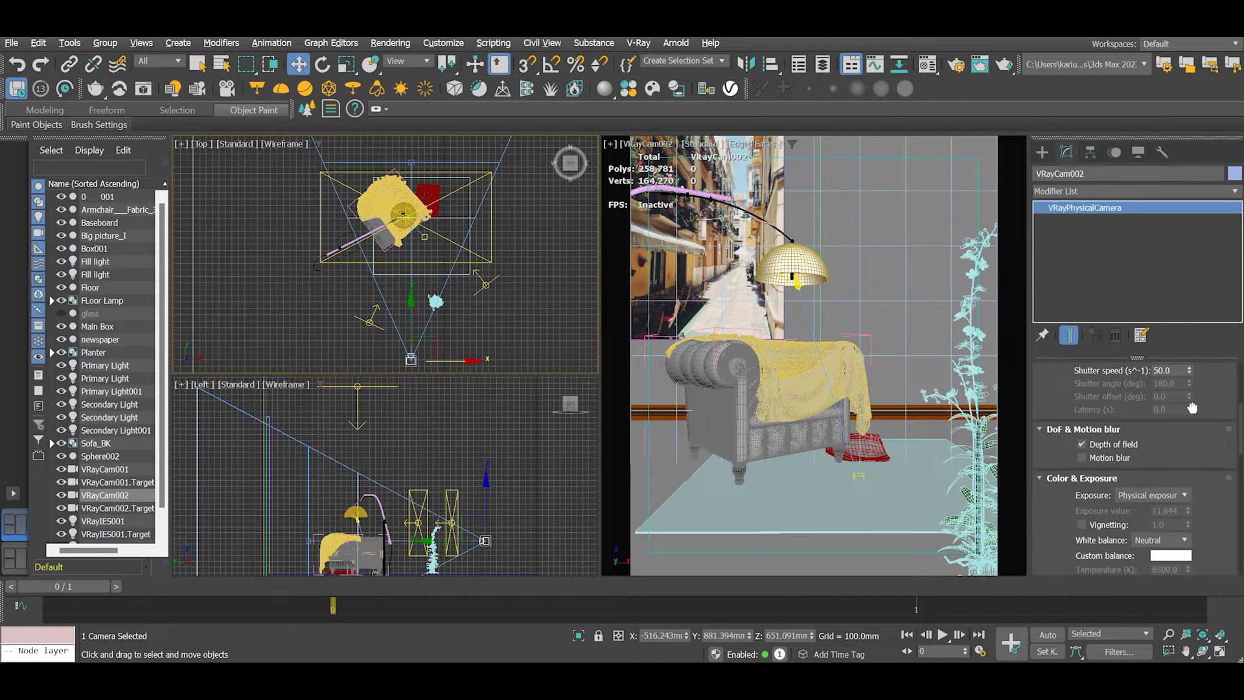
click(1082, 445)
scroll(1208, 409, down, 5)
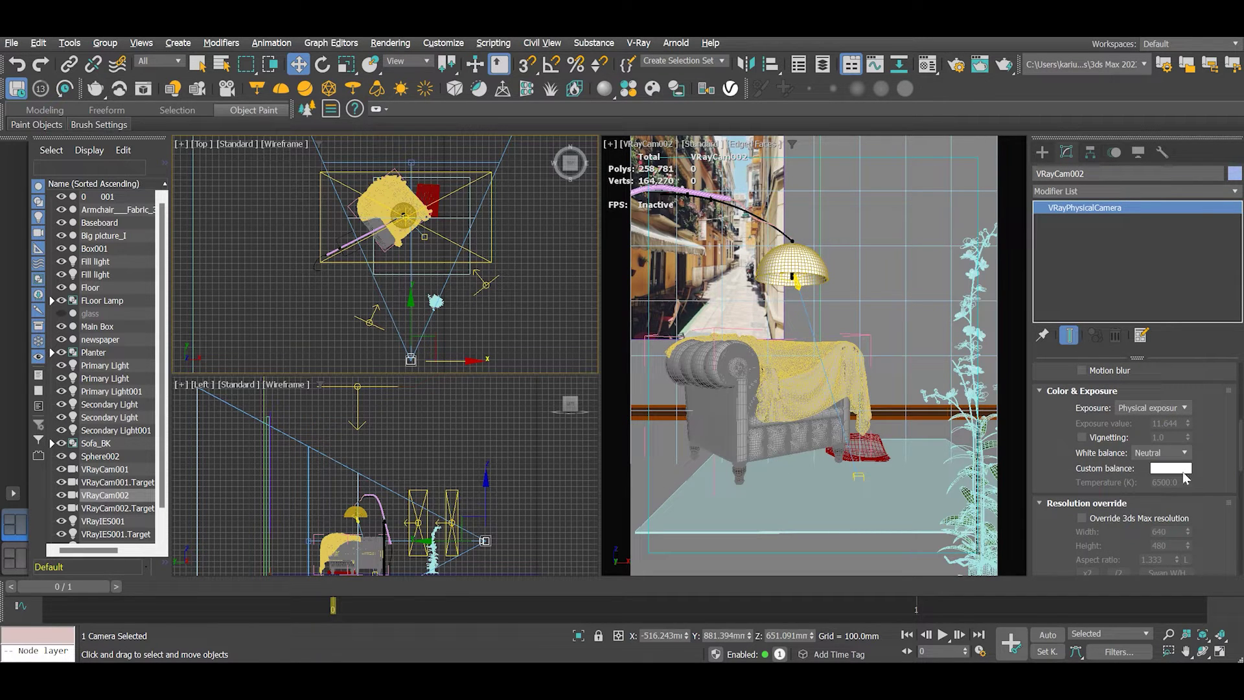
drag(1220, 520, 1216, 320)
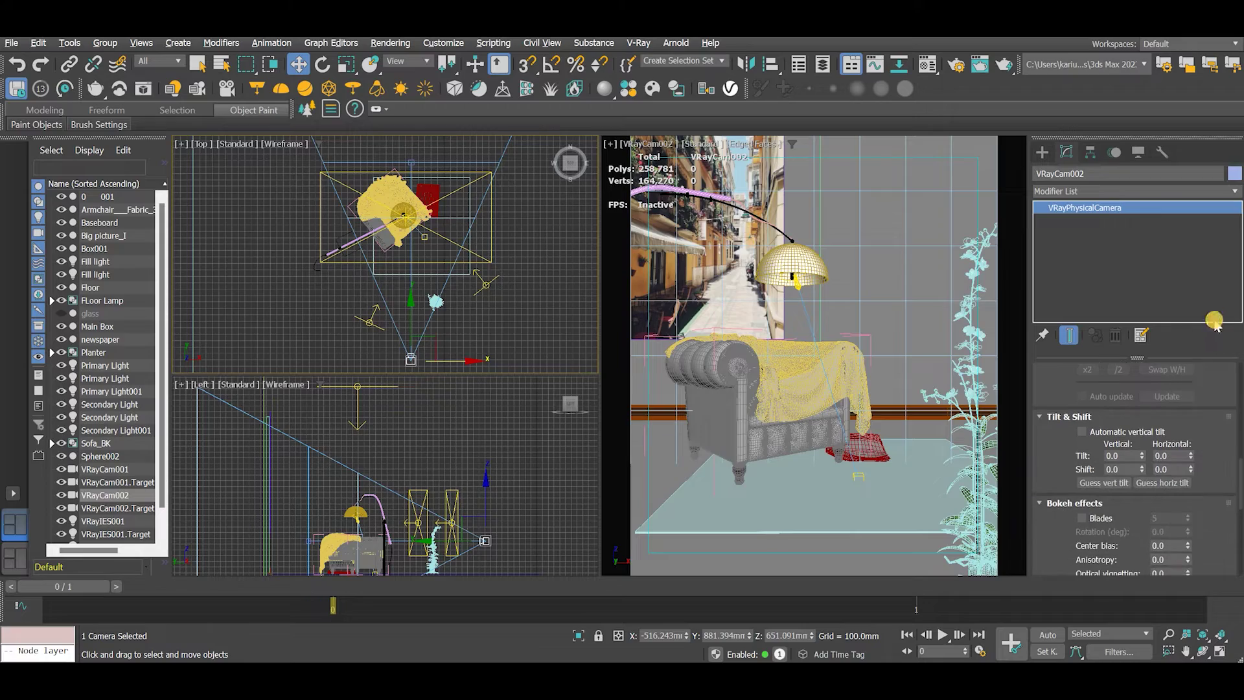
click(1082, 431)
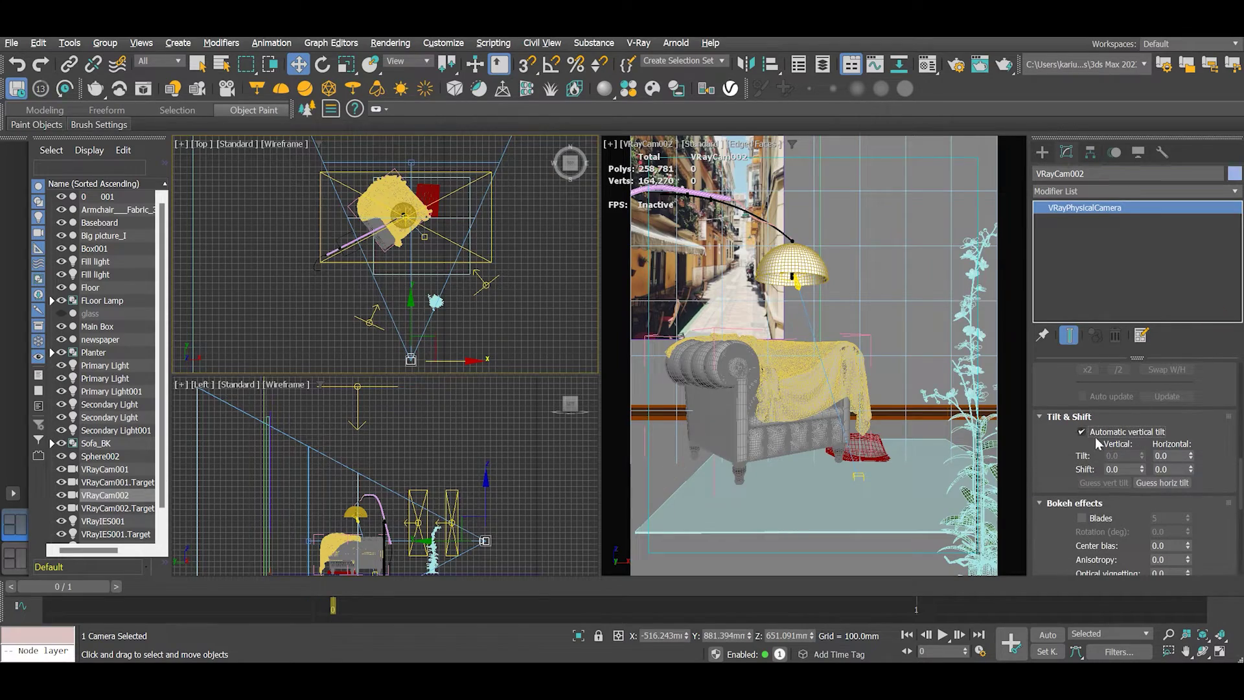
drag(1223, 518, 1221, 353)
Convert the thin square floor box to an Editable Poly.
click(841, 509)
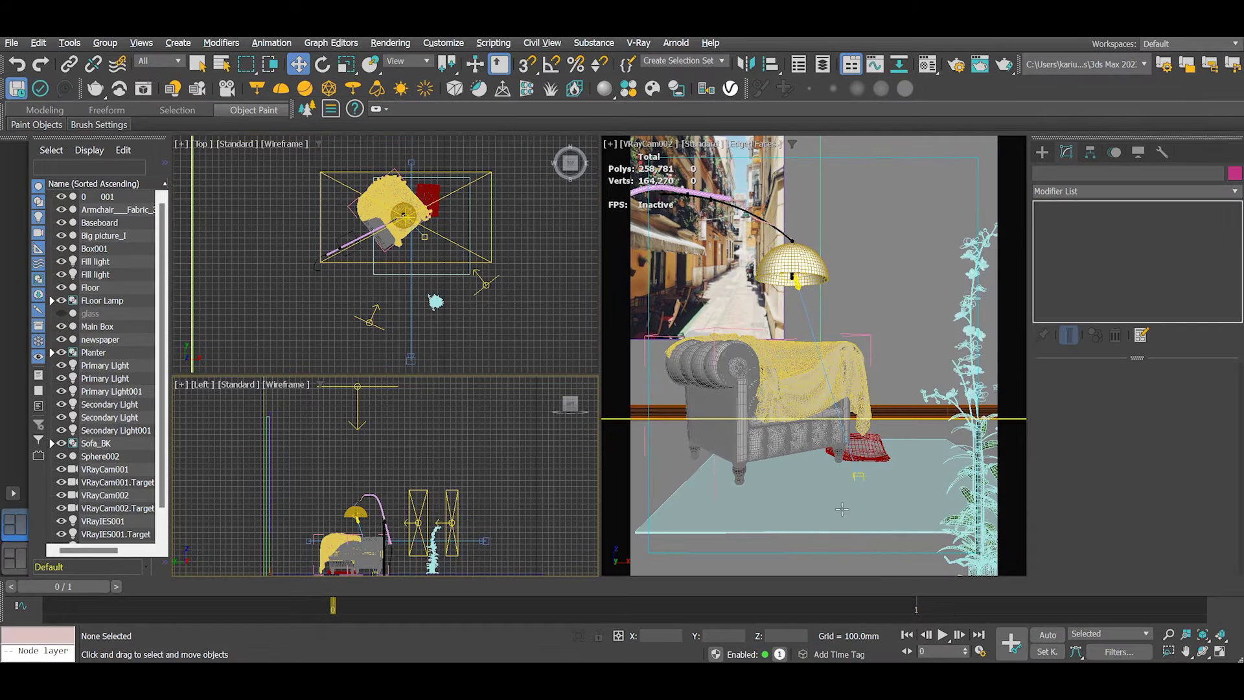
click(813, 491)
right_click(810, 485)
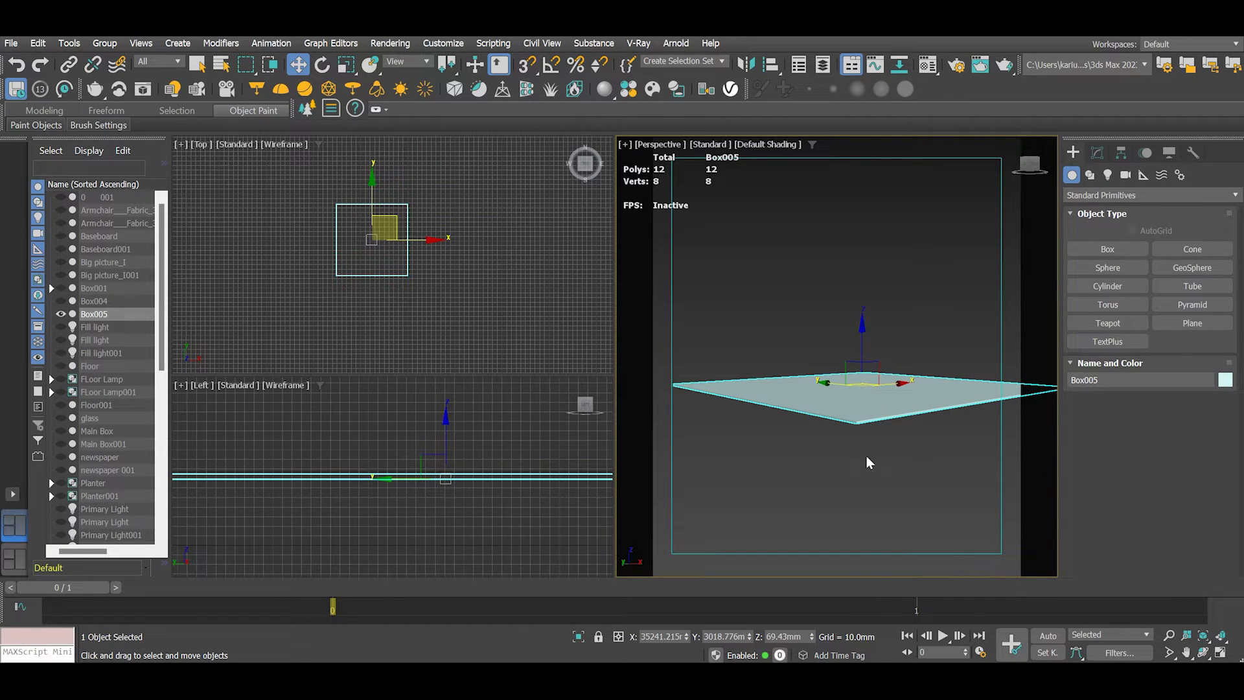
right_click(838, 402)
mouse_move(869, 580)
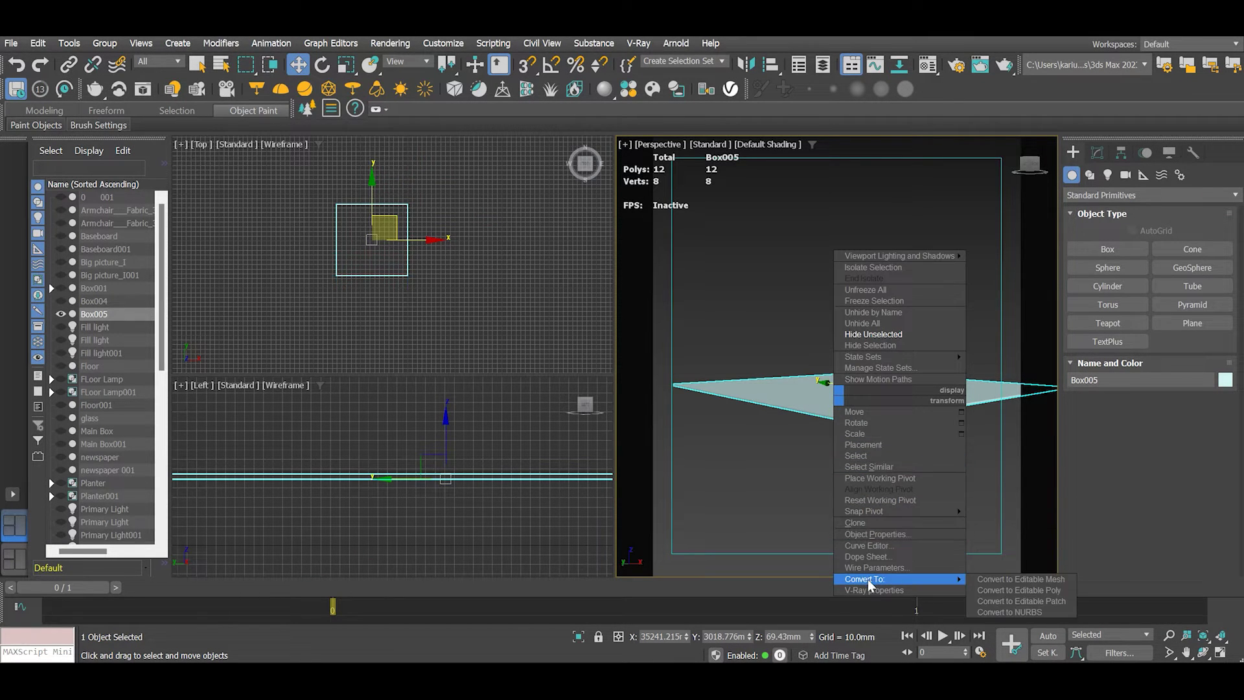
click(1023, 590)
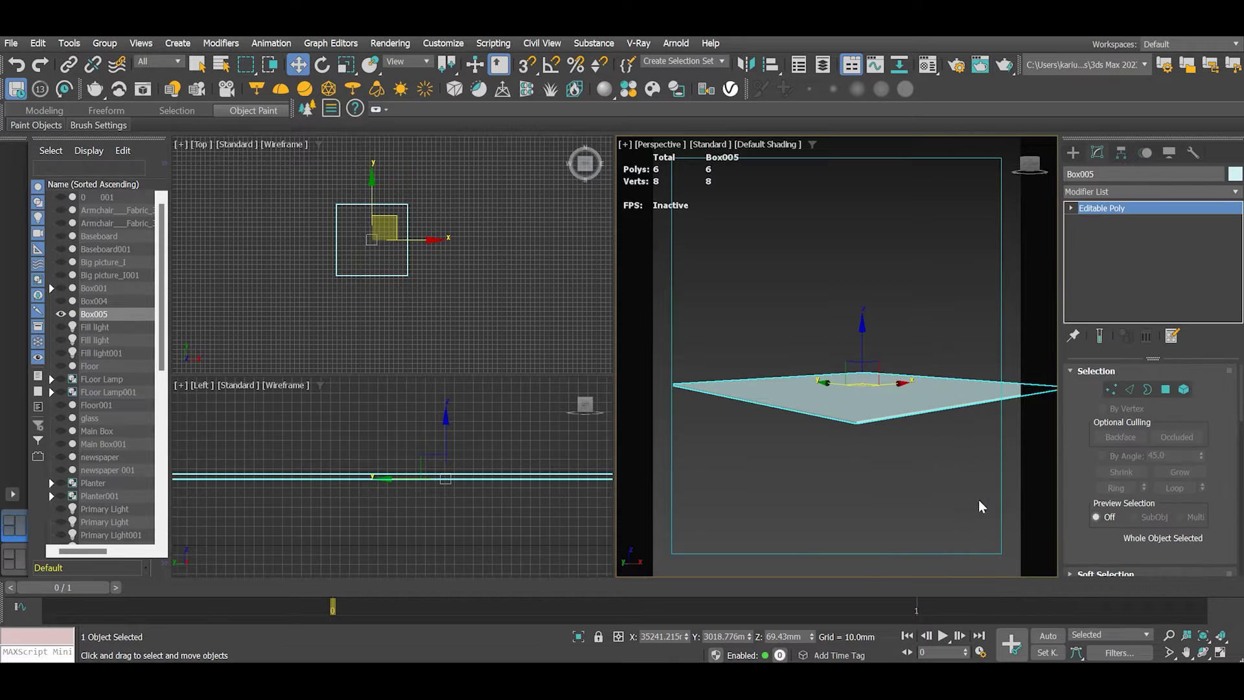
Delete the bottom polygon of the thin box.
click(1203, 652)
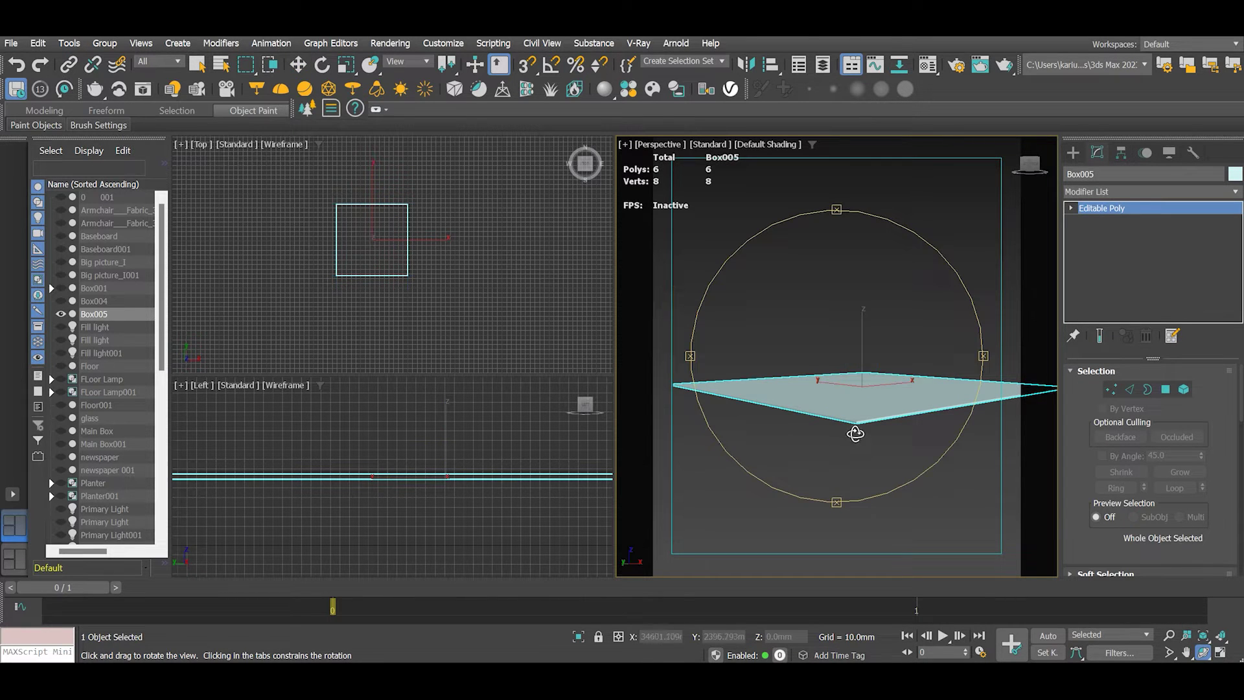
drag(854, 447, 858, 412)
click(297, 66)
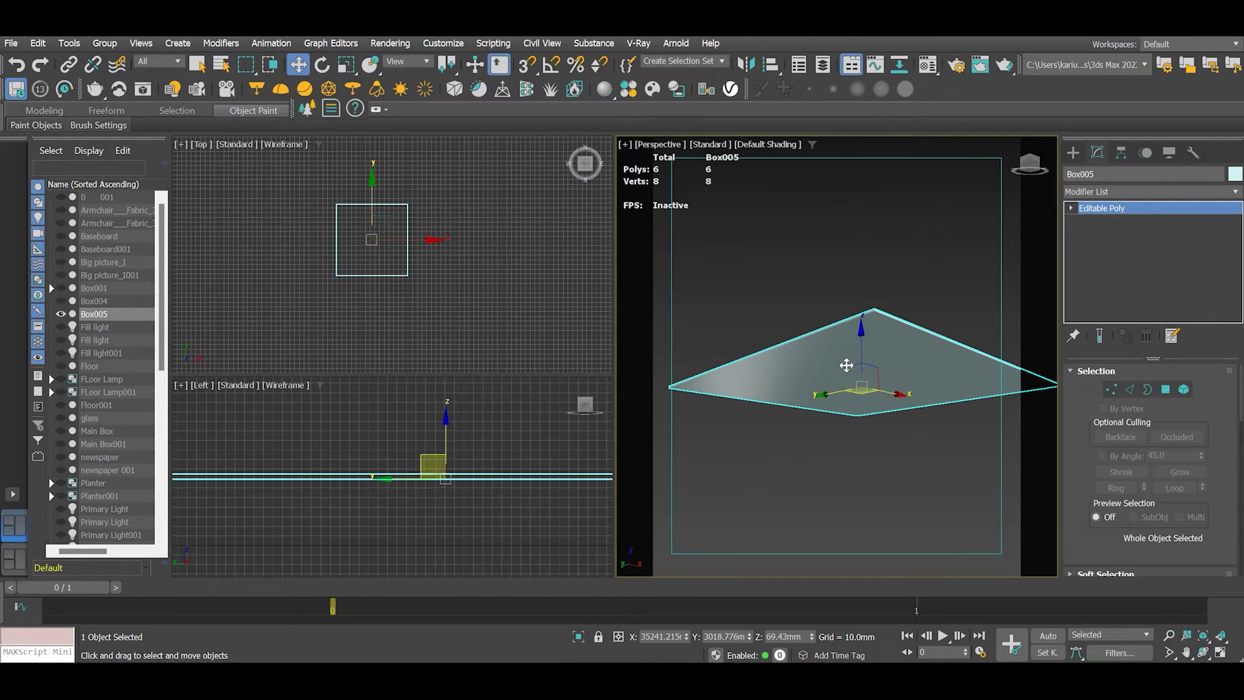
click(1165, 389)
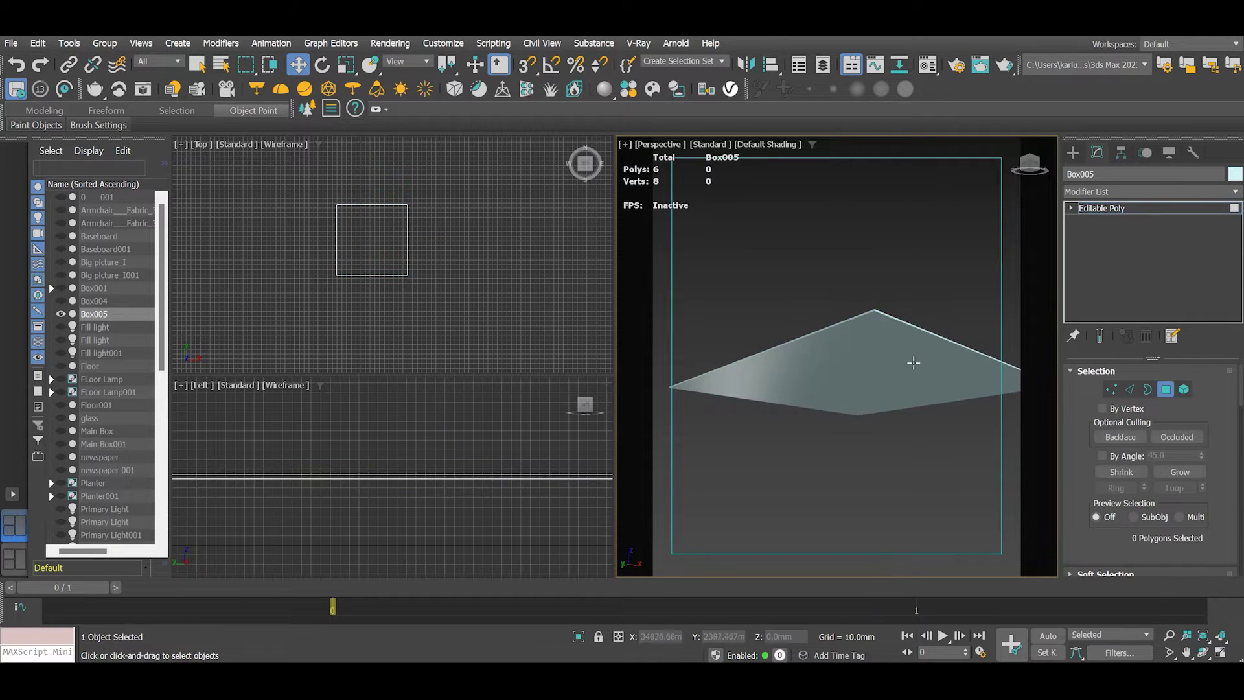
click(910, 361)
key(Delete)
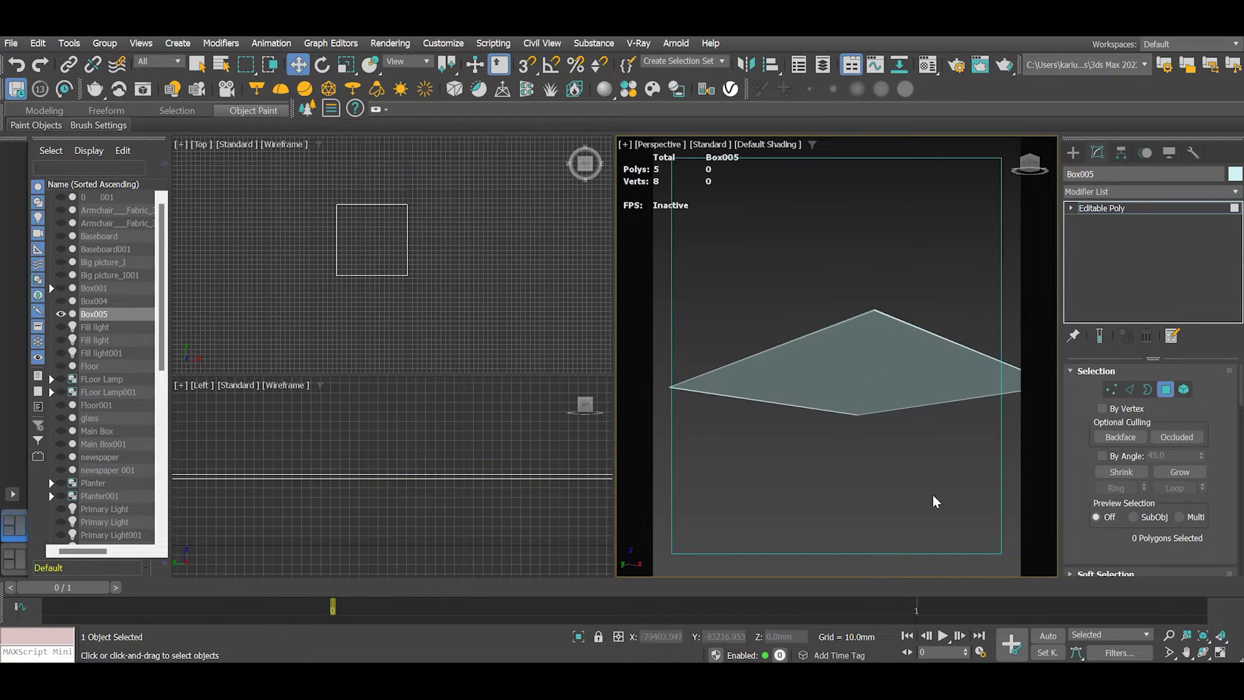
Connect the ring of edges parallel to one side of the box with 2 segments and a pinch of 95.
click(1203, 649)
drag(879, 393, 852, 433)
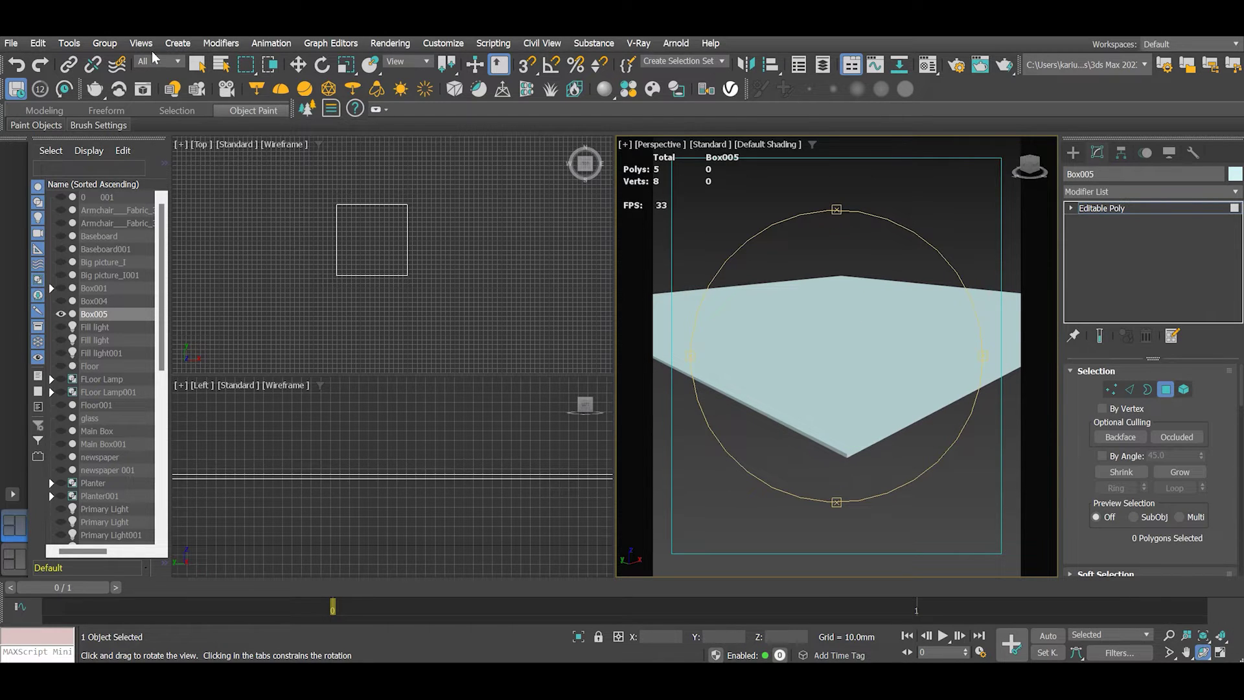
click(198, 64)
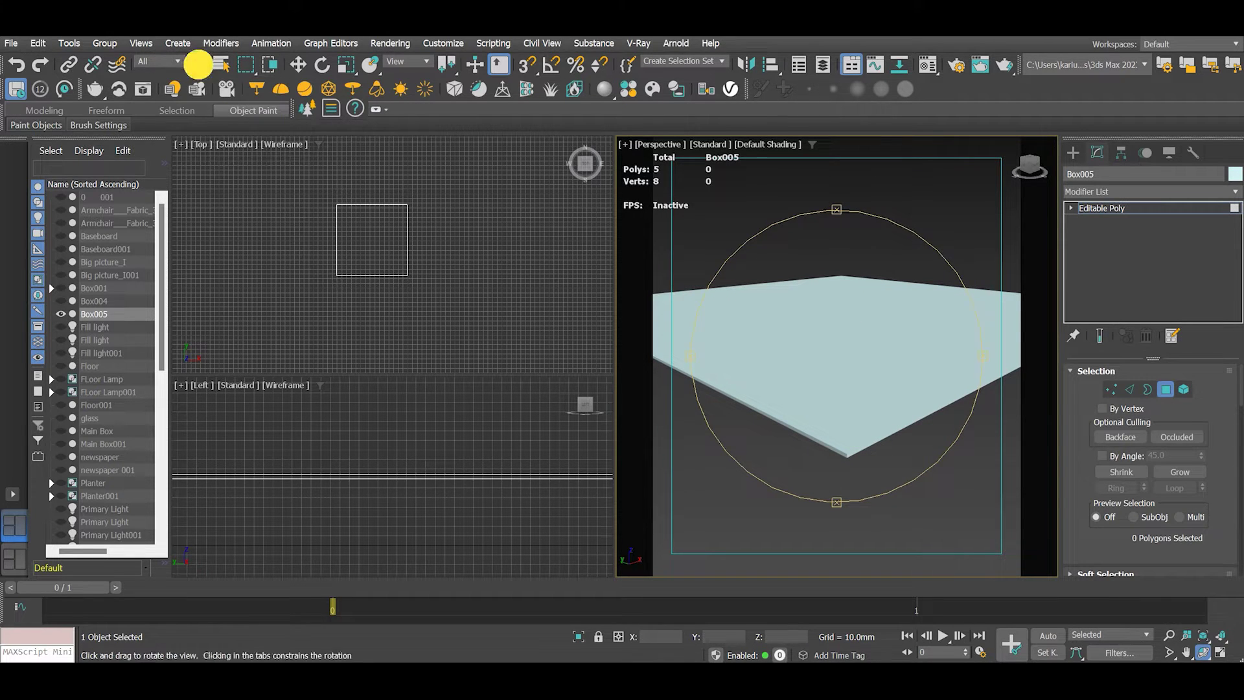
click(1129, 389)
click(790, 426)
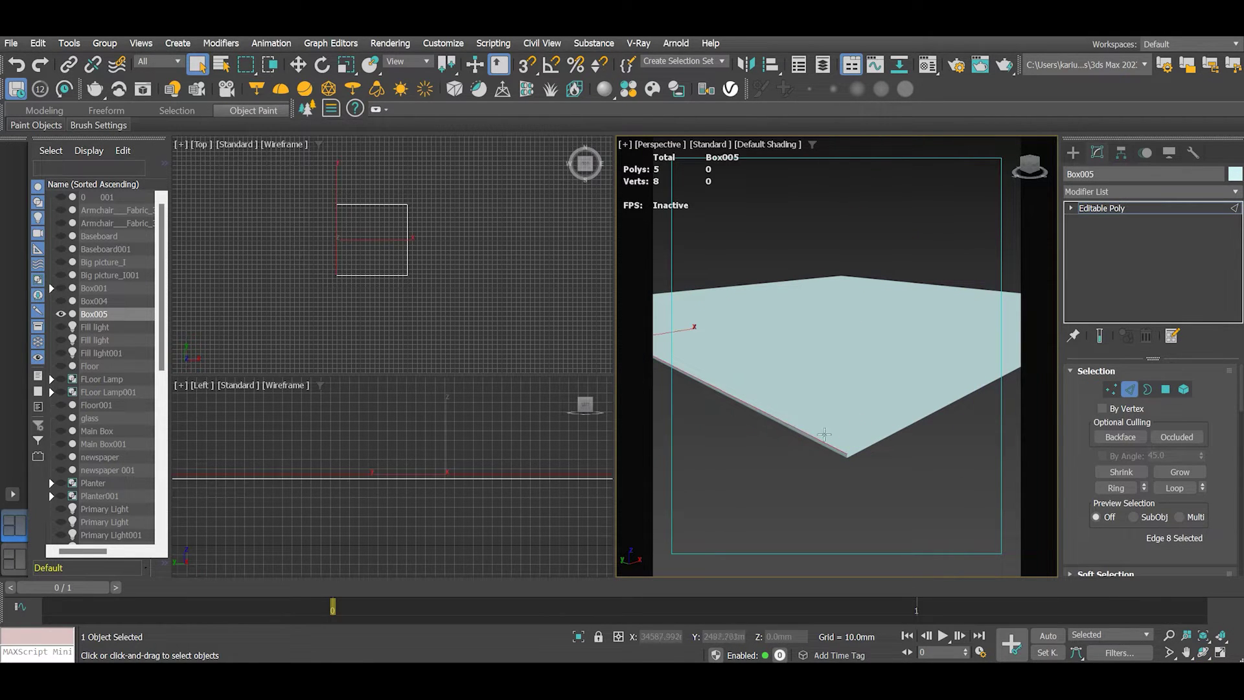
click(1118, 487)
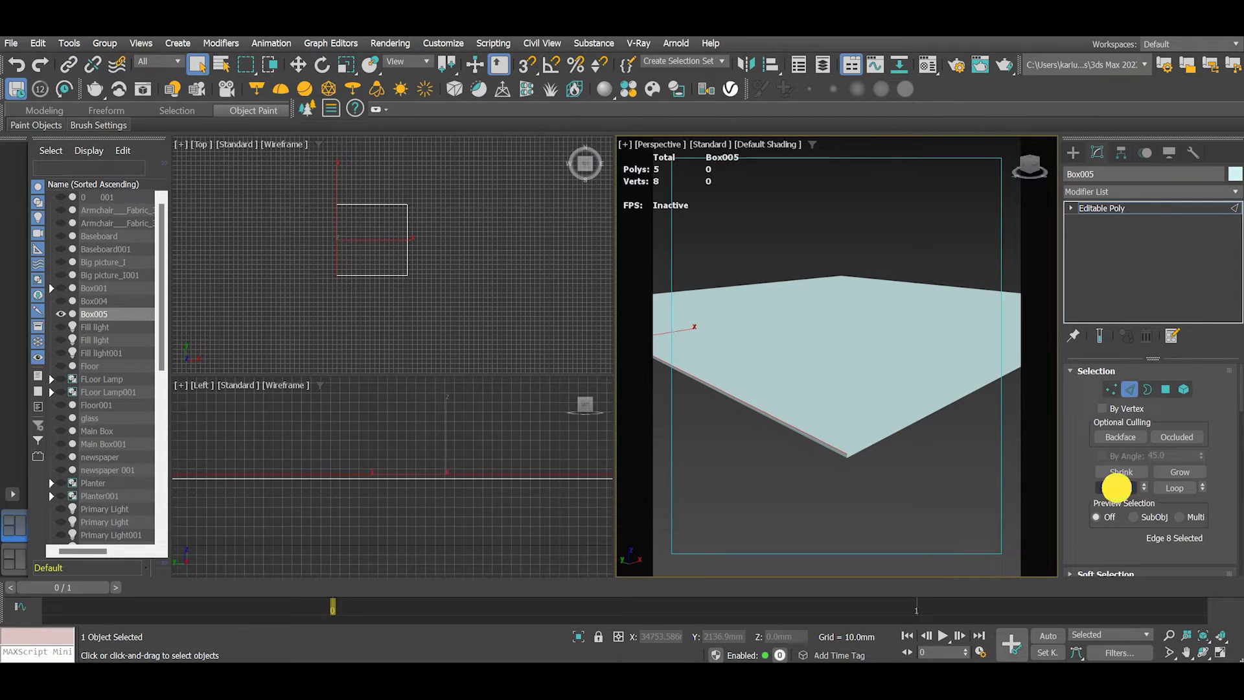
drag(1226, 528, 1224, 397)
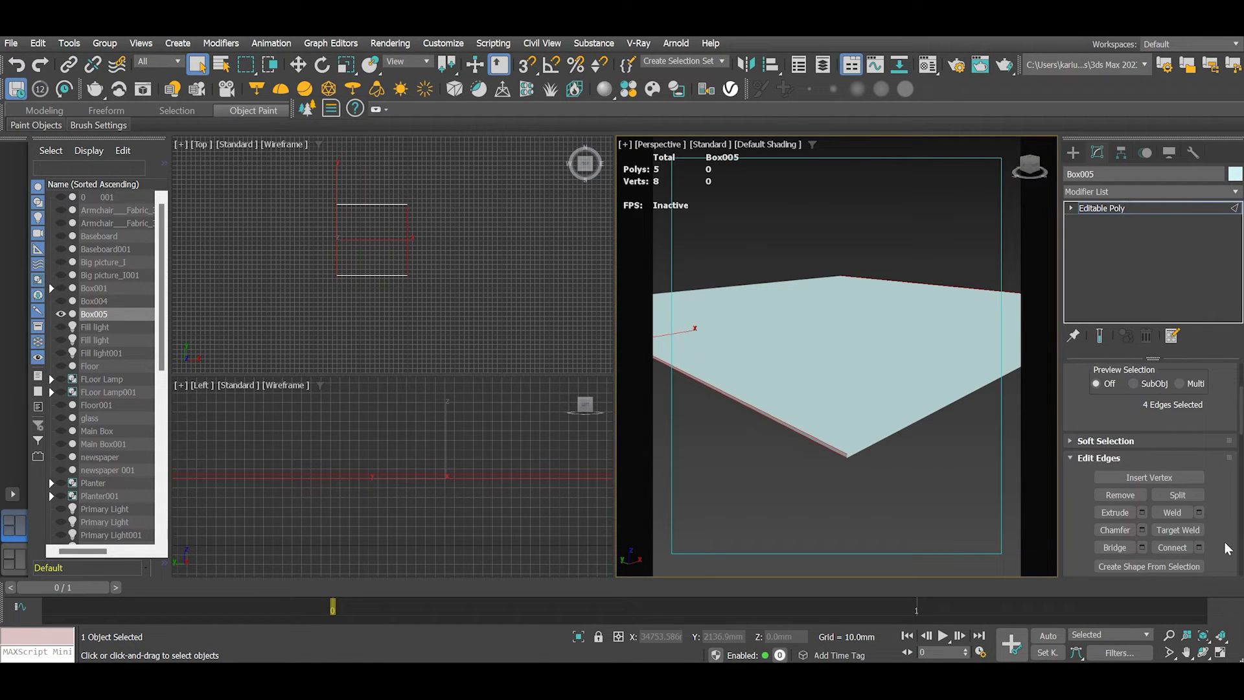
drag(1224, 551, 1224, 449)
click(1199, 454)
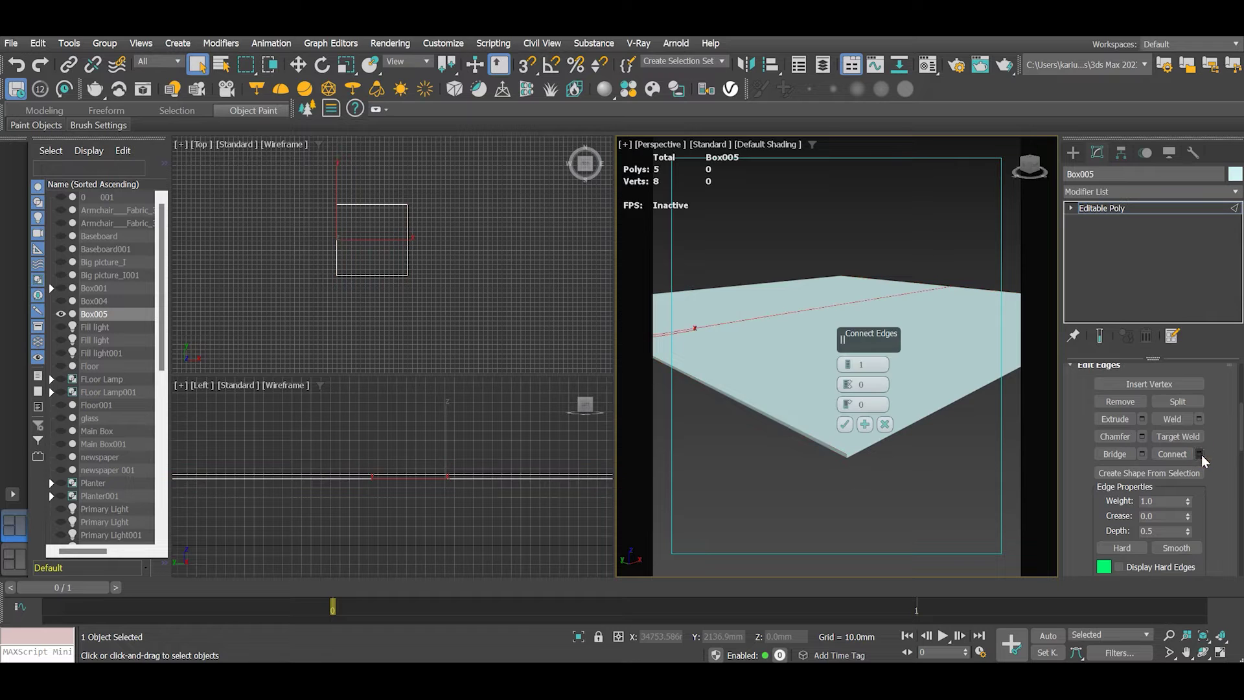
click(847, 362)
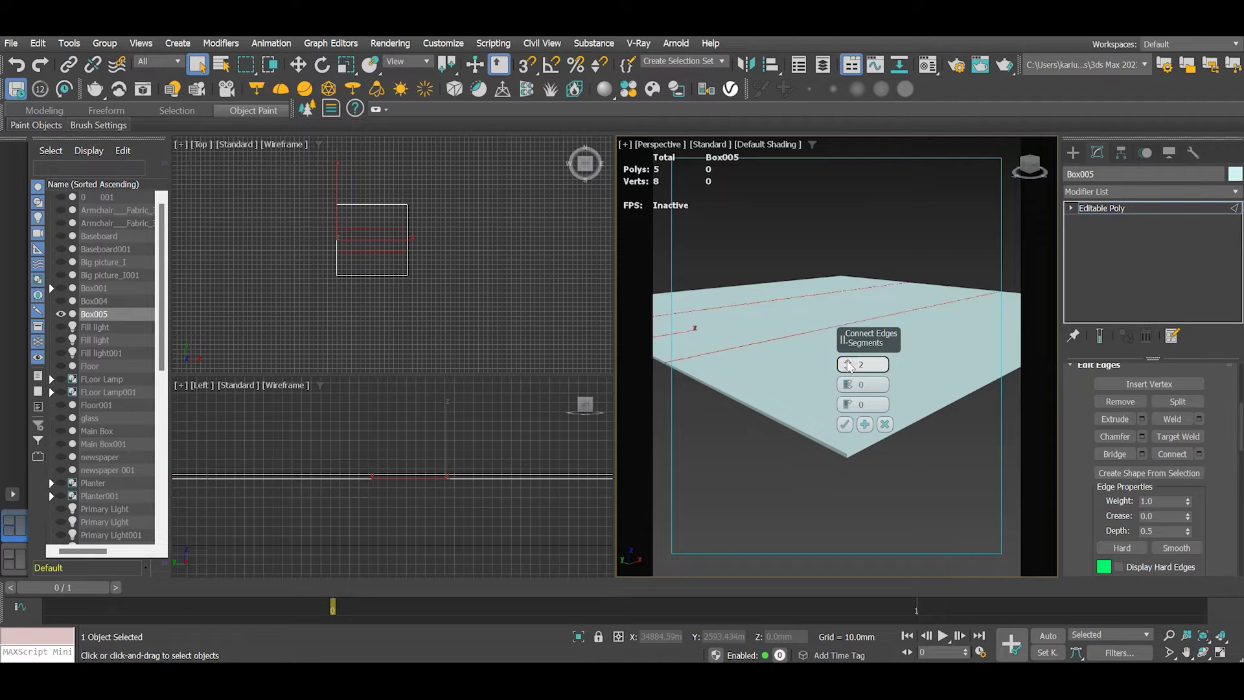
middle_drag(803, 350, 825, 389)
key(Return)
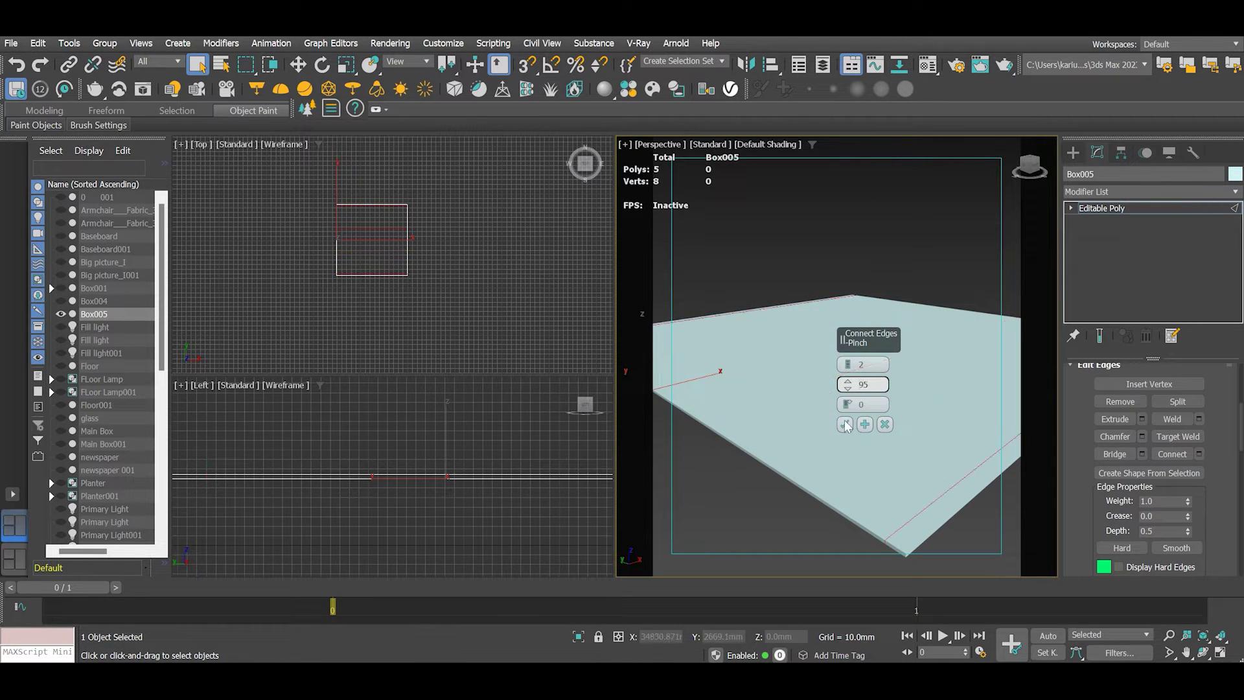
click(845, 425)
Show edged faces and connect the perpendicular edge ring of the box with 2 segments and a pinch of 95.
alt+middle_drag(892, 472, 853, 431)
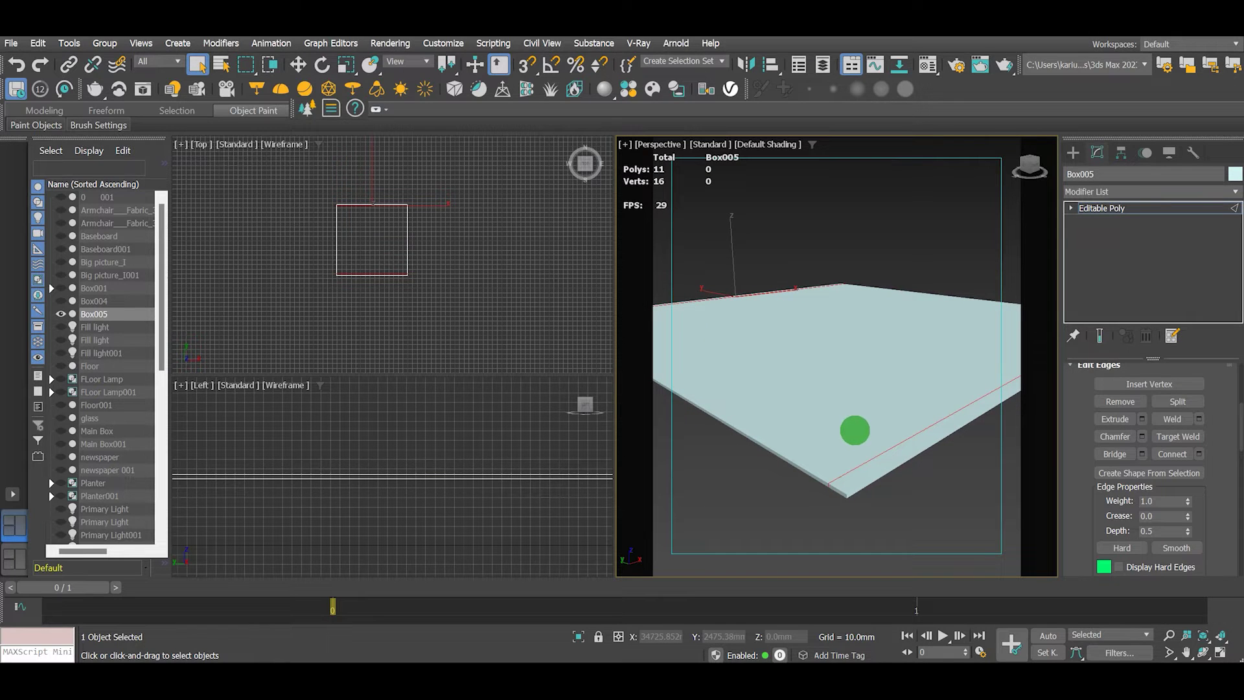
scroll(1116, 433, up, 3)
click(1116, 432)
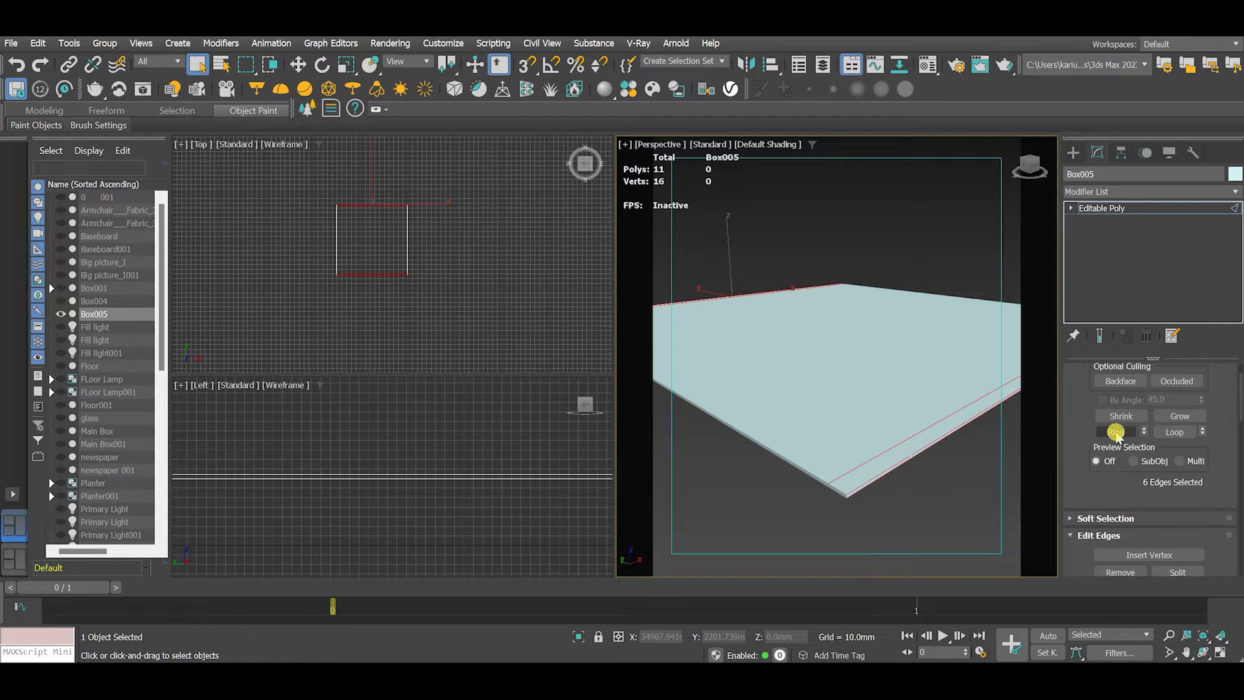
alt+middle_drag(781, 381, 776, 390)
key(F4)
scroll(1205, 507, down, 2)
click(1198, 509)
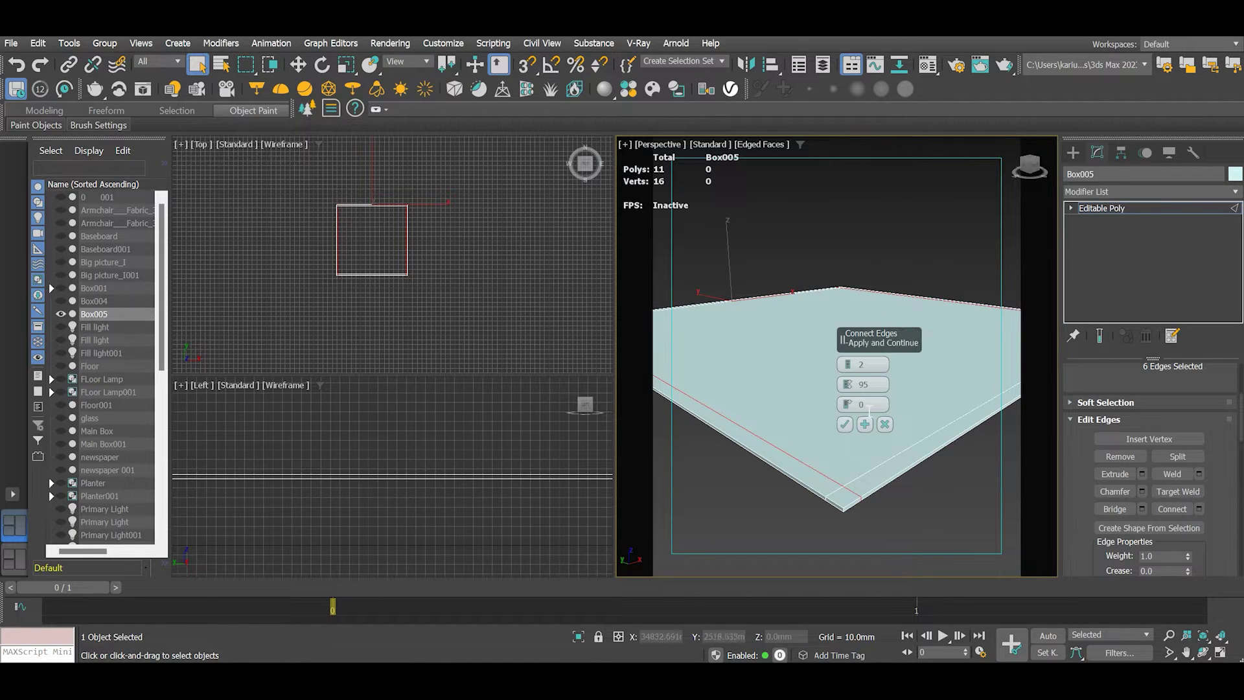
click(844, 424)
Leave edge editing and add a TurboSmooth modifier to the whole box.
alt+middle_drag(878, 471, 866, 461)
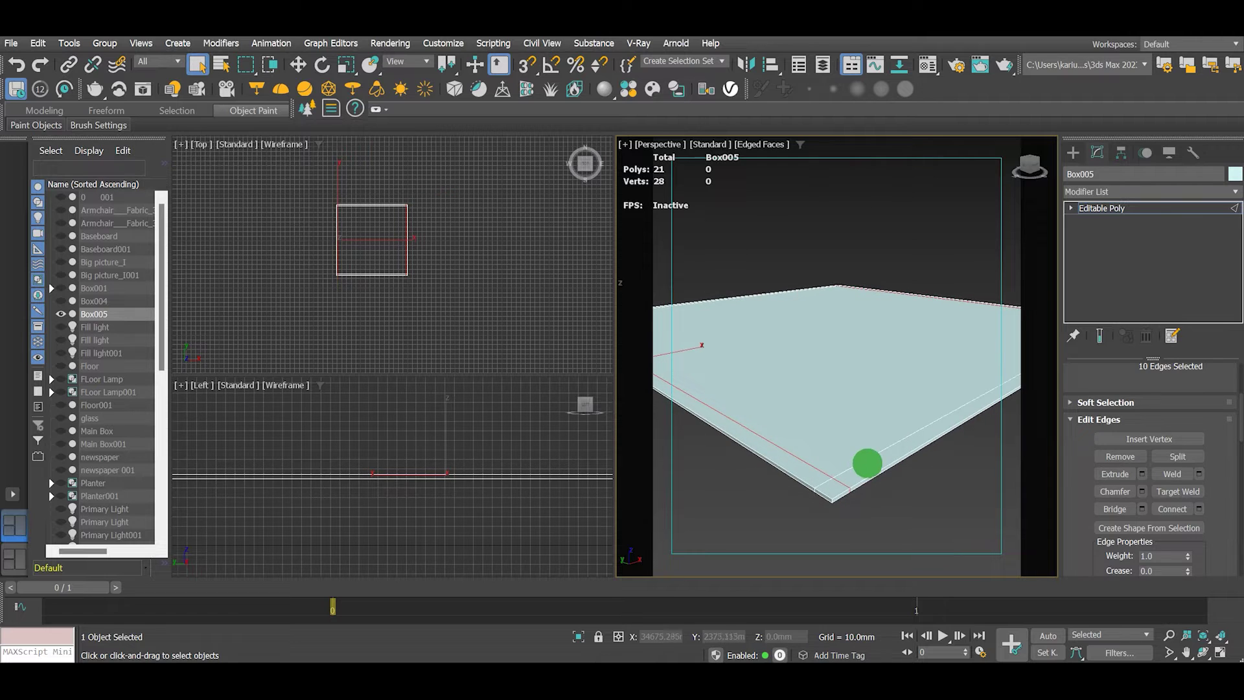
key(2)
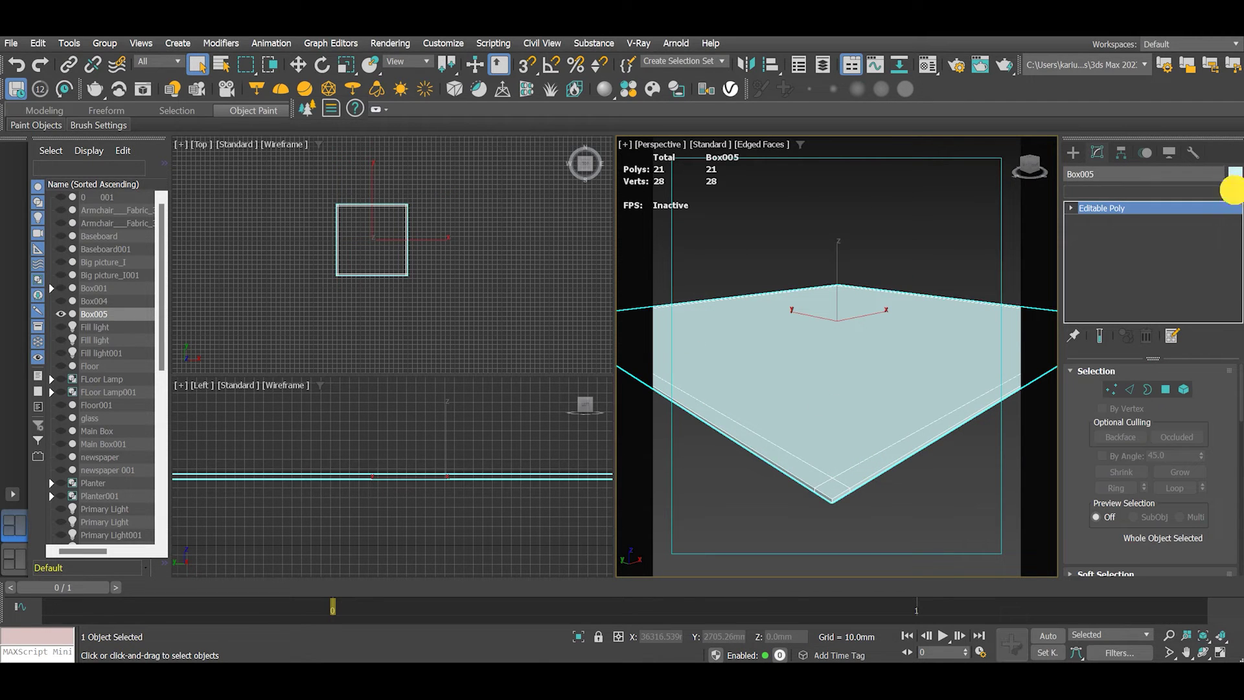
click(1231, 191)
scroll(1160, 492, down, 10)
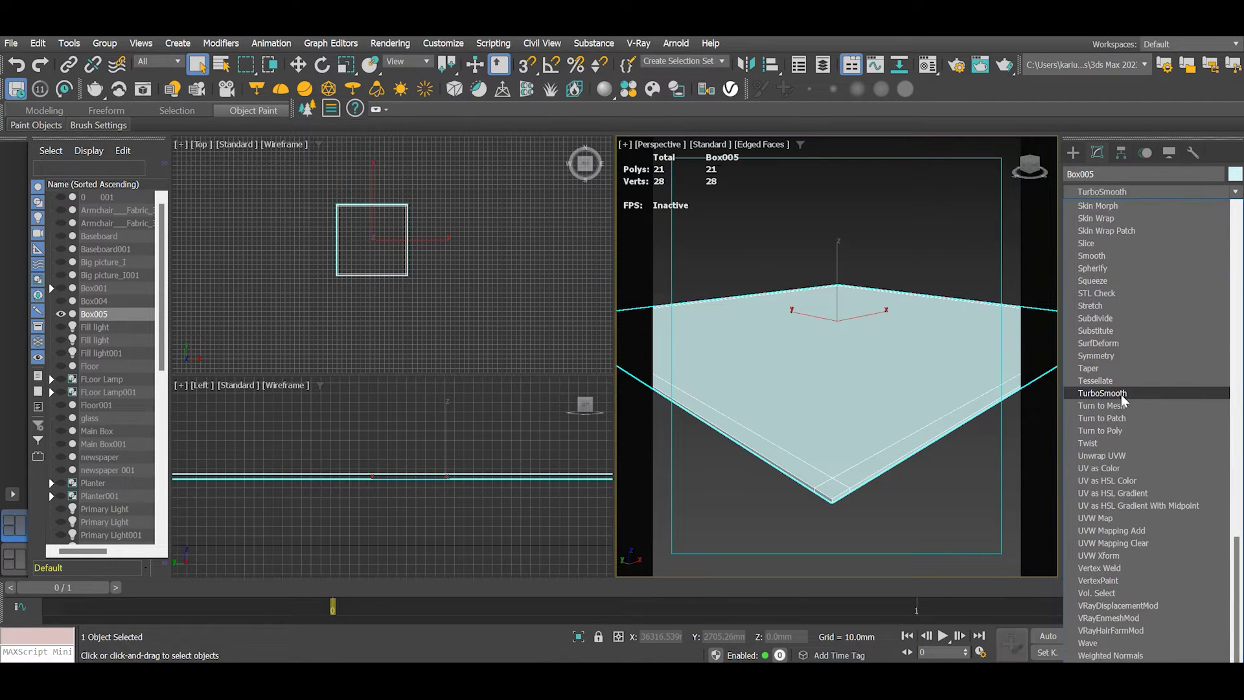
click(1117, 397)
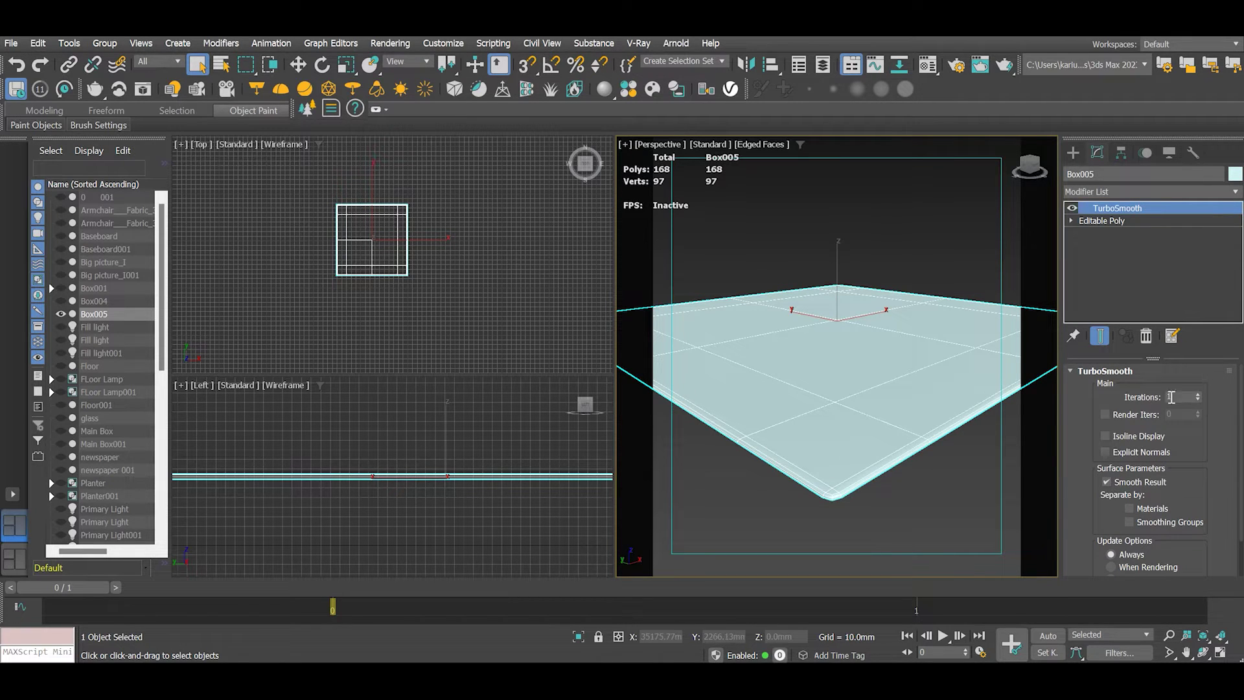
Set the TurboSmooth iterations of the thin box to 4.
click(1198, 395)
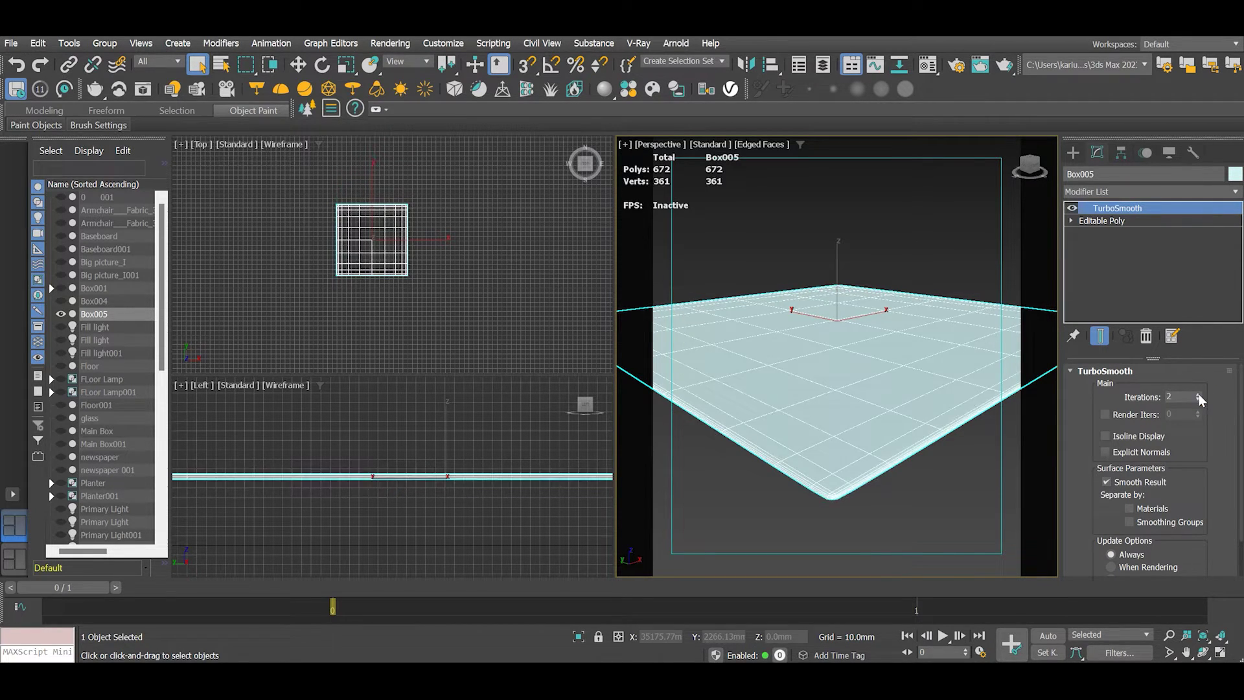
click(1197, 395)
click(1198, 395)
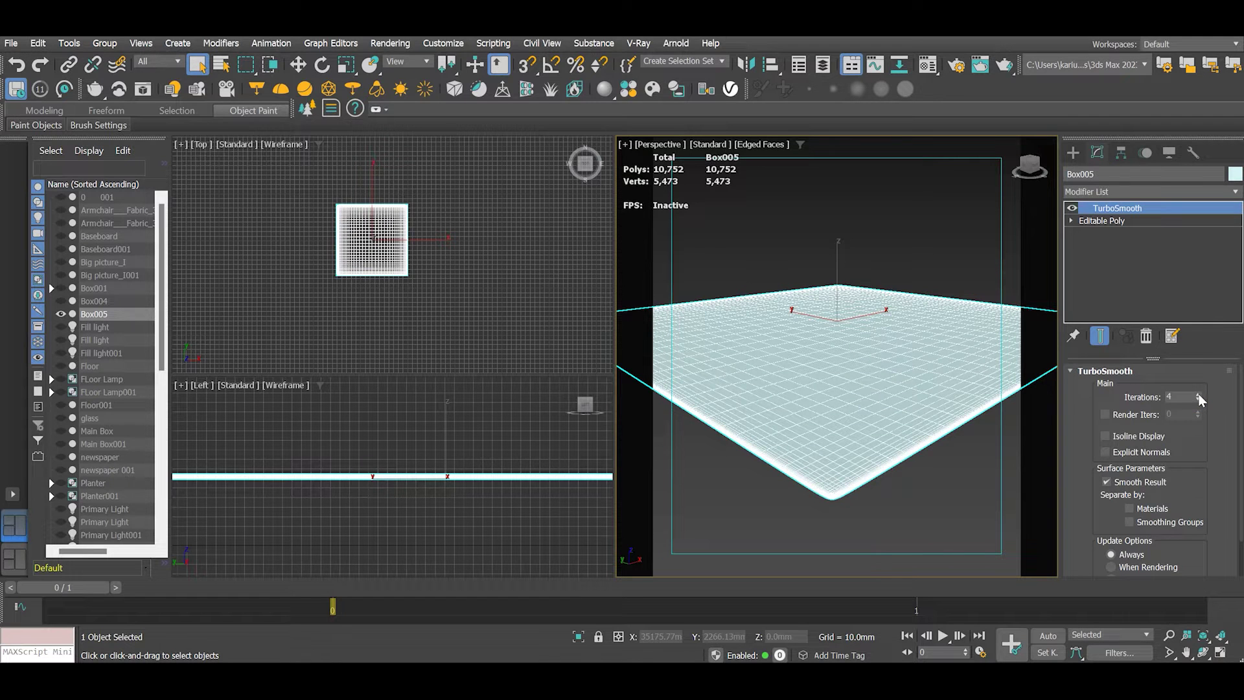
alt+middle_drag(946, 389, 943, 416)
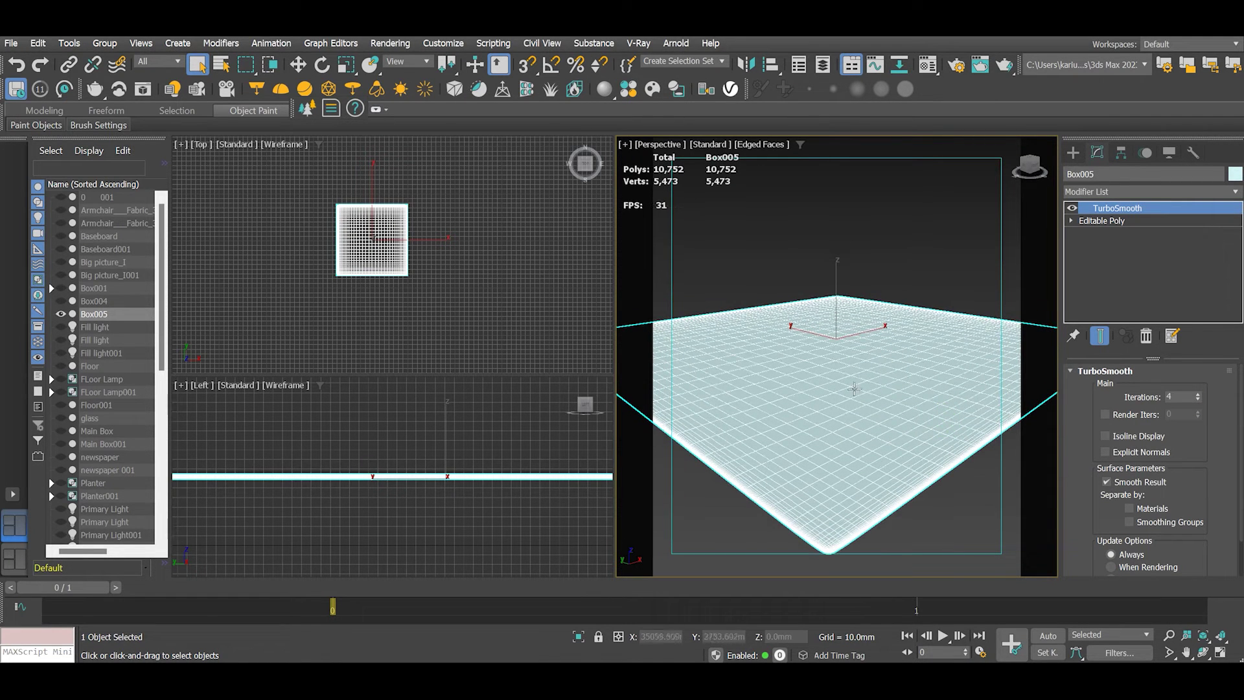
Add a UVW Map modifier with planar mapping above the TurboSmooth on the box.
click(1234, 192)
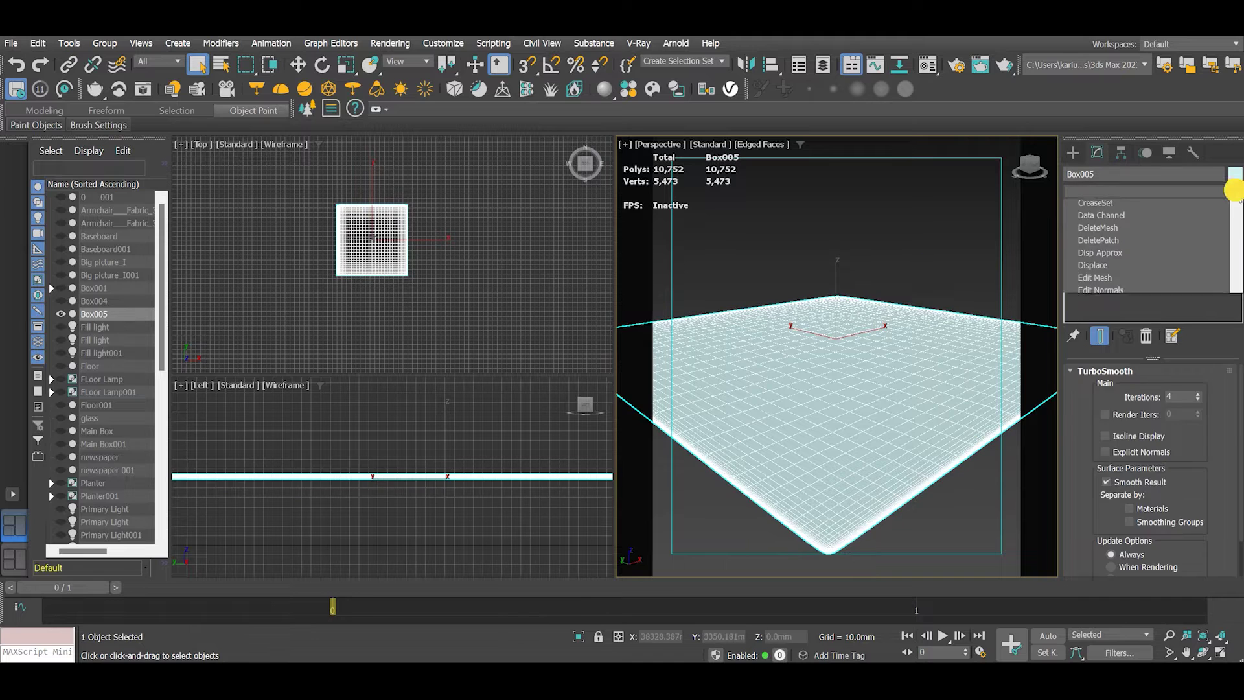
scroll(1066, 461, down, 10)
click(1102, 503)
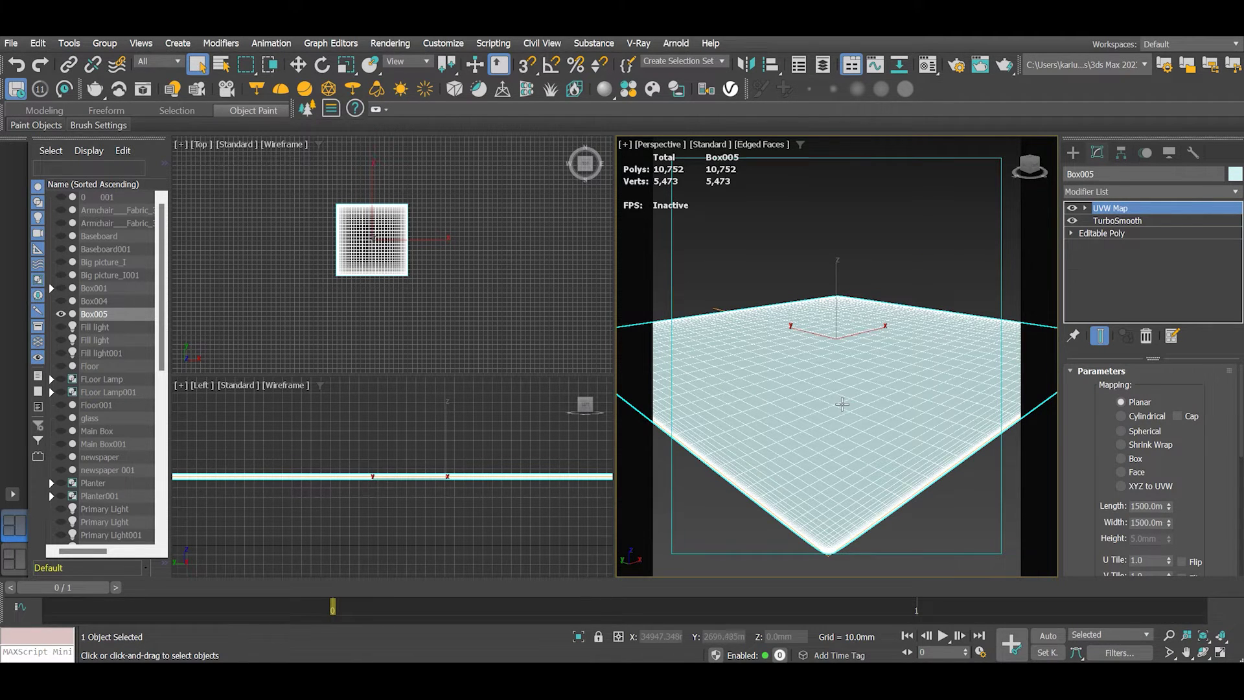
click(861, 238)
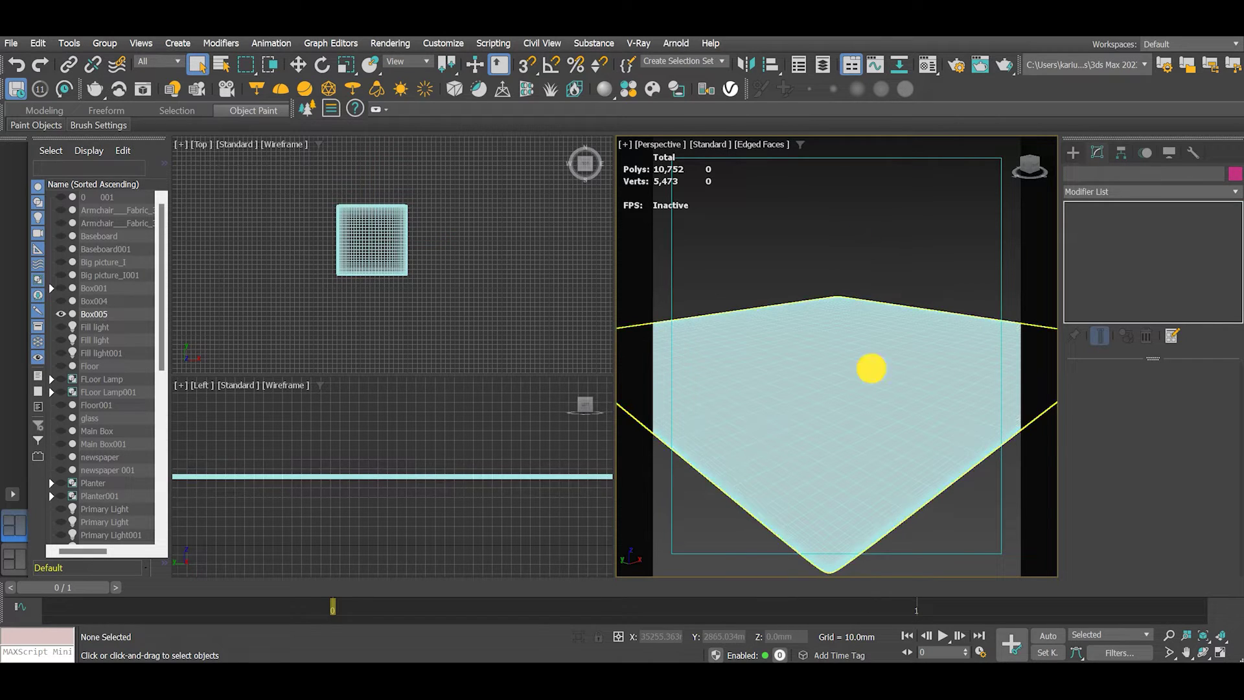
Convert the smoothed and mapped box to an Editable Poly.
click(870, 368)
right_click(818, 216)
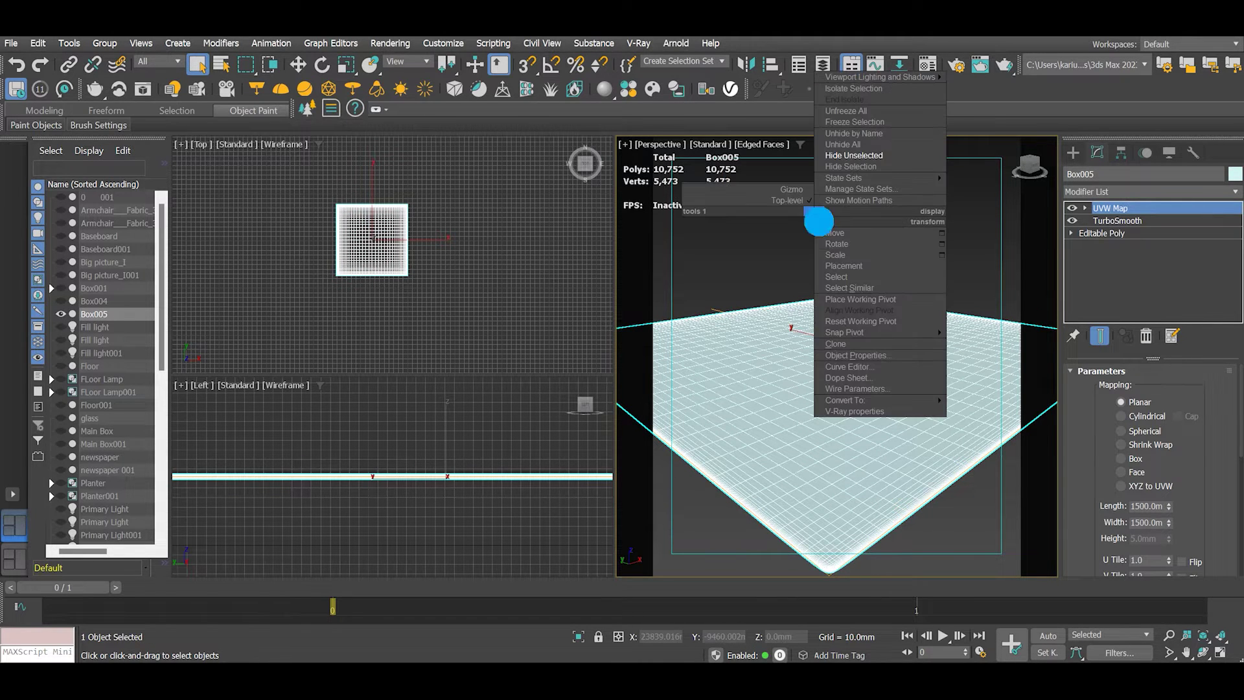
mouse_move(854, 401)
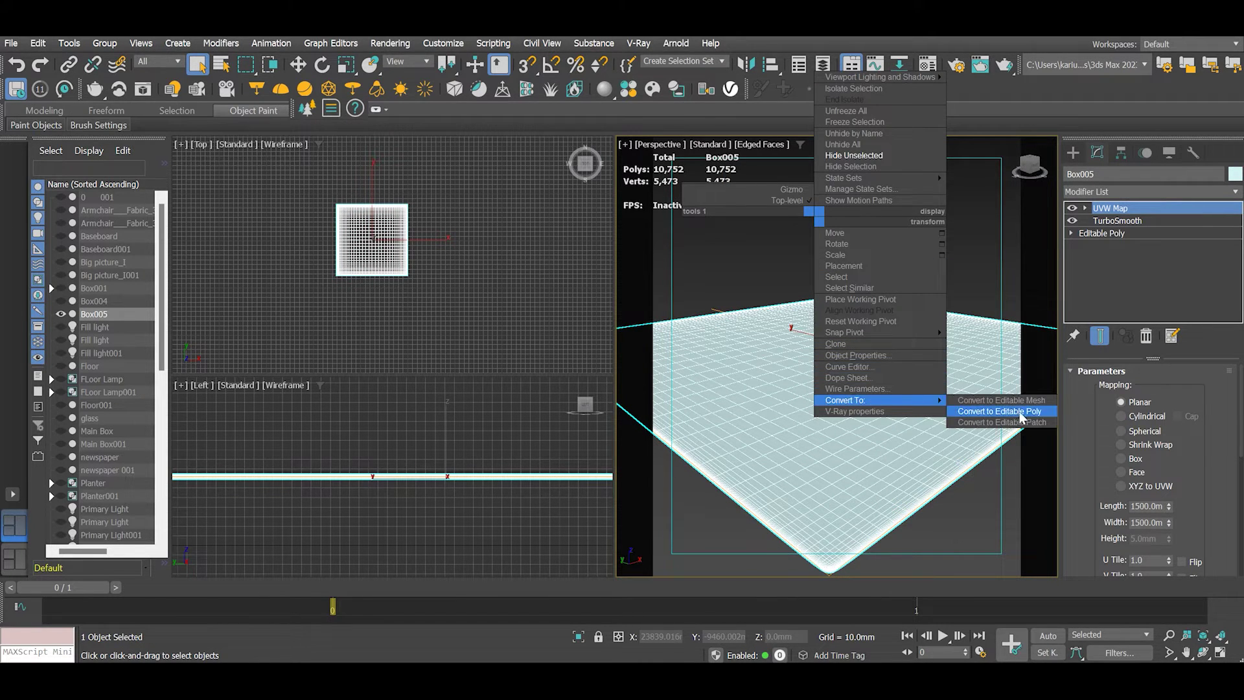
click(986, 412)
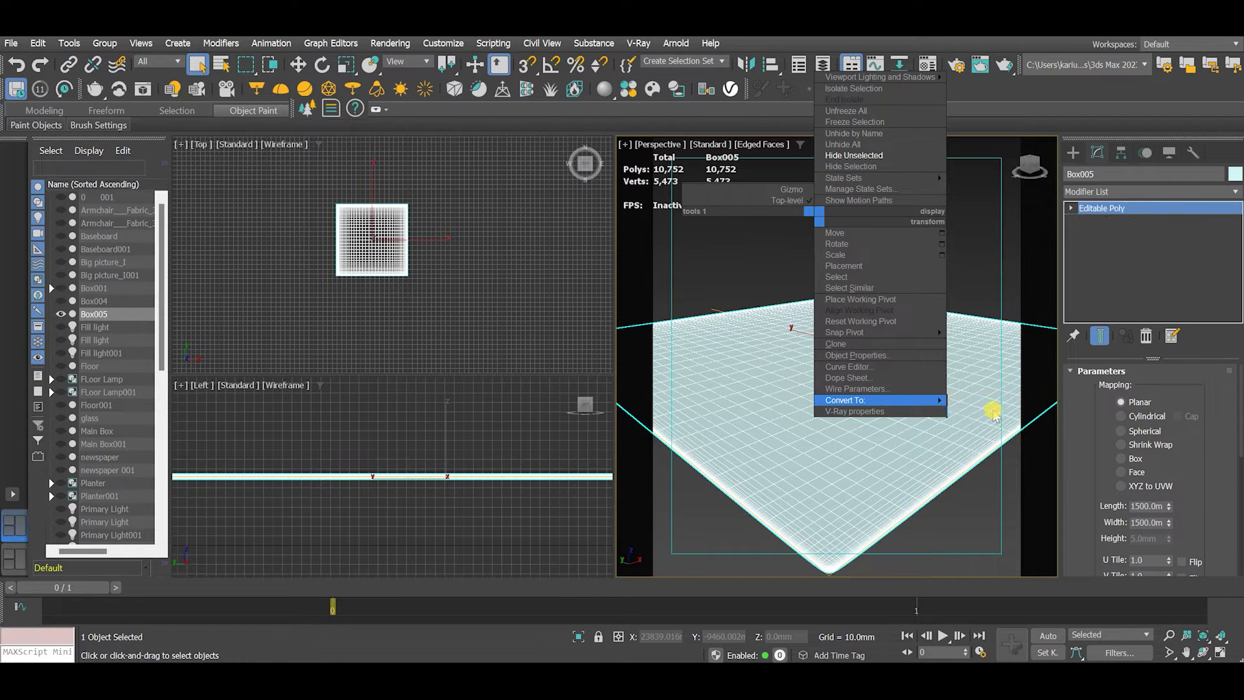
click(894, 222)
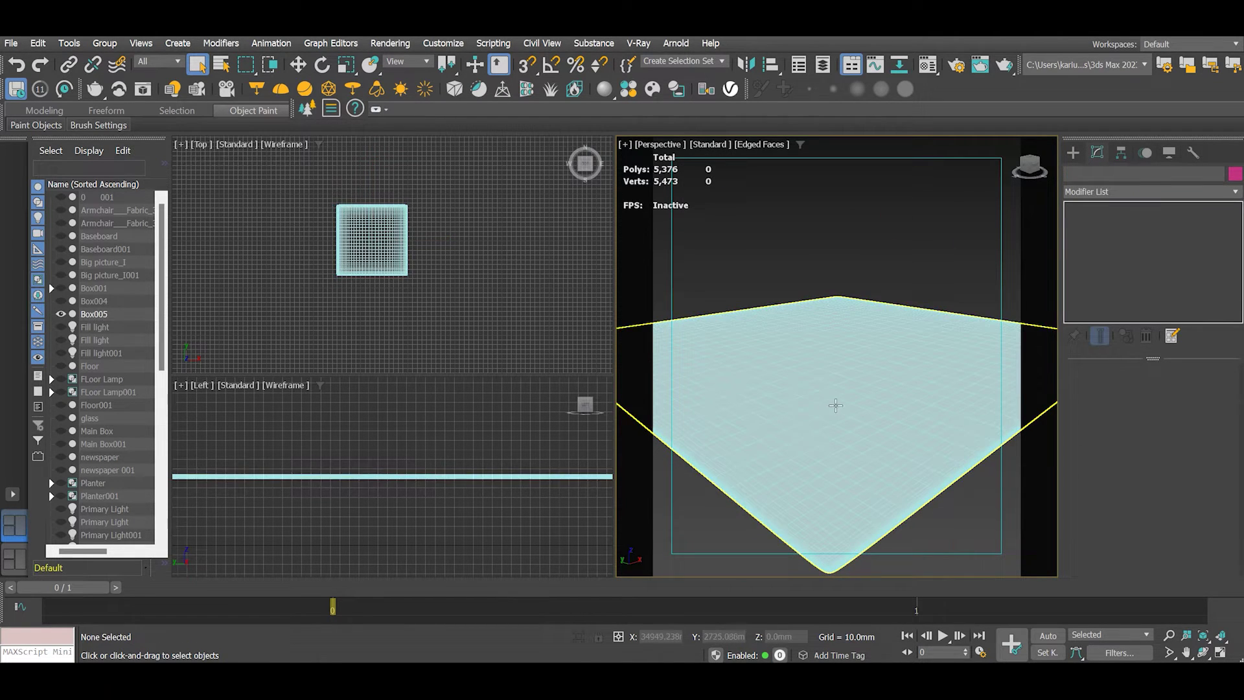
click(856, 366)
scroll(831, 444, down, 1)
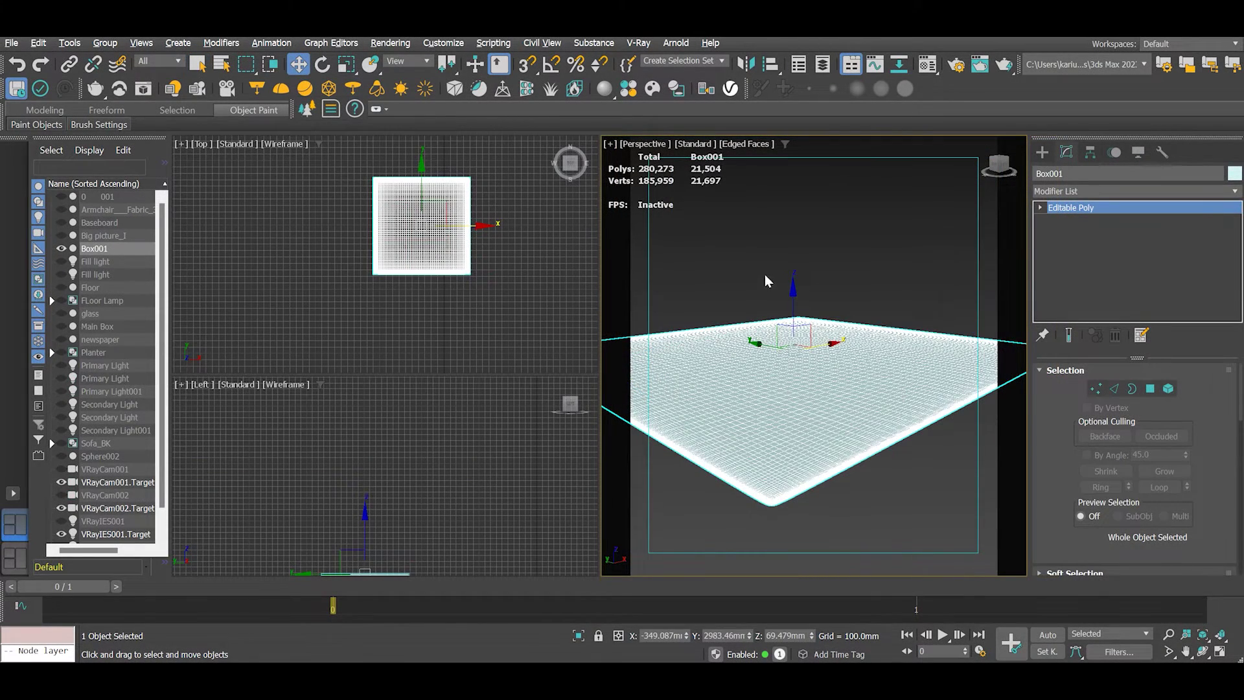
Unhide all objects so the rug is shown within the full armchair scene.
right_click(758, 269)
click(800, 207)
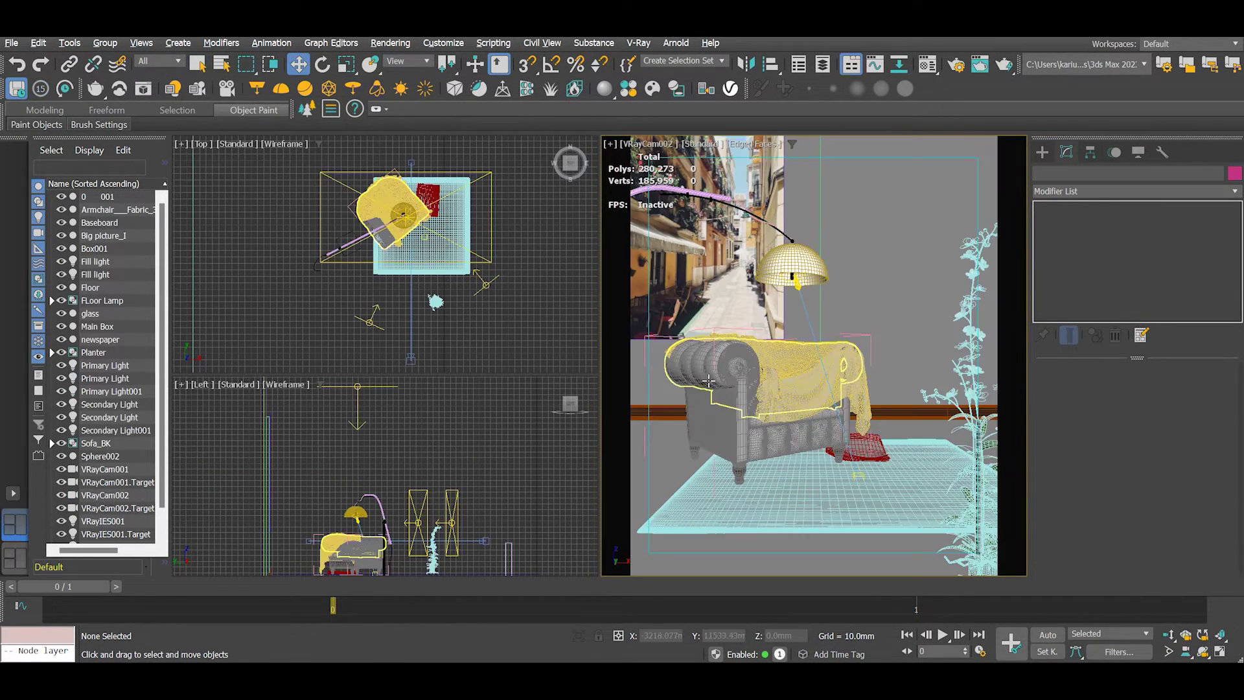
click(534, 332)
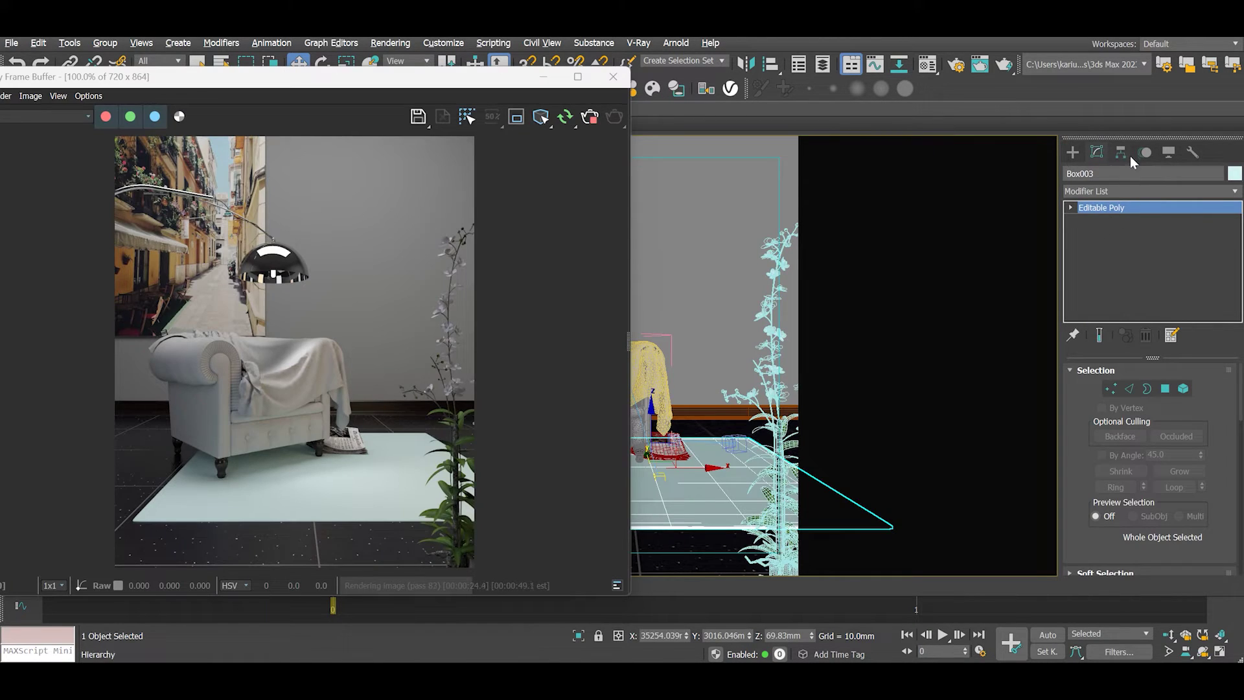
Add a Hair and Fur (WSM) modifier to the rug and move the frame buffer aside to compare with the viewport.
click(1235, 192)
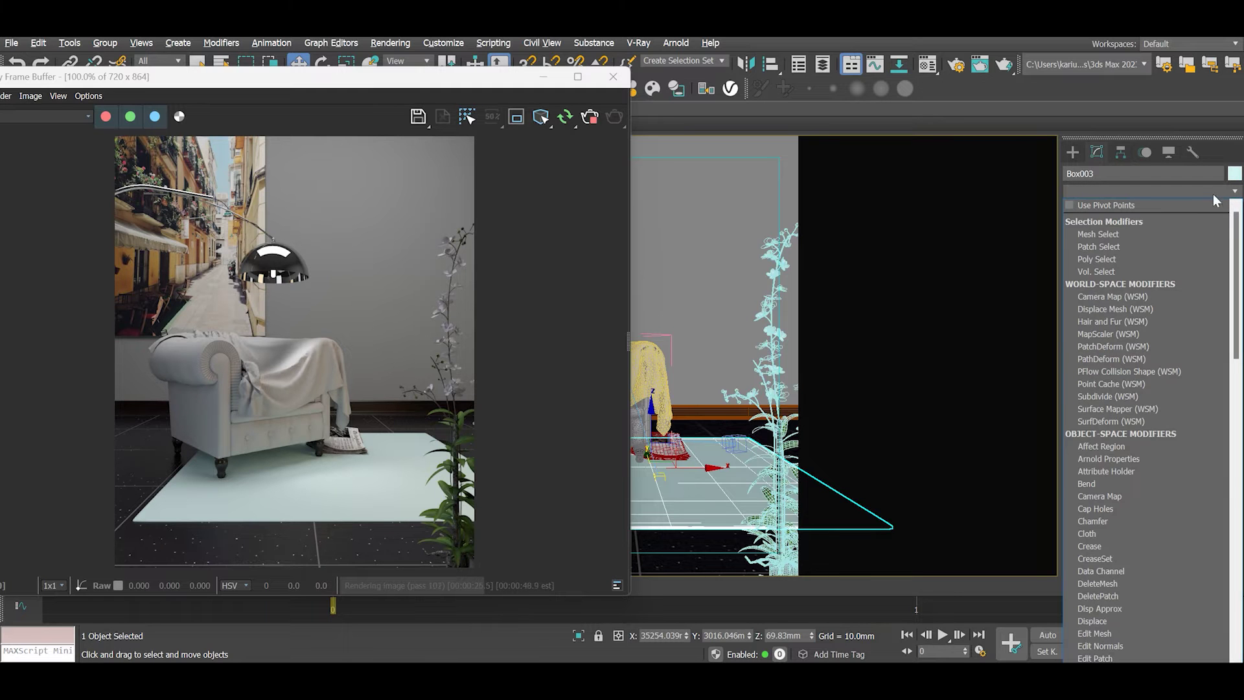
click(1106, 323)
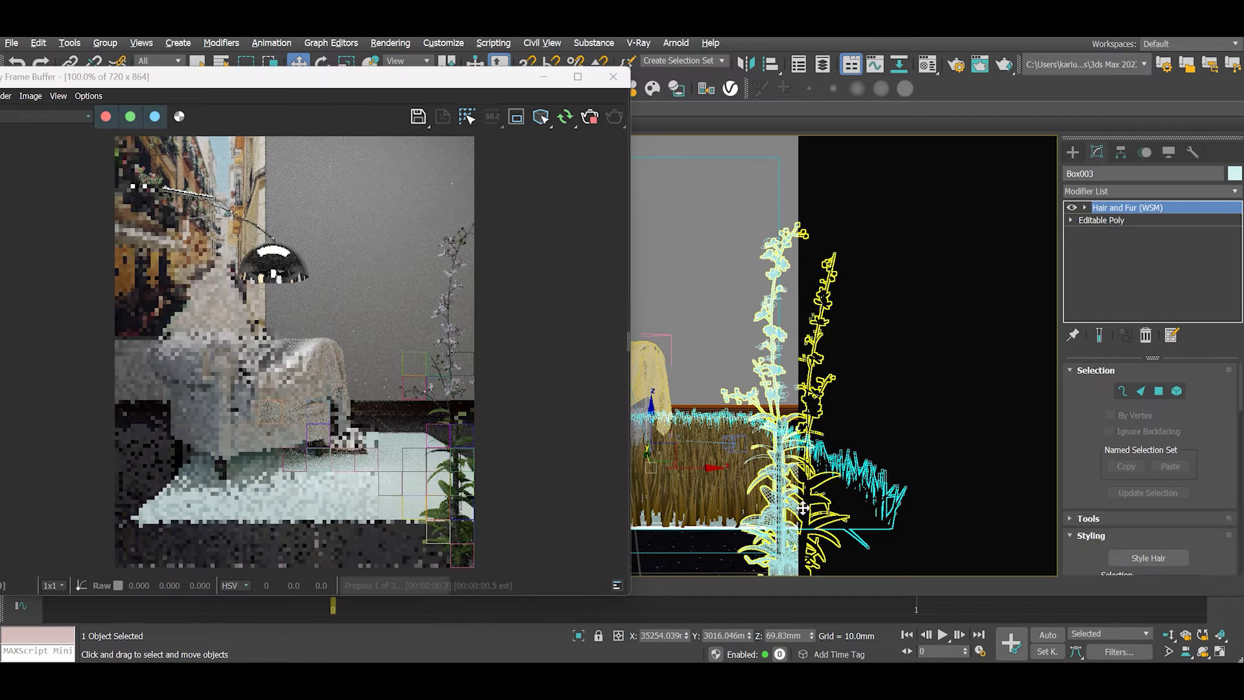
drag(491, 77, 344, 73)
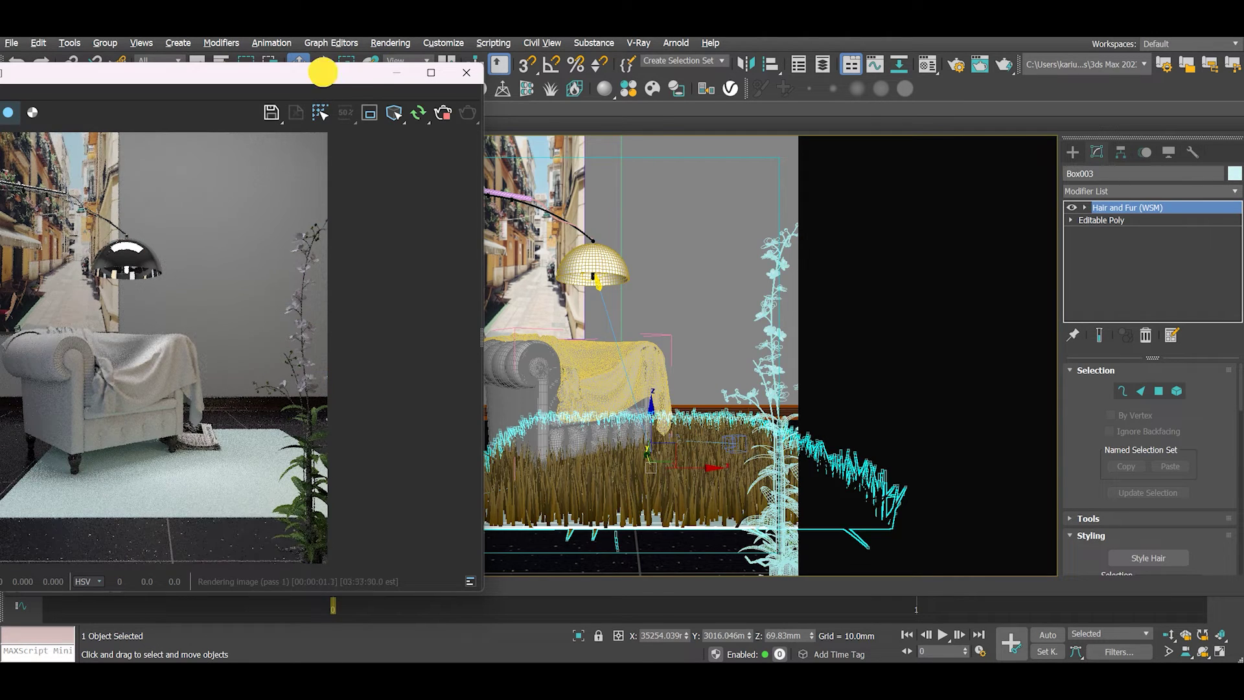
drag(319, 69, 480, 76)
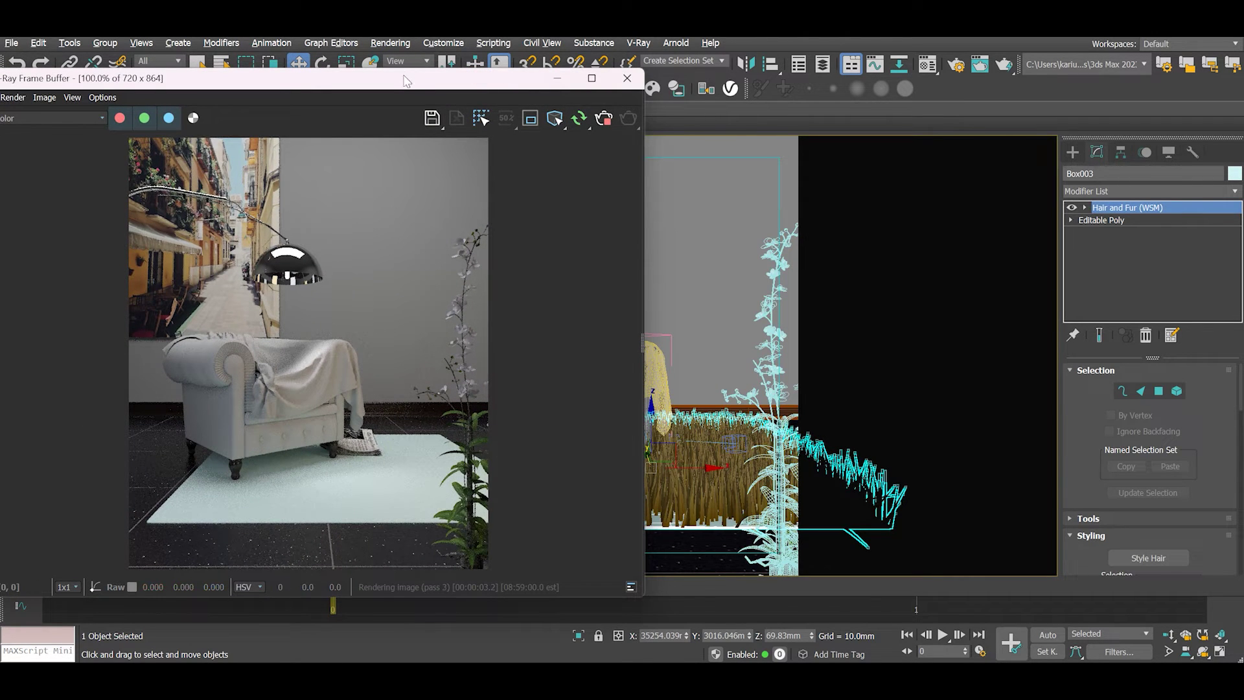
drag(403, 78, 342, 92)
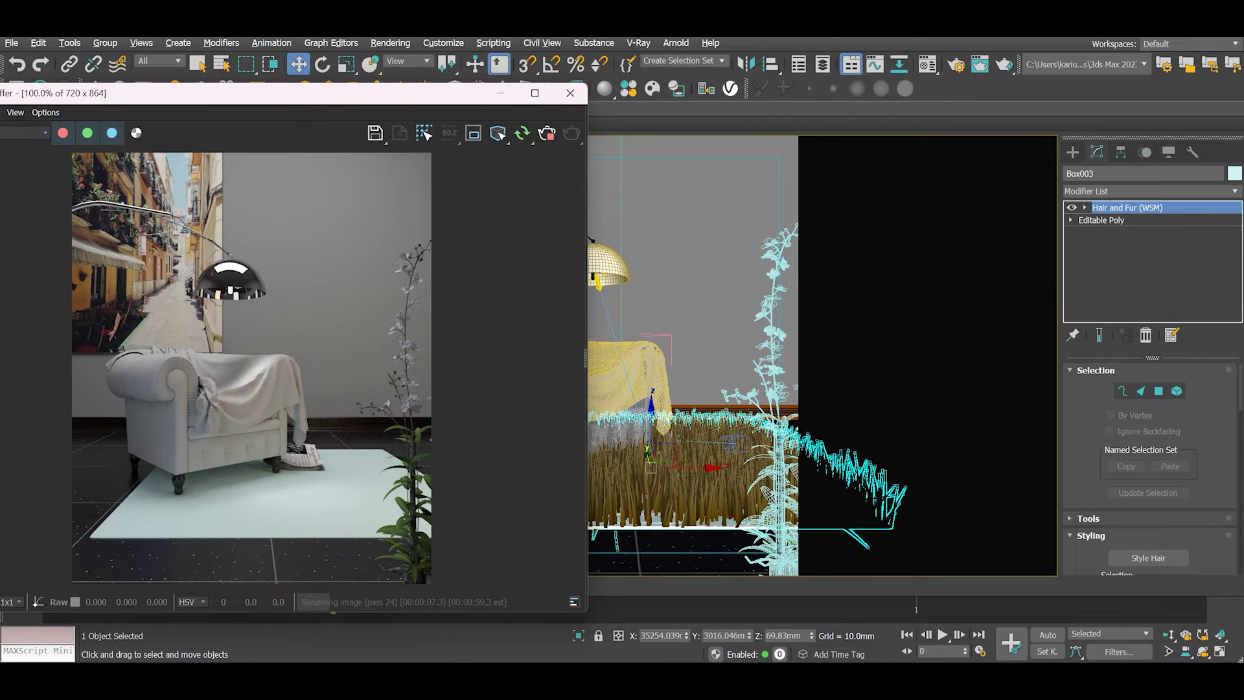
Set the Hairs rendering option of the Hair and Fur render effect to mr prim and close the effects settings.
click(387, 44)
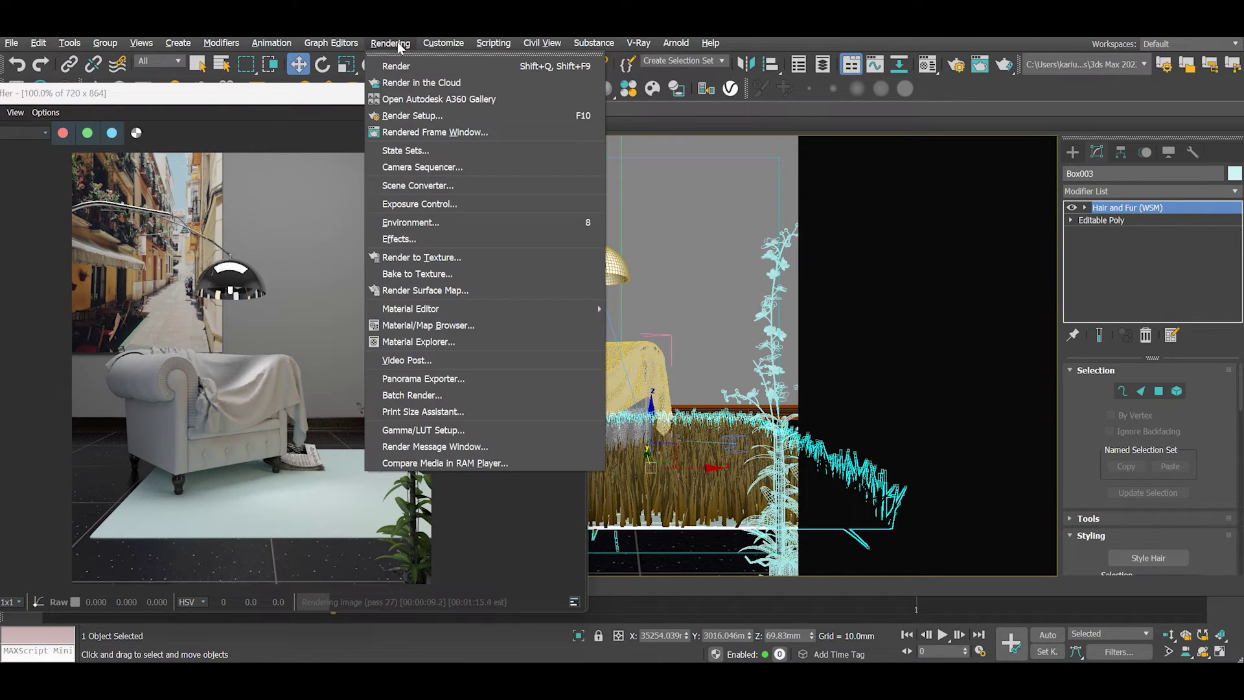
click(408, 241)
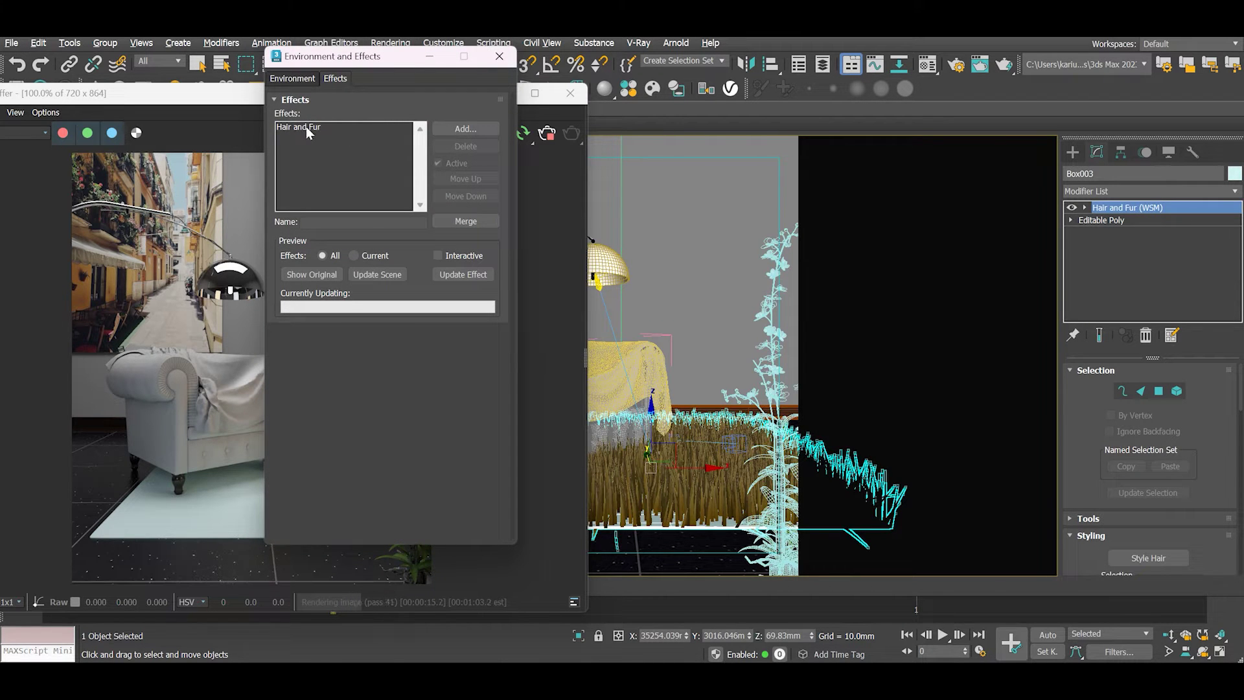
click(305, 126)
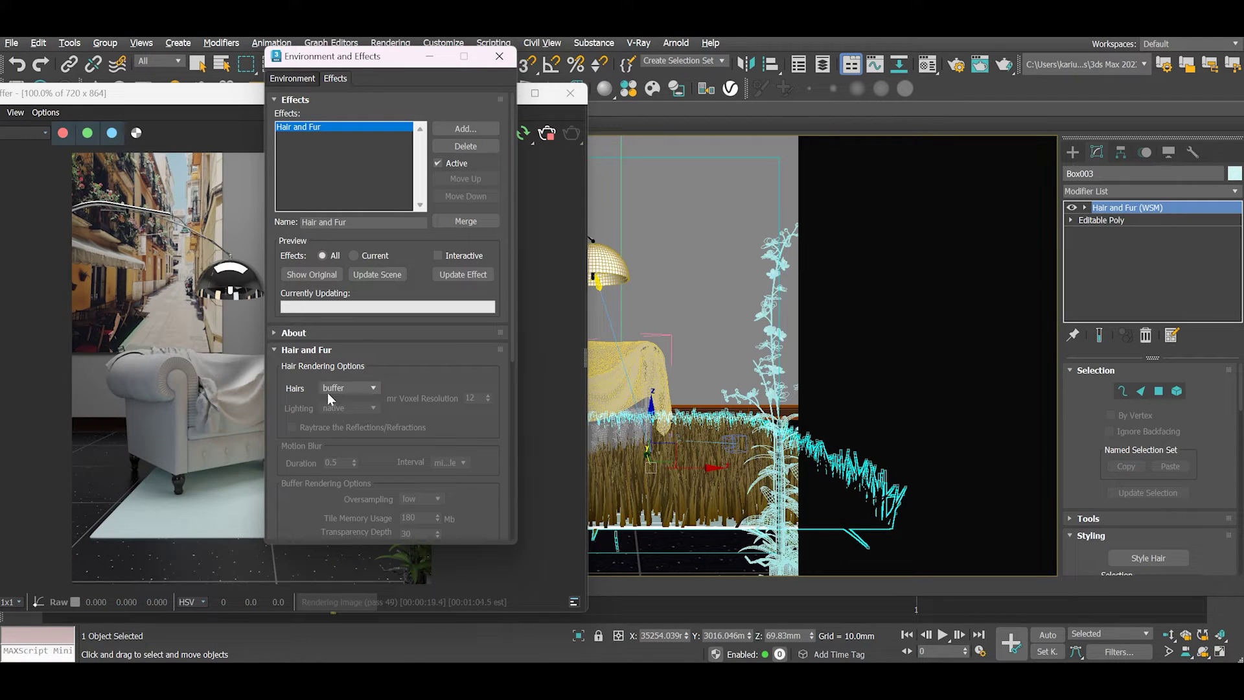
click(374, 389)
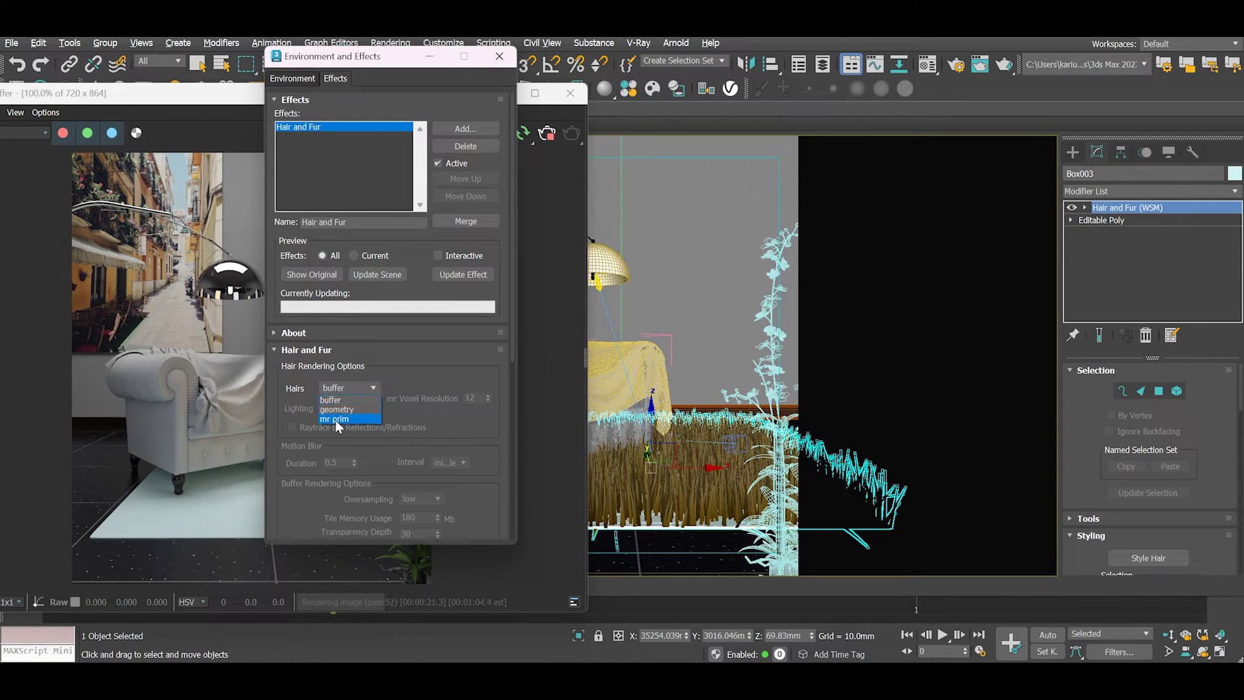
click(340, 420)
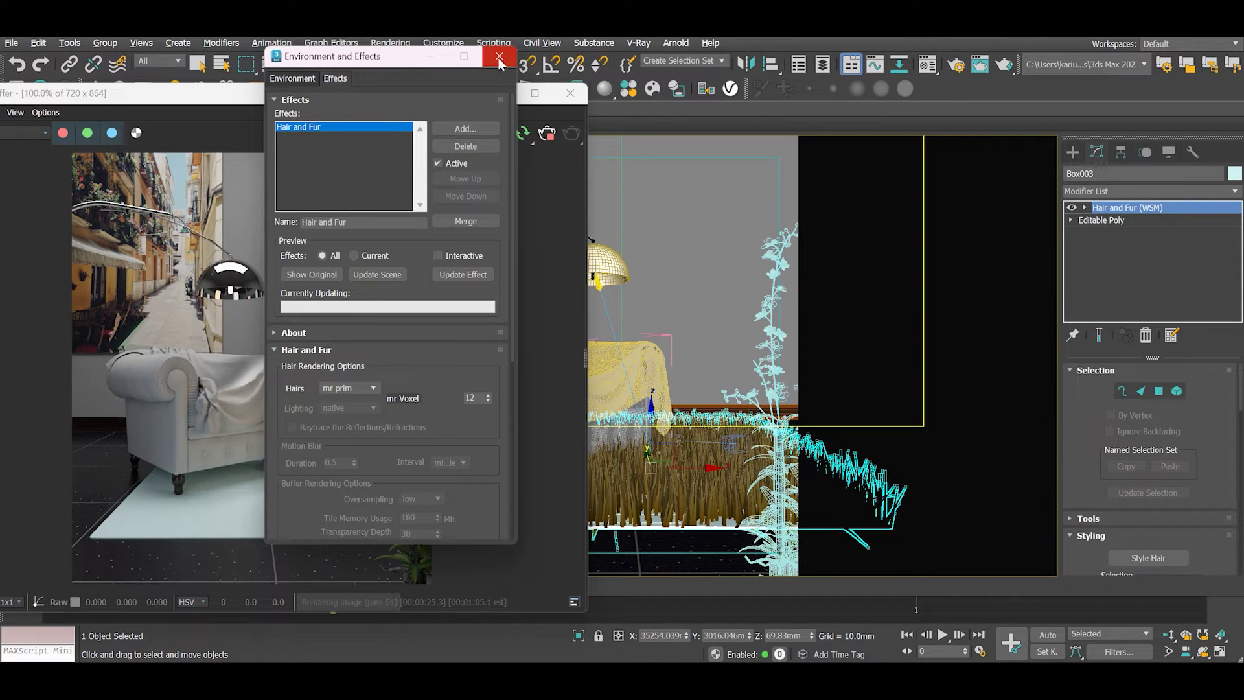
click(500, 57)
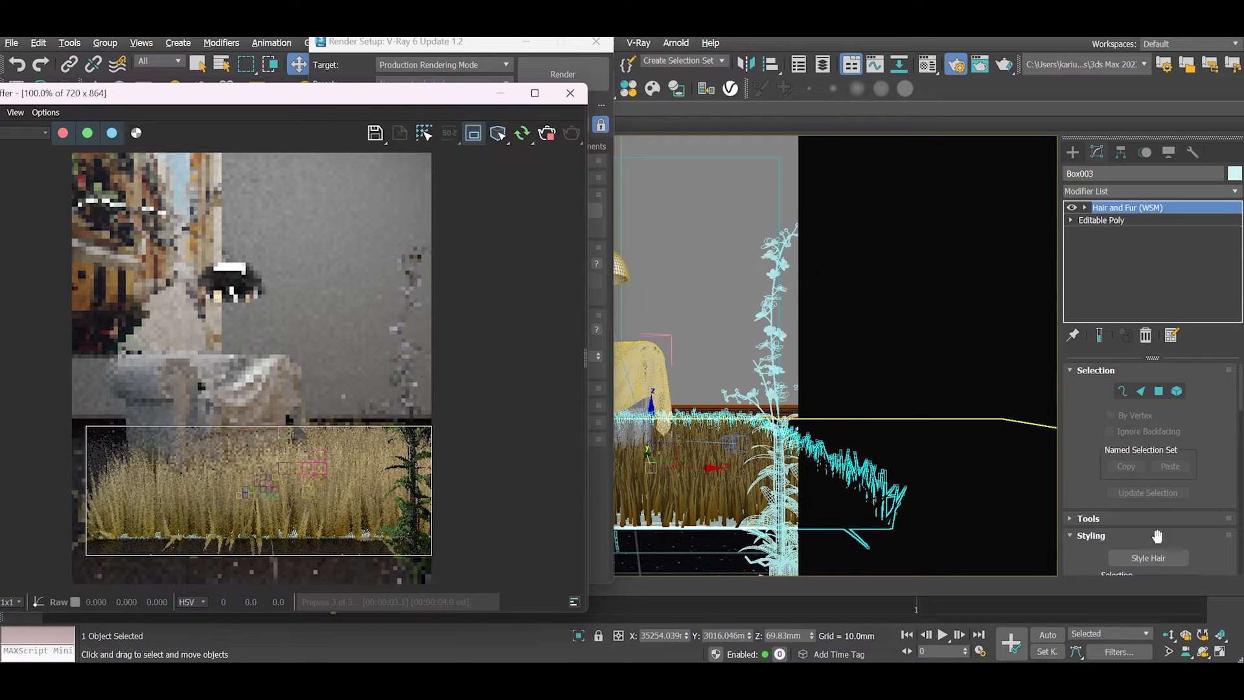
Set the Root Thick value in the rug's Hair and Fur general parameters to 5.
drag(1209, 387, 1209, 379)
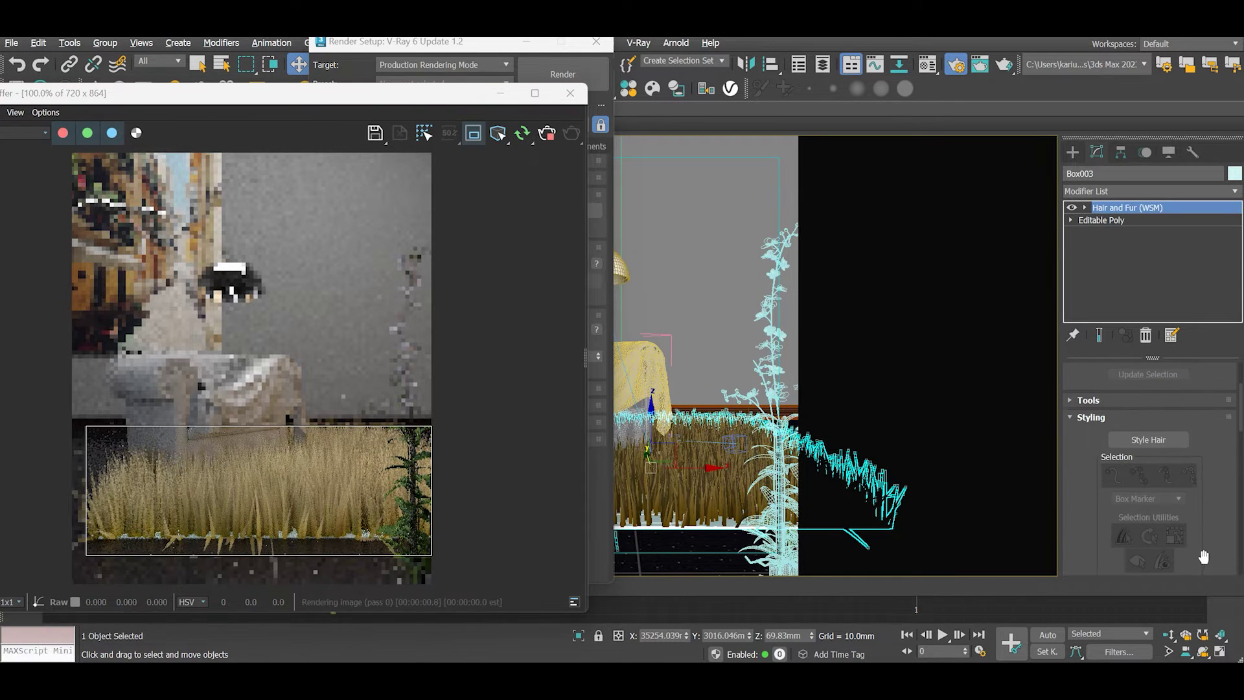
scroll(1205, 374, down, 5)
scroll(1207, 492, down, 5)
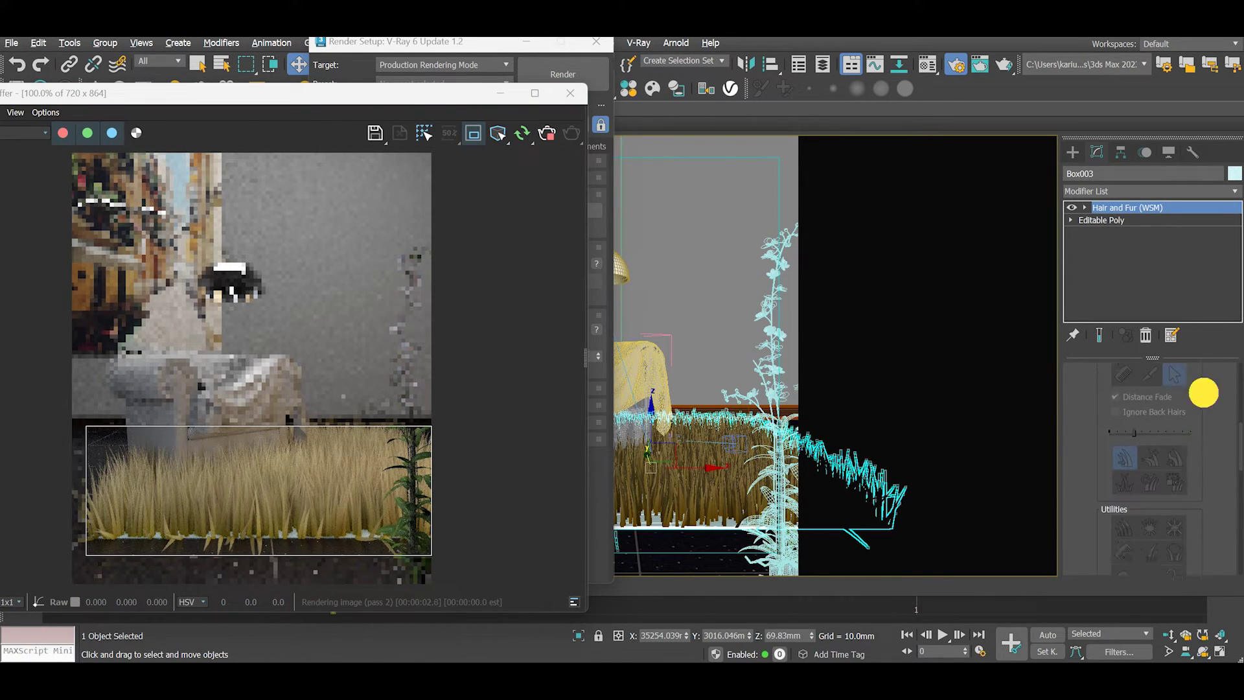
drag(1191, 496, 1188, 310)
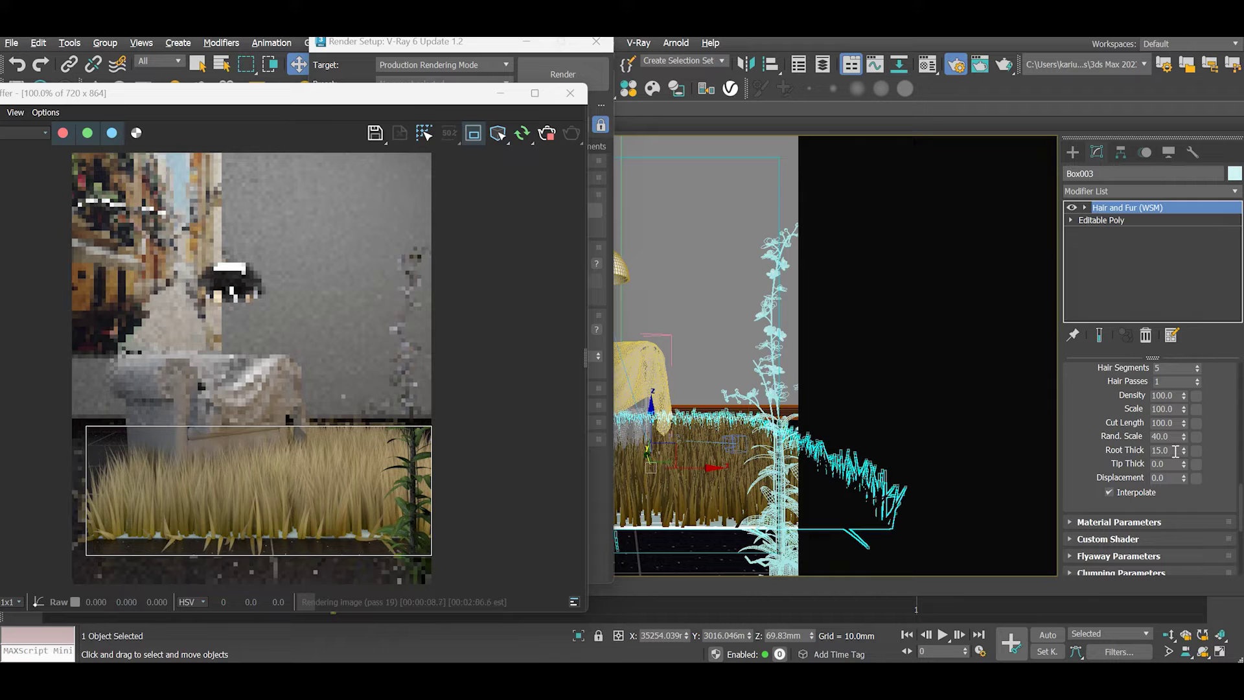
click(1175, 450)
click(1176, 451)
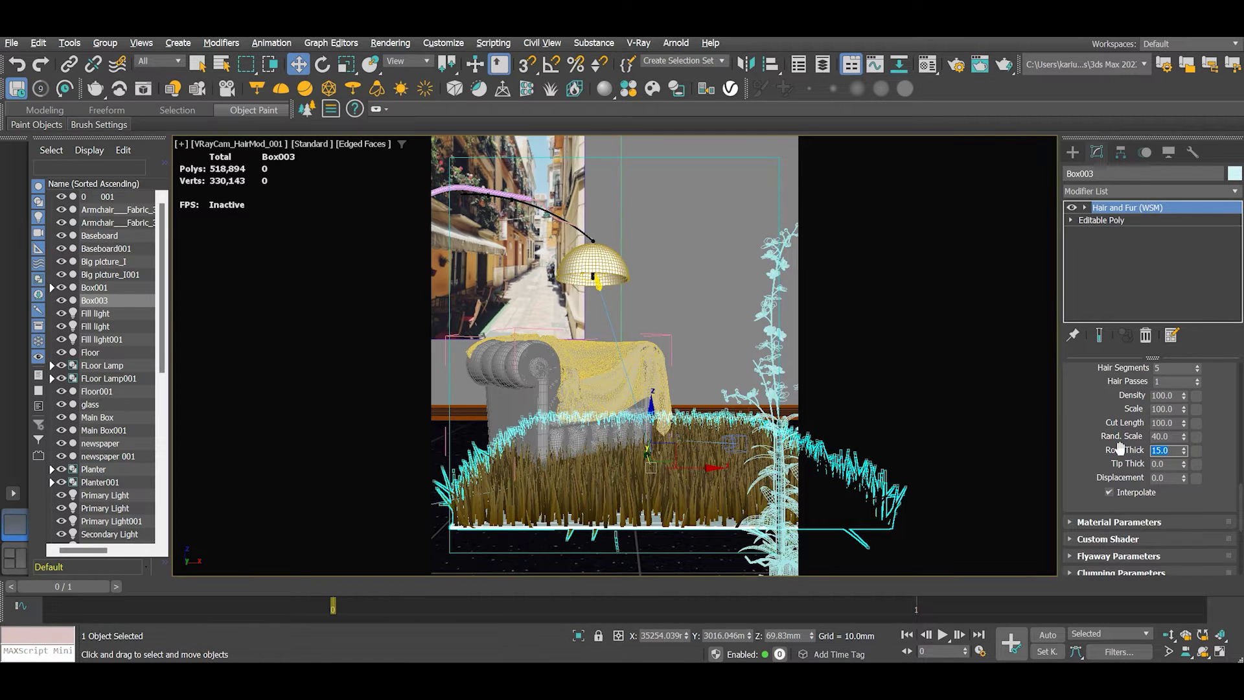
text(5)
key(Return)
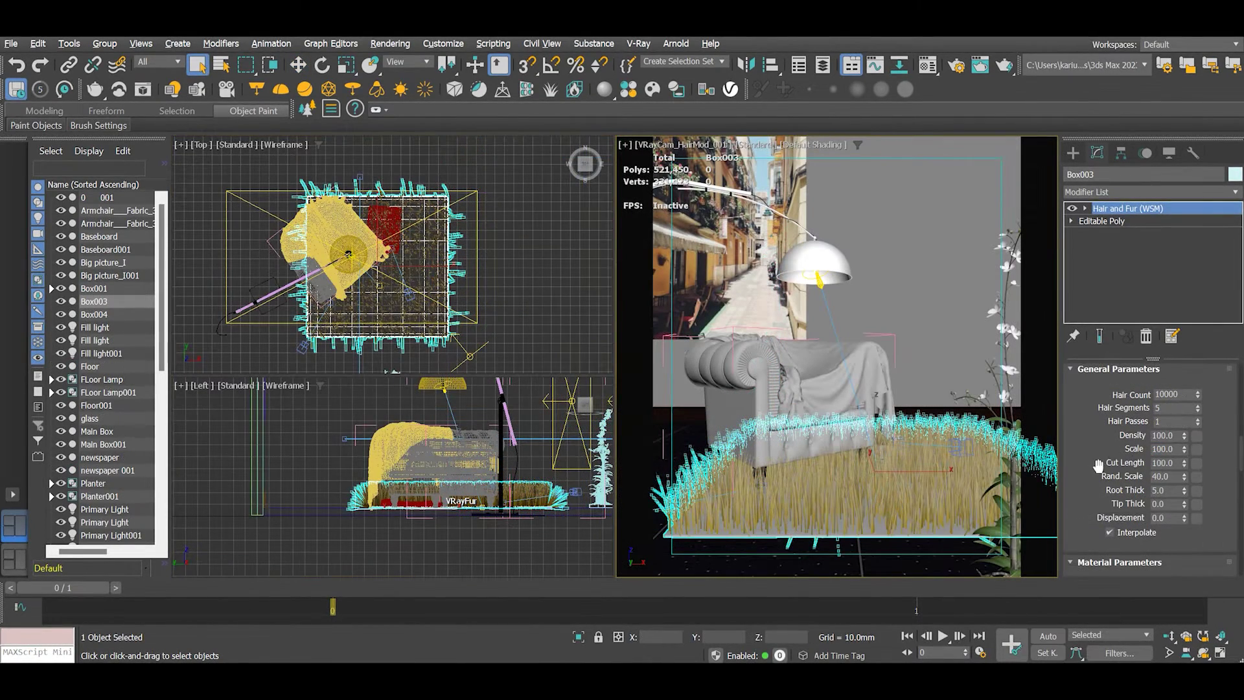
Set the rug fur's Scale to 20 and its Hair Count to 50000.
double_click(1177, 462)
text(20)
key(Return)
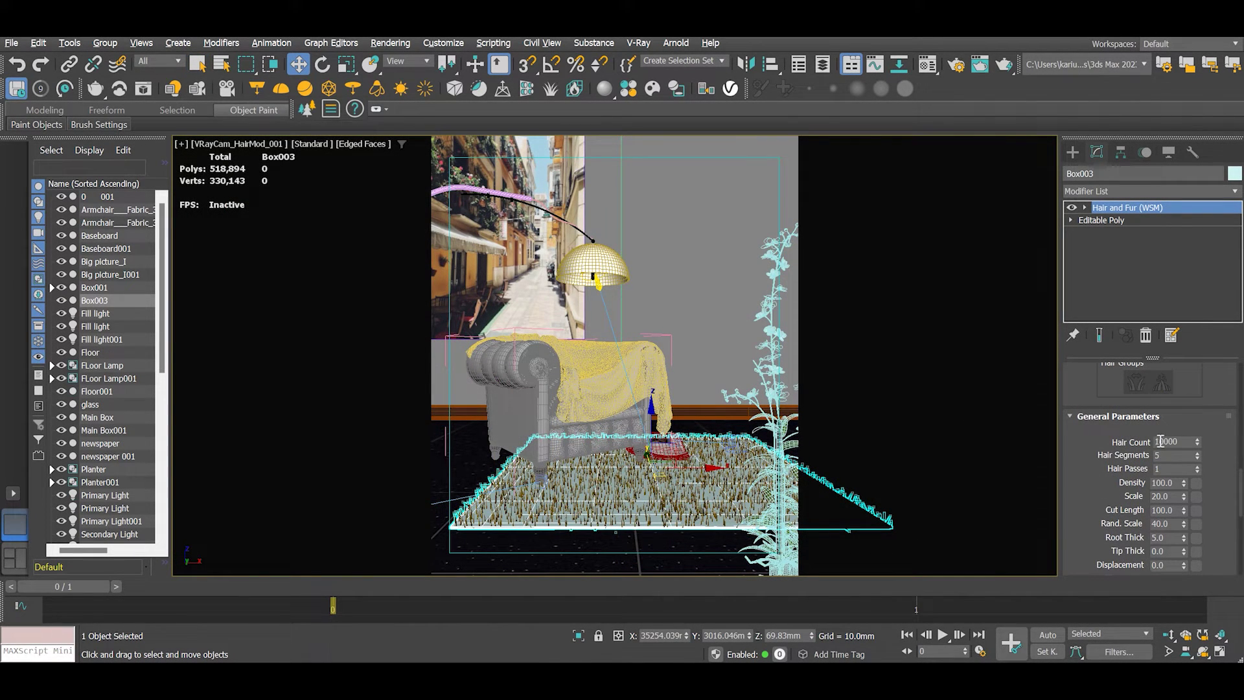
double_click(1160, 441)
text(50000)
key(Return)
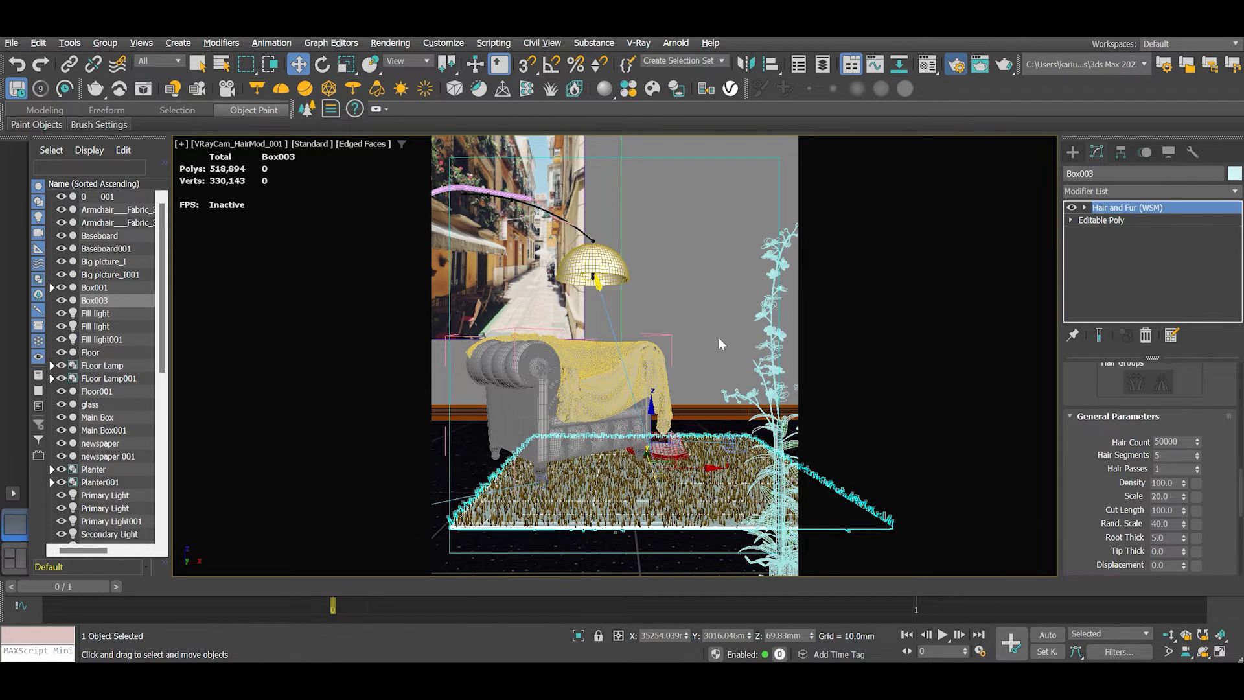
Start an interactive V-Ray render (IPR) of the fur rug from the render setup, and close the setup.
key(F10)
click(238, 185)
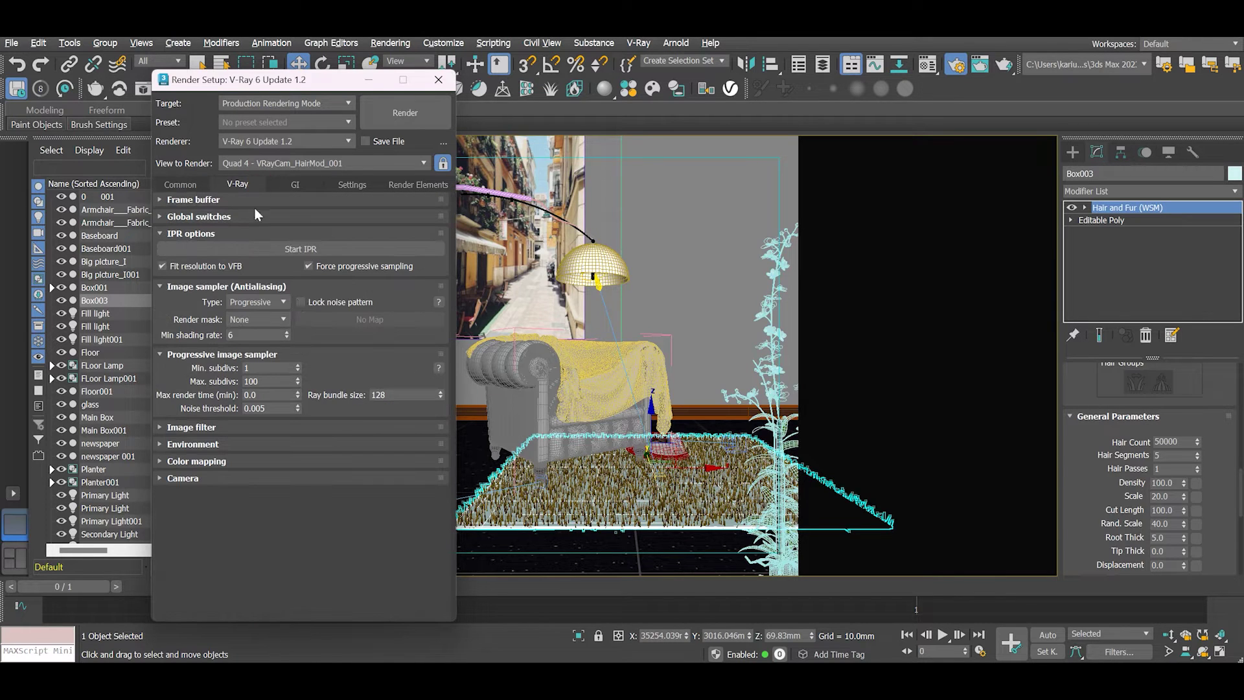
click(294, 252)
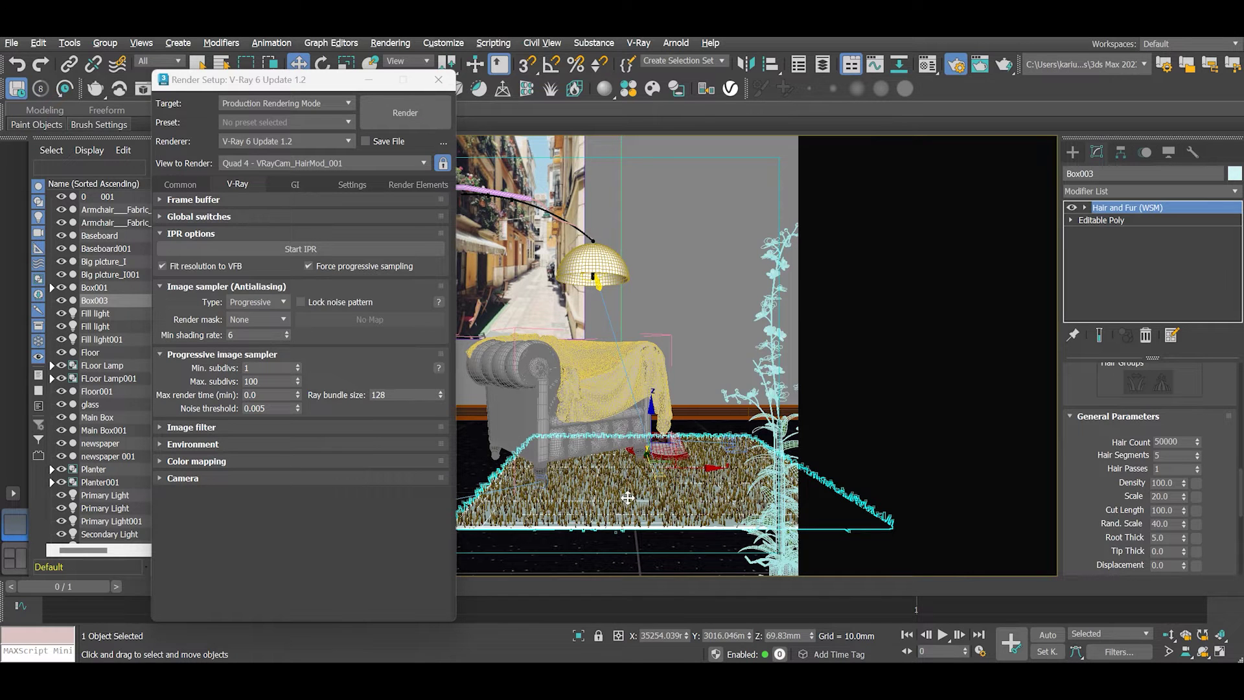
click(445, 86)
Set the rug fur's Clumps to 70 and clumping Strength to 0.69 in the Hair and Fur clumping parameters.
scroll(1211, 463, down, 2)
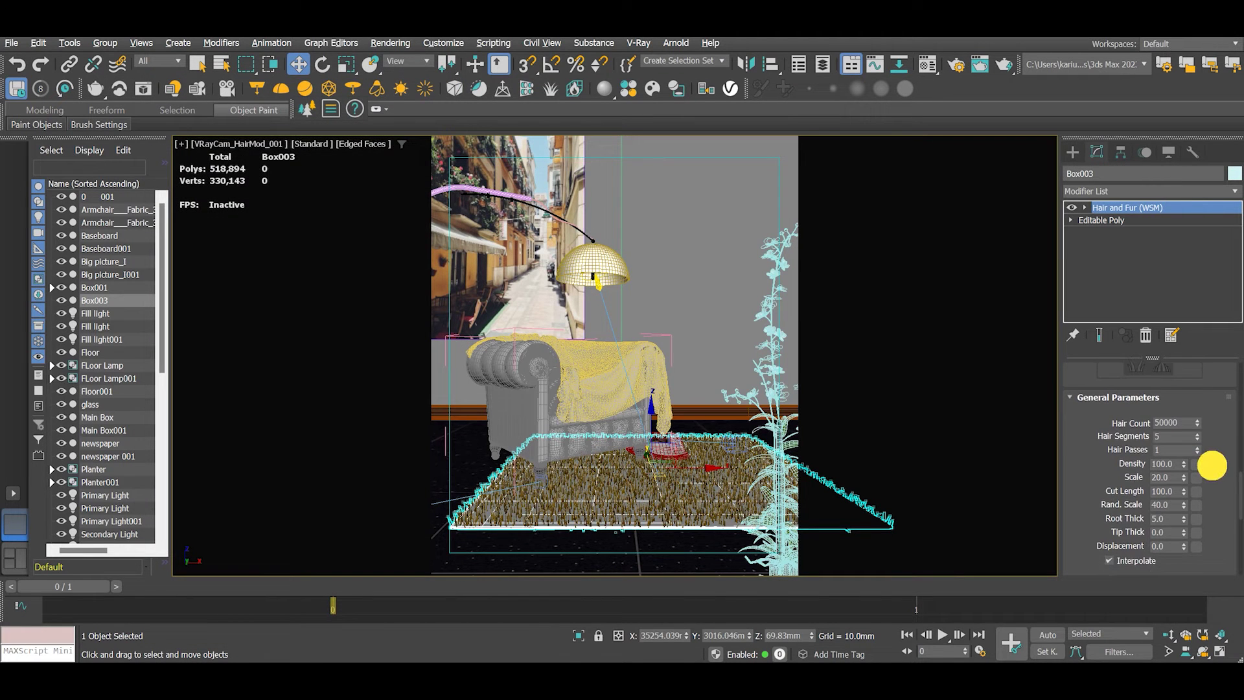
scroll(1212, 463, down, 3)
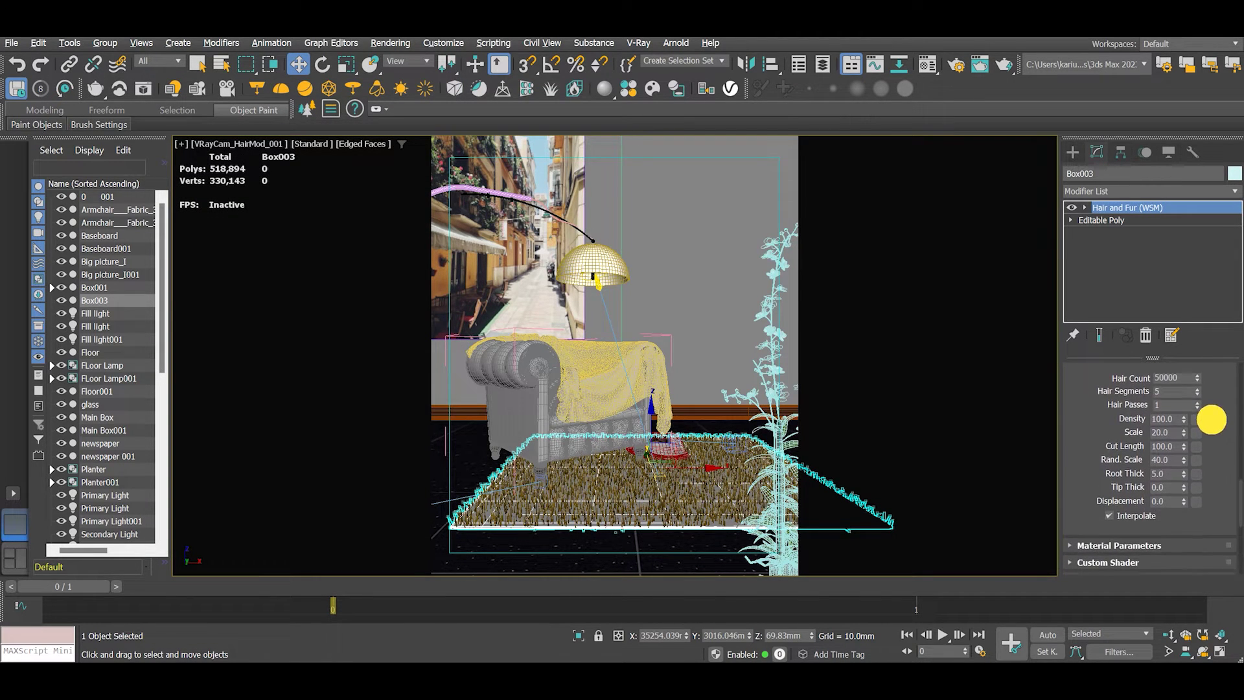
scroll(1214, 476, down, 8)
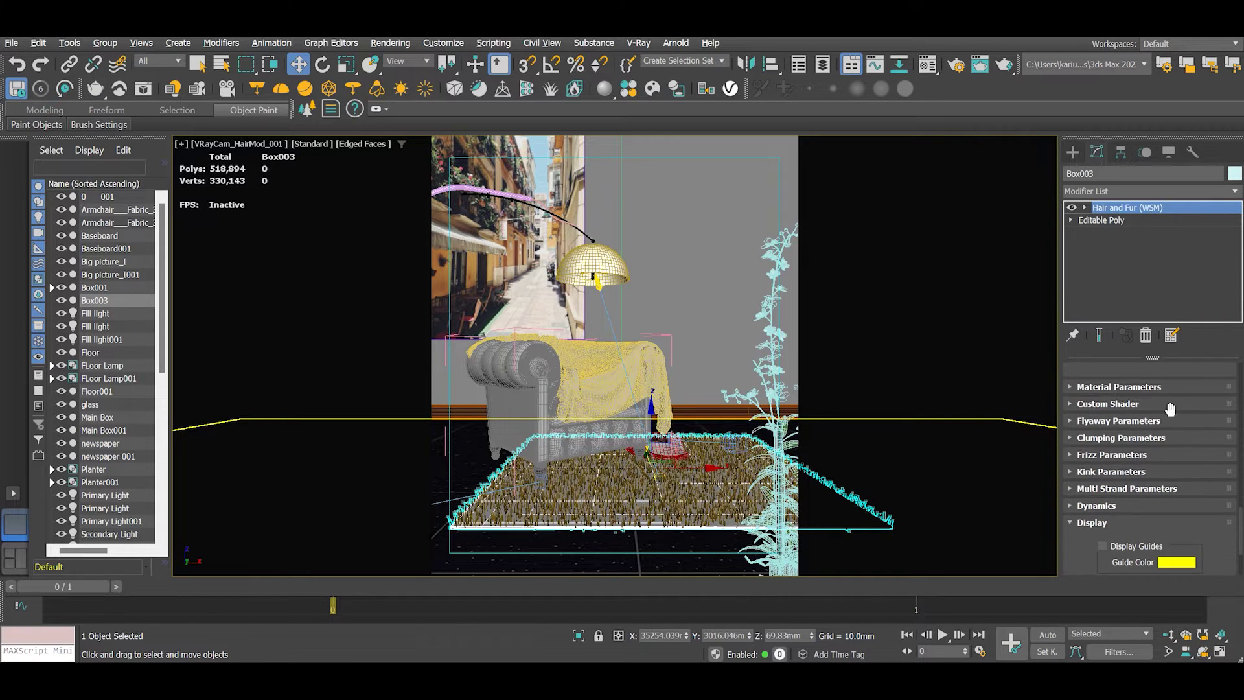
click(1086, 438)
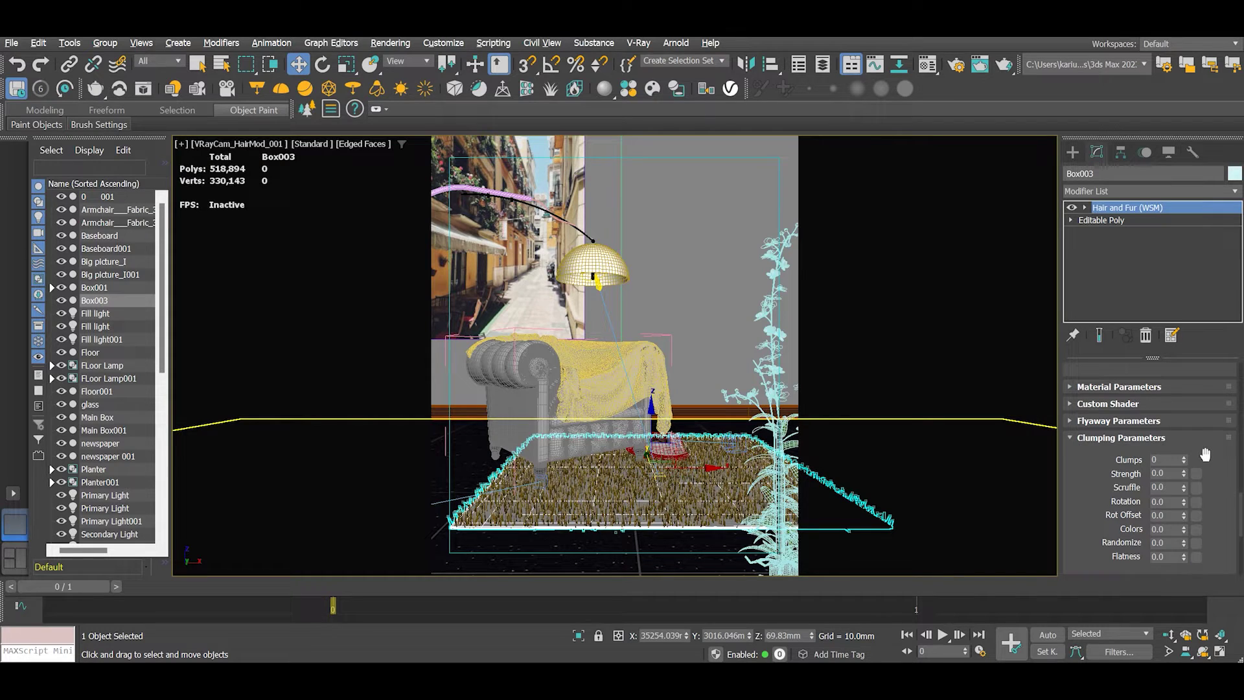
drag(1206, 456, 1201, 406)
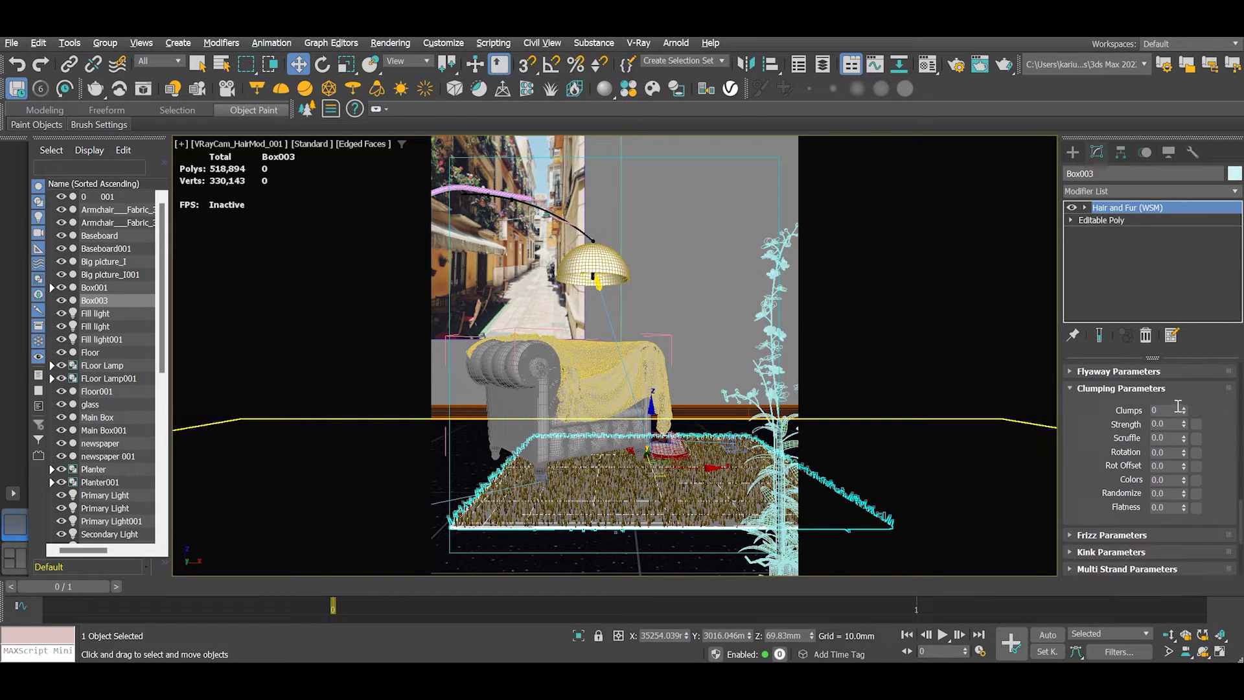
click(1164, 411)
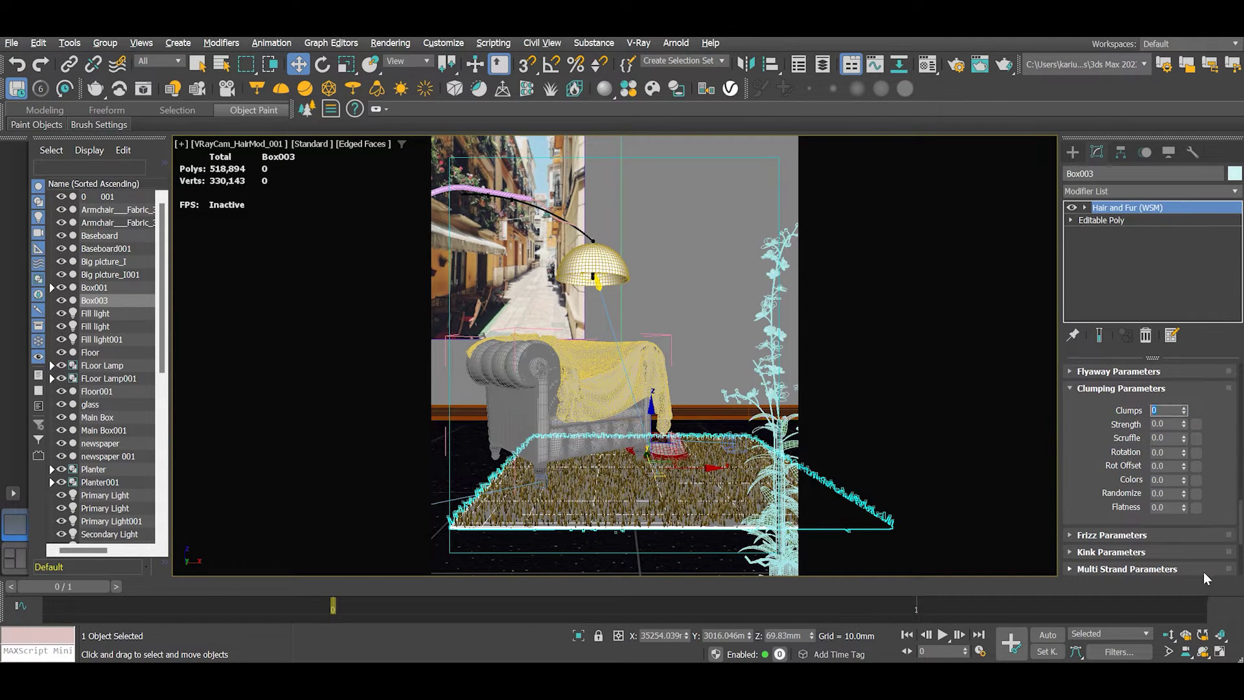
text(70)
click(1172, 424)
text(0.69)
key(Return)
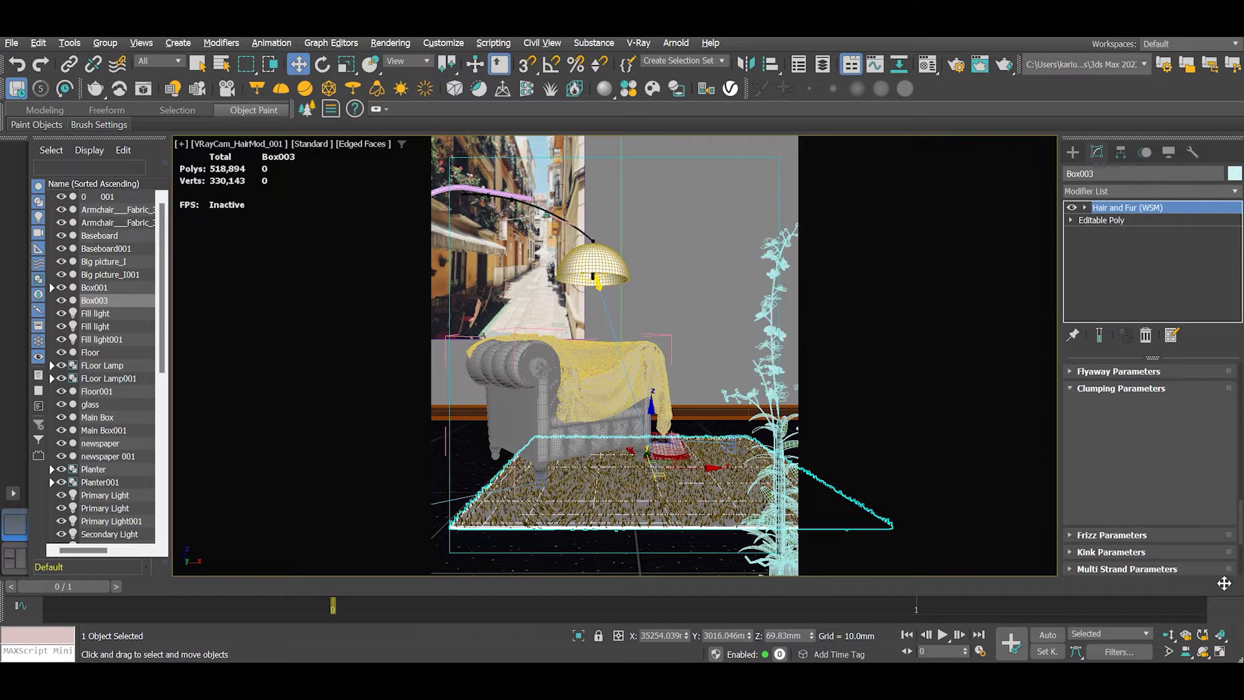
Switch to the perspective view for a closer angle on the rug and raise the fur's Clumps value to 75.
key(p)
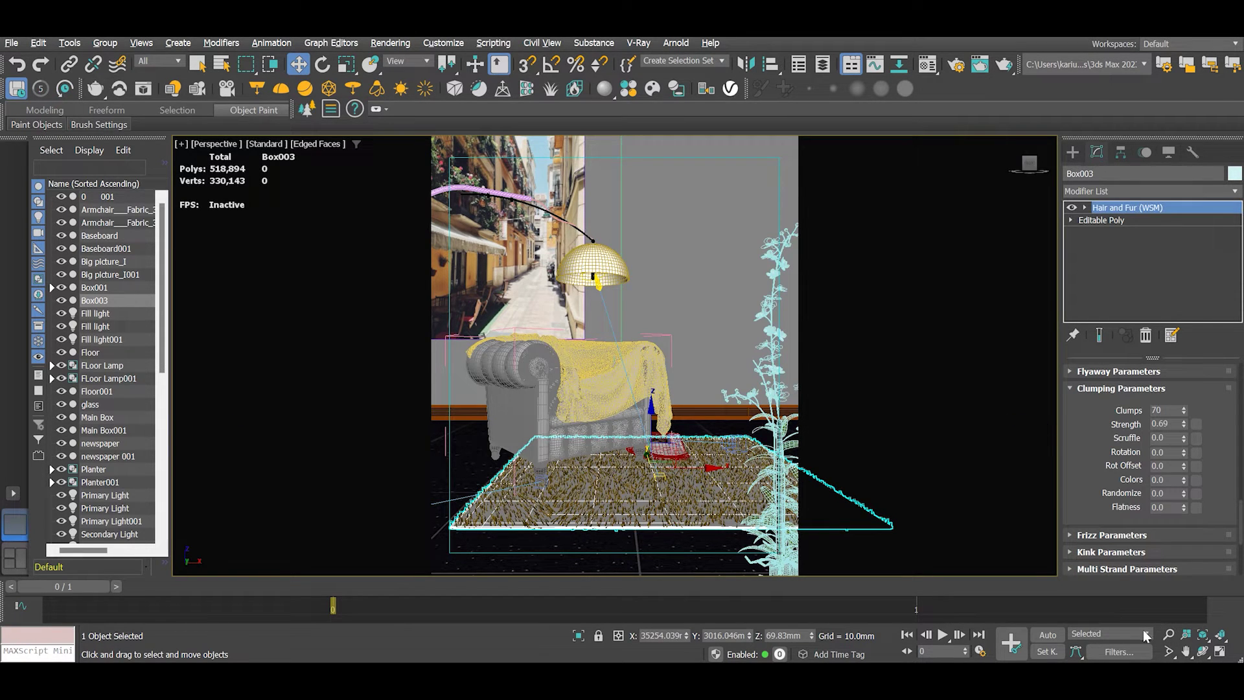
click(1203, 652)
drag(637, 472, 660, 501)
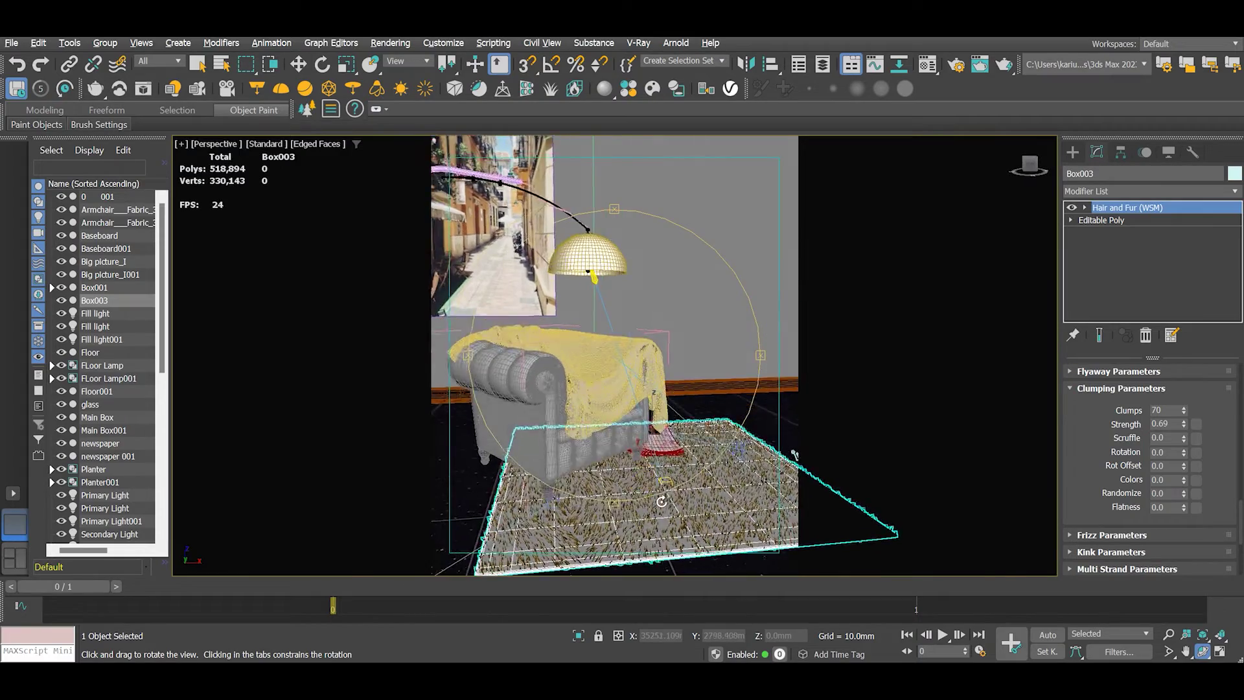
scroll(661, 501, up, 4)
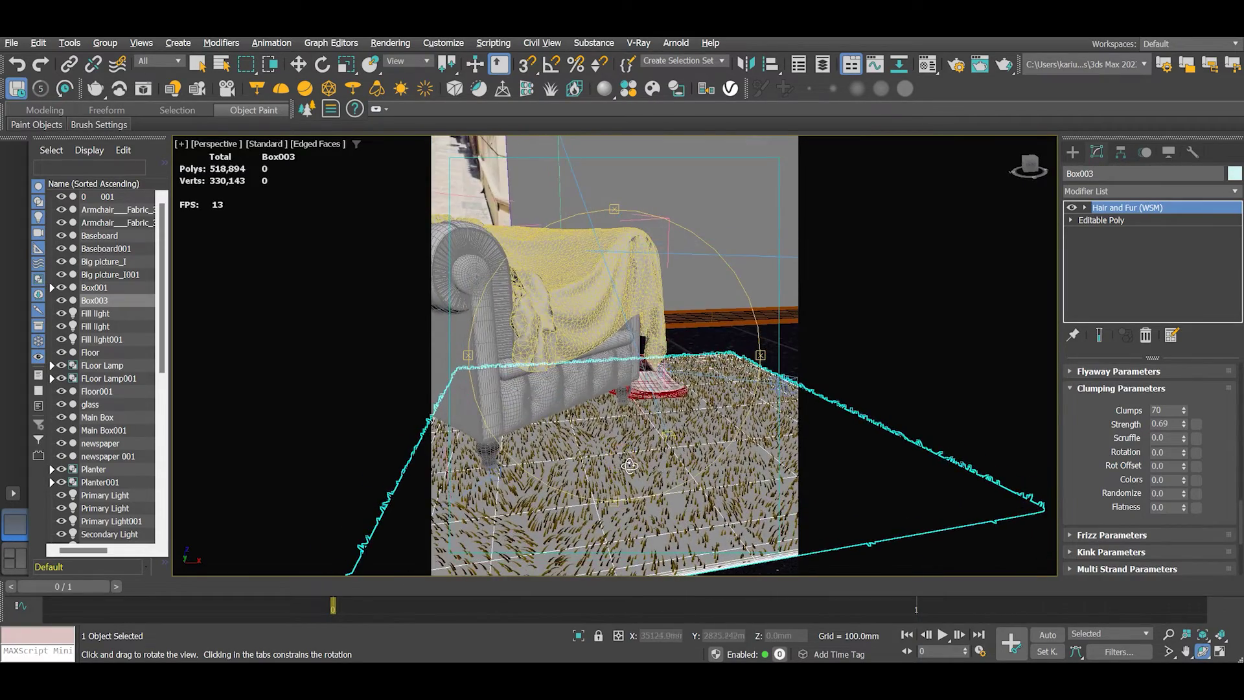
scroll(629, 465, down, 3)
mouse_move(624, 461)
mouse_down()
mouse_move(616, 472)
mouse_move(656, 447)
mouse_move(640, 465)
mouse_move(633, 444)
mouse_move(624, 458)
mouse_up()
scroll(634, 447, up, 2)
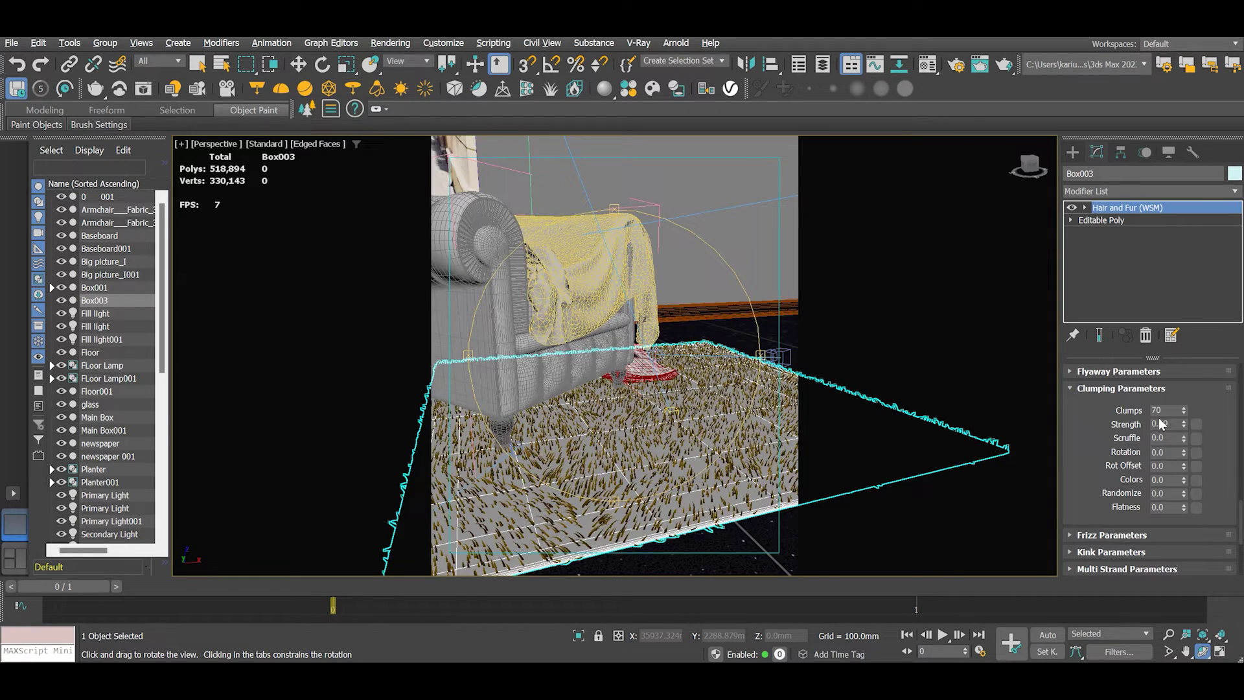
mouse_move(1183, 410)
mouse_down()
mouse_move(1175, 466)
mouse_move(1185, 339)
mouse_move(1179, 412)
mouse_up()
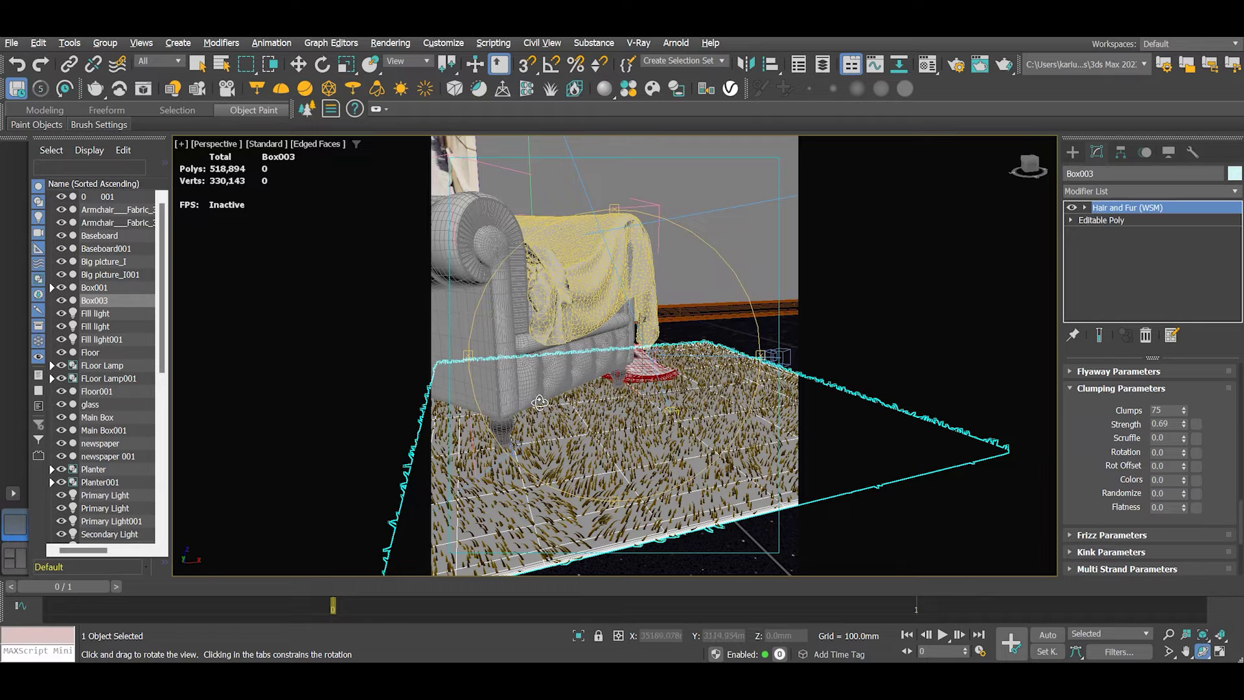
Set the rug fur's Frizz Root to 350 and Frizz Tip to 250.
drag(1218, 495, 1221, 409)
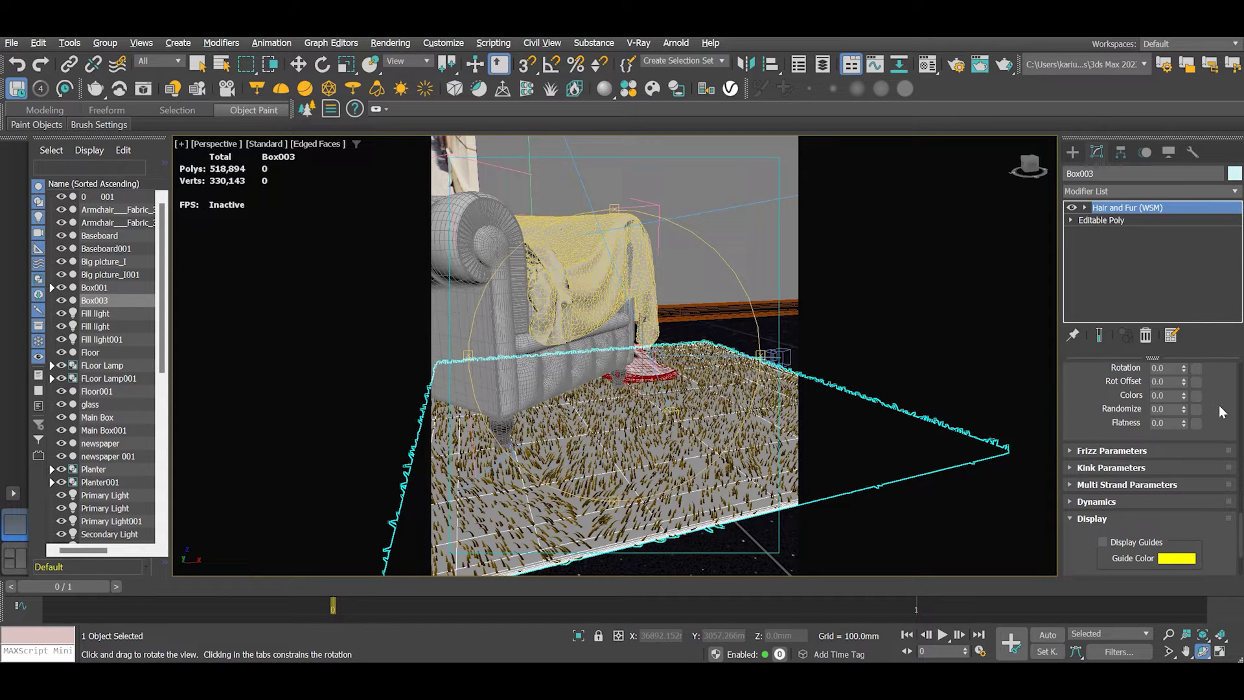
mouse_move(1218, 406)
mouse_down()
mouse_move(1216, 452)
mouse_move(1216, 389)
mouse_up()
click(1122, 429)
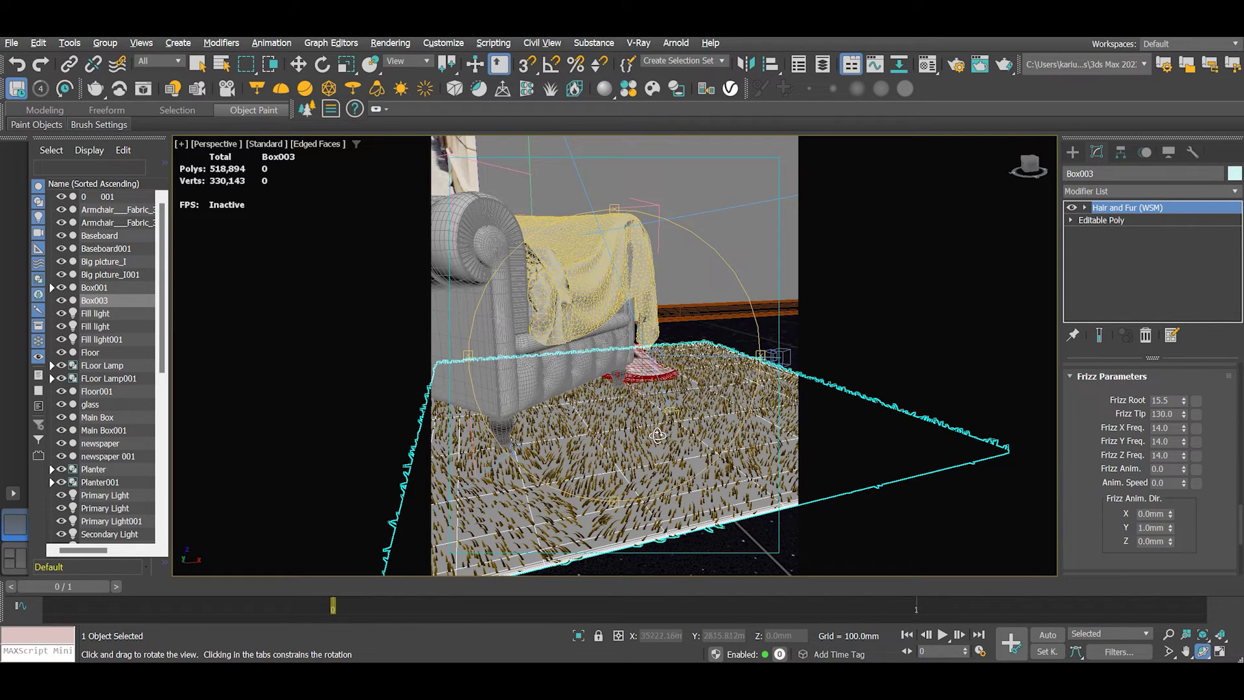
mouse_move(1171, 399)
mouse_down()
mouse_move(1147, 398)
mouse_move(1186, 380)
mouse_move(1203, 181)
mouse_up()
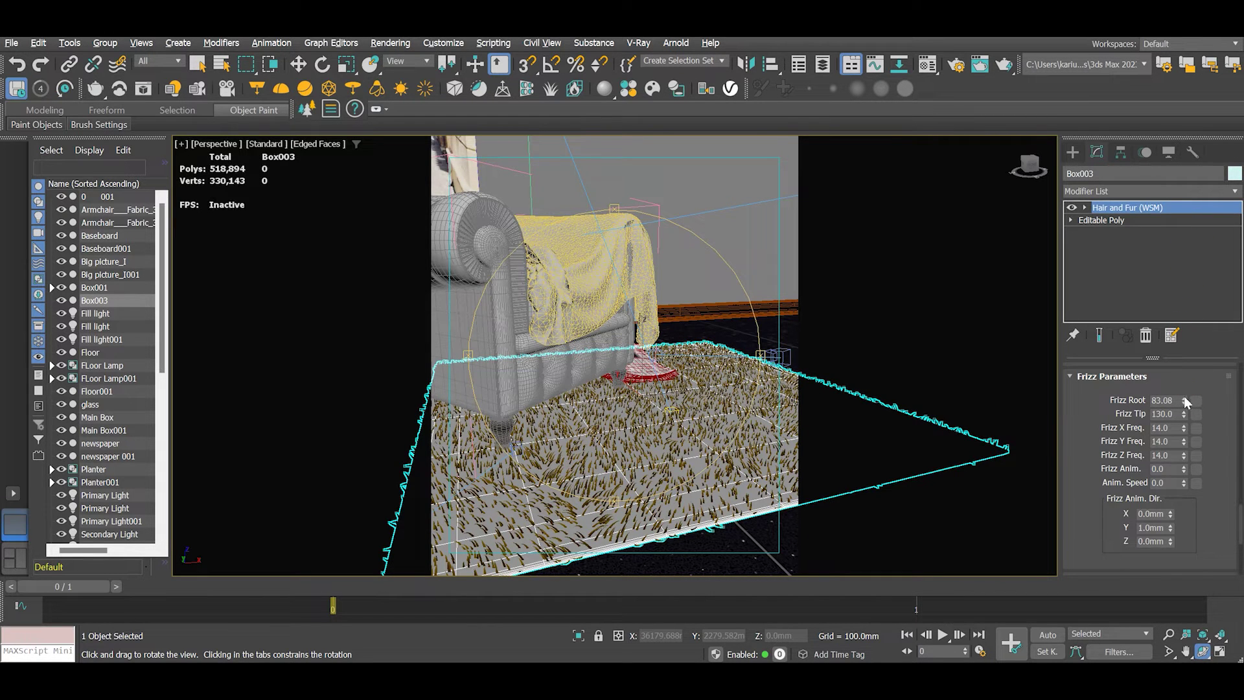
drag(1184, 400, 1187, 206)
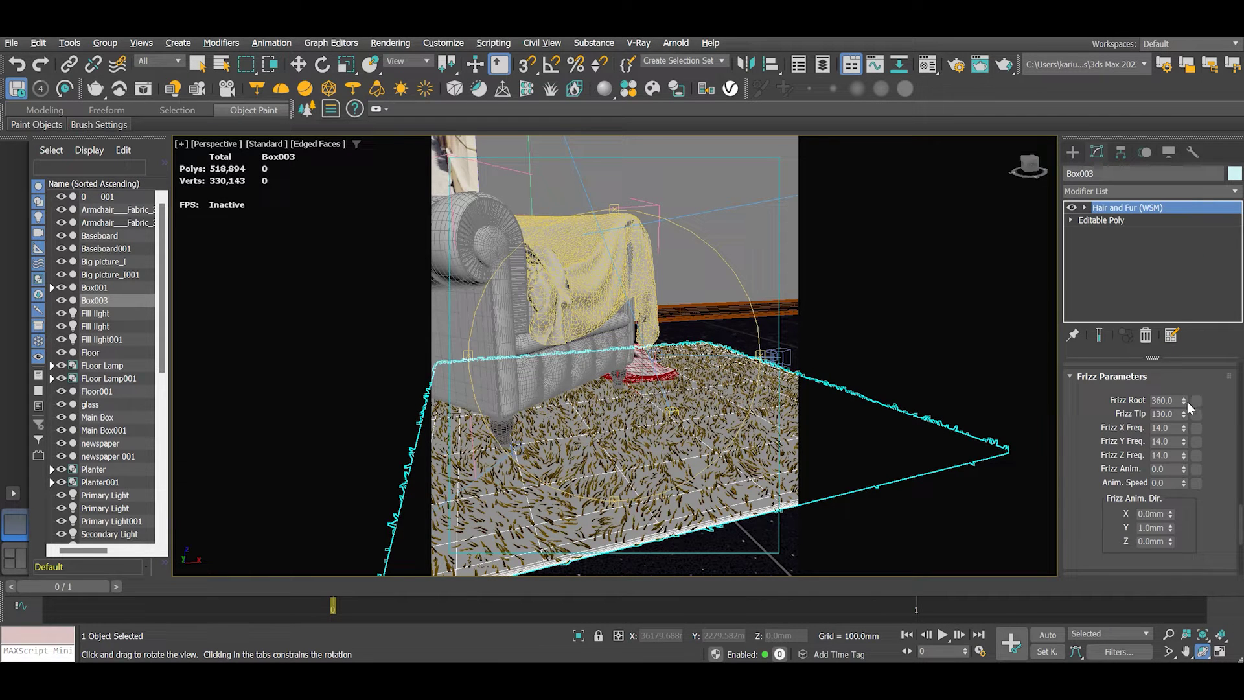
mouse_move(1184, 400)
mouse_down()
mouse_move(1185, 378)
mouse_move(1177, 419)
mouse_move(1182, 405)
mouse_up()
double_click(1163, 400)
key(Tab)
text(25)
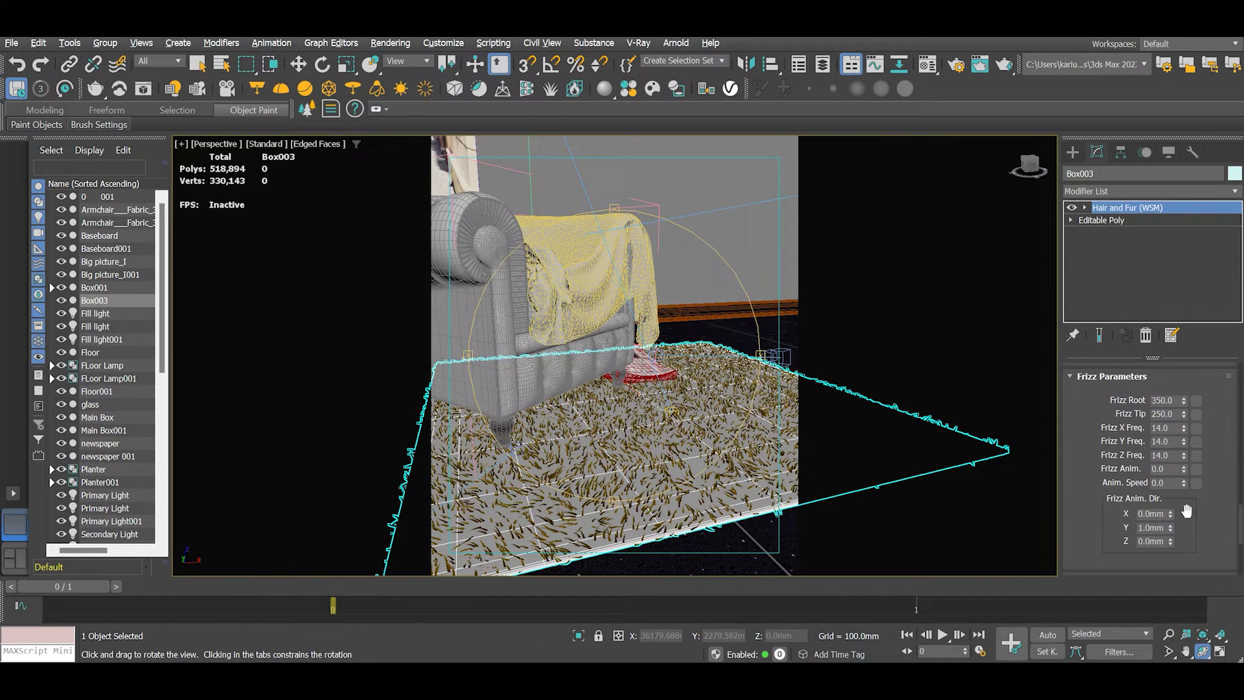
Set the rug fur's Kink Root to 0.8 and Kink Tip to 4.0.
drag(1204, 534, 1207, 372)
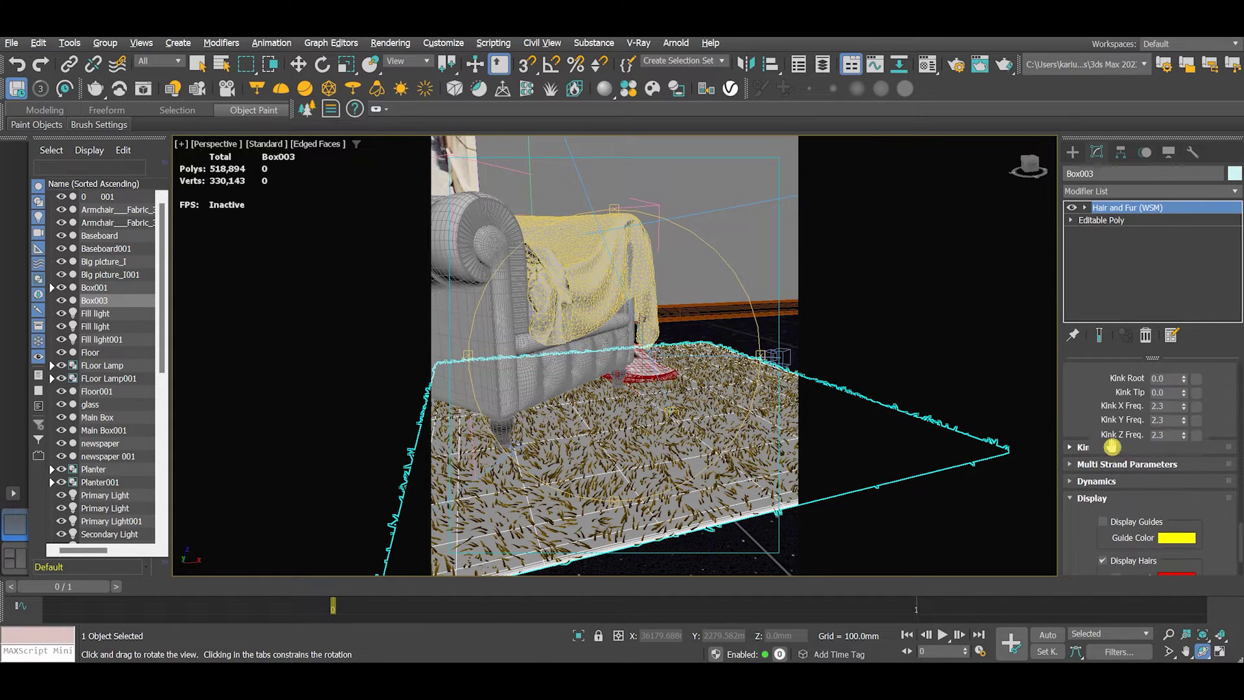
click(1144, 448)
drag(1176, 457, 1174, 371)
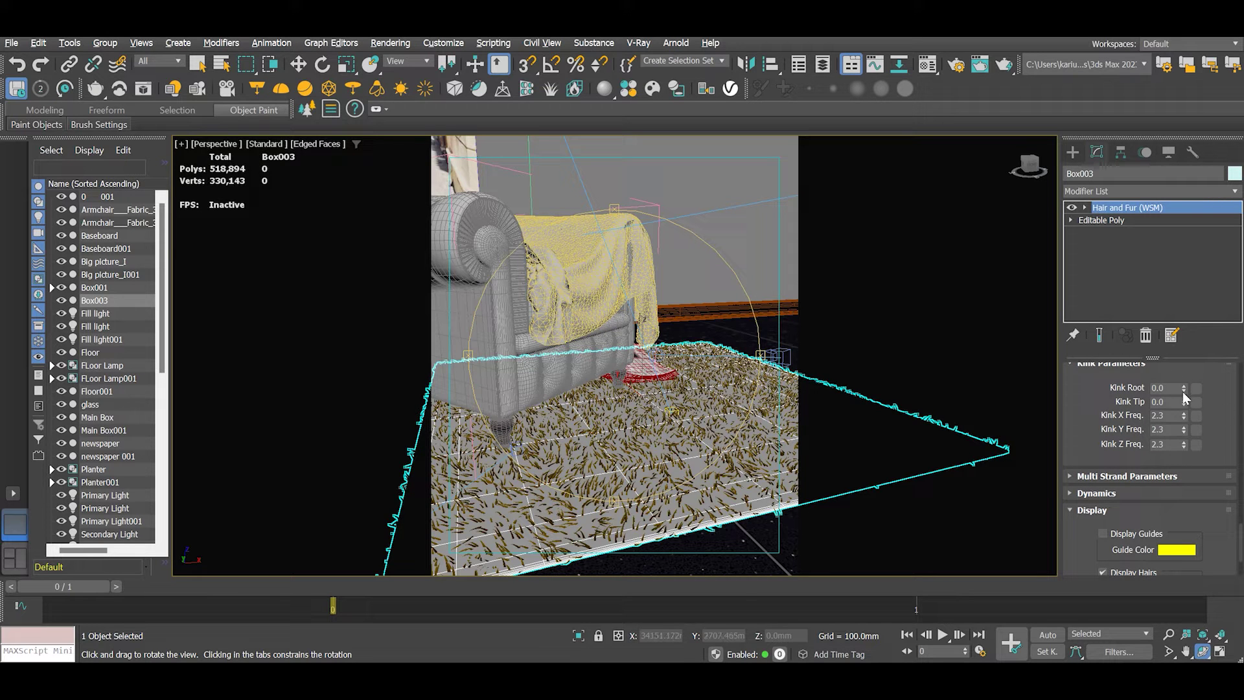
mouse_move(1183, 388)
mouse_down()
mouse_move(1188, 324)
mouse_move(1171, 390)
mouse_up()
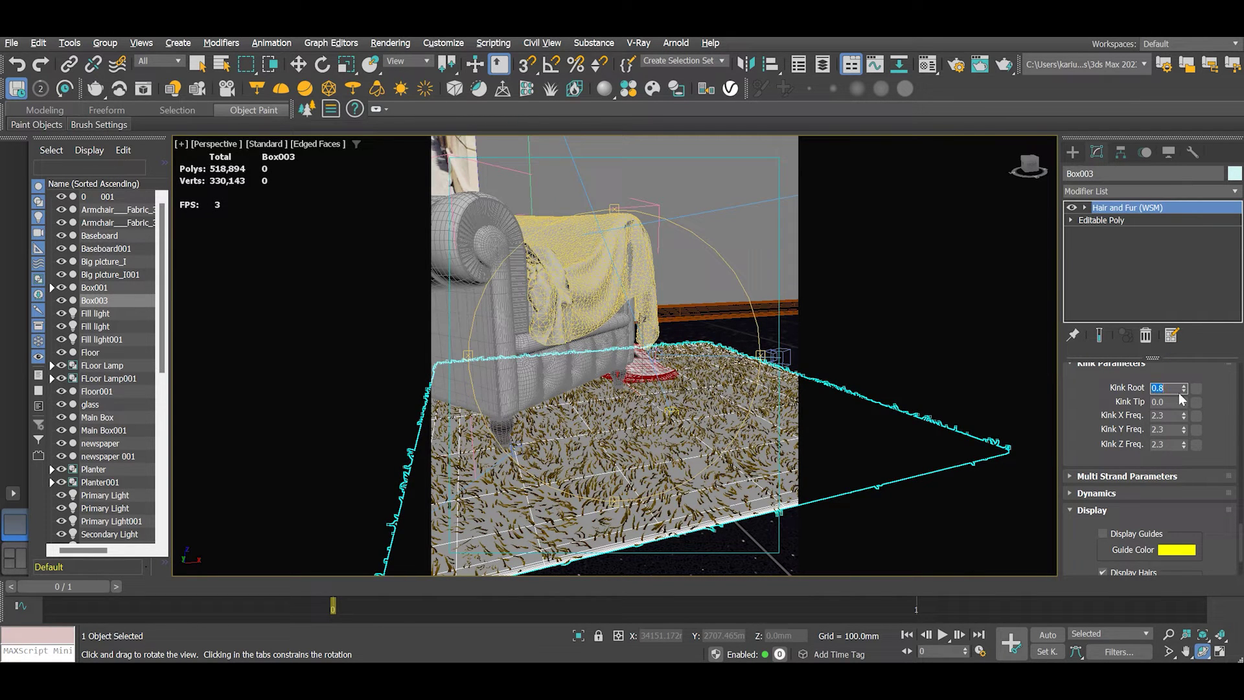
drag(1184, 402, 1173, 406)
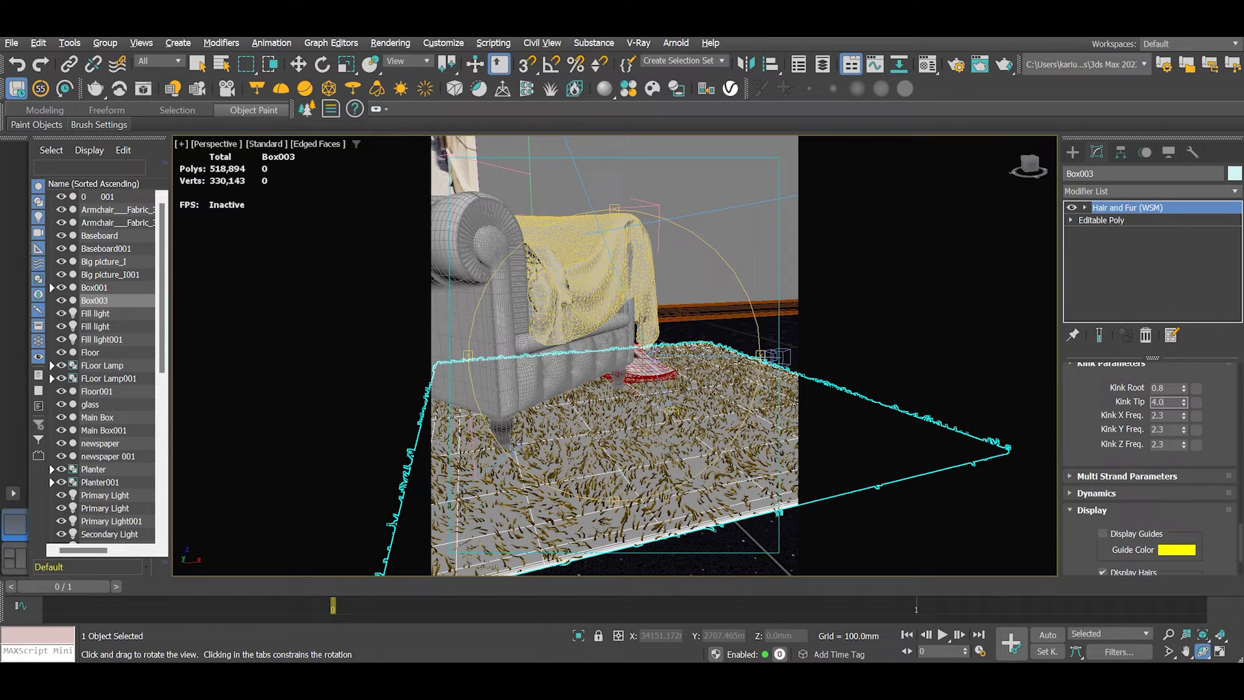
click(1169, 386)
Return the viewport to the VRayCam_HairMod_001 camera and start a V-Ray render of the rug.
click(958, 66)
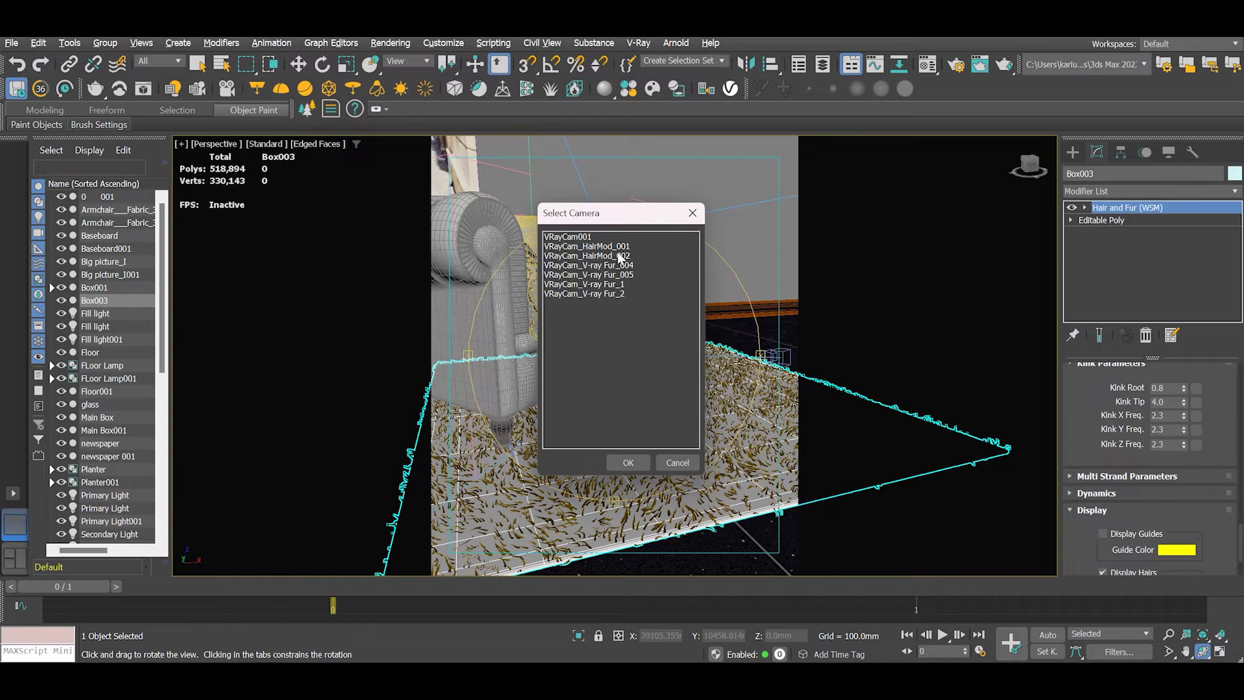
double_click(617, 247)
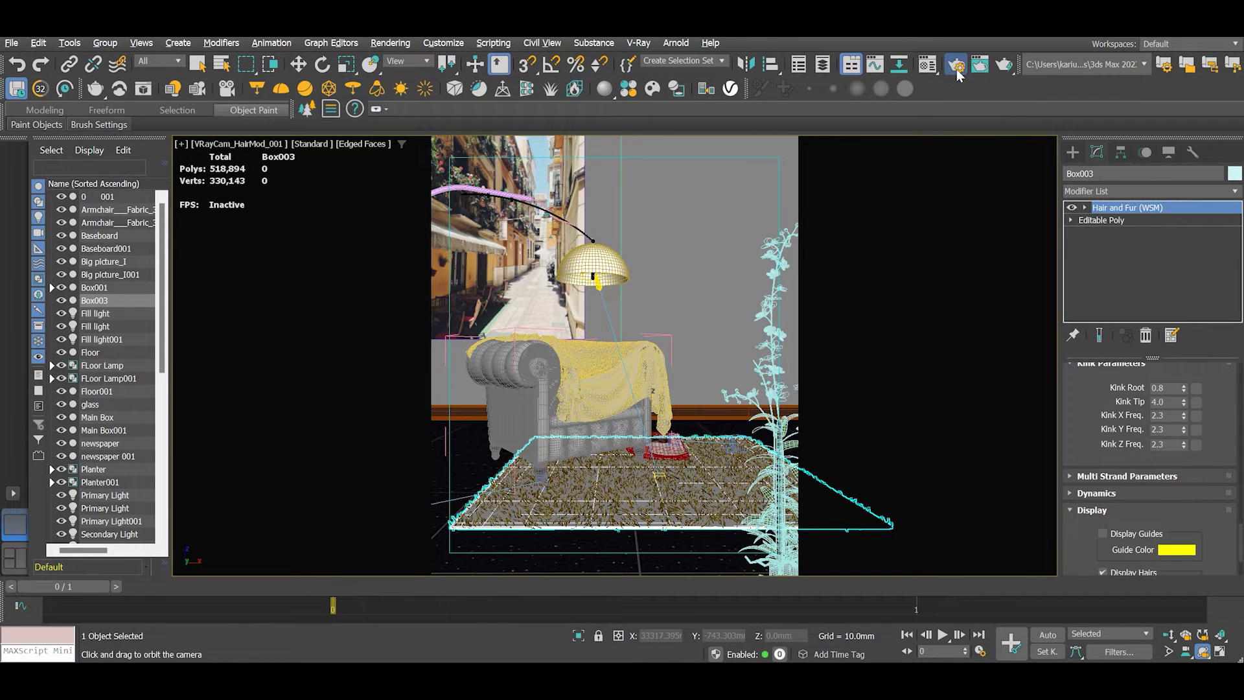
key(F10)
click(237, 184)
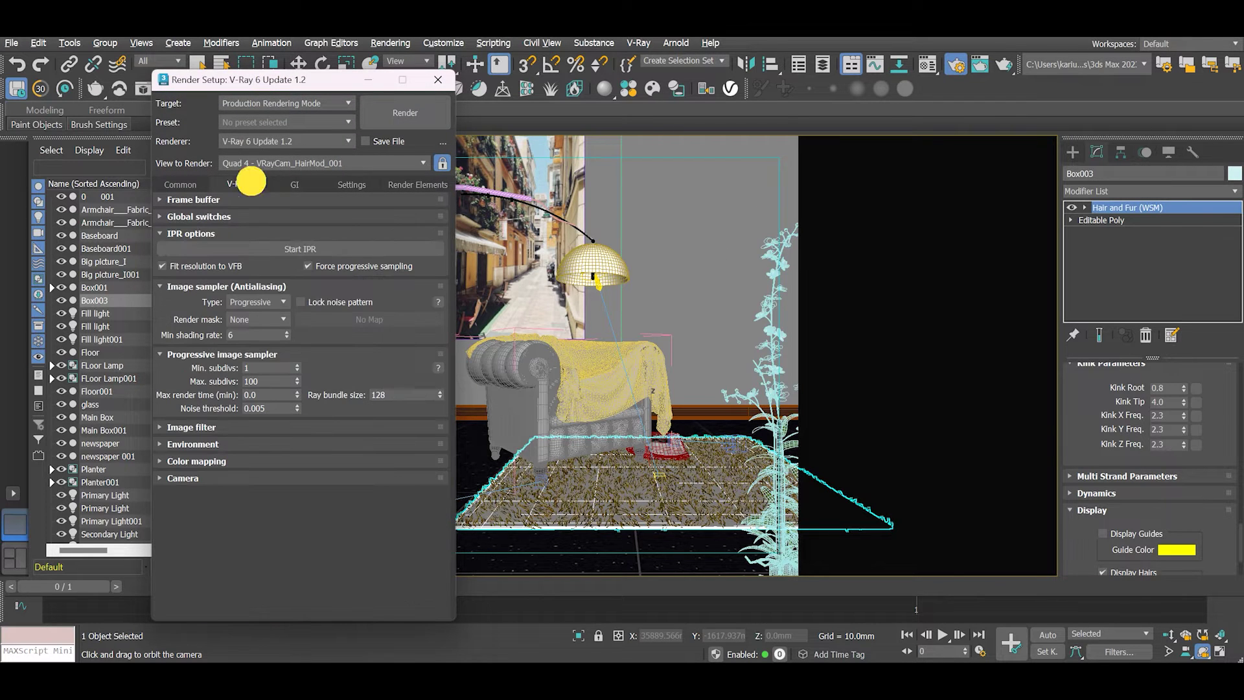
key(shift+q)
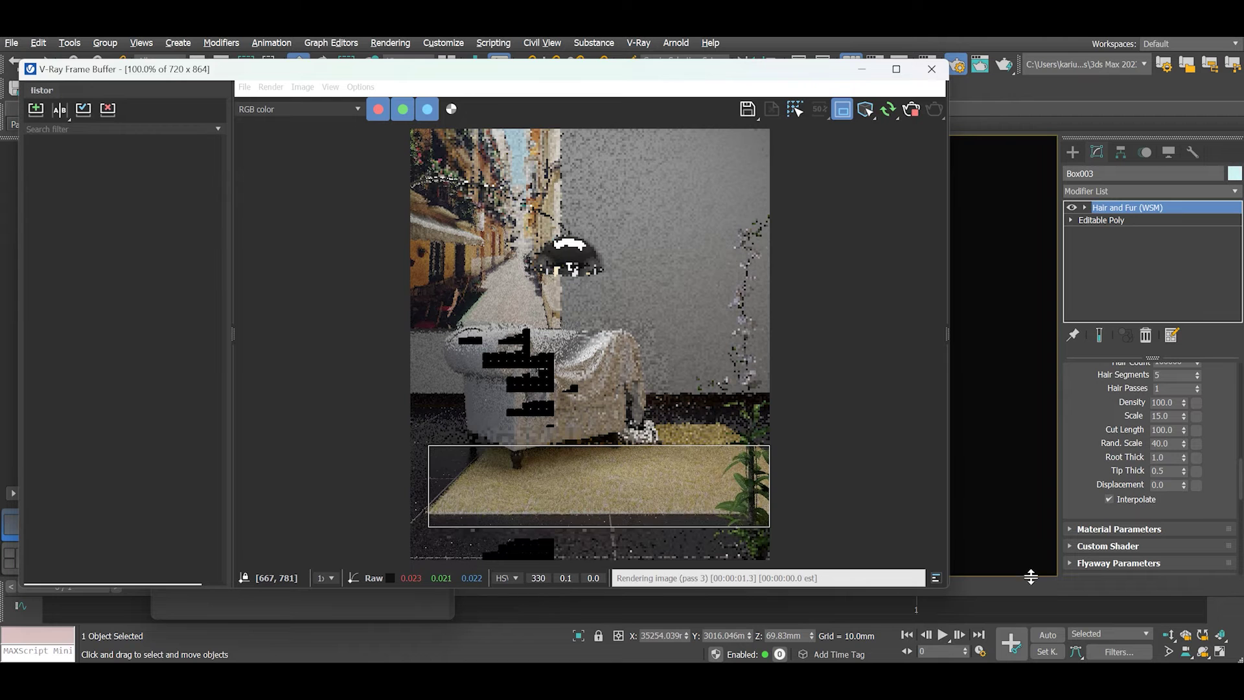
Examine the rug's fur up close in the V-Ray Frame Buffer, and stop the render.
scroll(549, 497, up, 1)
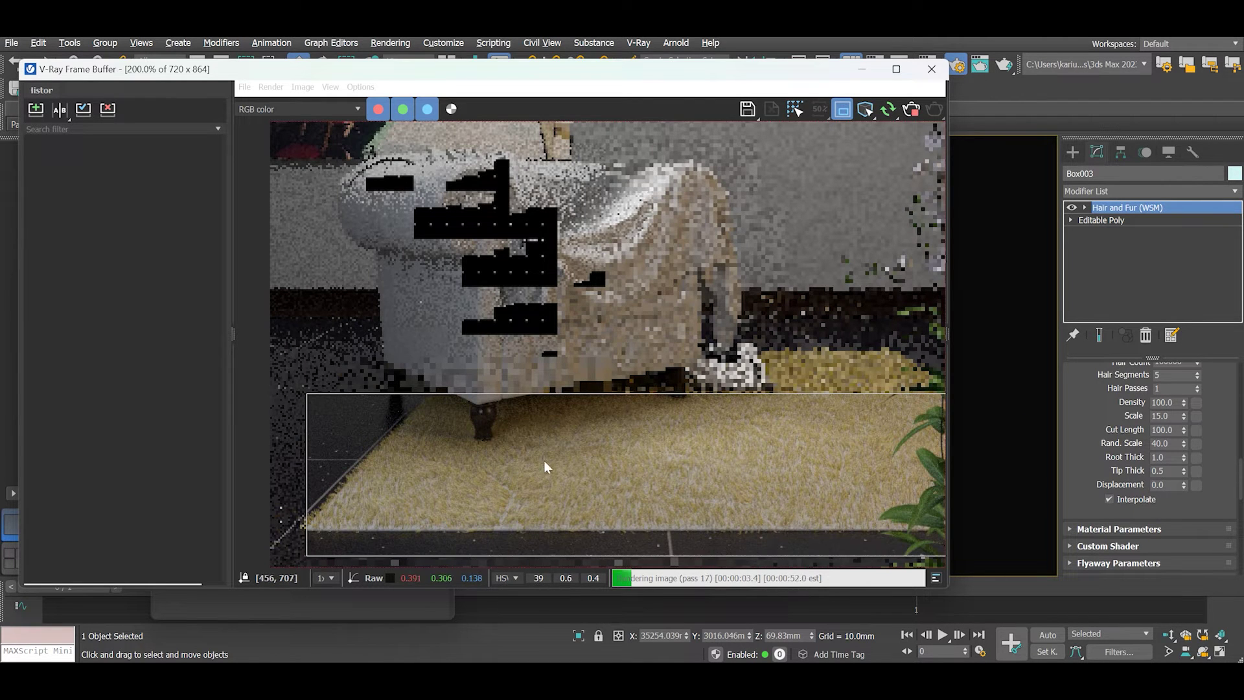
scroll(596, 474, down, 1)
scroll(670, 486, up, 1)
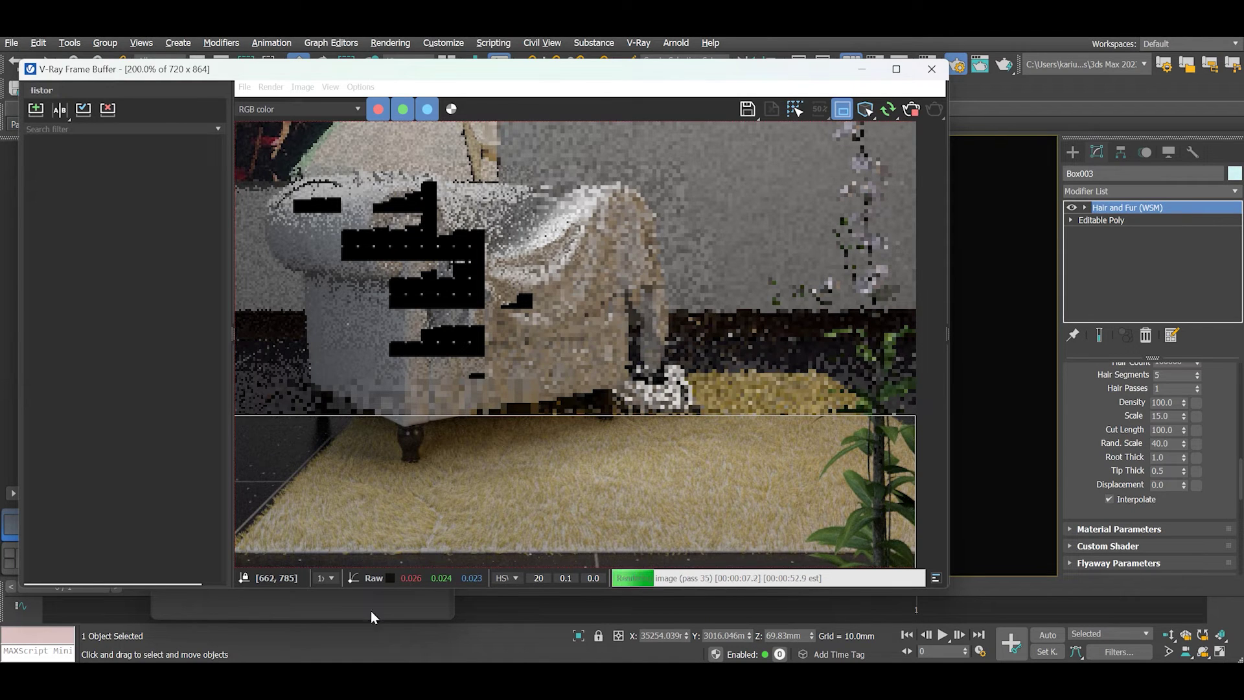
click(911, 109)
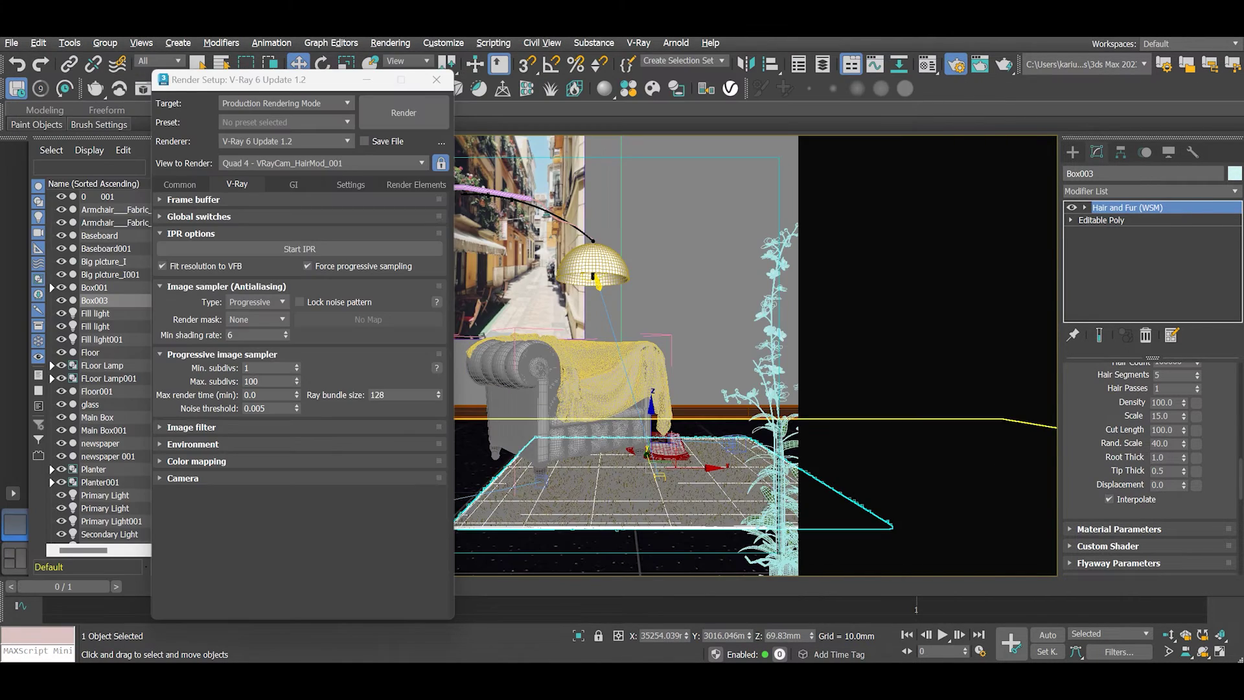
Set the fur's Tip Color to a light off-white, RGB 217, 211, 197, in the Hair and Fur material parameters.
drag(1206, 501, 1208, 351)
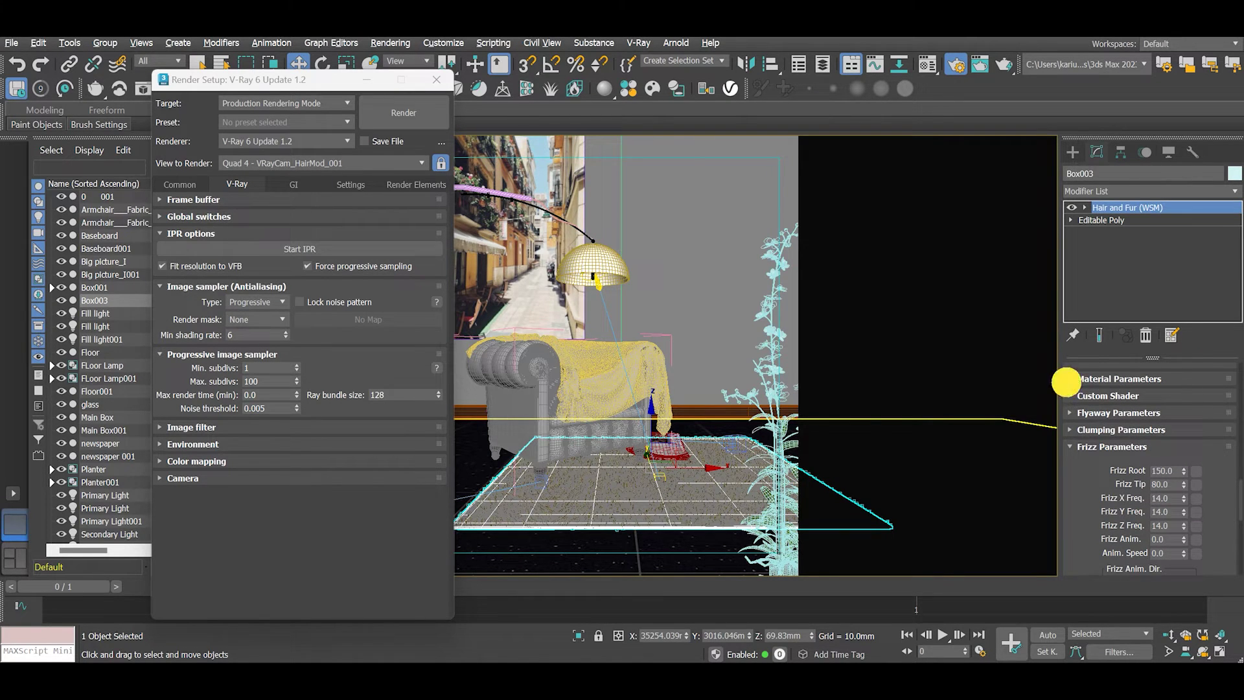
click(1067, 379)
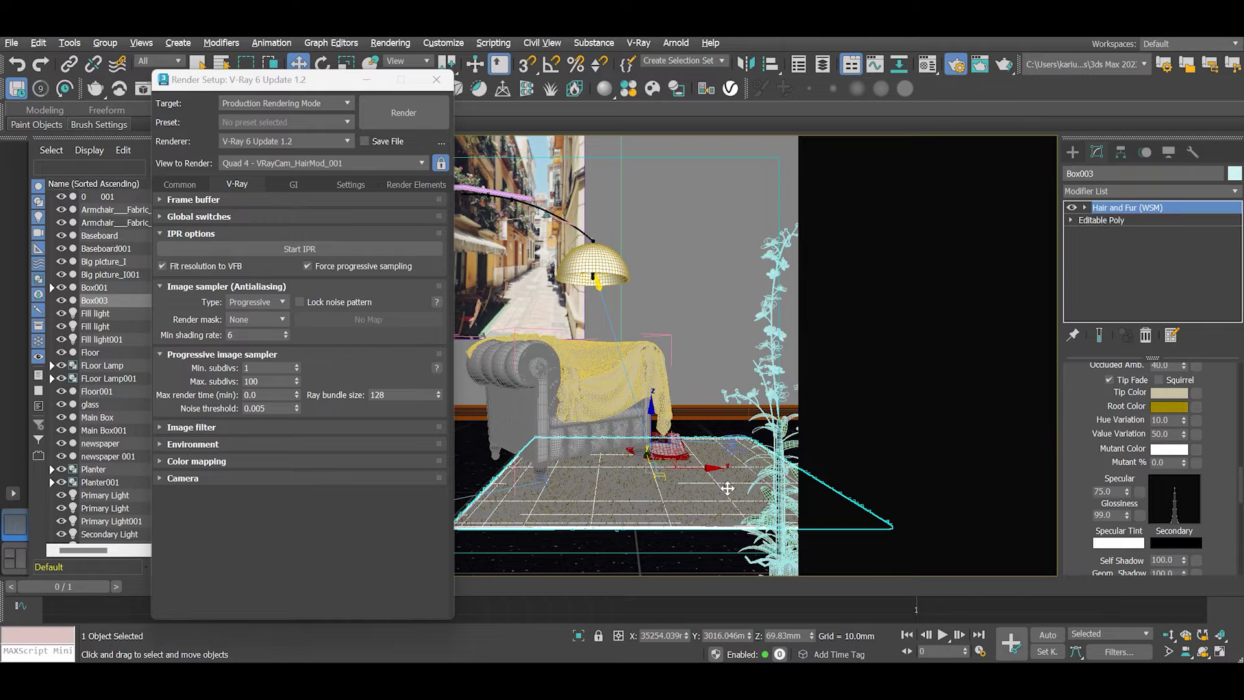
click(1171, 392)
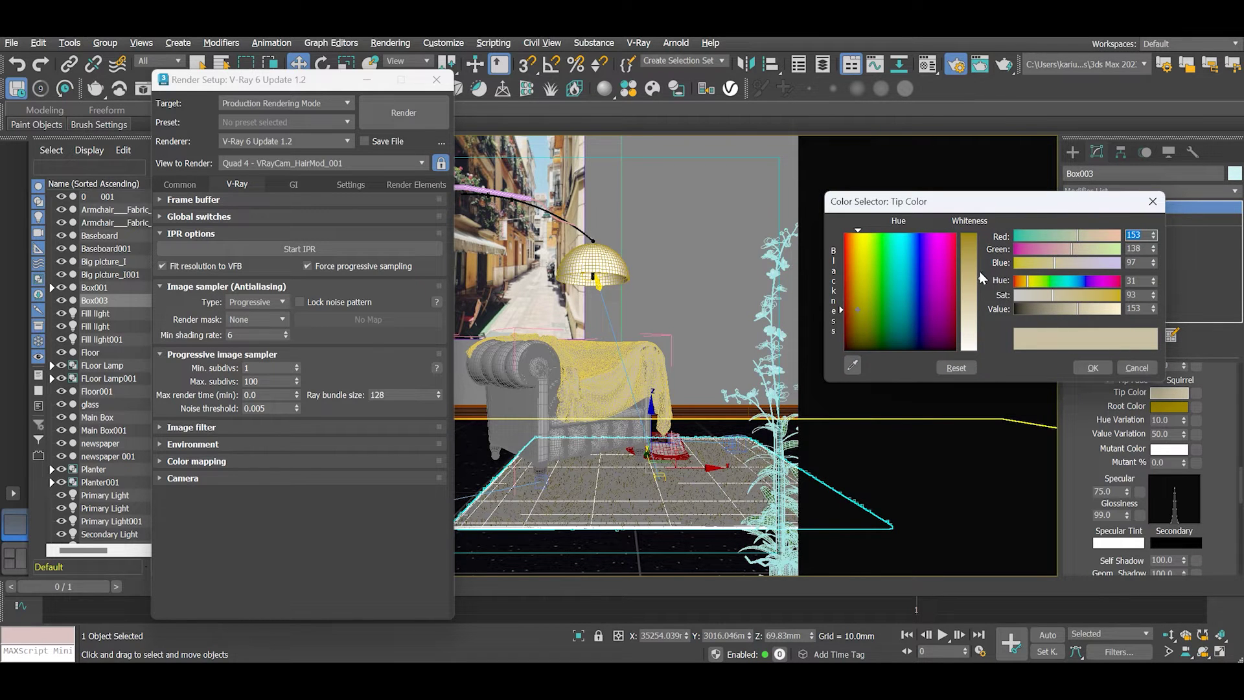
drag(980, 283, 975, 324)
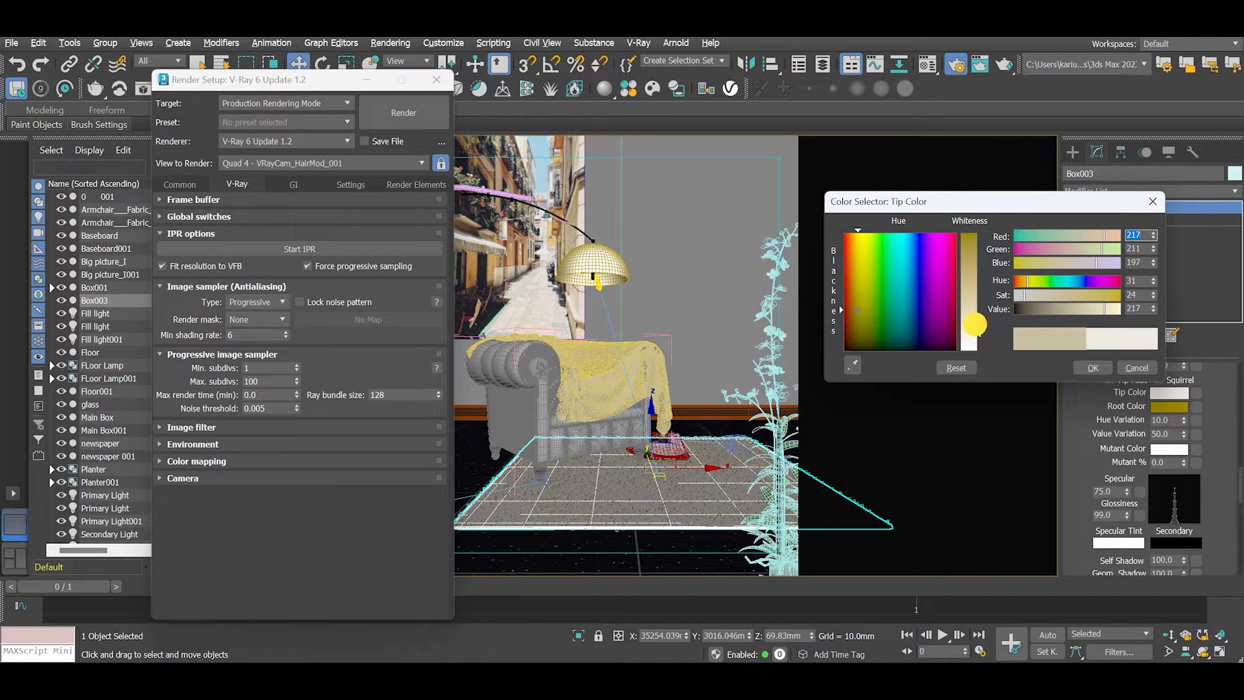
click(1092, 368)
Set the fur's Root Color to a neutral gray, RGB 125, 125, 125.
click(1160, 406)
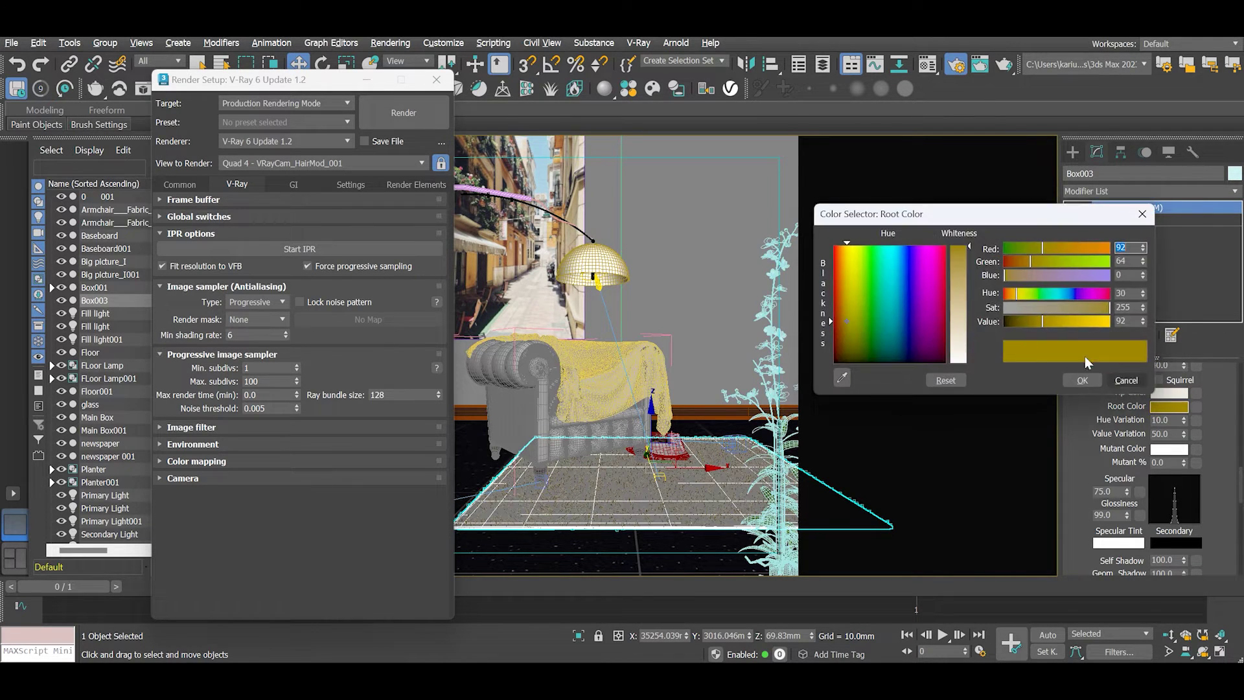
drag(868, 337, 834, 363)
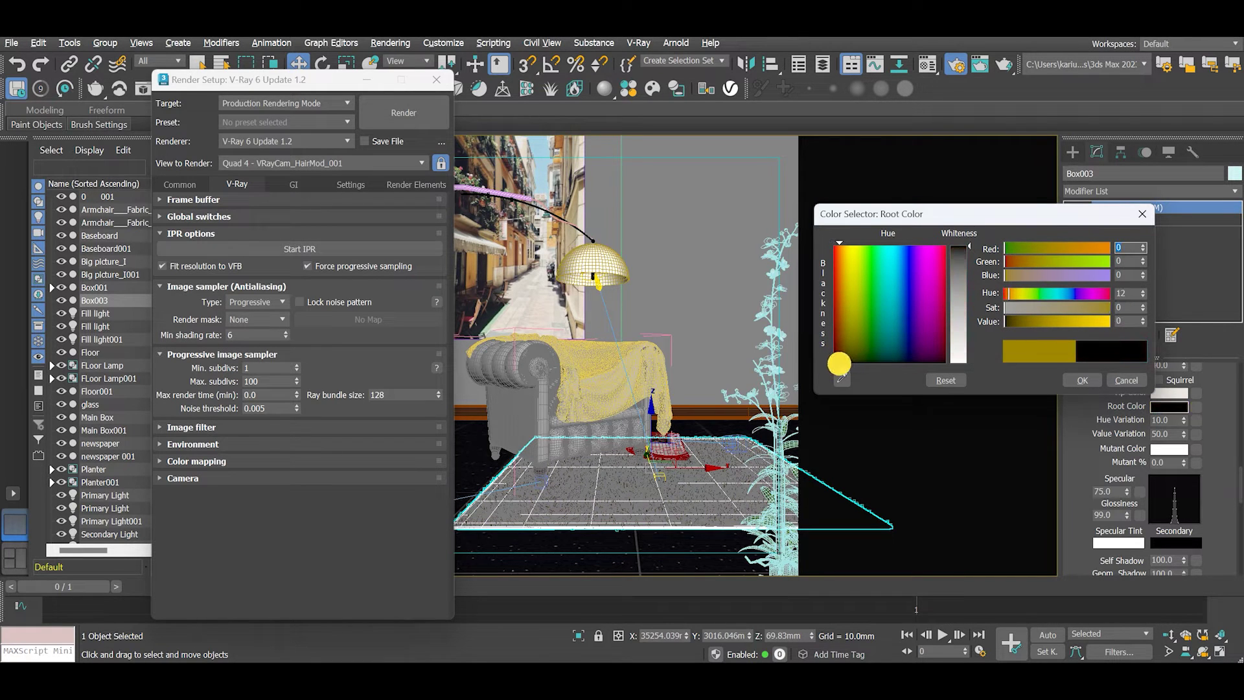
drag(974, 248, 972, 301)
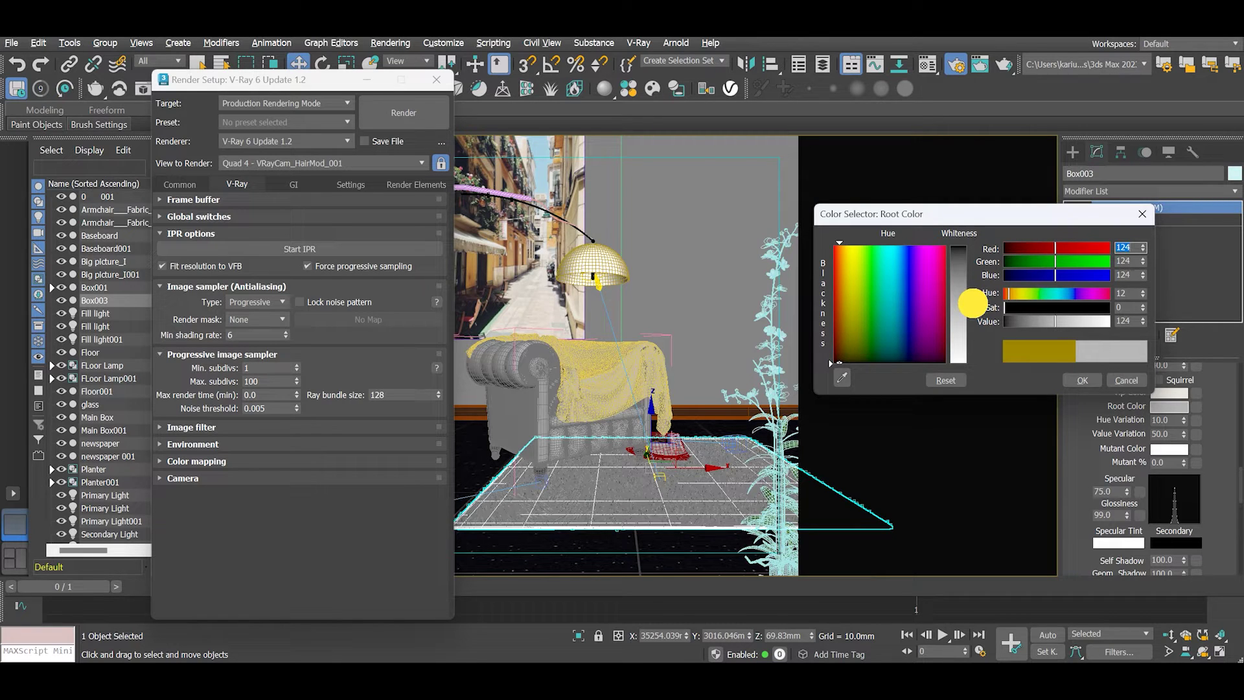
drag(972, 303, 971, 303)
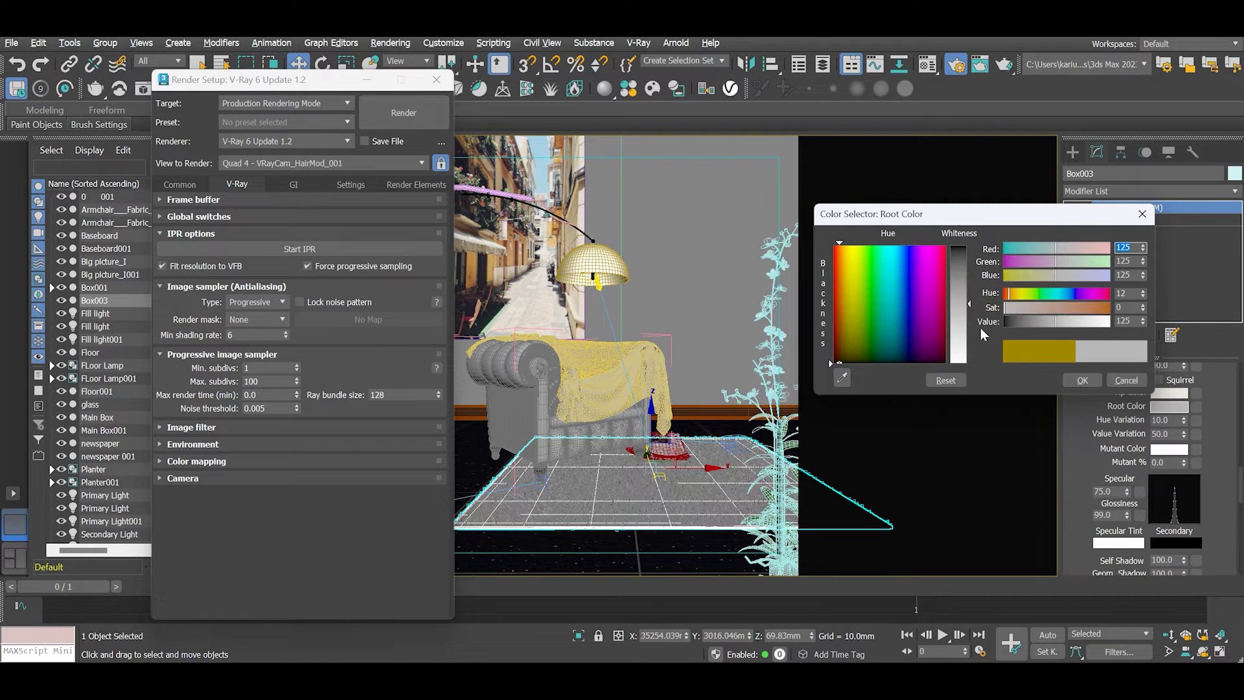
click(1082, 380)
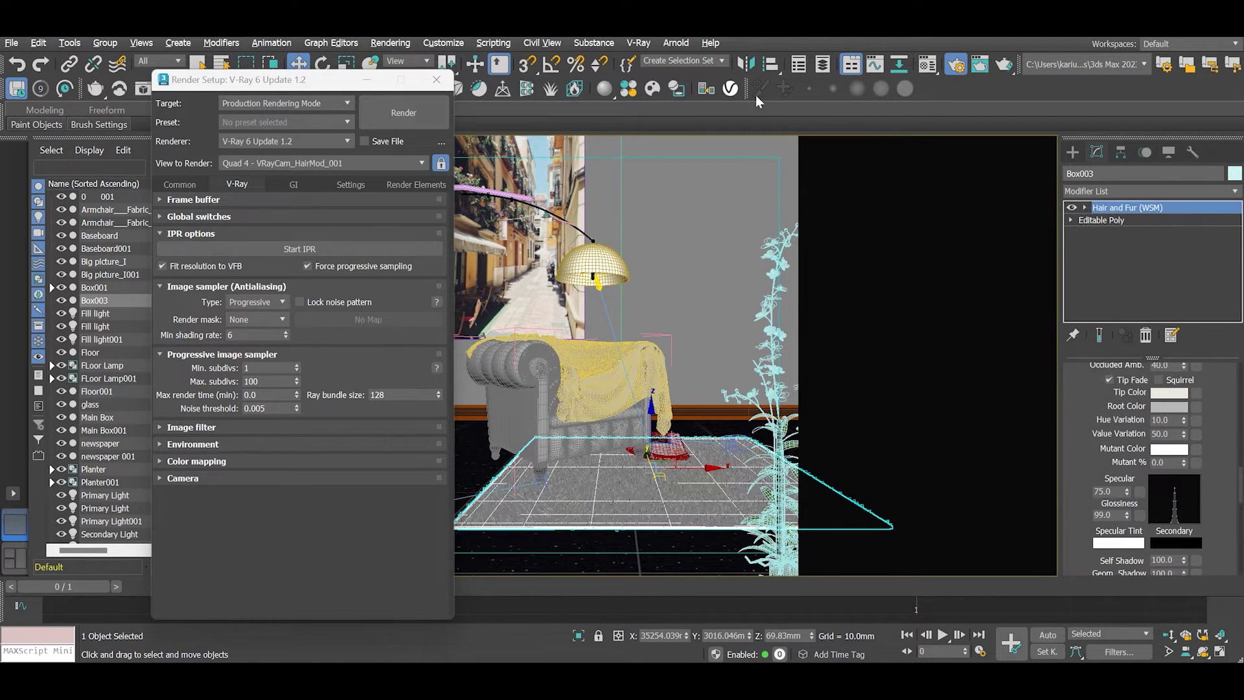
Set the fur's Mutant Color to a warm beige, RGB 171, 151, 117.
click(1172, 450)
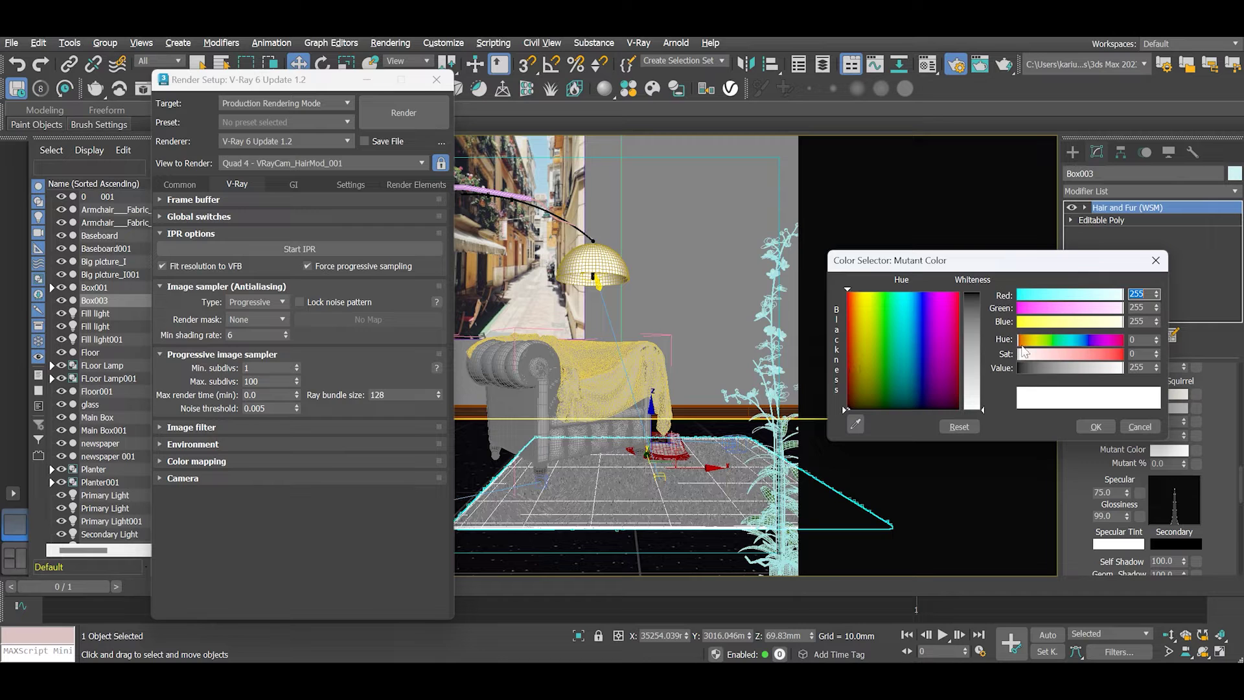
drag(1061, 332, 1109, 328)
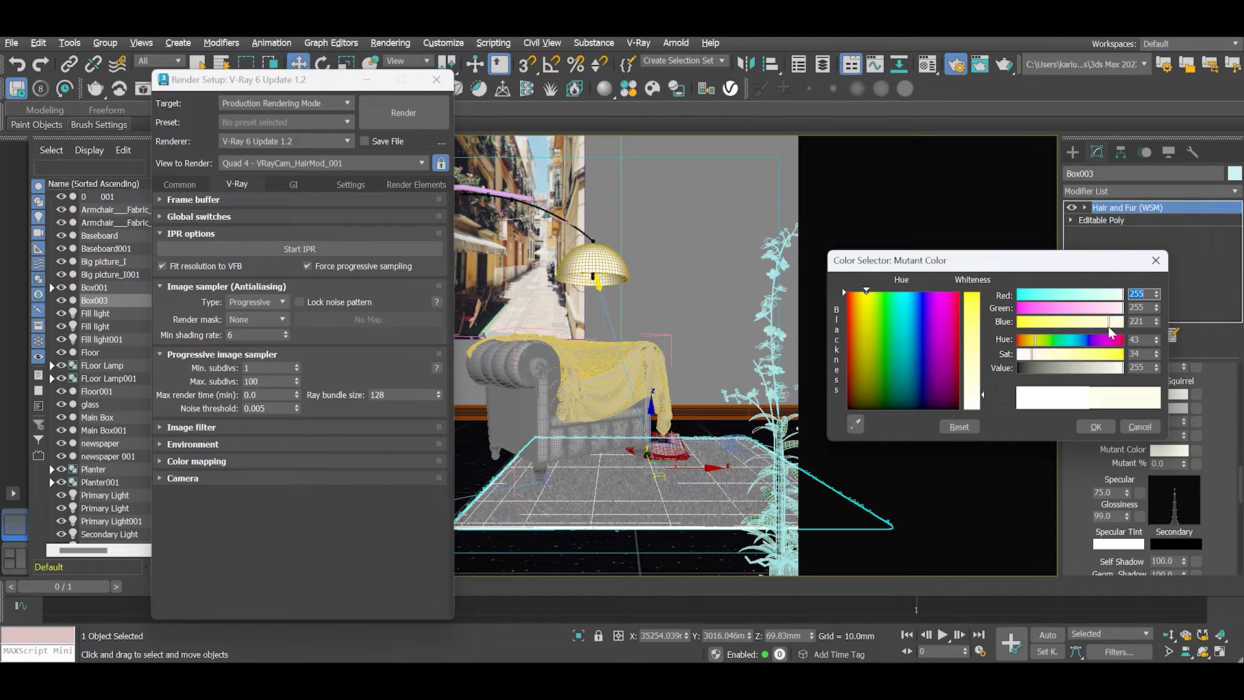
mouse_move(885, 372)
mouse_down()
mouse_move(865, 349)
mouse_move(904, 340)
mouse_move(888, 379)
mouse_move(865, 360)
mouse_move(862, 308)
mouse_move(910, 382)
mouse_move(959, 387)
mouse_up()
mouse_move(949, 321)
mouse_down()
mouse_move(847, 374)
mouse_move(862, 372)
mouse_up()
drag(856, 295, 863, 293)
mouse_move(989, 405)
mouse_down()
mouse_move(985, 361)
mouse_move(878, 324)
mouse_move(858, 364)
mouse_up()
click(973, 360)
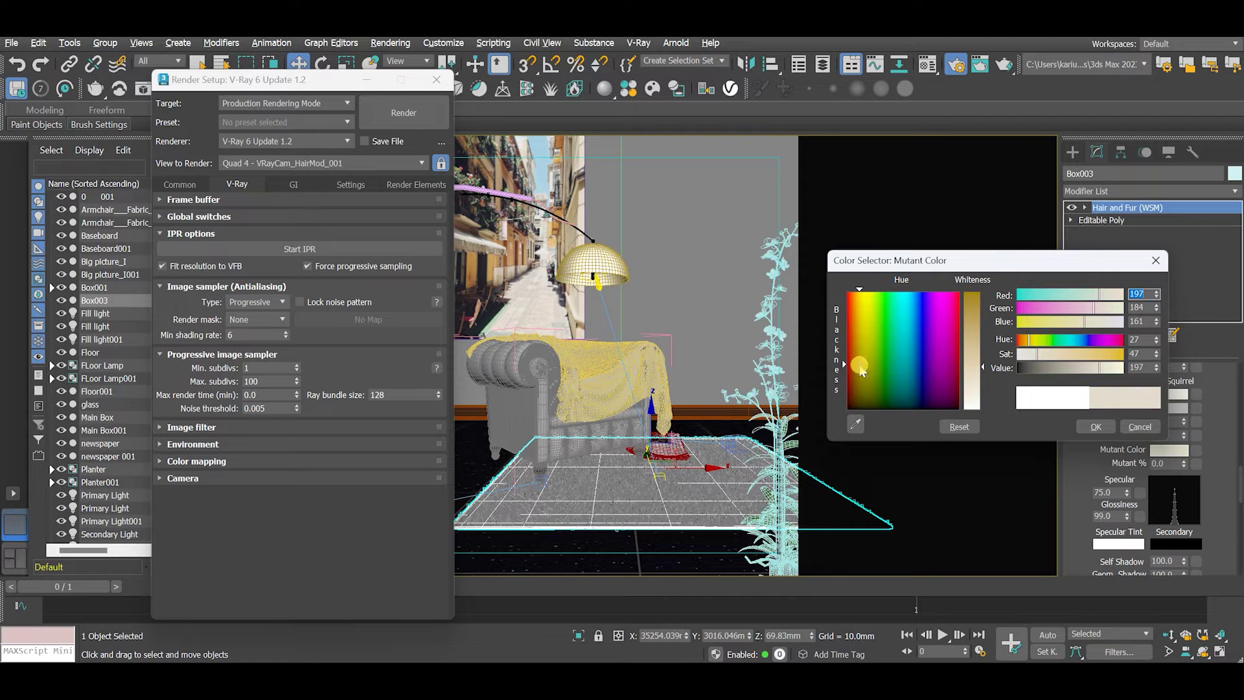
drag(985, 368, 987, 345)
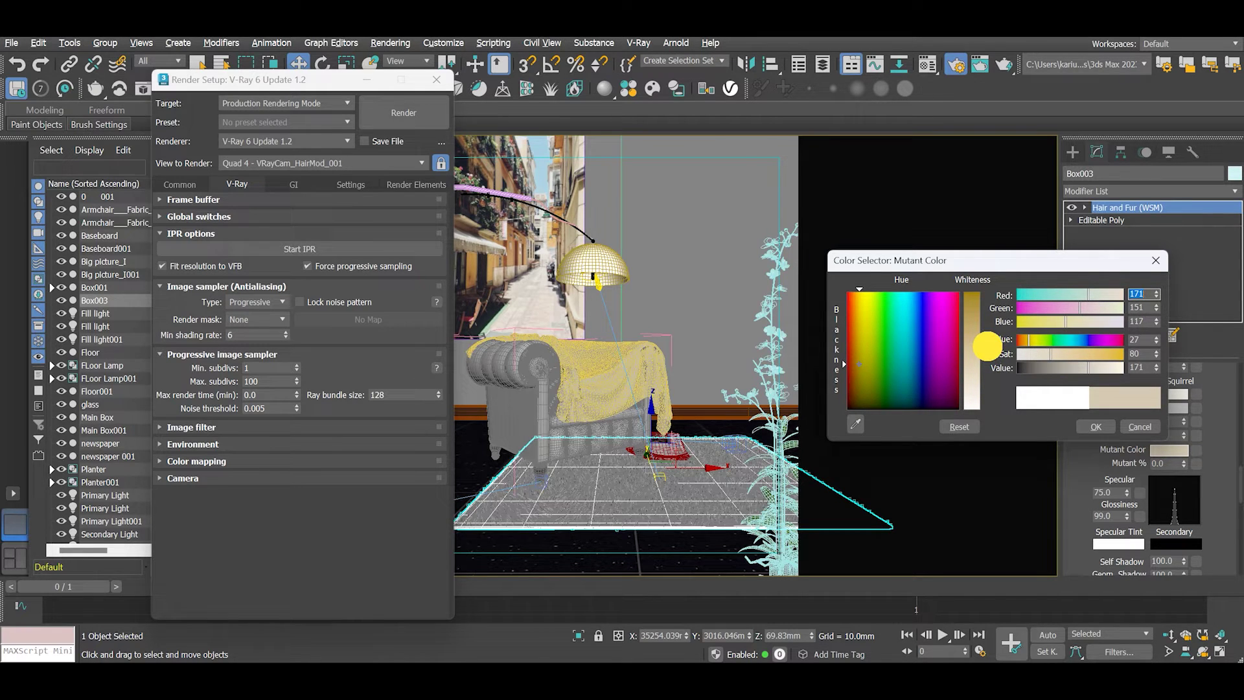
click(1088, 421)
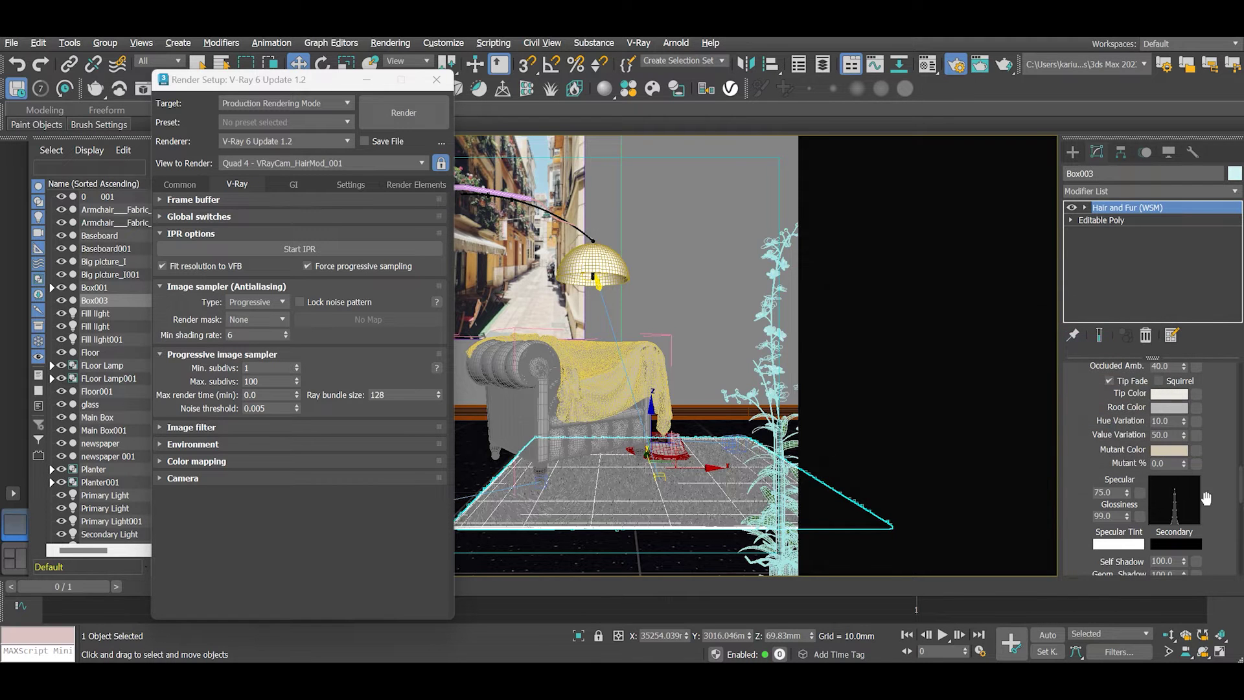
Set the fur's Mutant % to 5.0 in the Hair and Fur material parameters.
click(1166, 464)
right_click(668, 497)
key(Escape)
key(m)
key(m)
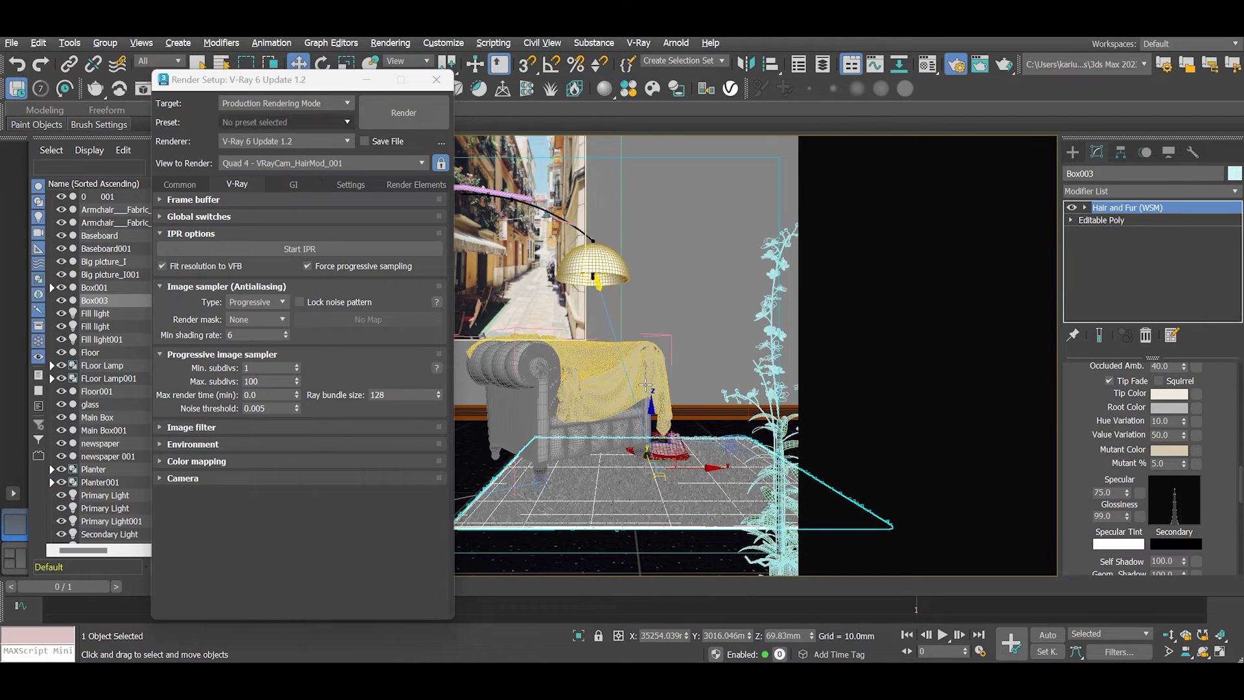
Examine the rug's fur up close, run an interactive V-Ray render from VRayCam_HairMod_002, and stop it and close the frame buffer.
scroll(619, 498, up, 6)
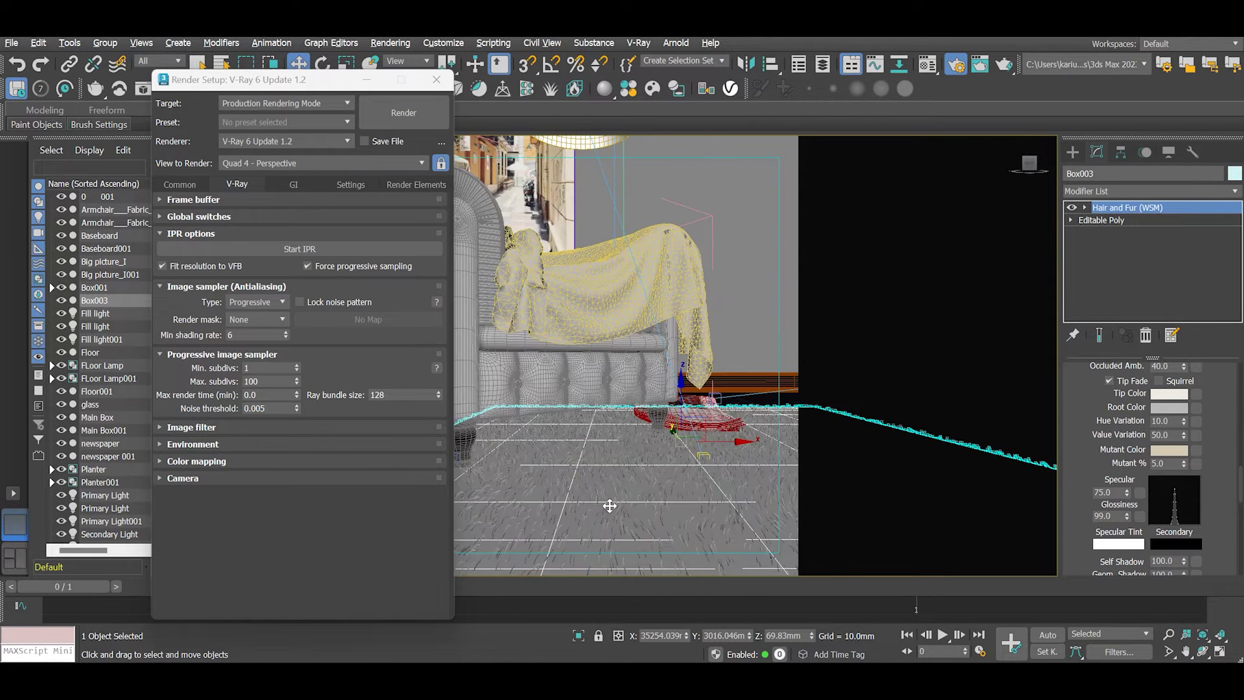
scroll(621, 515, up, 3)
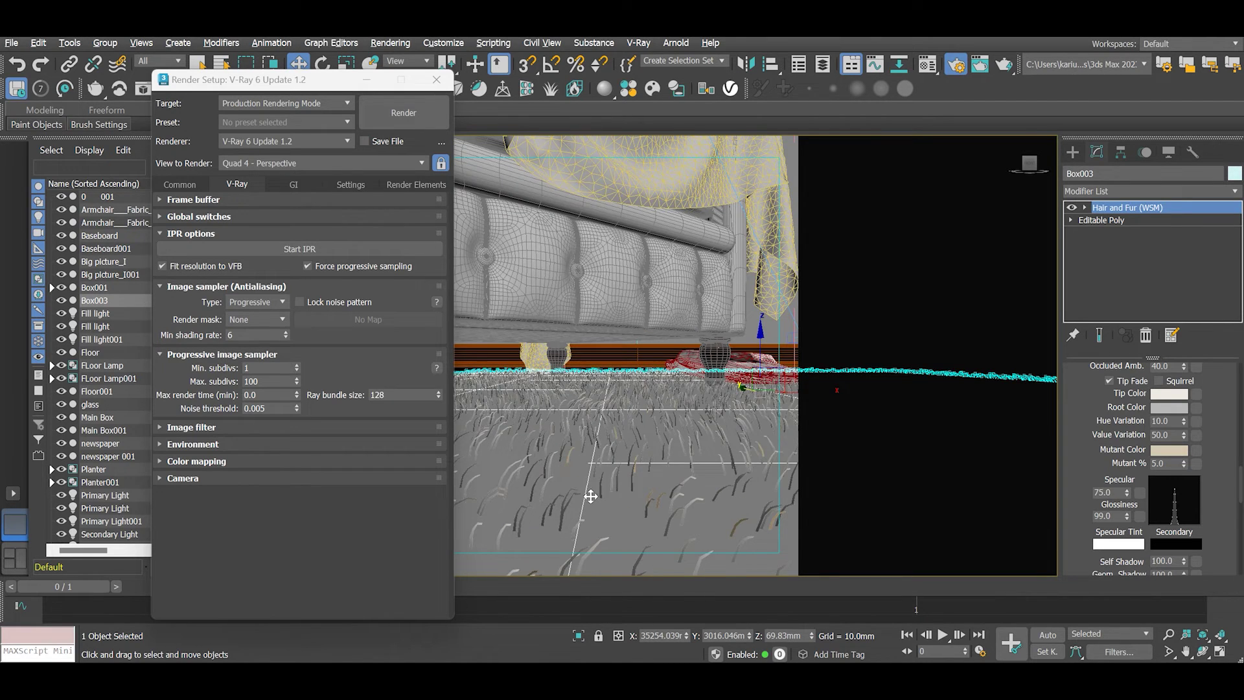
mouse_move(589, 491)
alt+middle_down()
mouse_move(605, 453)
mouse_move(659, 483)
mouse_move(557, 477)
mouse_move(608, 503)
alt+middle_up()
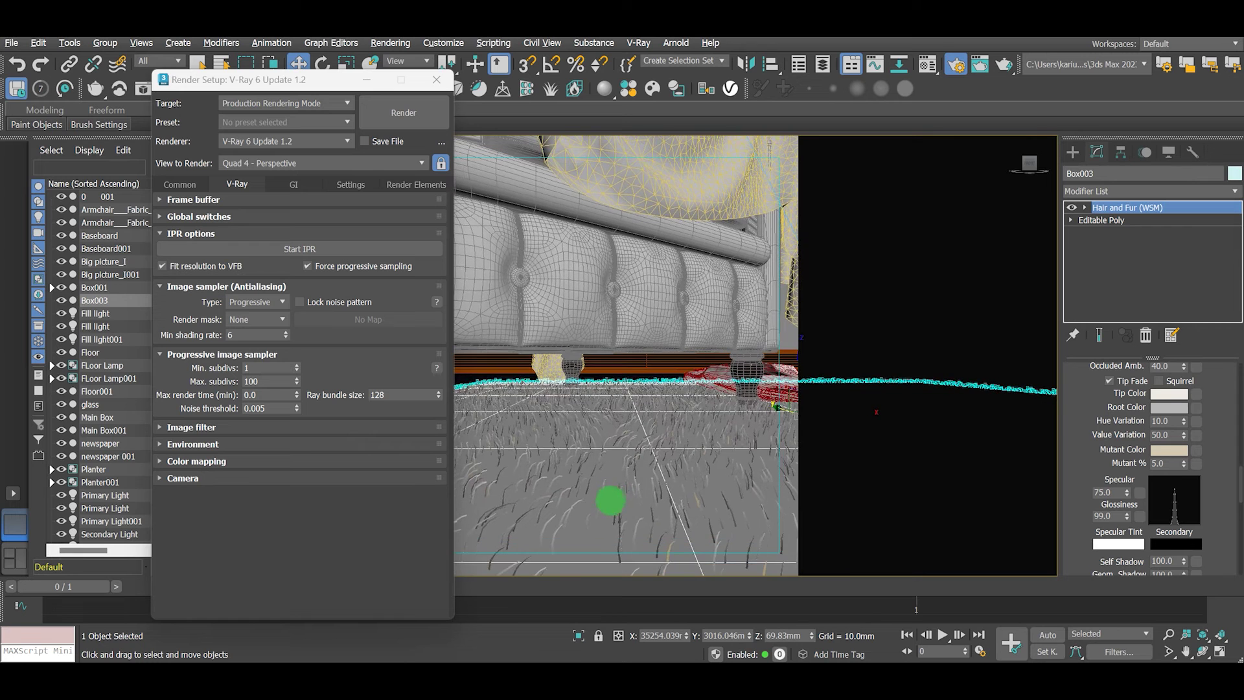
alt+middle_drag(559, 469, 597, 494)
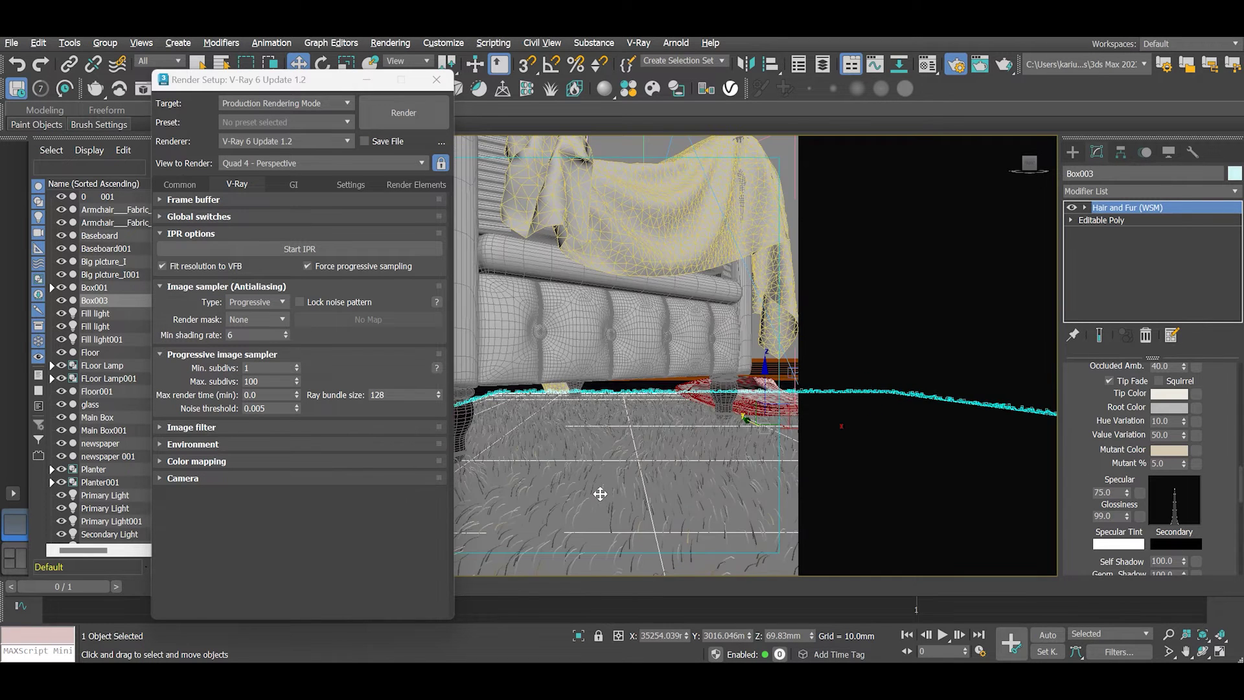
key(c)
click(1202, 652)
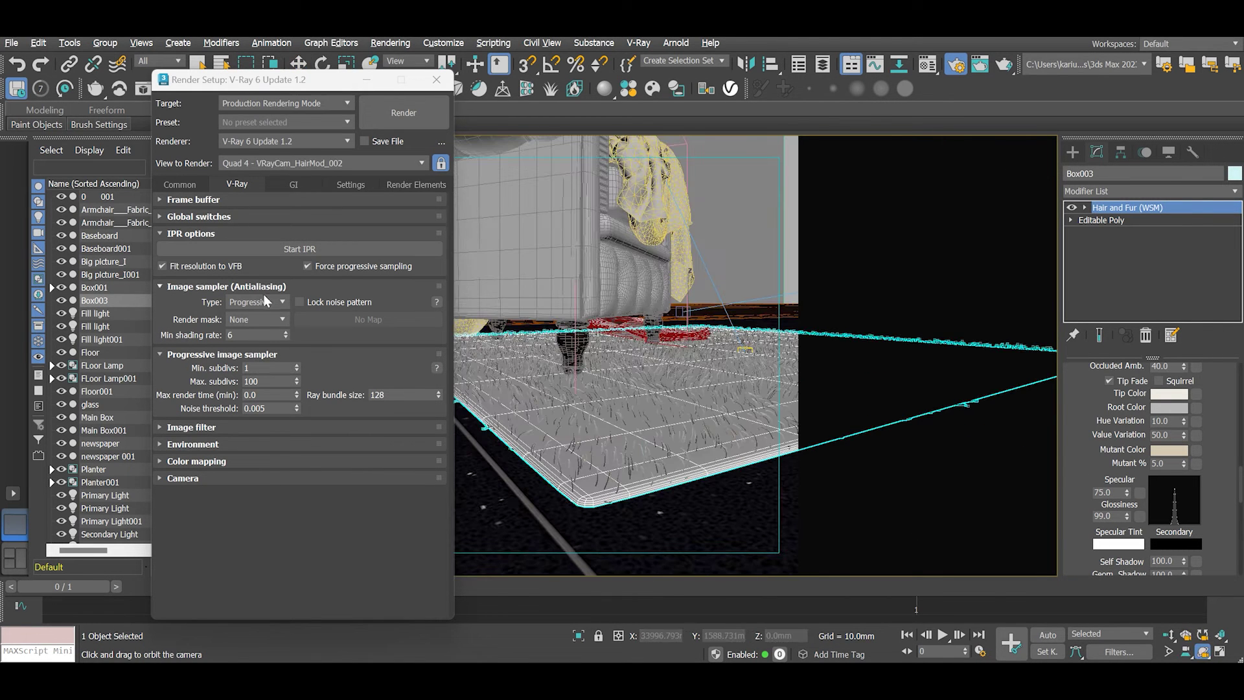
click(274, 249)
scroll(1164, 474, up, 5)
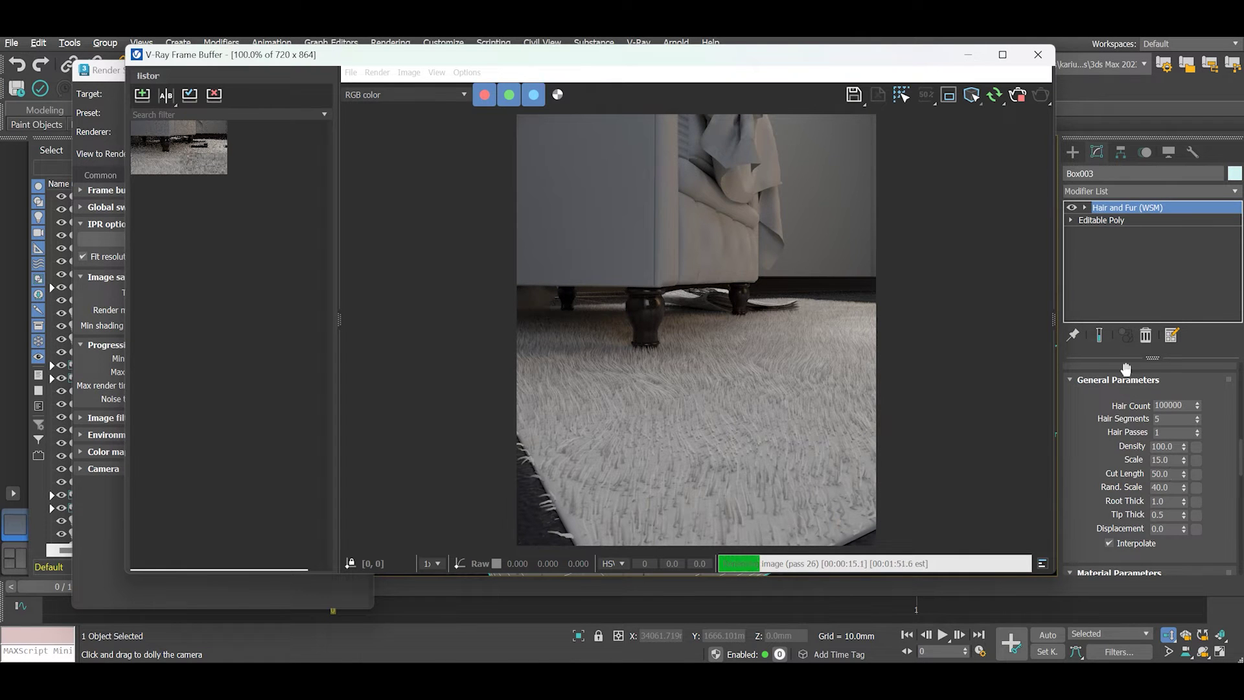
click(1018, 95)
click(1038, 54)
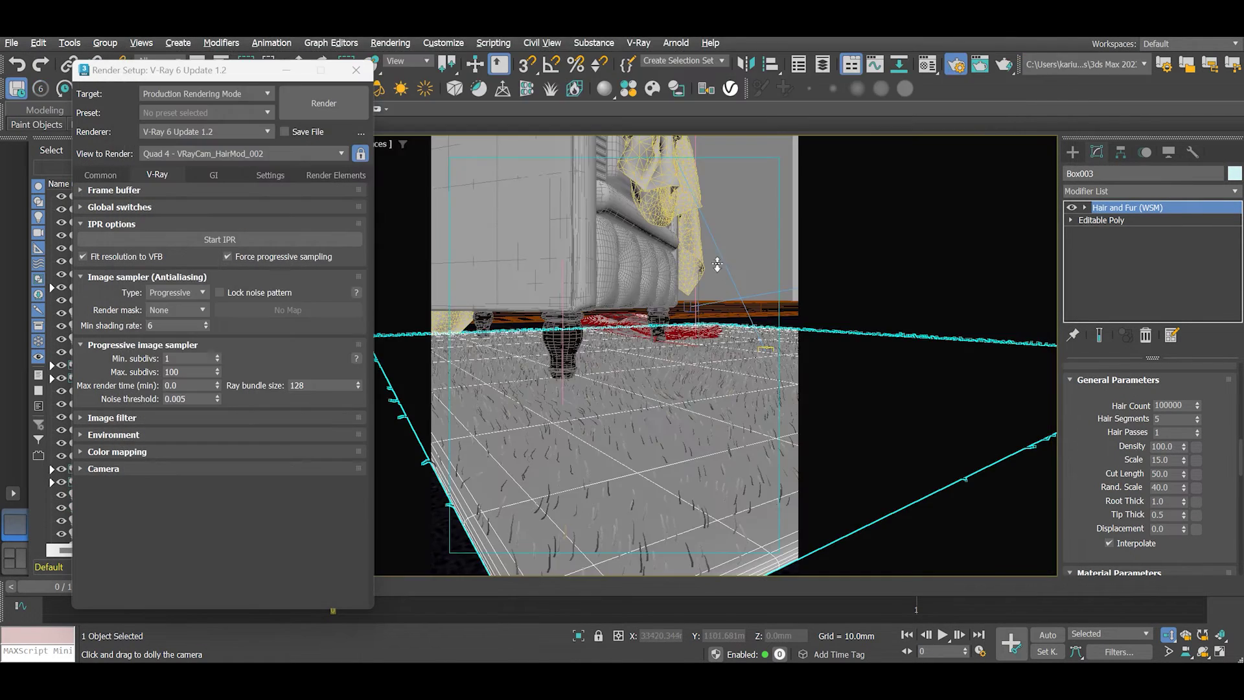
Set the rug fur's Cut Length to 25 and its Scale to 30 in the general parameters.
double_click(1162, 473)
text(25)
double_click(1172, 459)
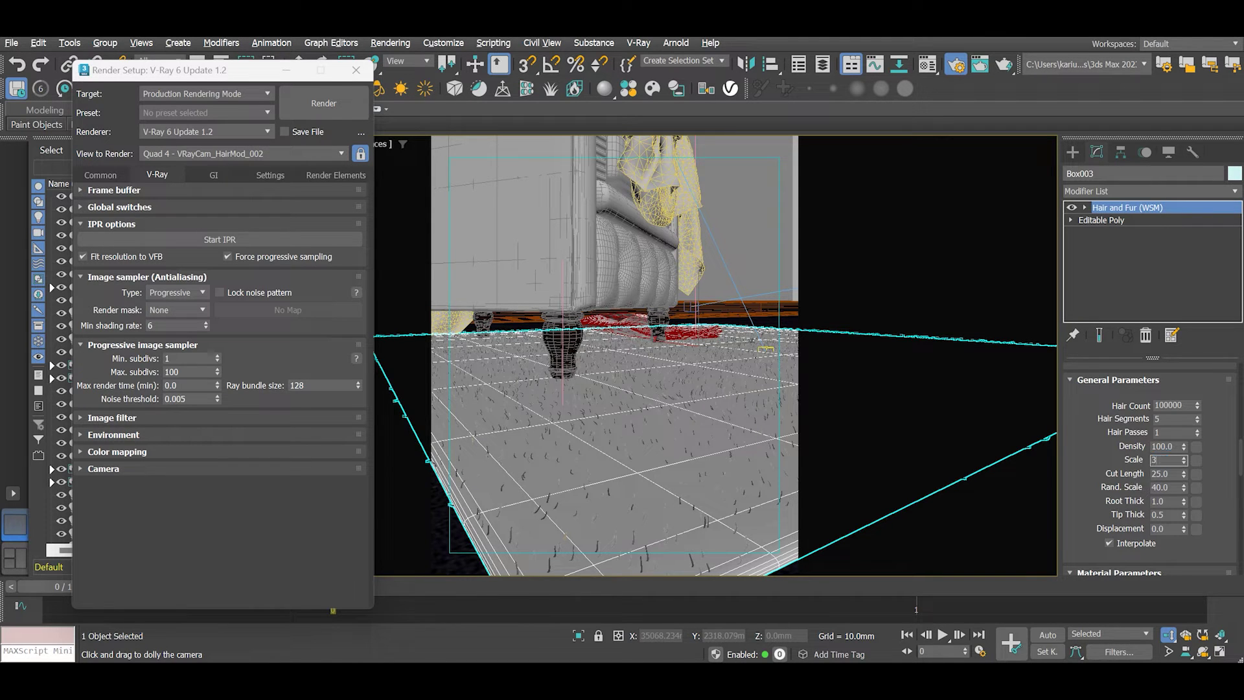
key(Return)
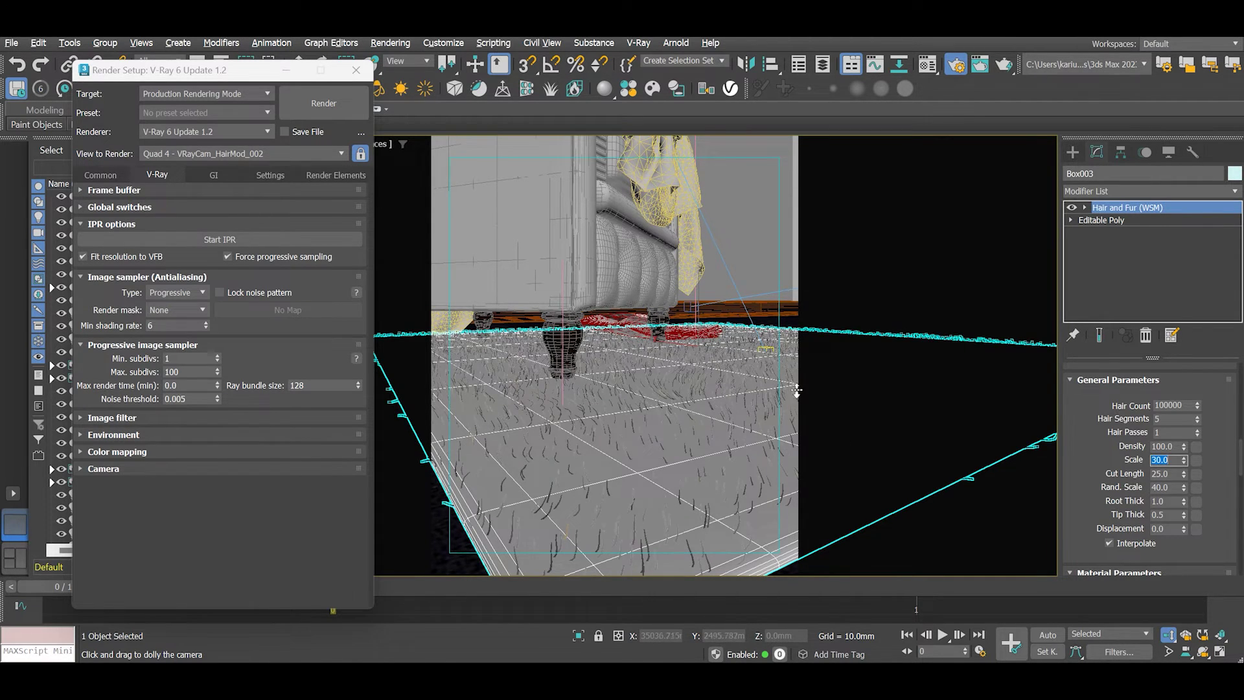
Start an interactive V-Ray render and compare the rug's fur up close and in the full image.
click(220, 239)
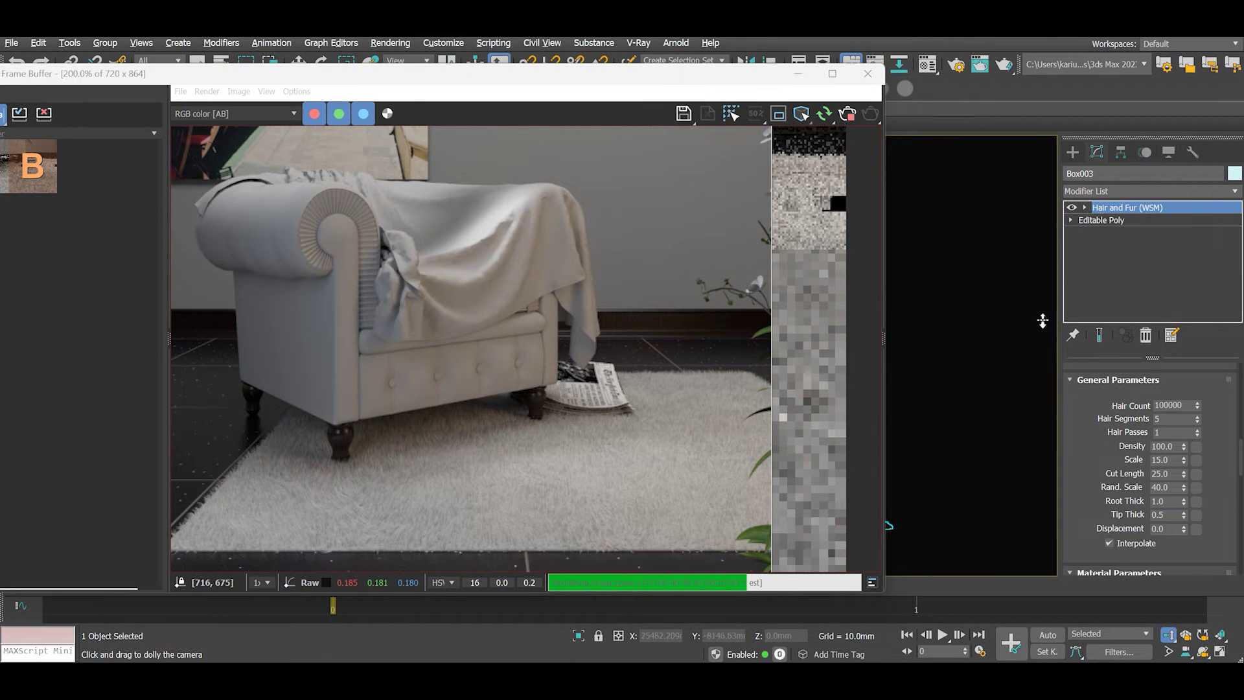
scroll(458, 503, down, 1)
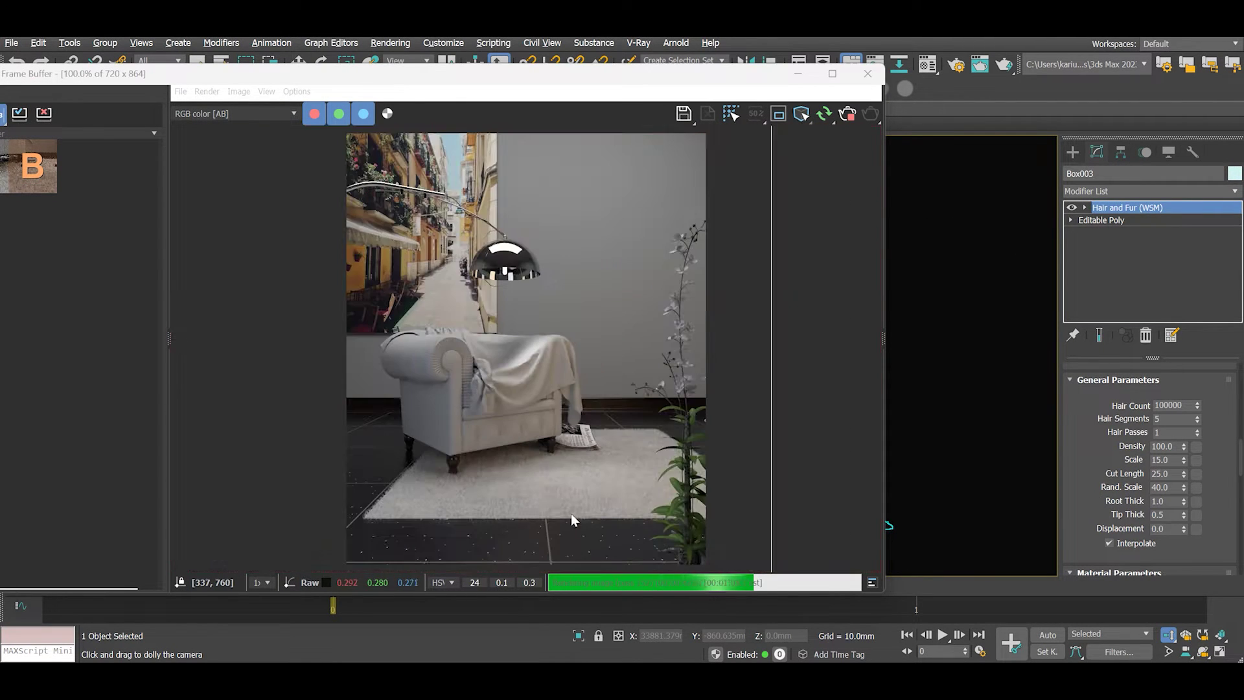
scroll(576, 513, up, 1)
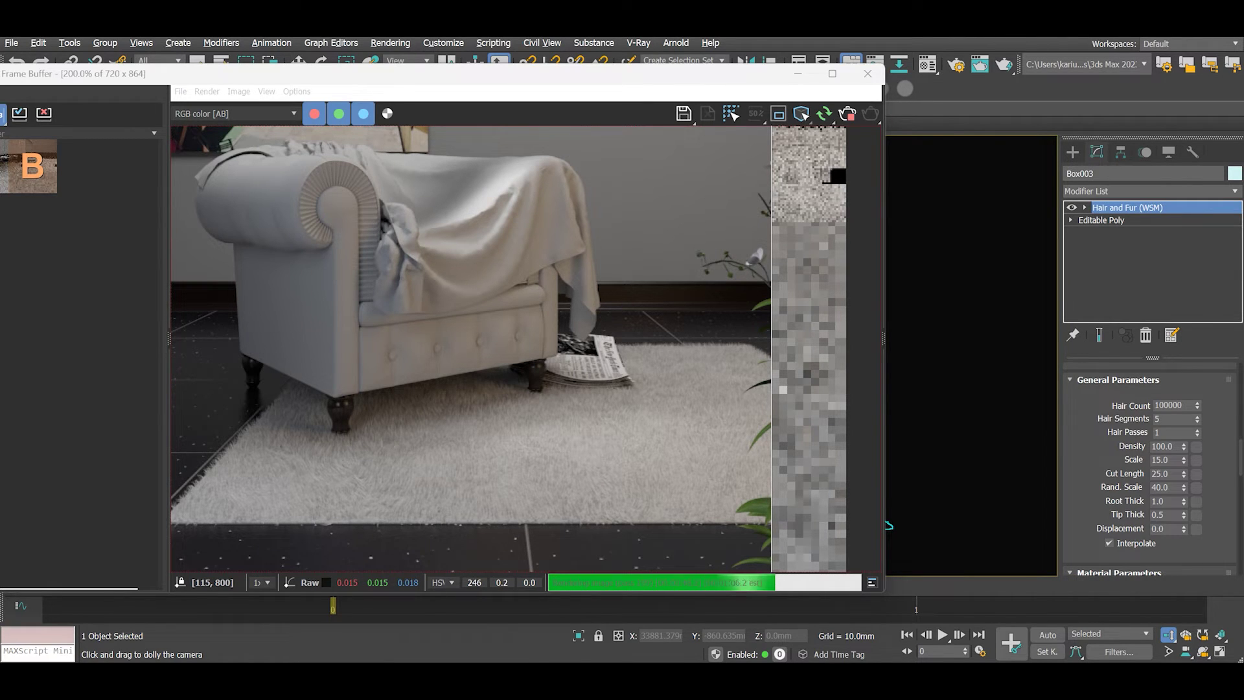
double_click(551, 372)
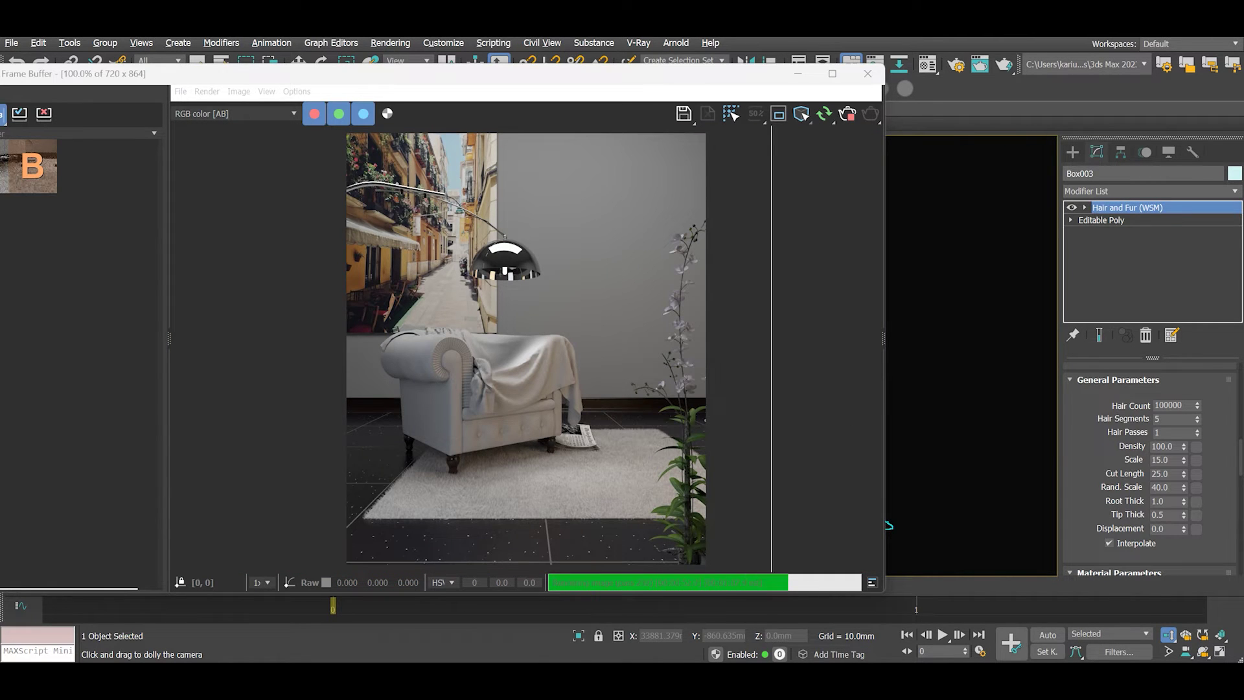
click(888, 524)
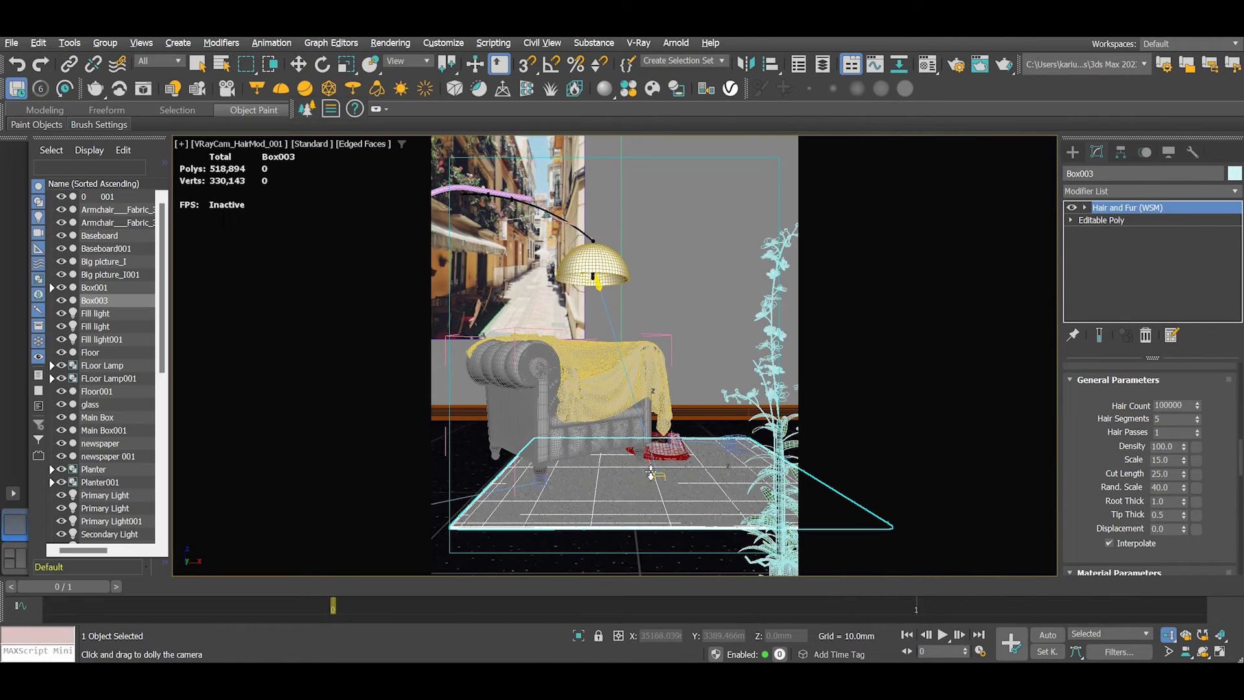
Load carpet-textures-3 as a VRayBitmap in the Carpet _MOD 1 material's Diffuse, assign the material to the rug and show the texture in the viewport.
key(m)
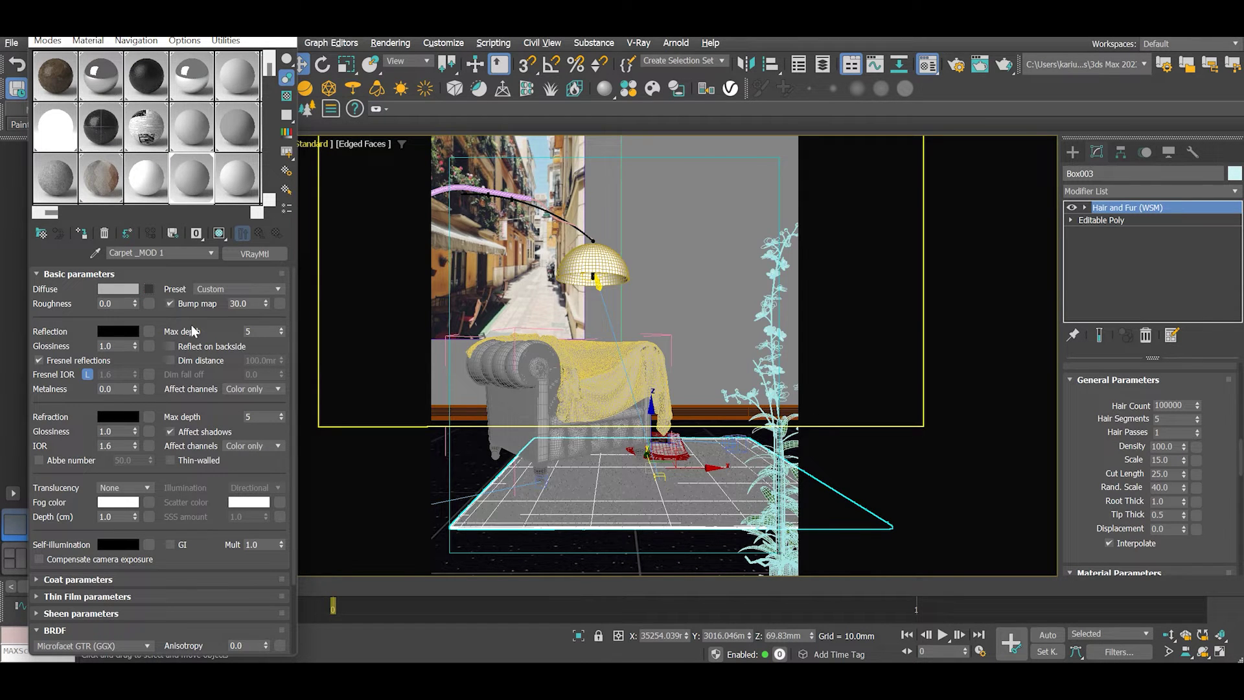
double_click(526, 186)
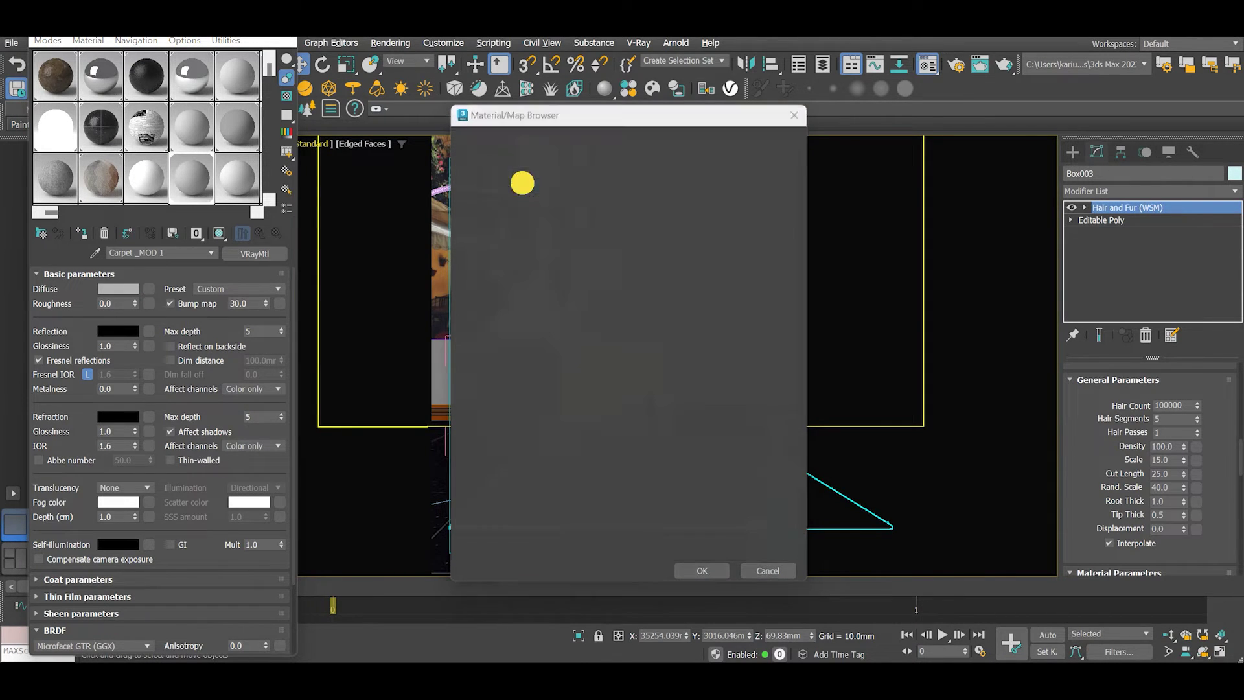
click(354, 174)
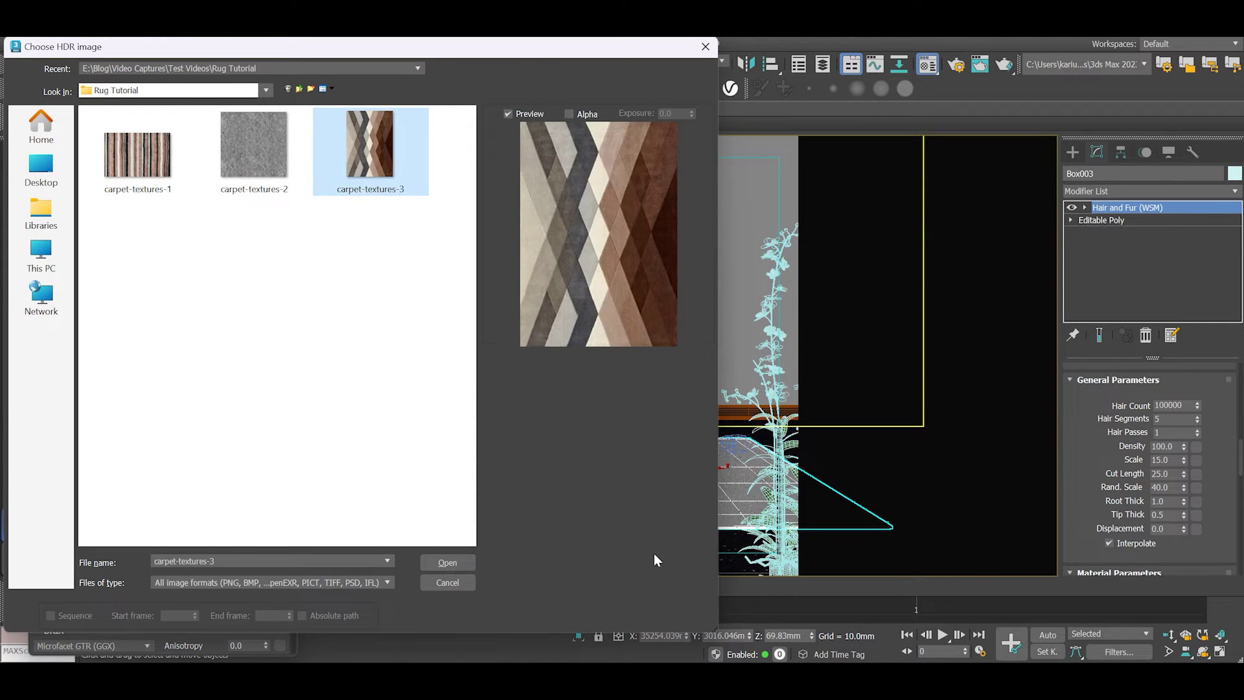
click(447, 562)
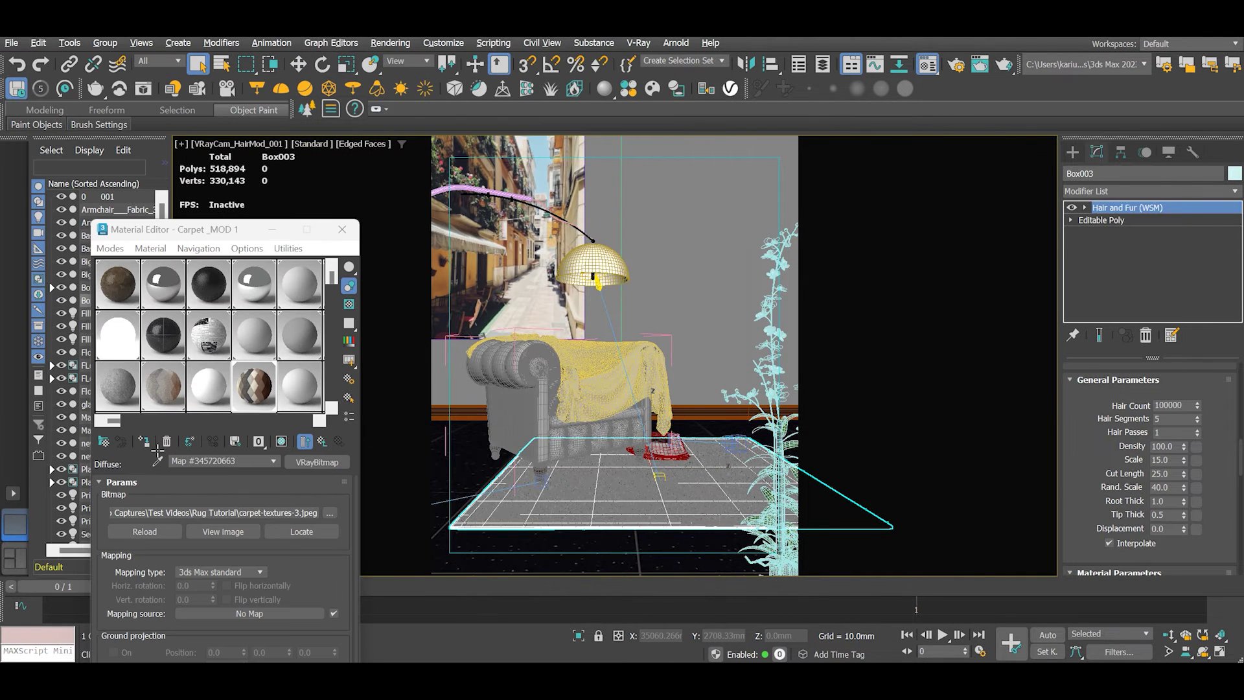
click(144, 442)
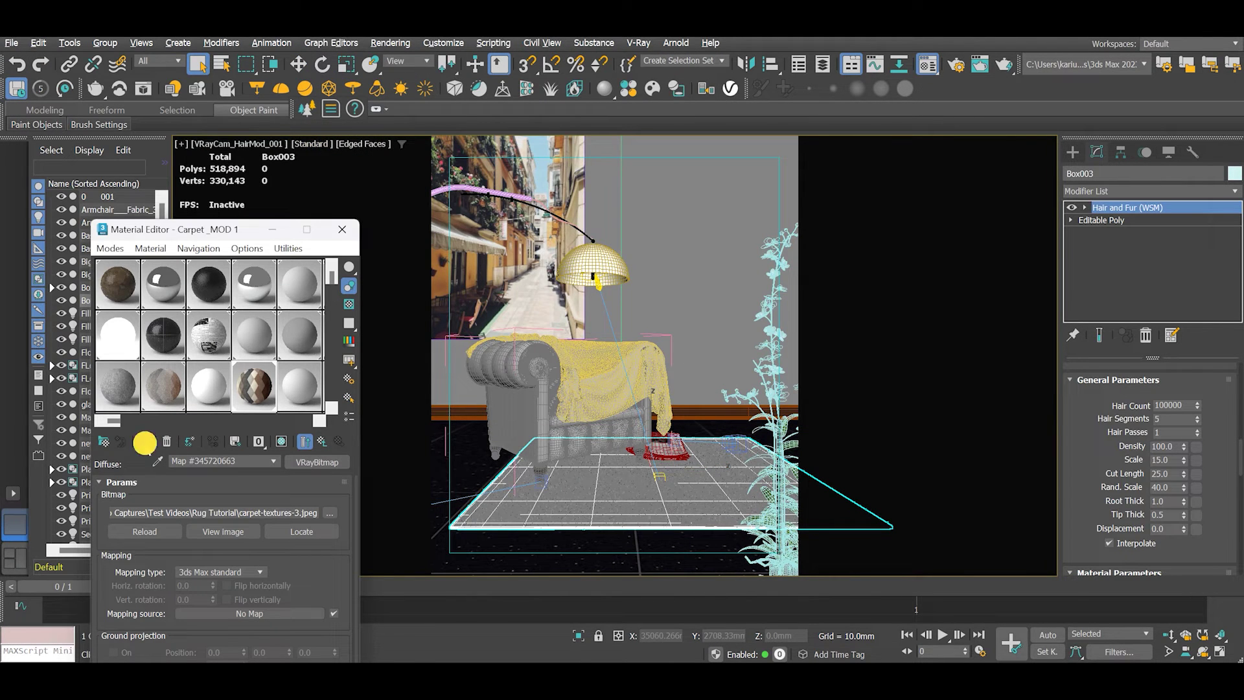
click(281, 441)
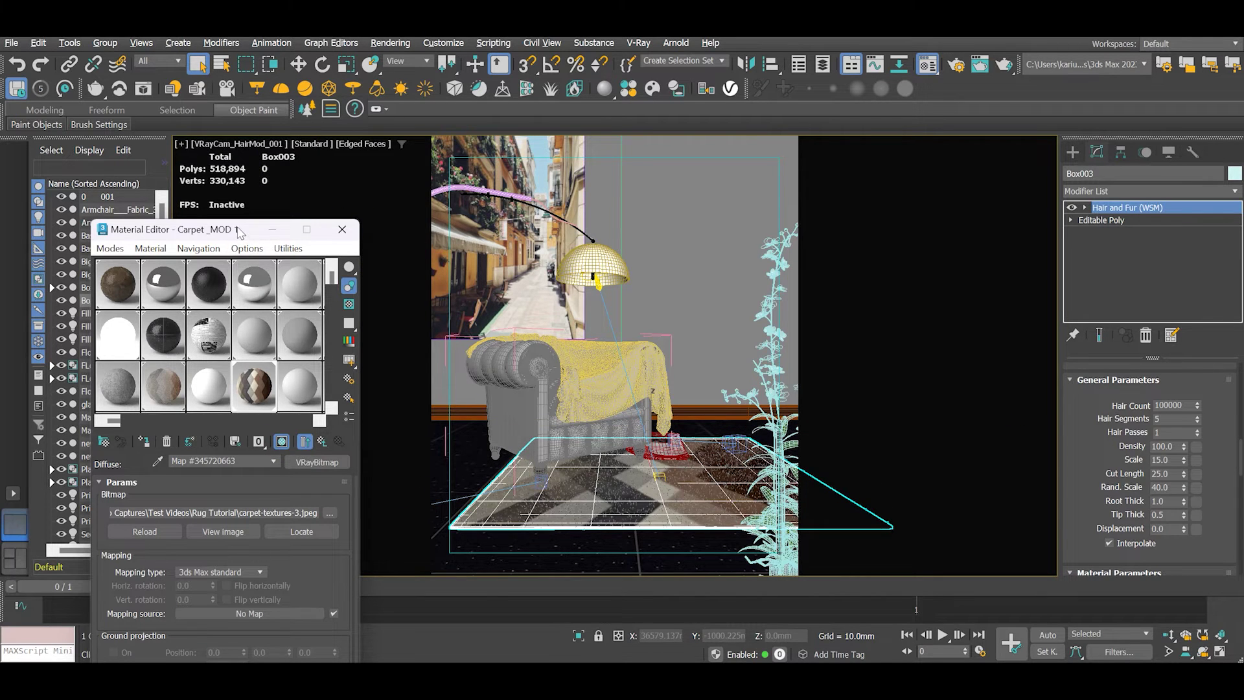
drag(239, 230, 224, 158)
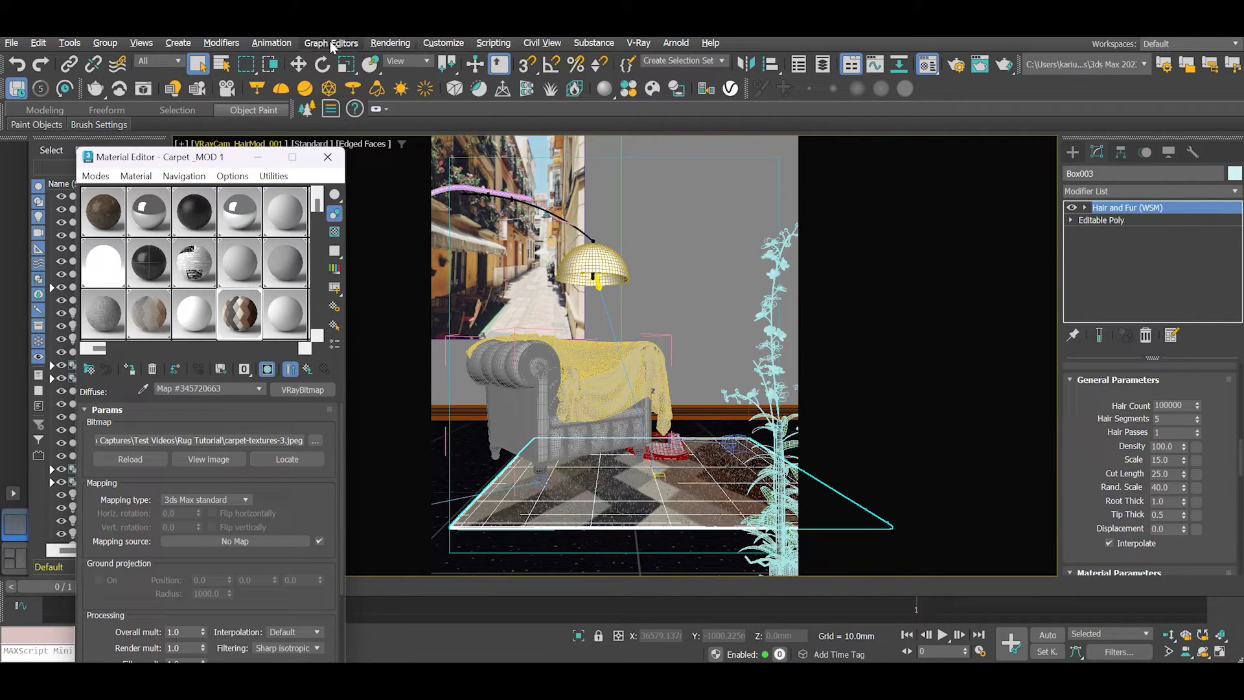
Set the Hair and Fur render effect's Hairs option to geometry, and close the effects window and the Material Editor.
click(391, 42)
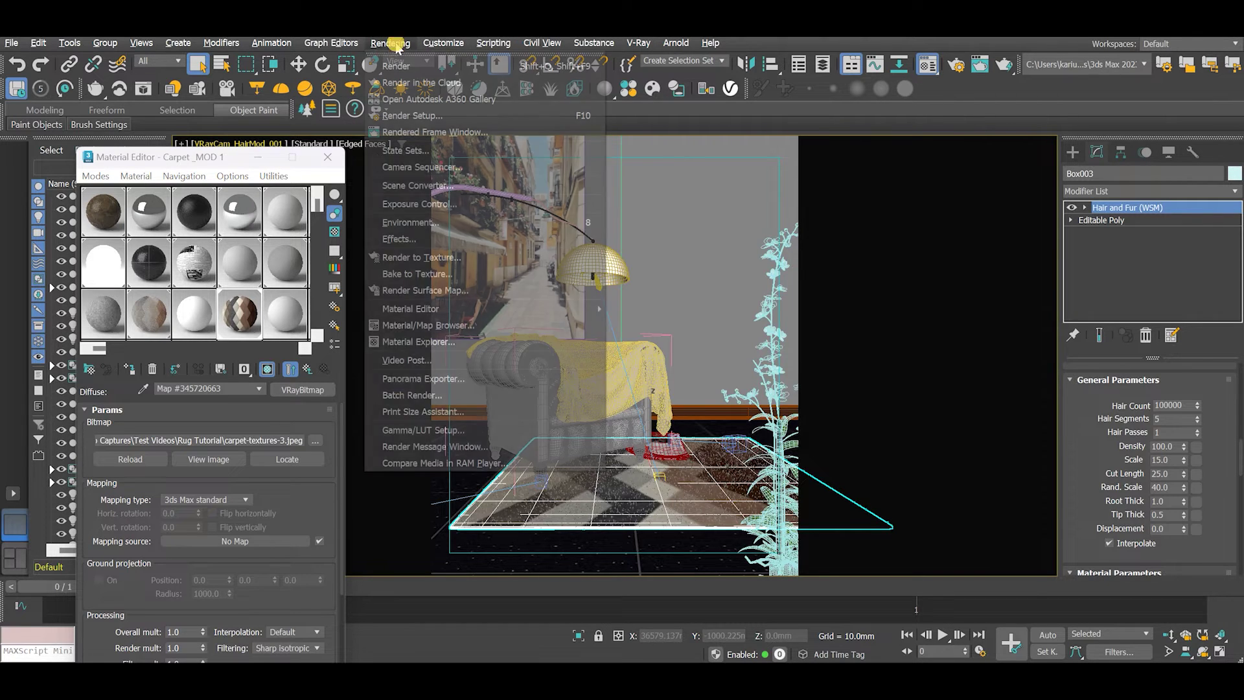
click(400, 239)
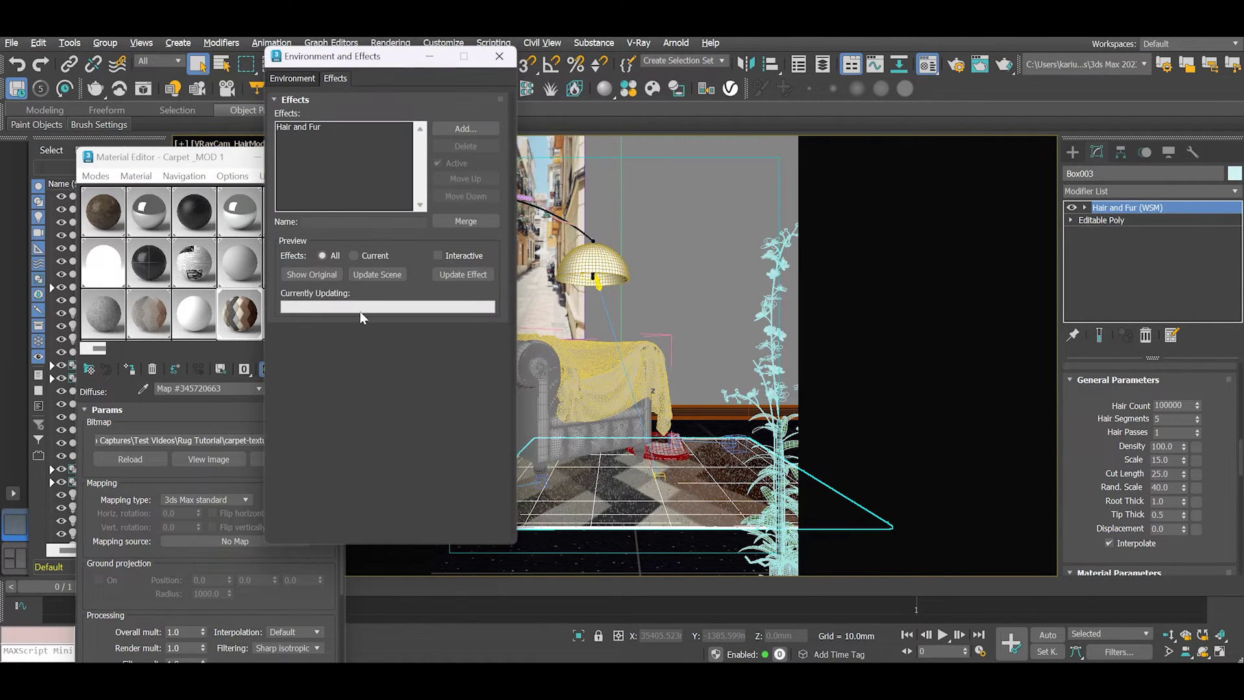
click(305, 126)
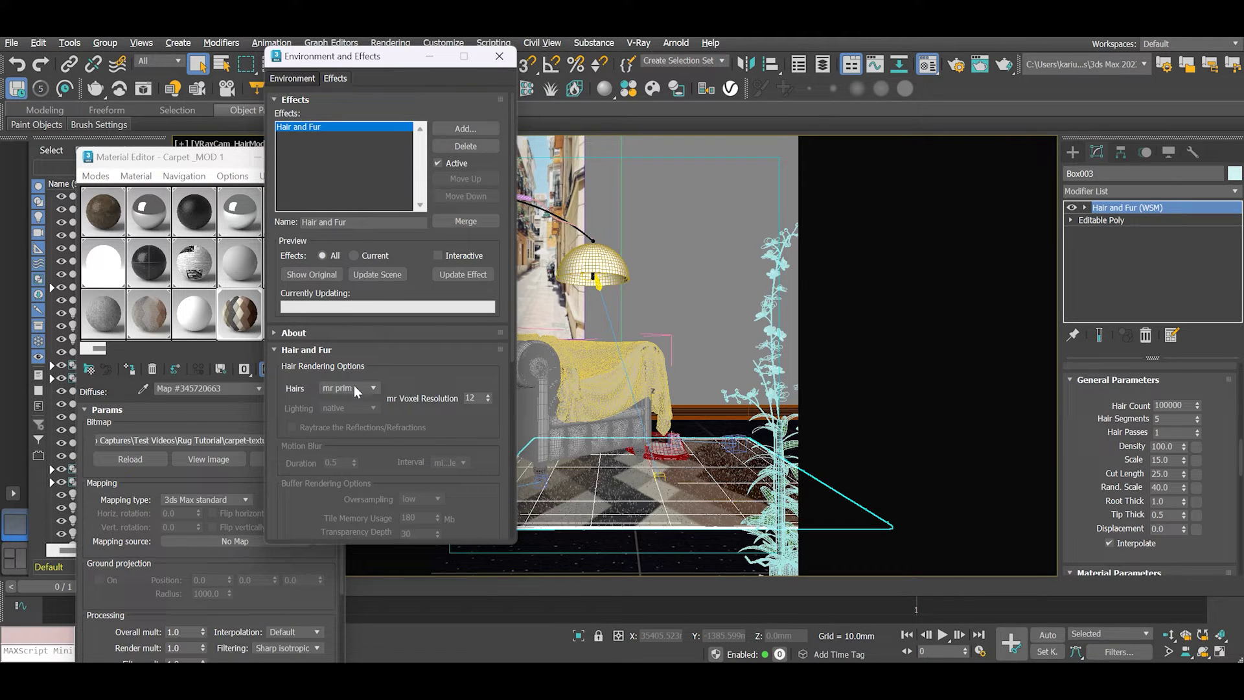
click(374, 387)
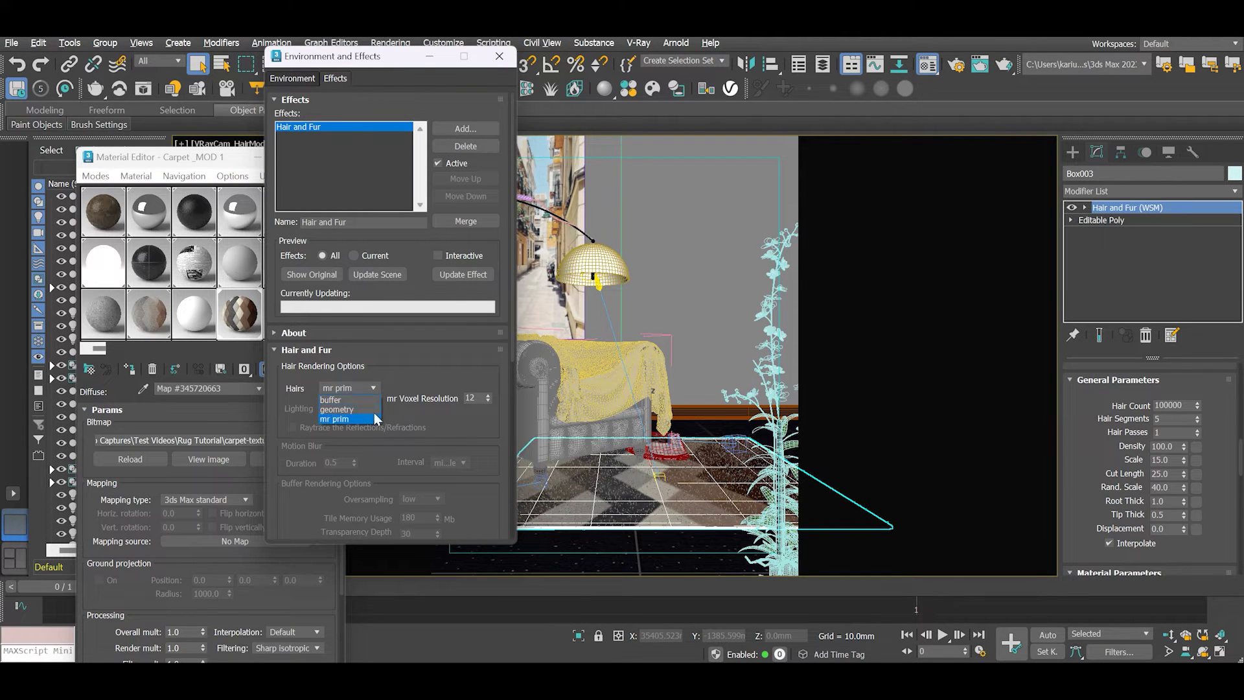
click(348, 410)
click(499, 57)
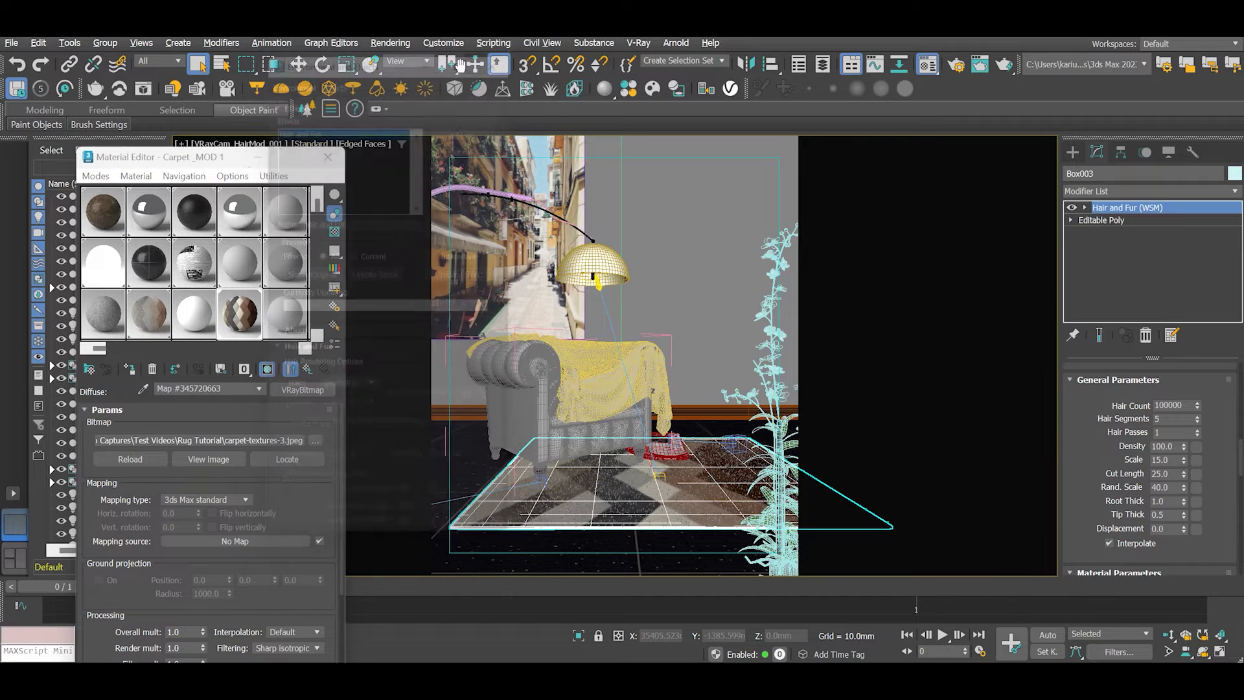
drag(237, 163, 312, 146)
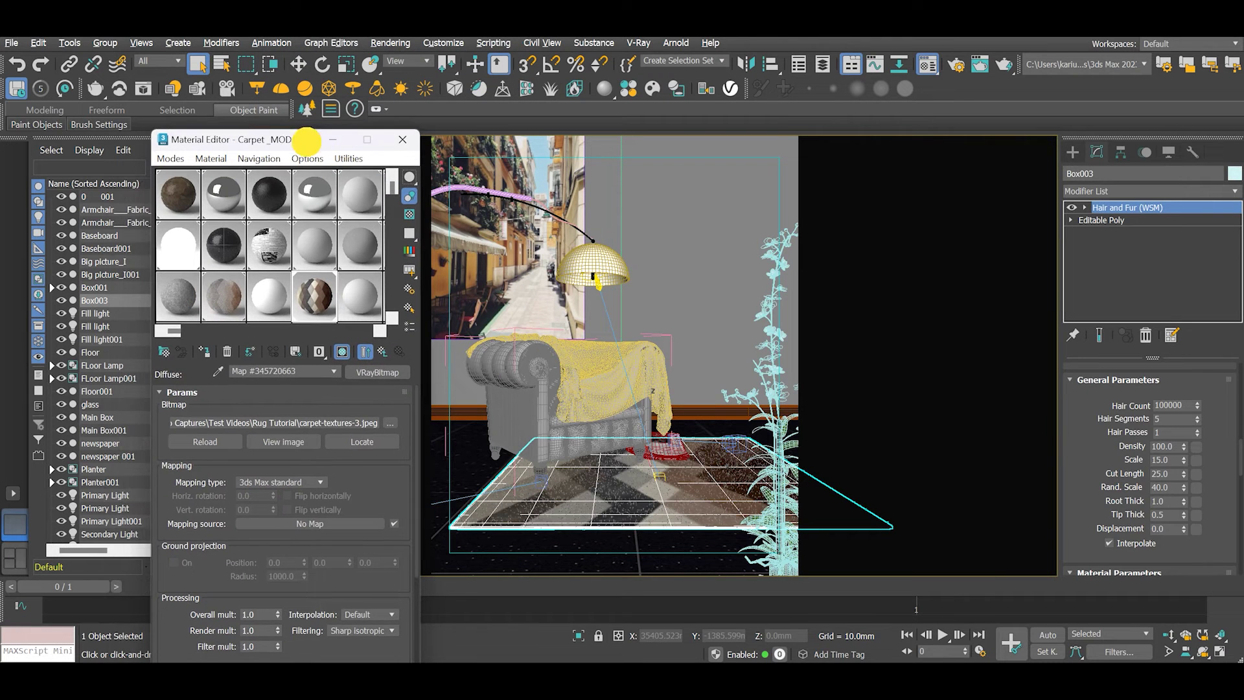
click(401, 140)
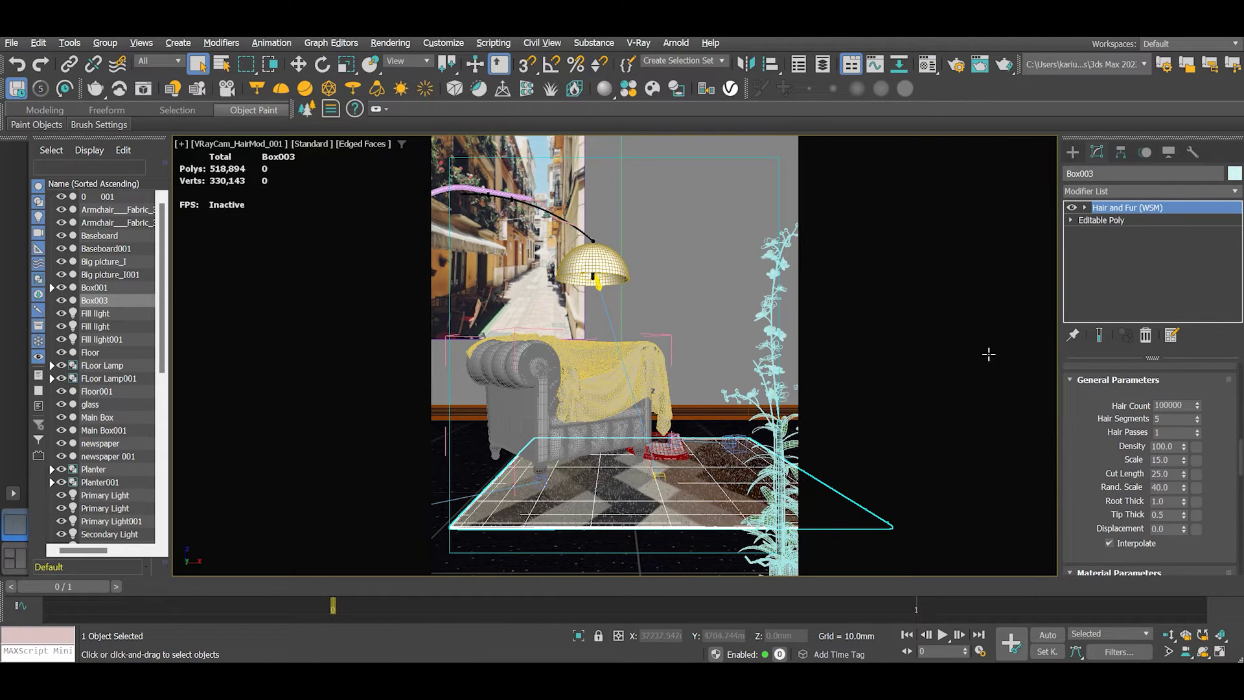
Start an interactive V-Ray render from VRayCam_HairMod_001 and inspect the textured rug up close and in the full image.
click(959, 67)
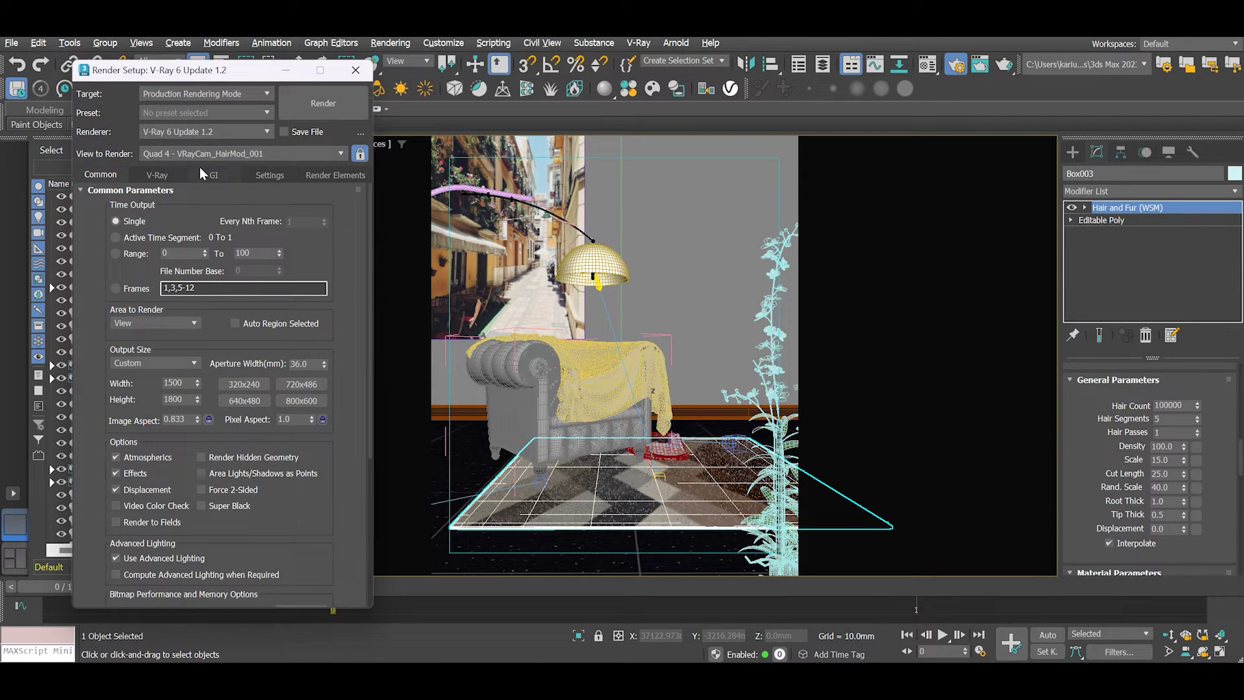
click(157, 175)
click(204, 241)
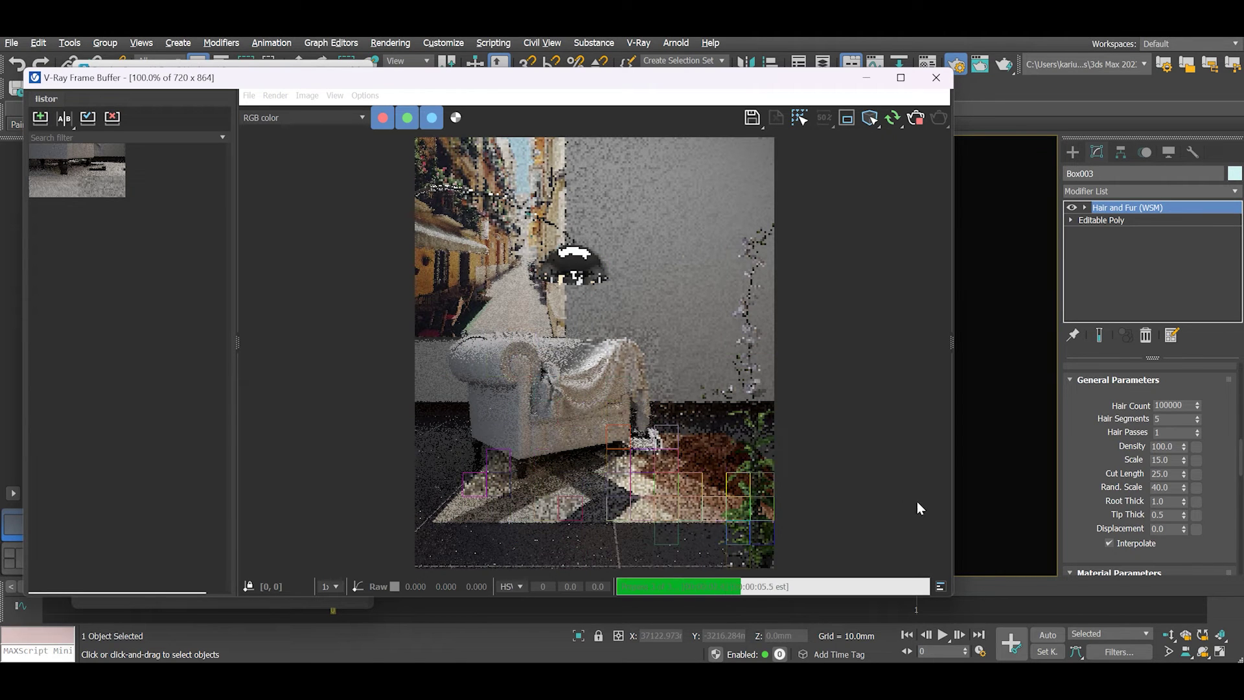
scroll(566, 518, up, 1)
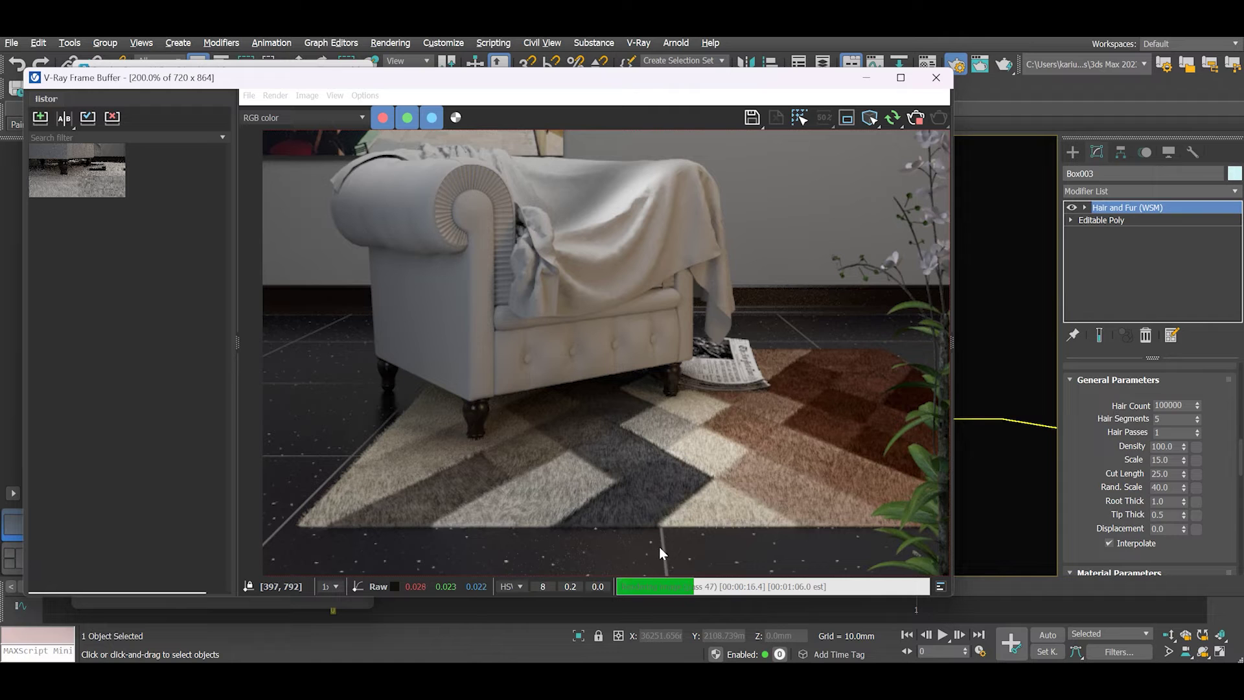
scroll(464, 497, down, 2)
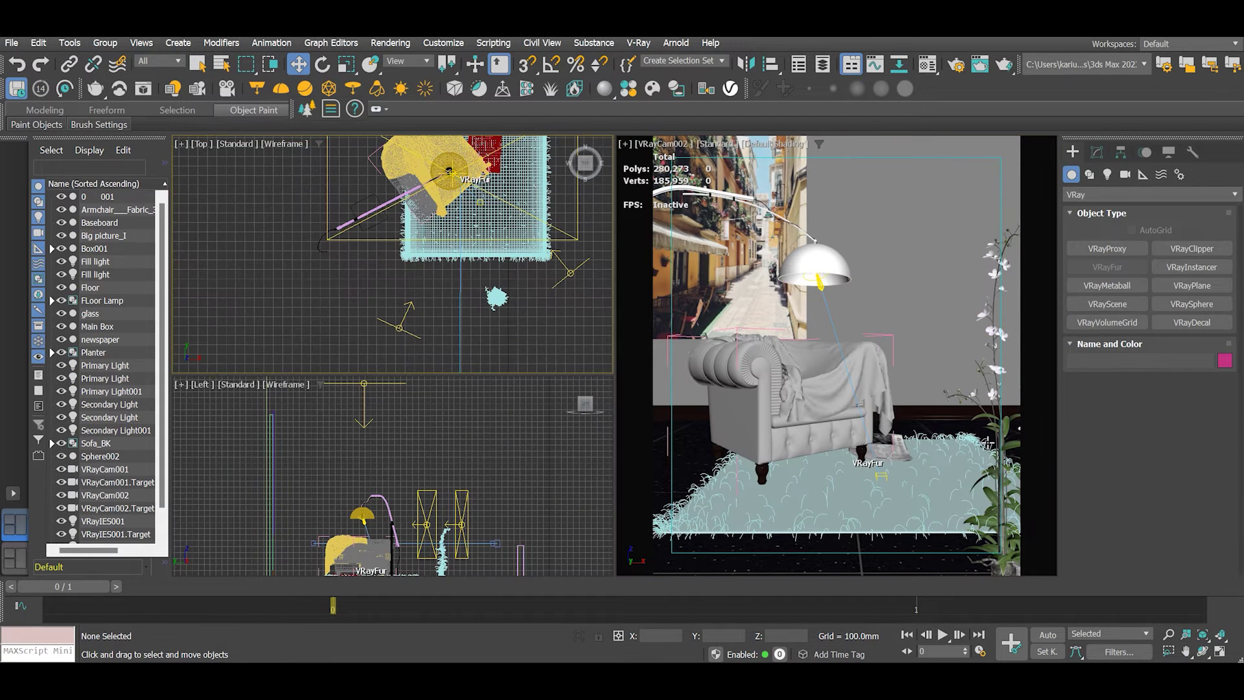
Place a VRayPhysicalCamera in the Top view, in front of the armchair and aimed at the rug, with a target distance of about 1465 mm.
click(1096, 153)
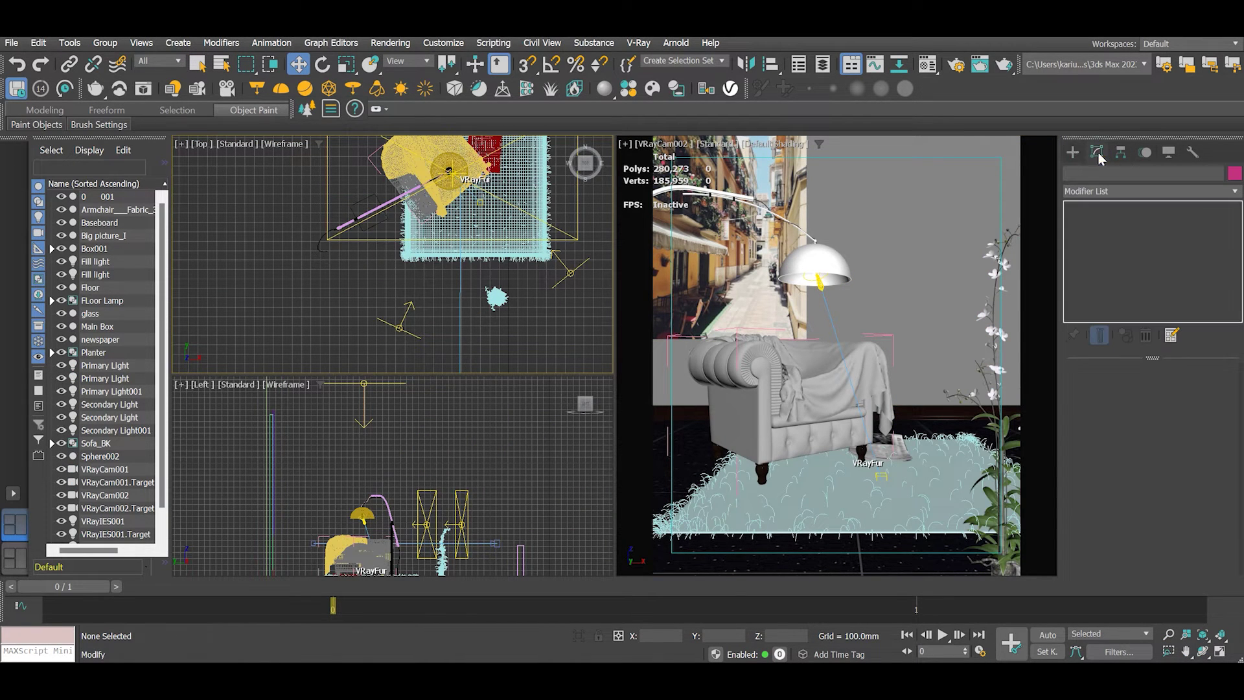
click(1074, 153)
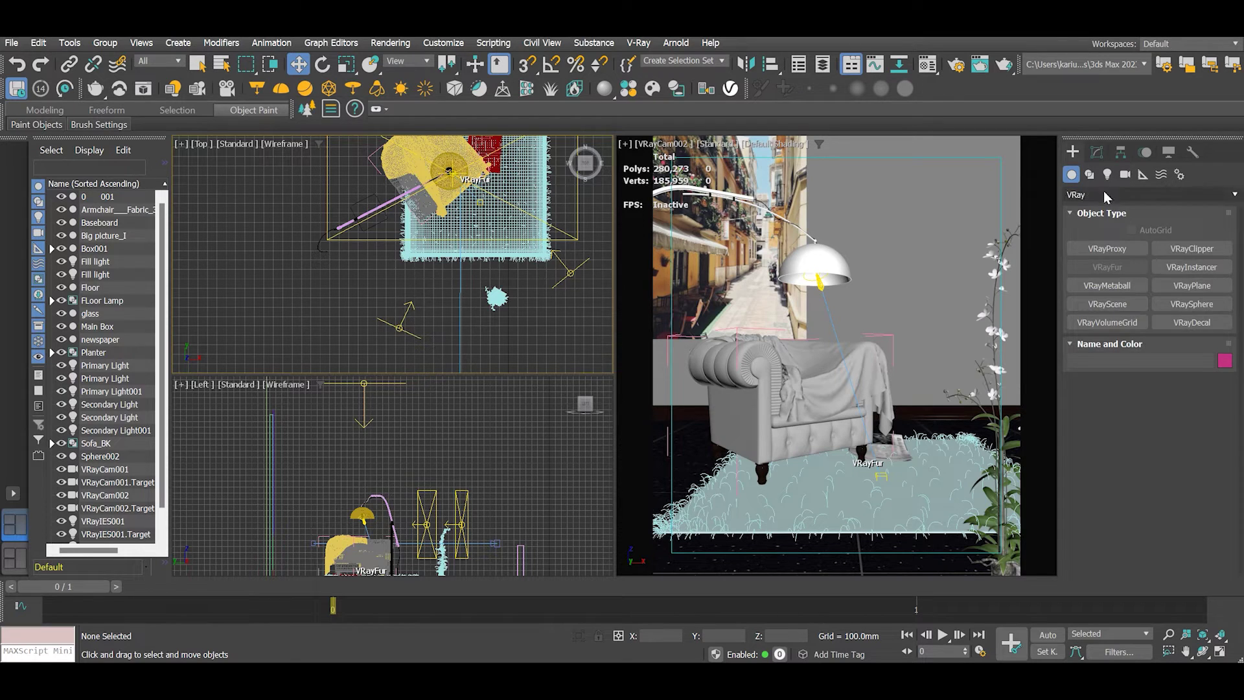
click(1102, 195)
click(1096, 210)
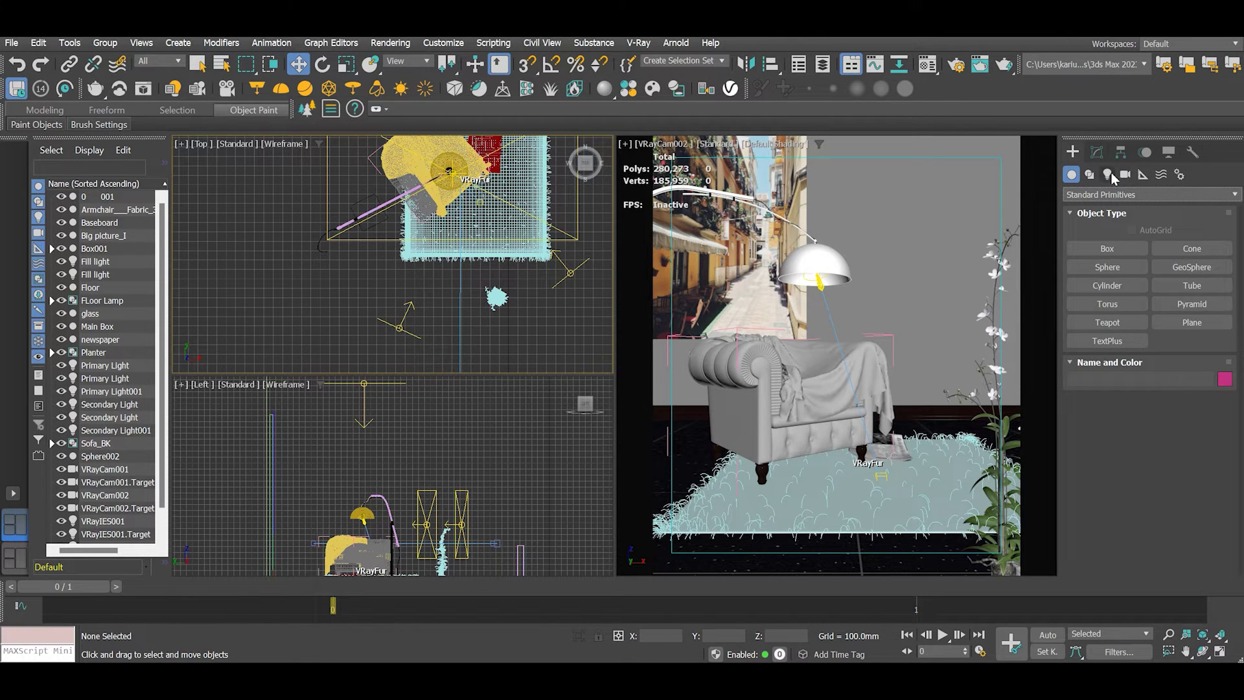
click(1108, 175)
click(1090, 175)
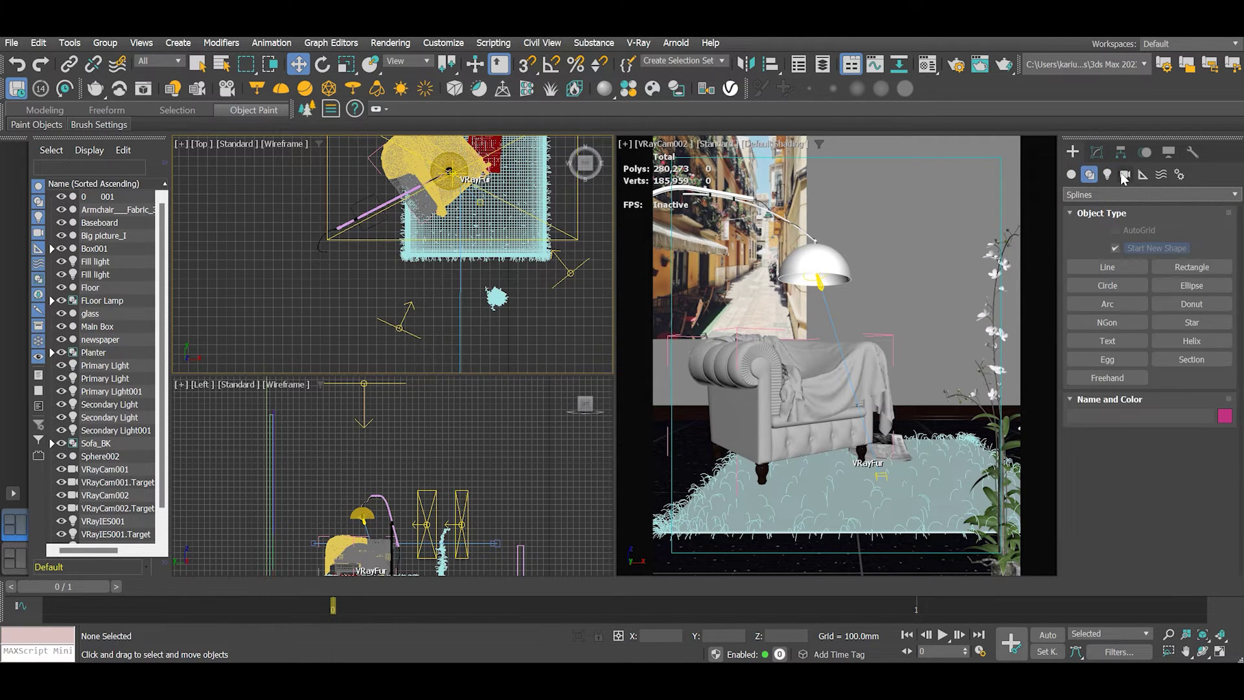
click(1125, 175)
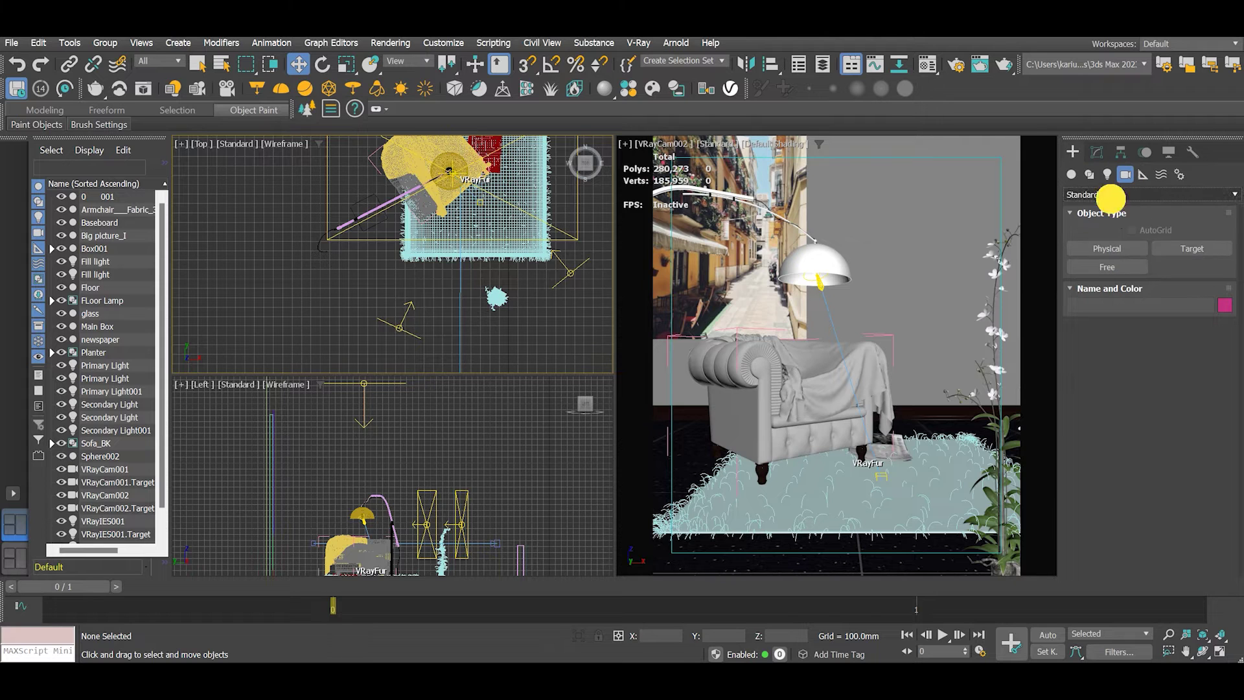
click(1111, 195)
click(1099, 221)
click(1191, 249)
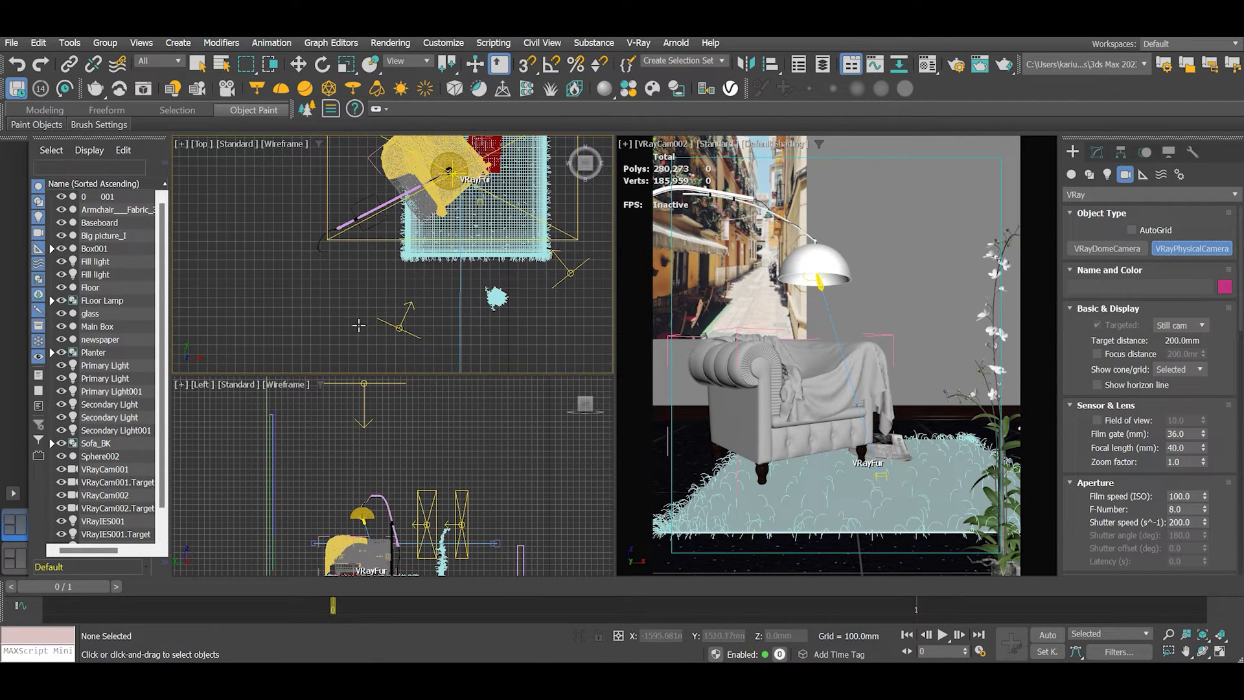
drag(357, 331, 433, 218)
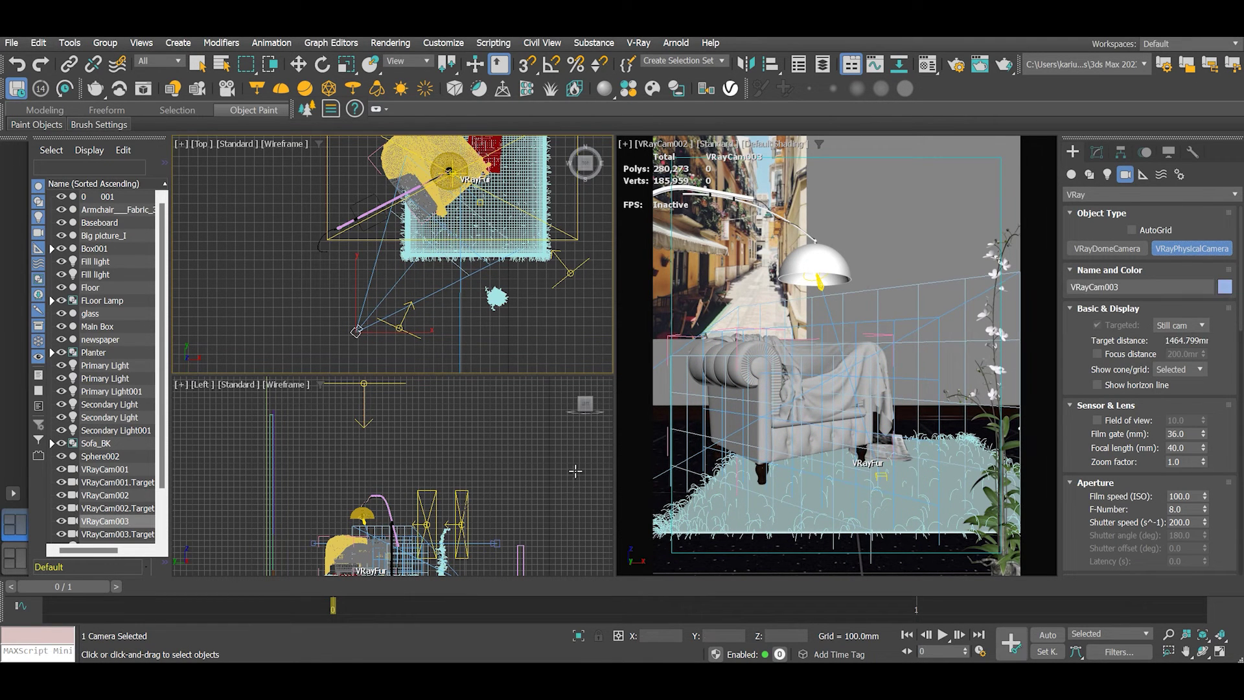
Look through VRayCam003 and raise, pan and dolly it to frame the rug's front corner and the armchair leg closely.
key(c)
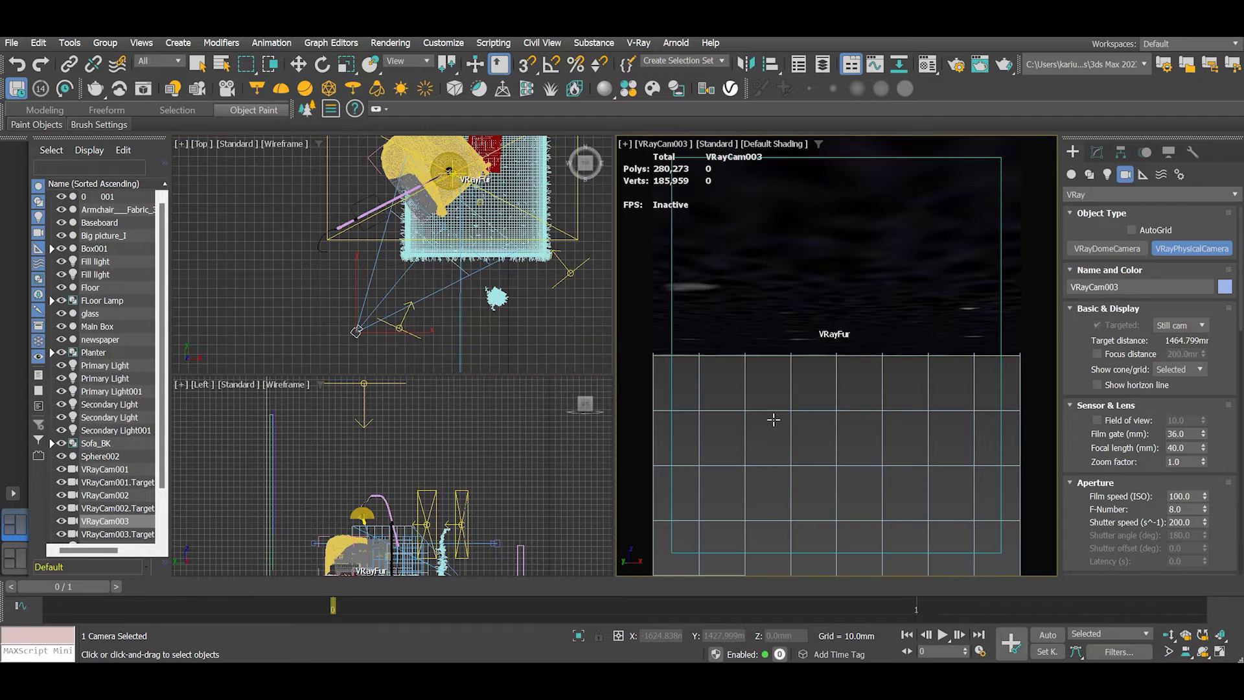
middle_drag(819, 343, 814, 485)
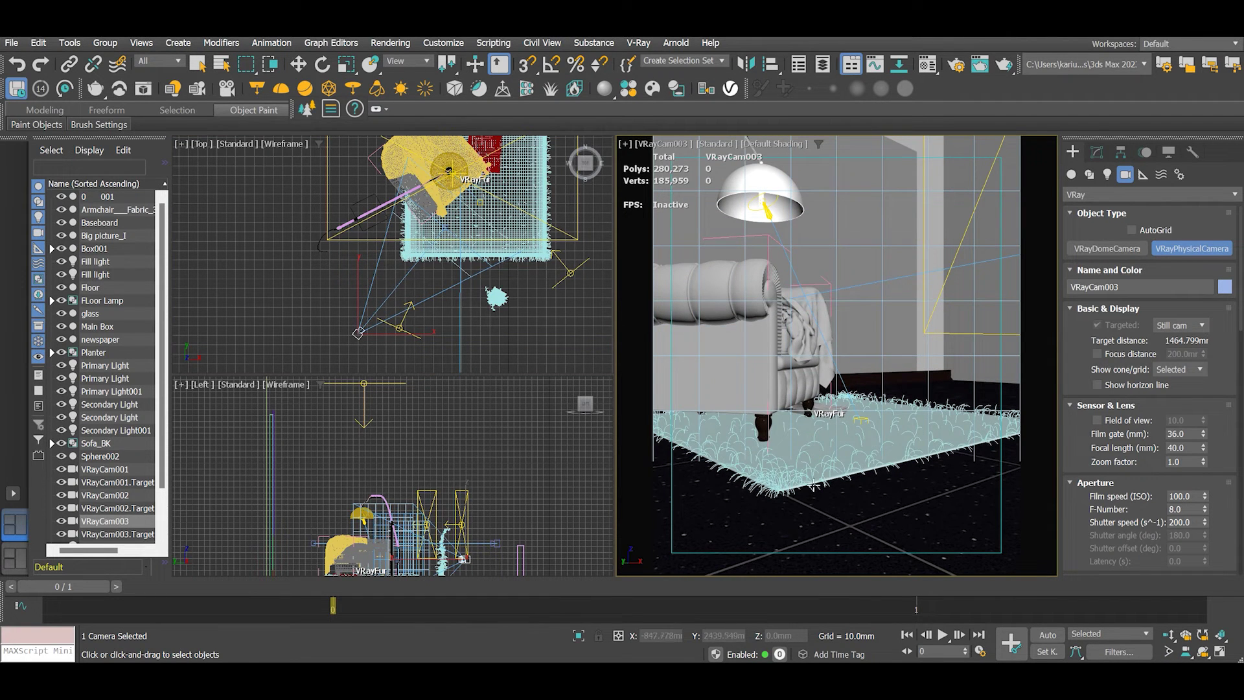
click(1203, 653)
drag(813, 495, 789, 470)
click(1168, 635)
scroll(821, 454, up, 2)
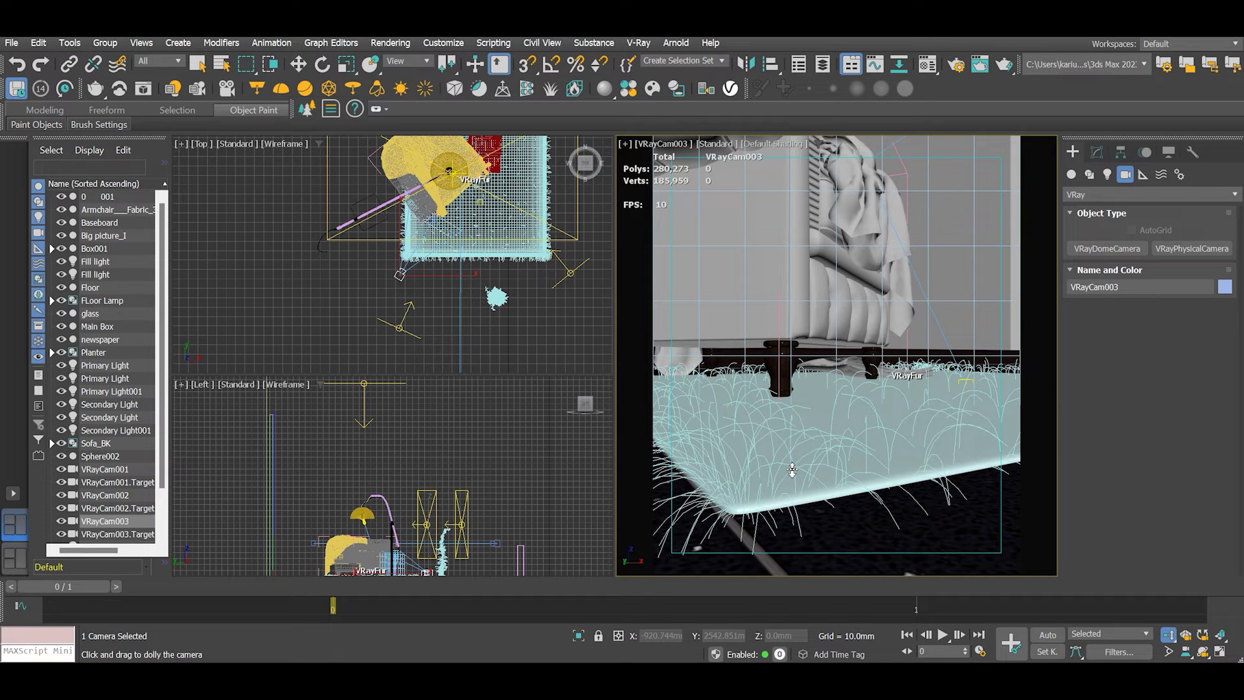
Set VRayCam003's shutter speed to 50 in its aperture parameters.
click(197, 64)
scroll(402, 277, up, 4)
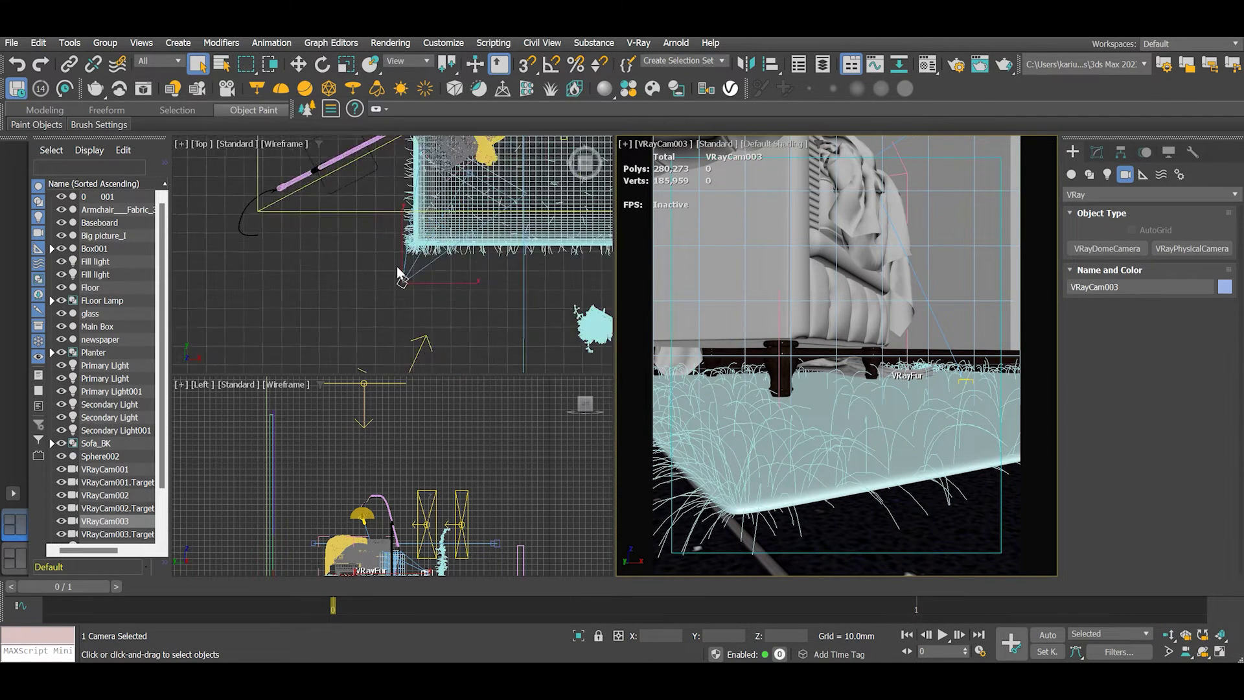
click(1098, 151)
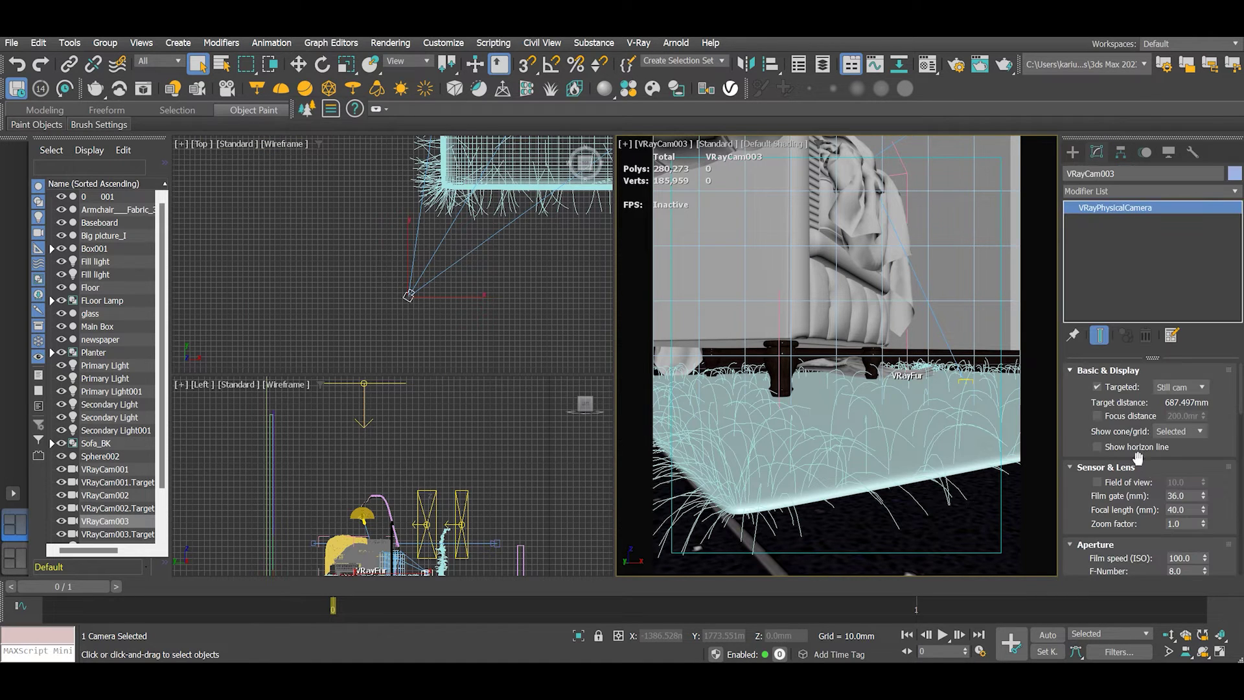
drag(1209, 481, 1209, 393)
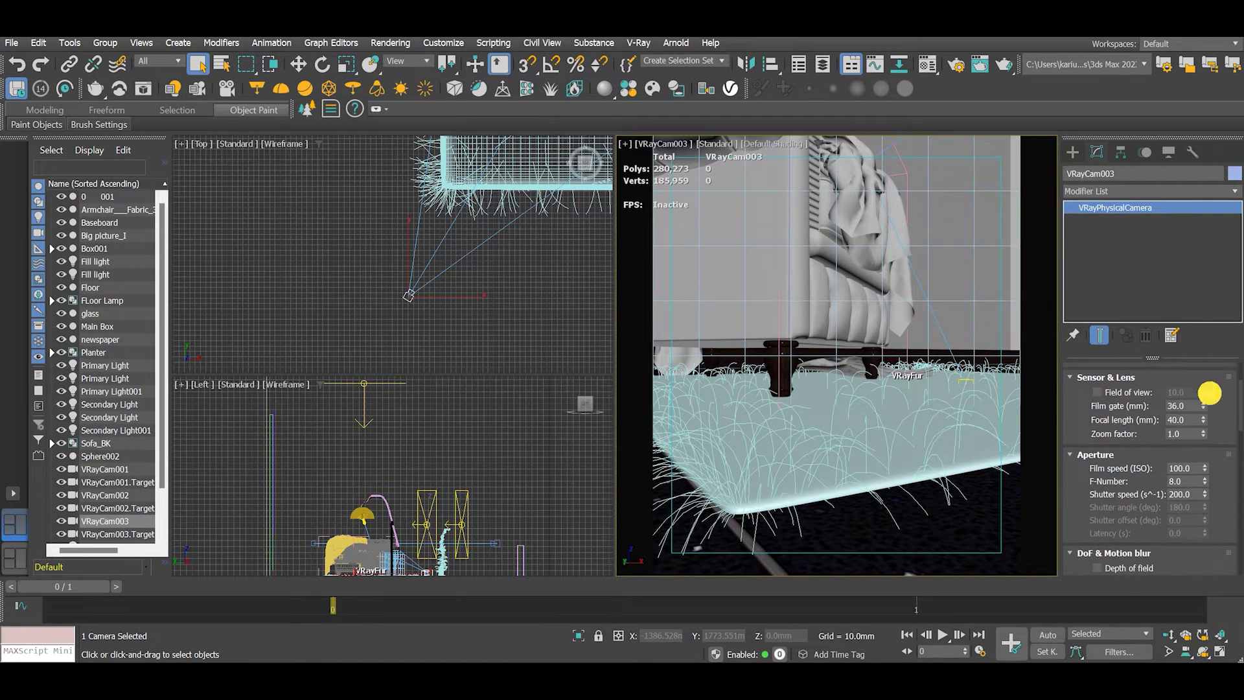
click(1179, 493)
Set VRayCam003's white balance to Neutral in its color and exposure parameters.
drag(1222, 503, 1222, 370)
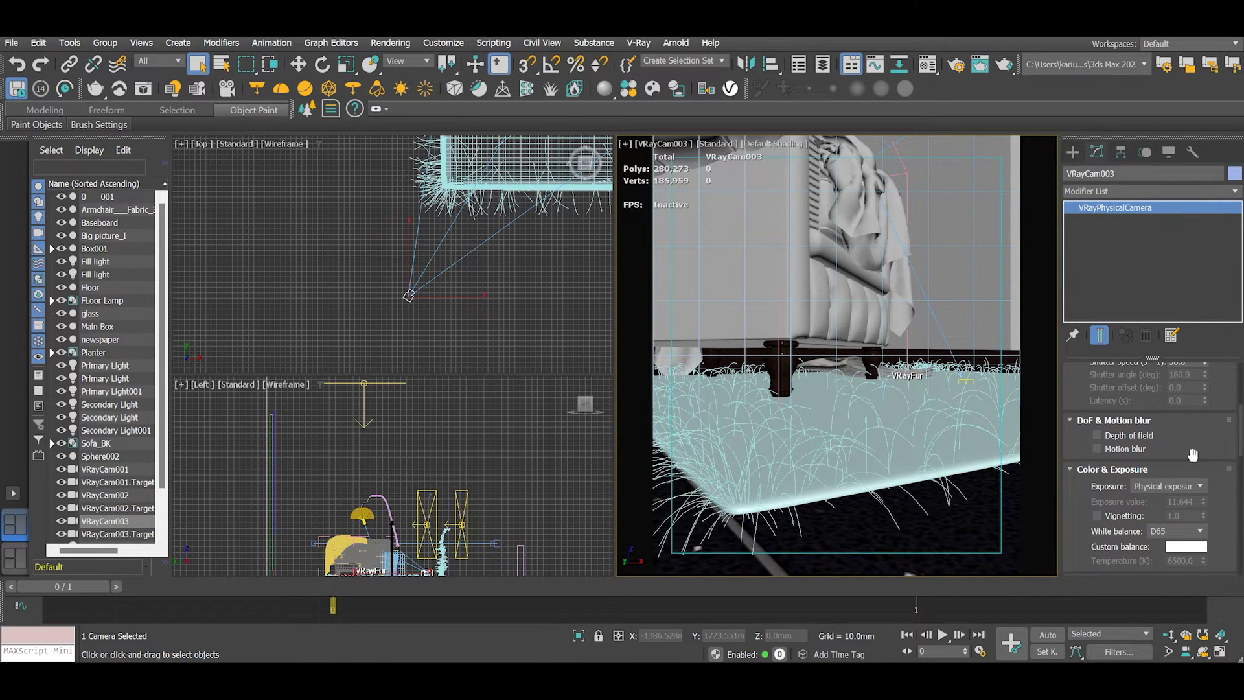
drag(1192, 455, 1192, 374)
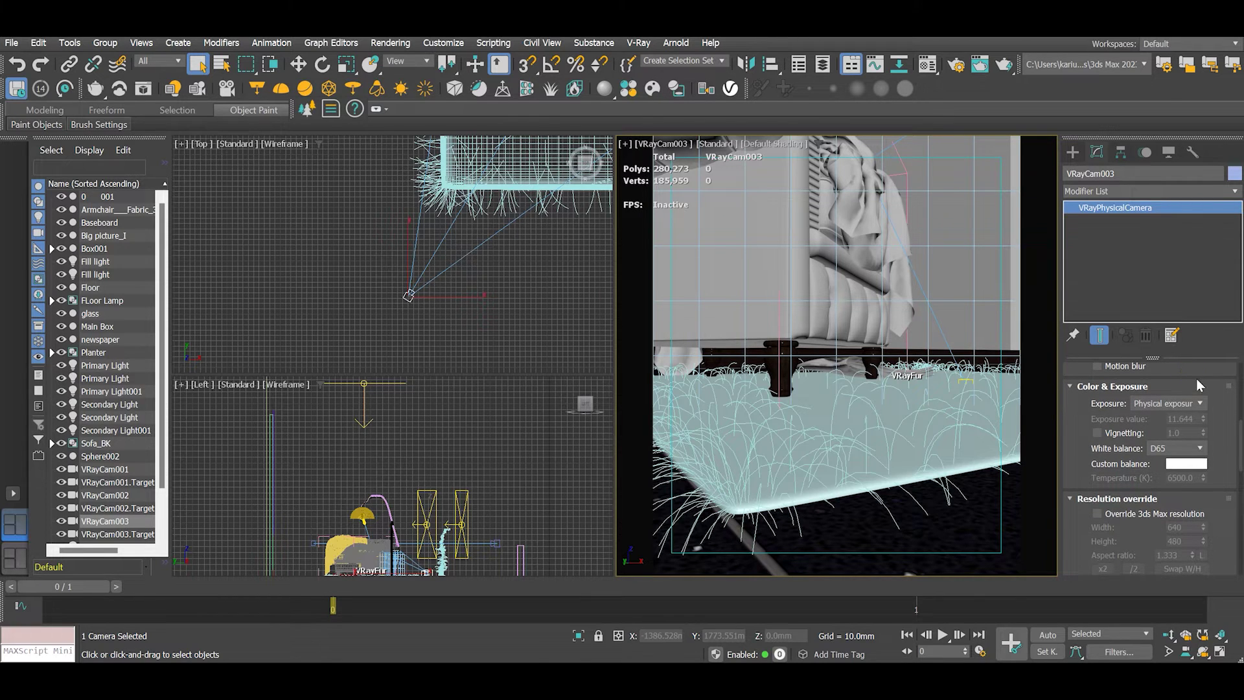
click(1187, 448)
click(1166, 473)
drag(1218, 480, 1213, 360)
drag(1200, 487, 1189, 661)
click(1098, 468)
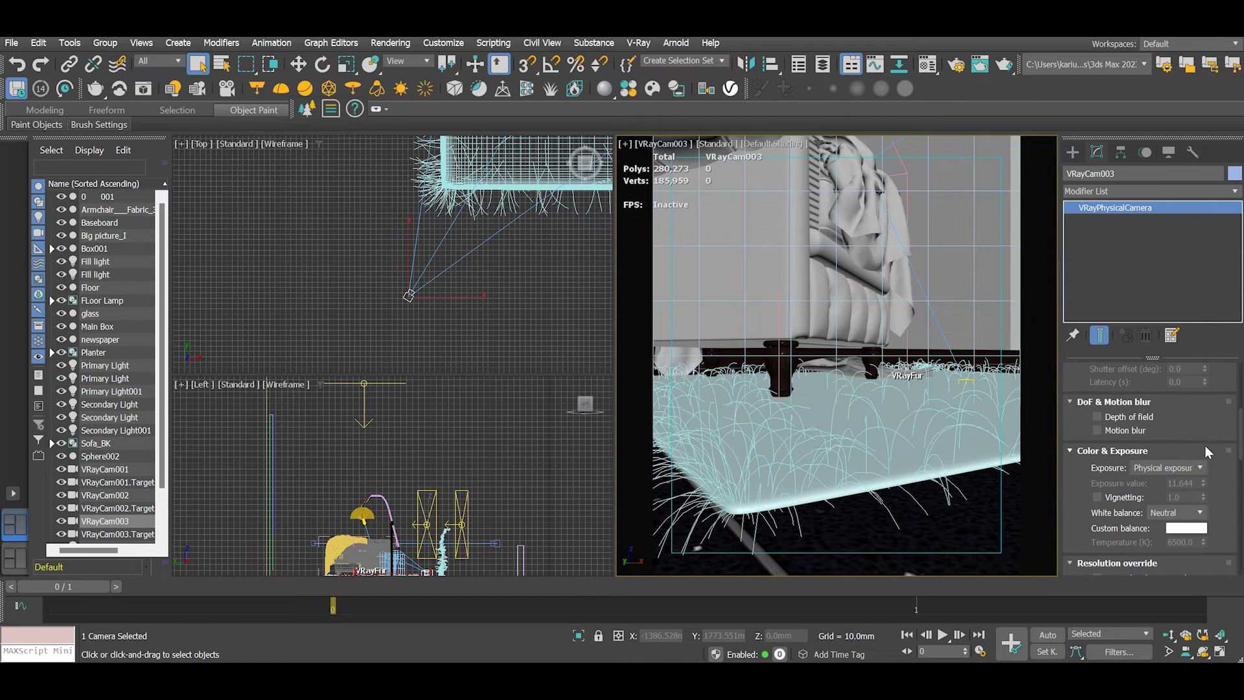
drag(1202, 435, 1199, 674)
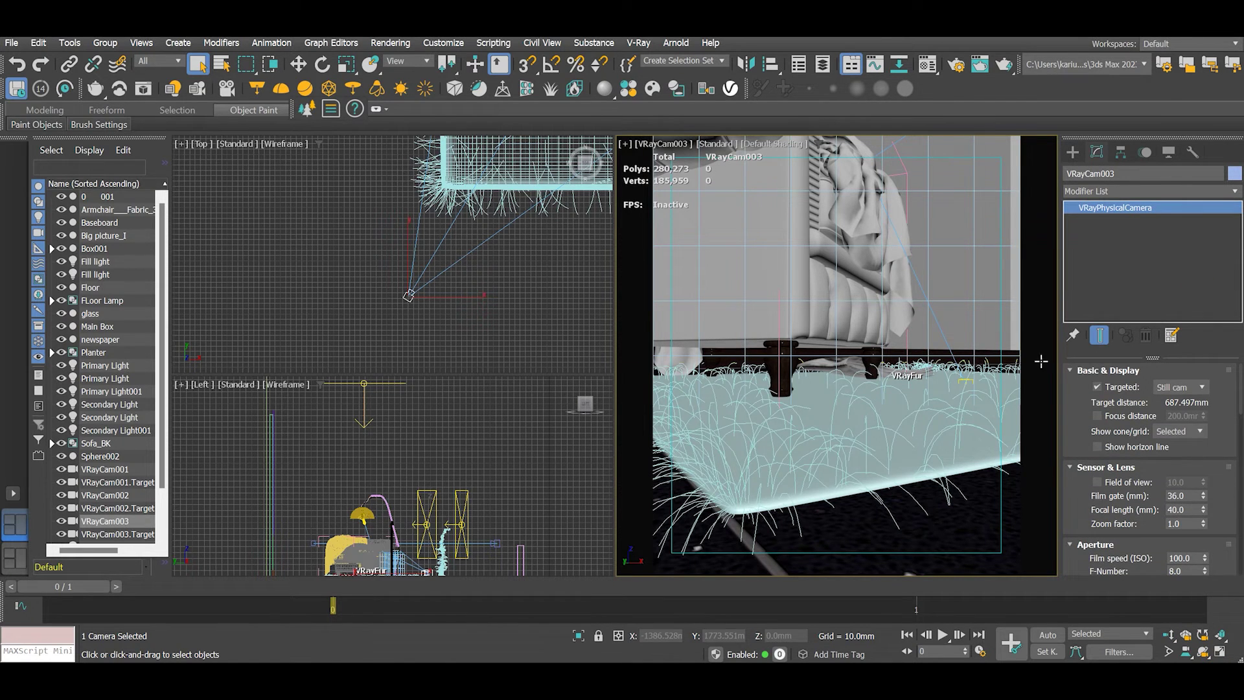
Start an interactive V-Ray render from VRayCam003, enlarge the frame buffer and inspect the rug's VRayFur strands up close.
click(958, 65)
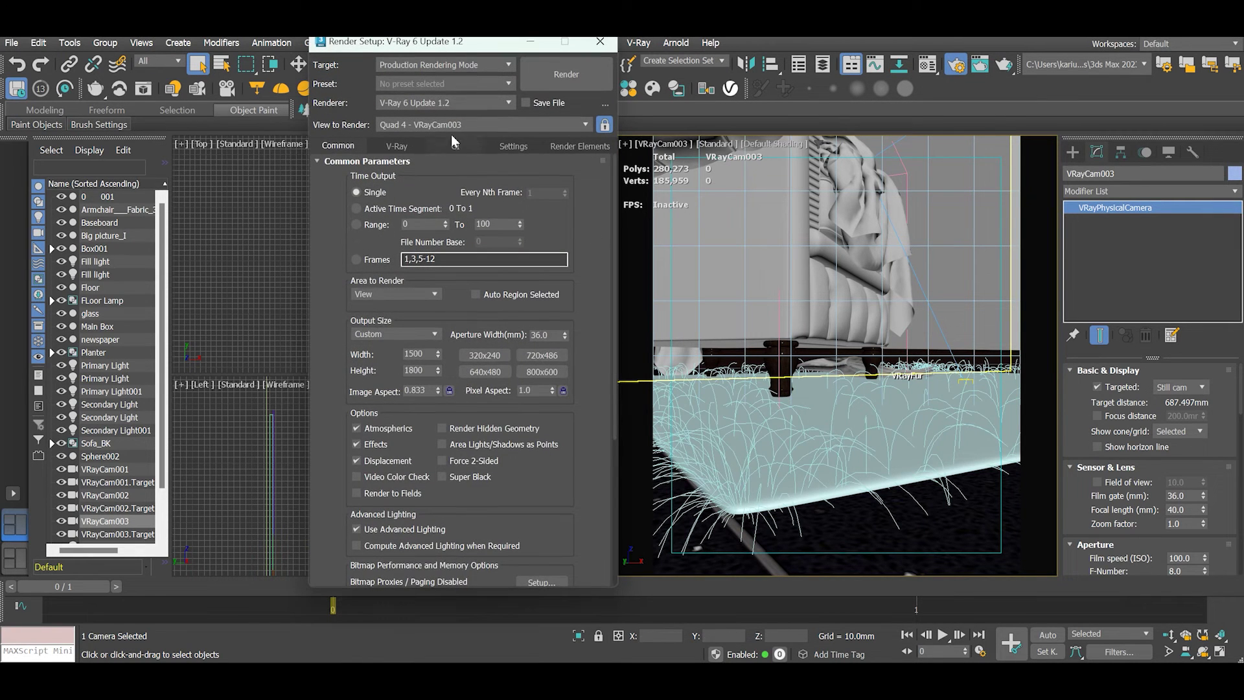
click(401, 146)
click(437, 208)
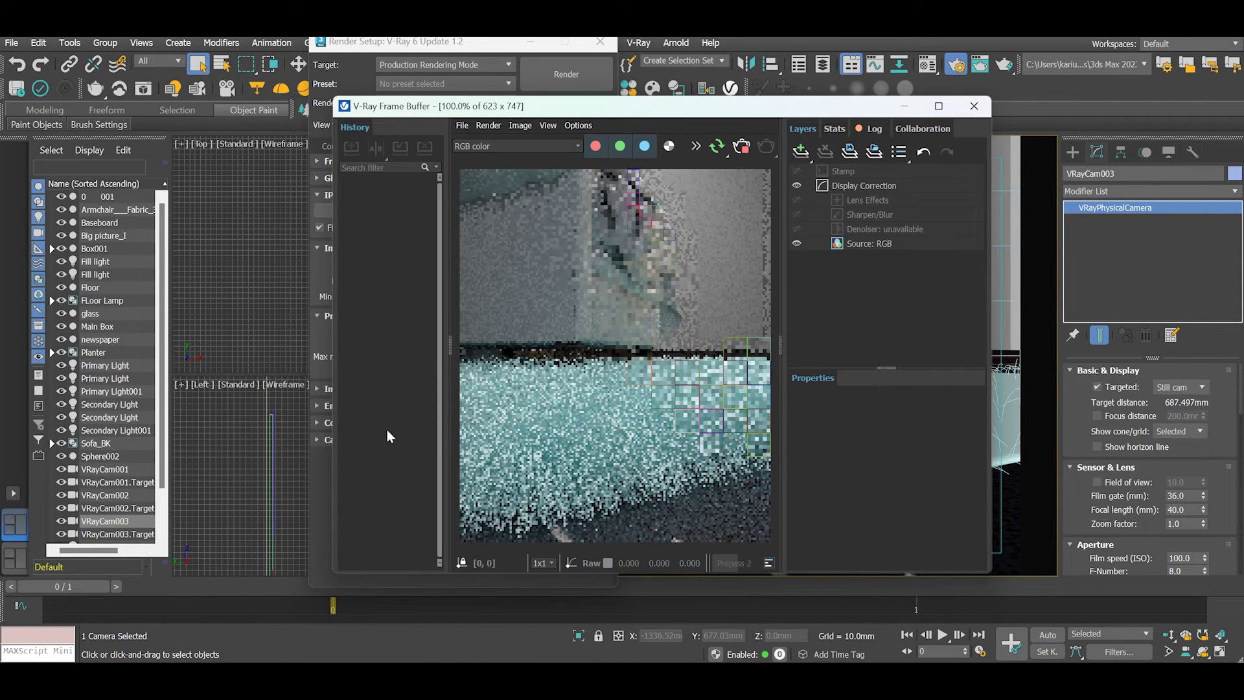
drag(328, 454, 241, 454)
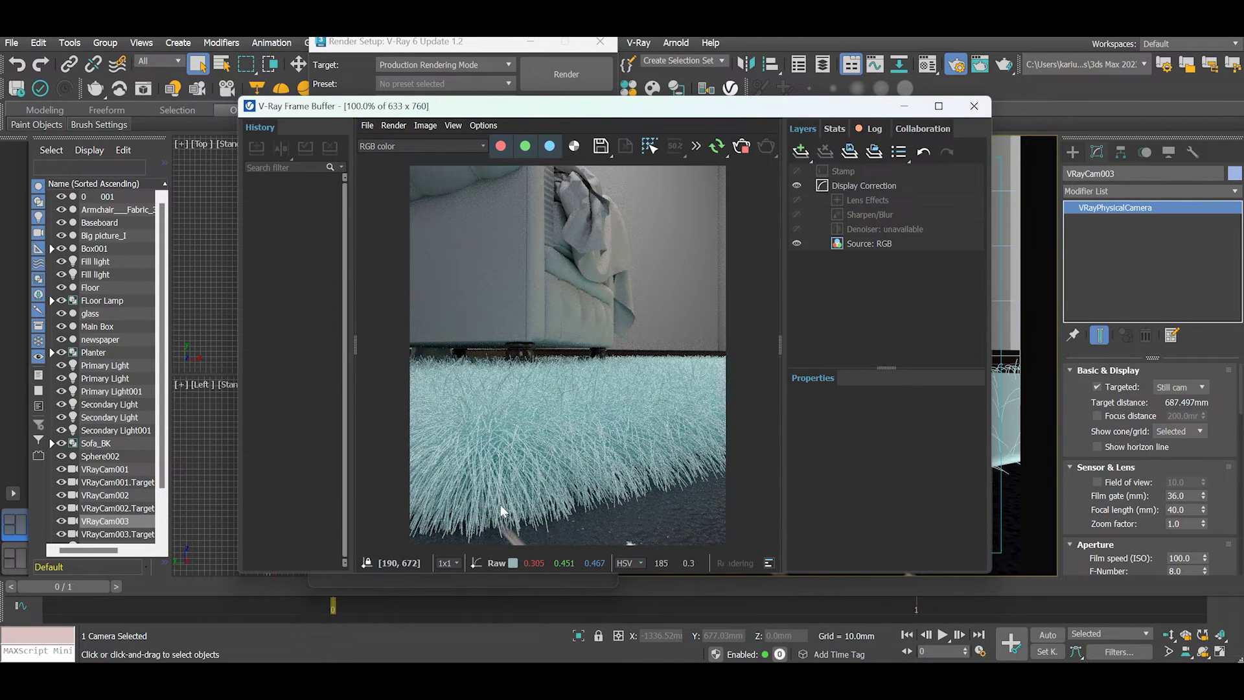
scroll(501, 504, up, 1)
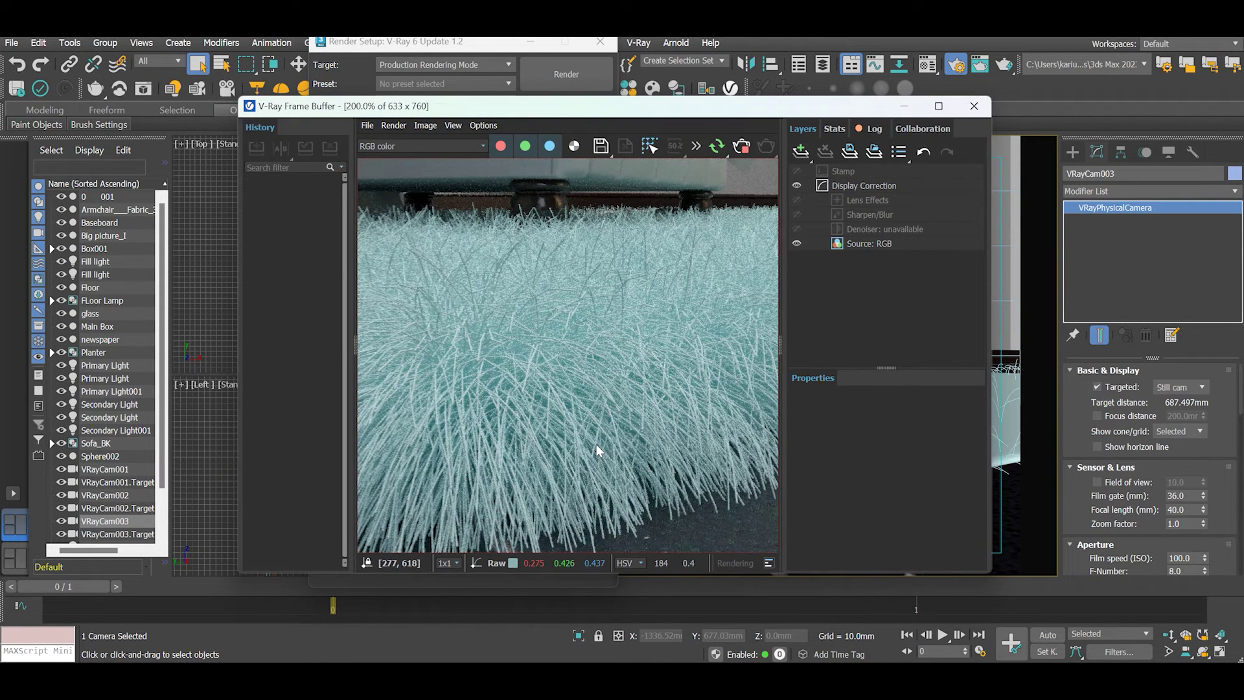
scroll(596, 445, down, 1)
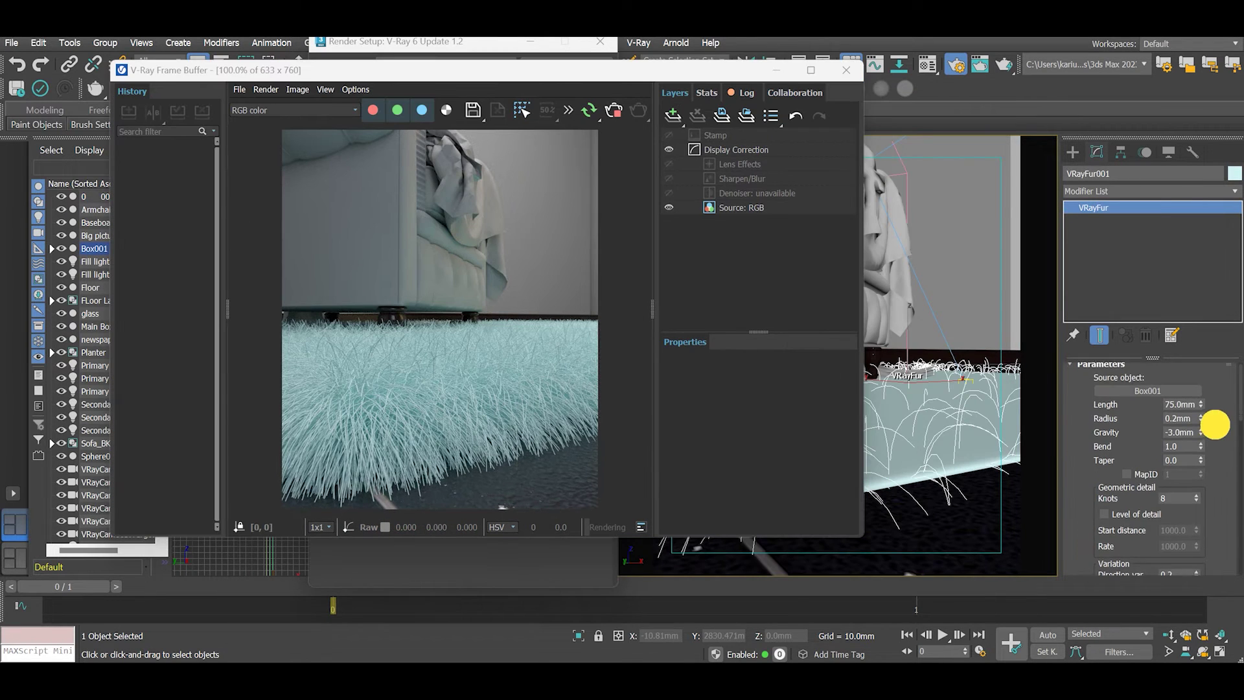
Set the VRayFur Length to 50 mm, restrict the interactive render to a region over the rug's fur and view it enlarged.
mouse_move(1211, 417)
mouse_down()
mouse_move(1204, 388)
mouse_move(1205, 403)
mouse_up()
double_click(1173, 382)
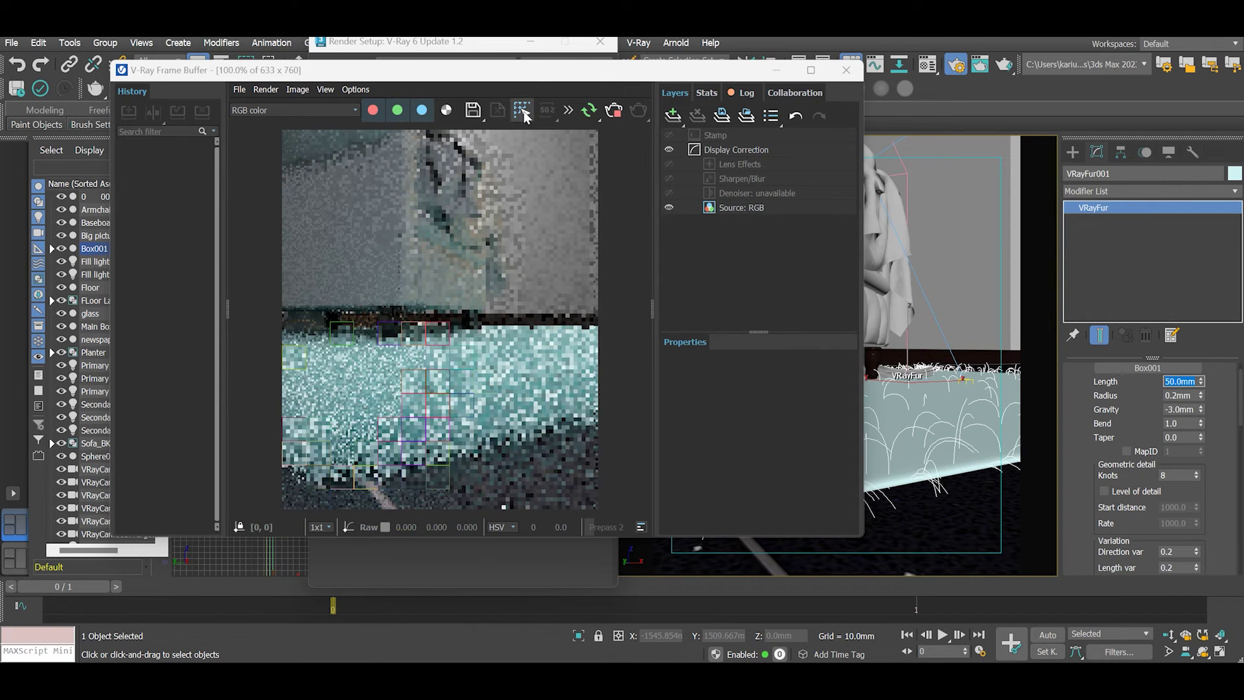
click(523, 111)
scroll(330, 469, up, 1)
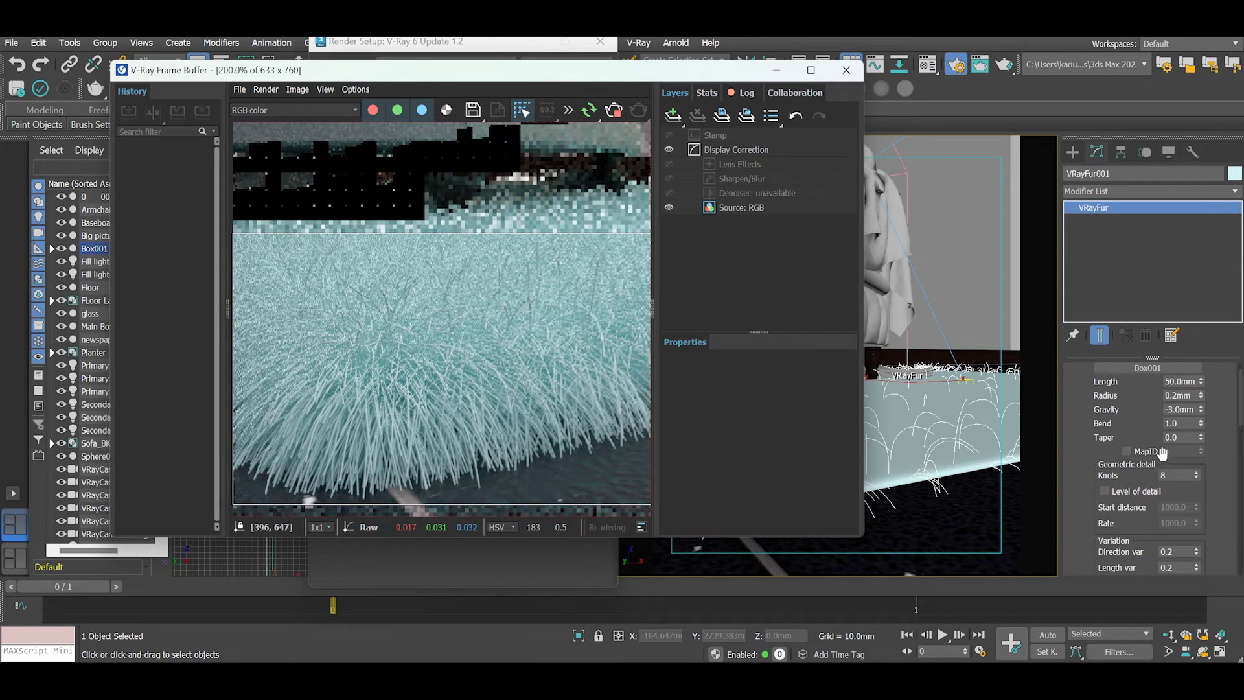
Set the VRayFur Taper to 1.0 and inspect the strand tips up close in the interactive render.
drag(1200, 437, 1104, 431)
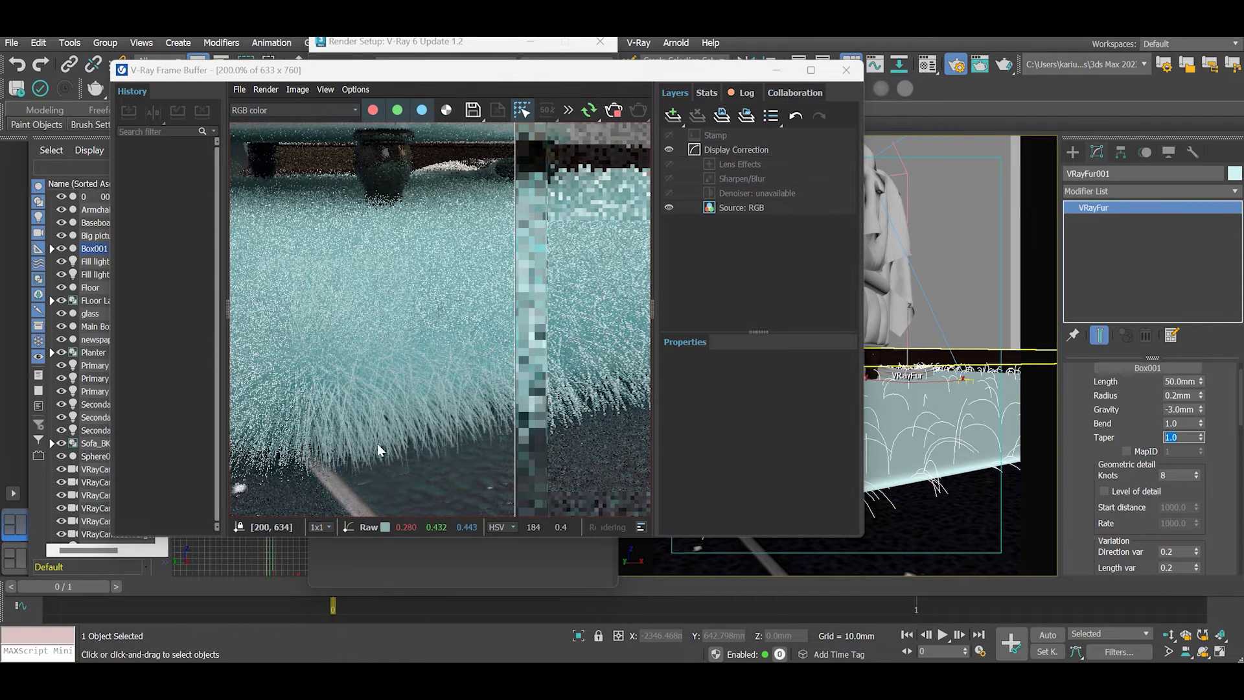
scroll(443, 475, up, 1)
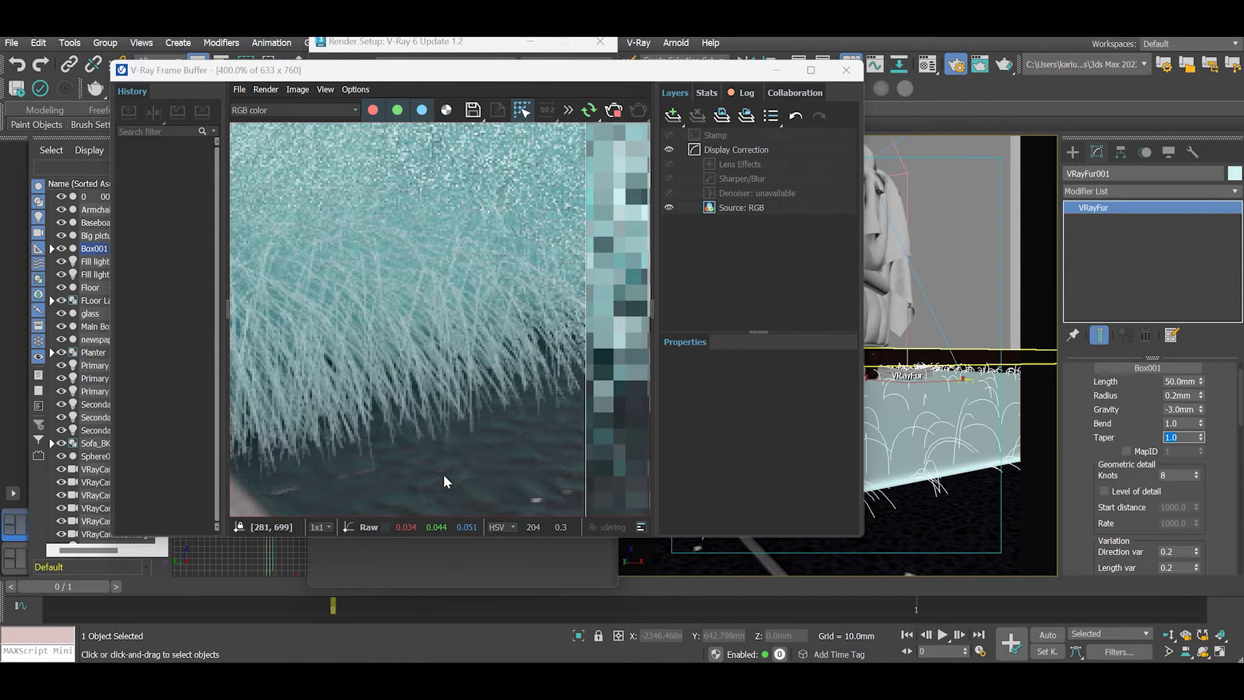
scroll(477, 461, down, 1)
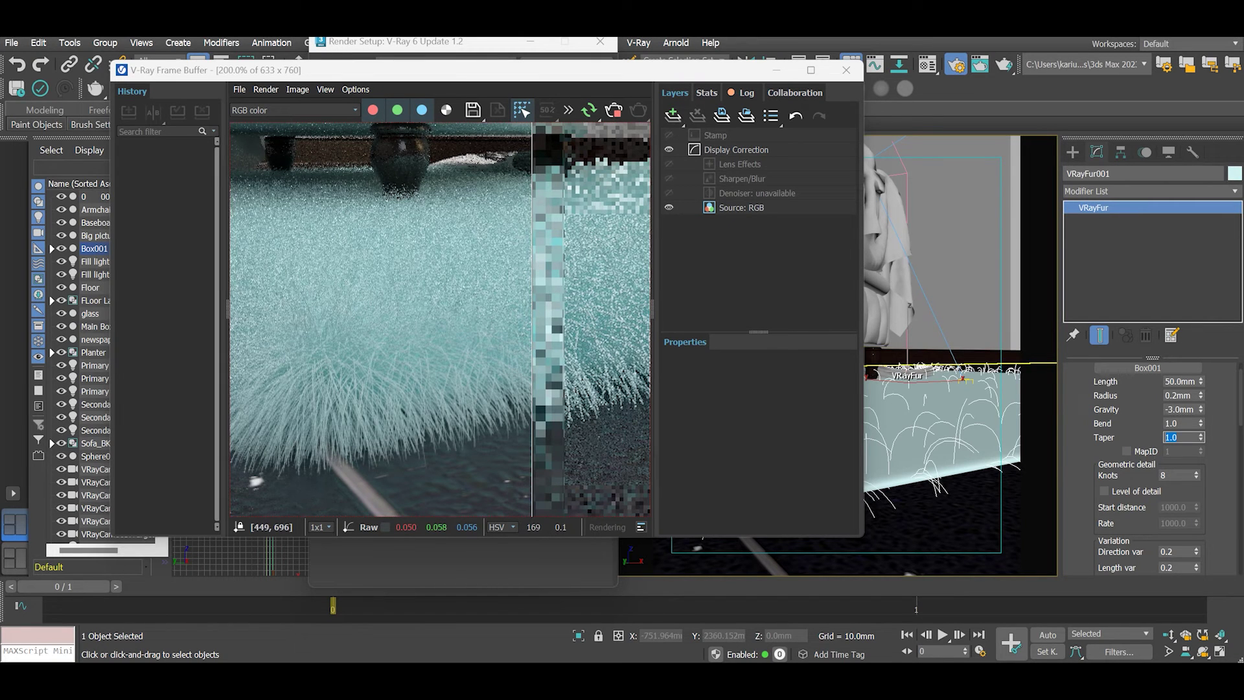
Try a VRayFur Bend of 0.5, restore it to 1.0 and compare the strands in the render.
click(1186, 423)
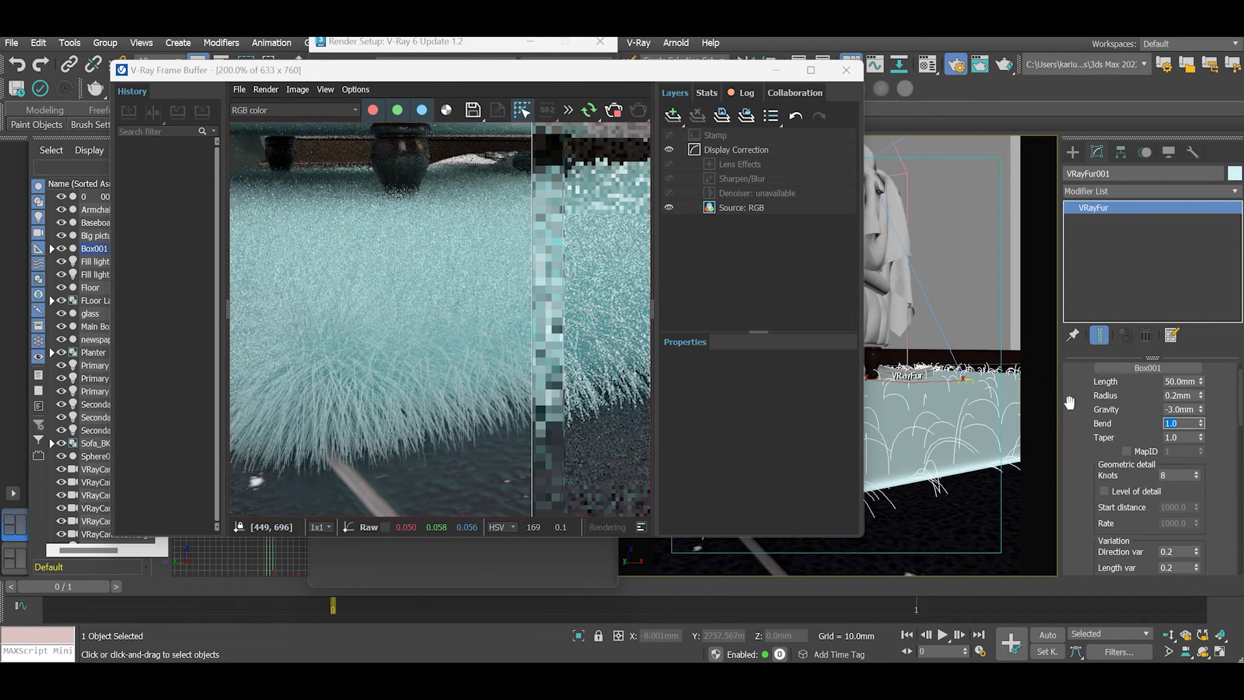
key(Return)
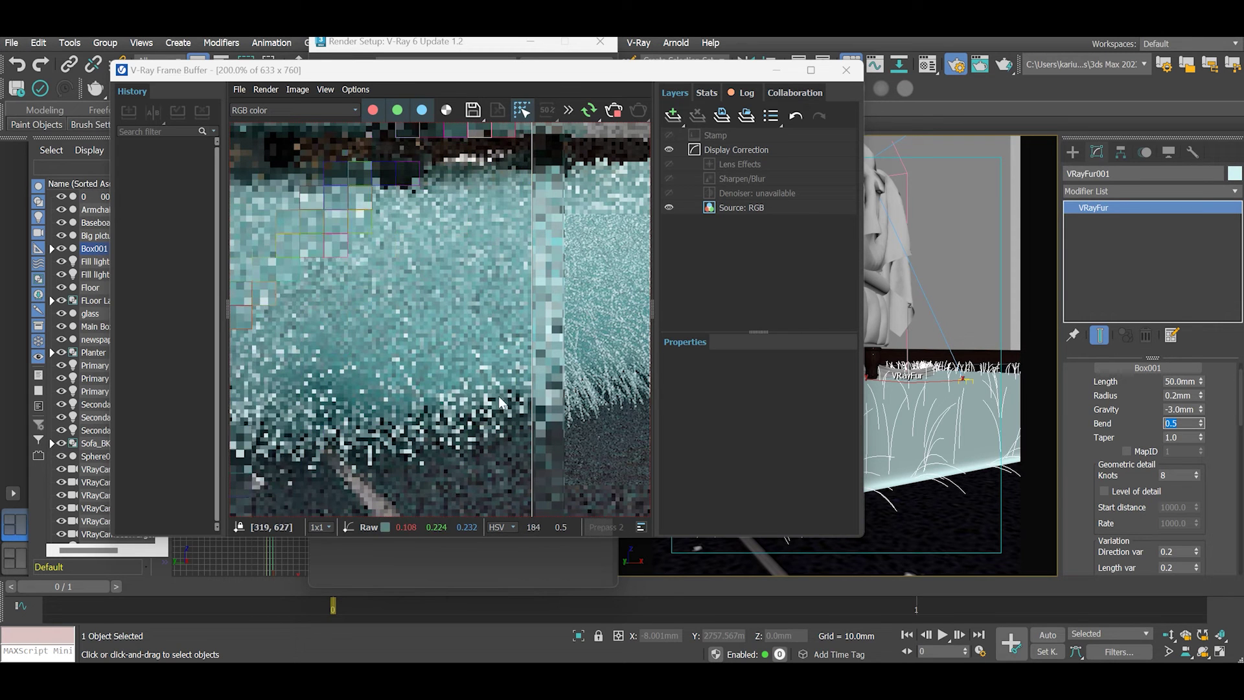
scroll(508, 419, down, 1)
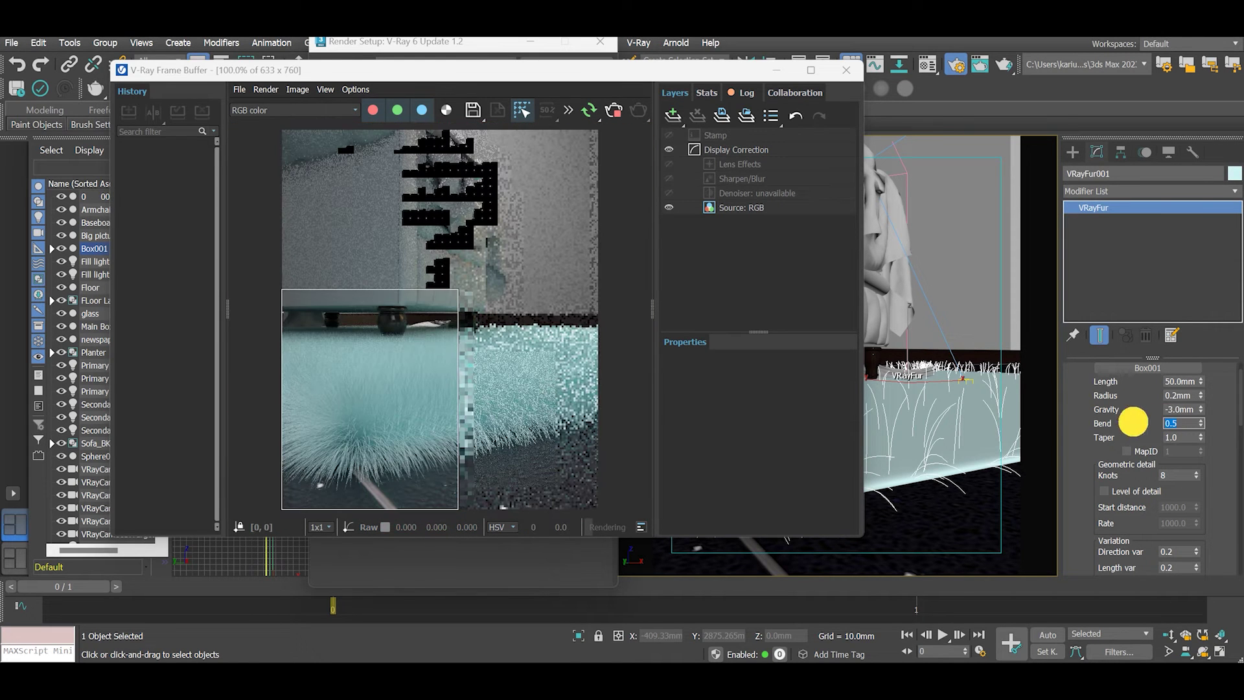
text(1)
key(Return)
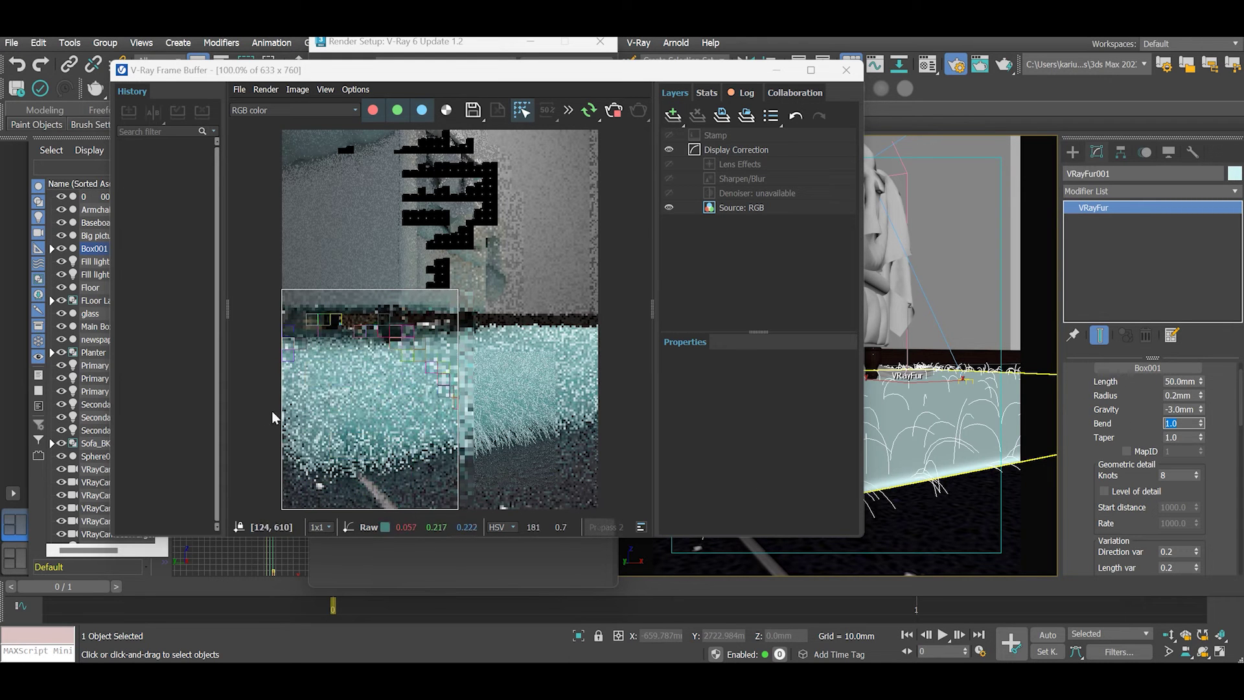
scroll(300, 415, up, 1)
scroll(300, 415, down, 1)
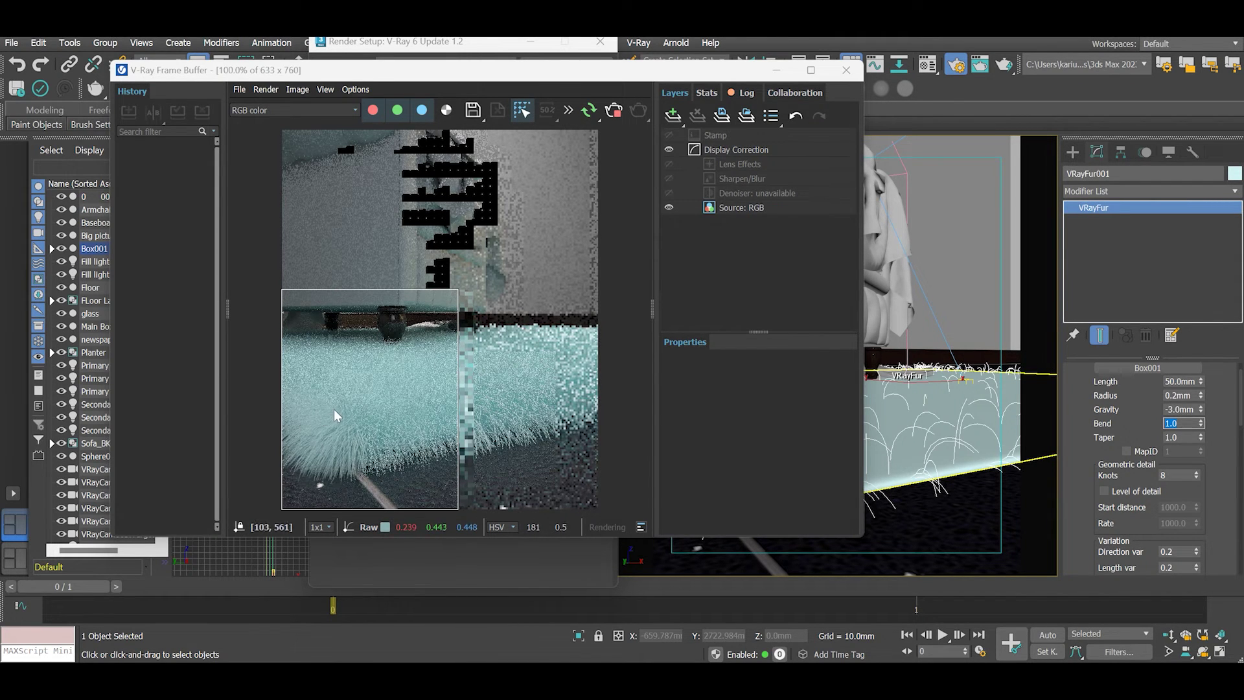
Set the VRayFur Length to 15 mm and inspect the rug's shorter pile in the region render.
drag(1173, 382, 1140, 380)
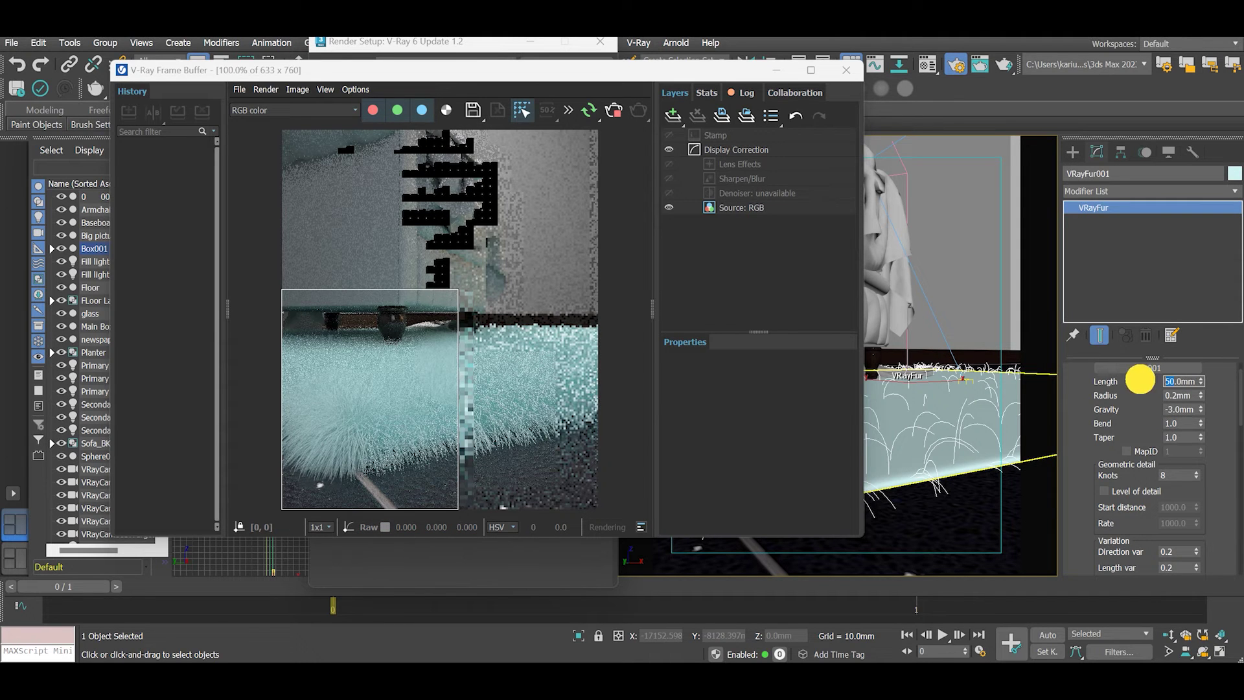
text(1)
key(Return)
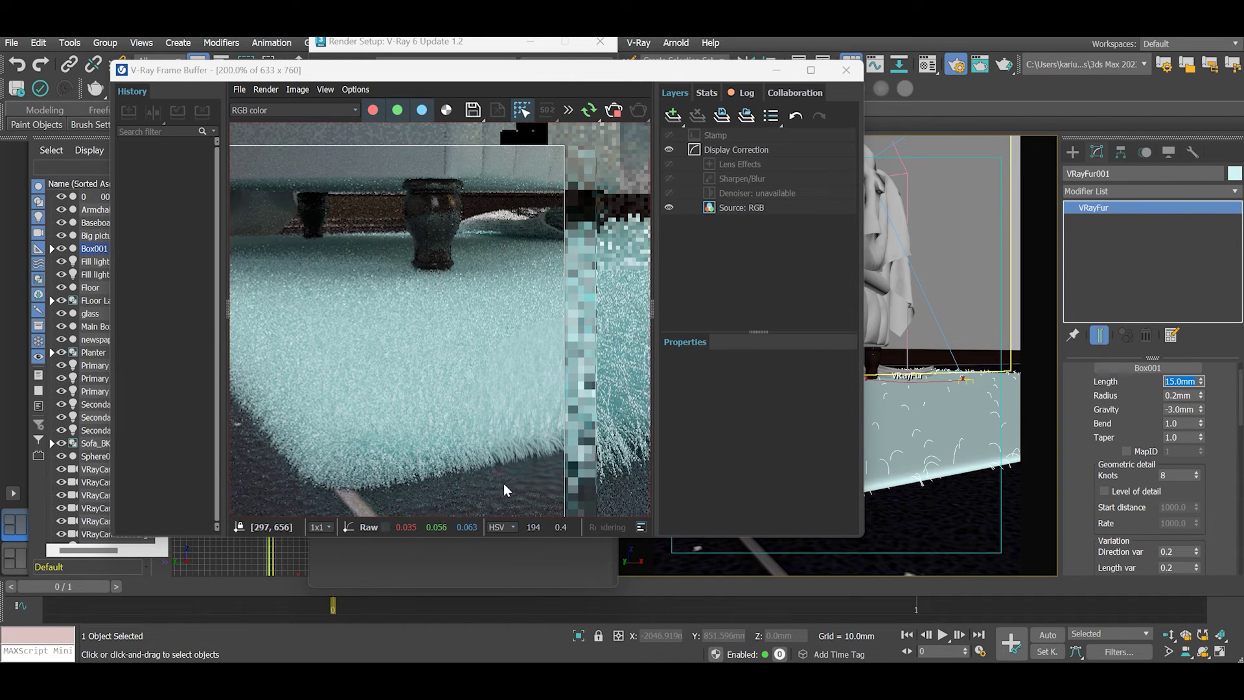
scroll(470, 481, down, 1)
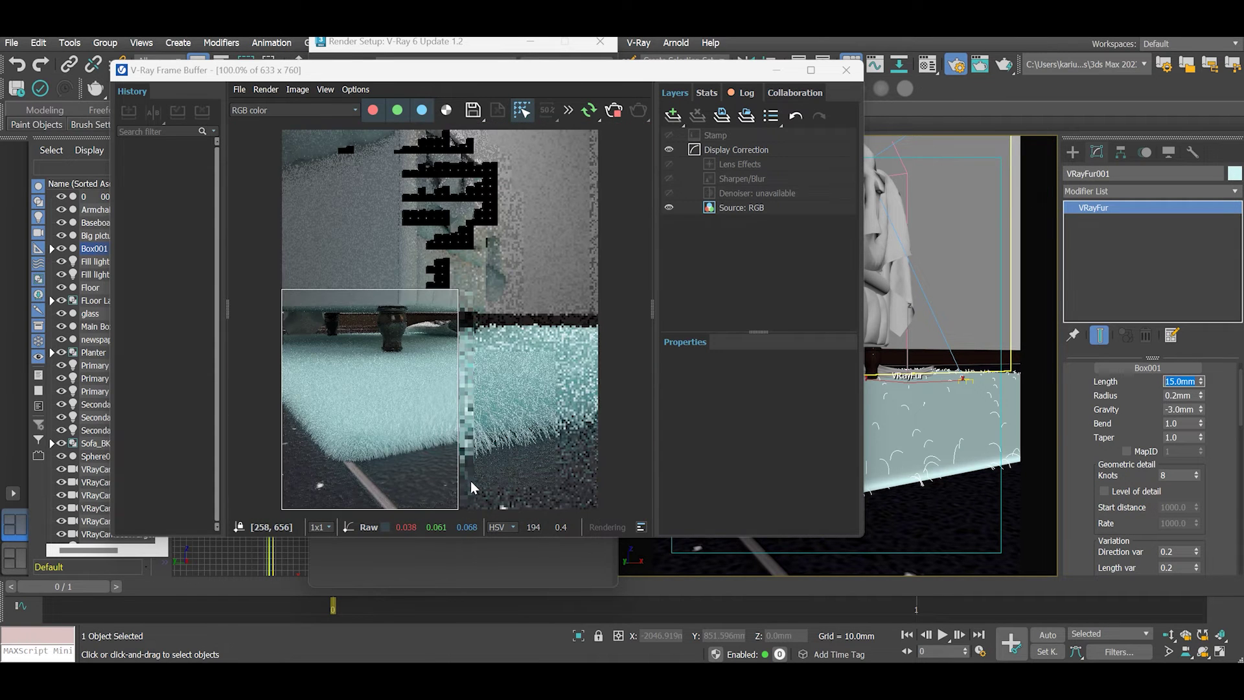
scroll(351, 414, up, 1)
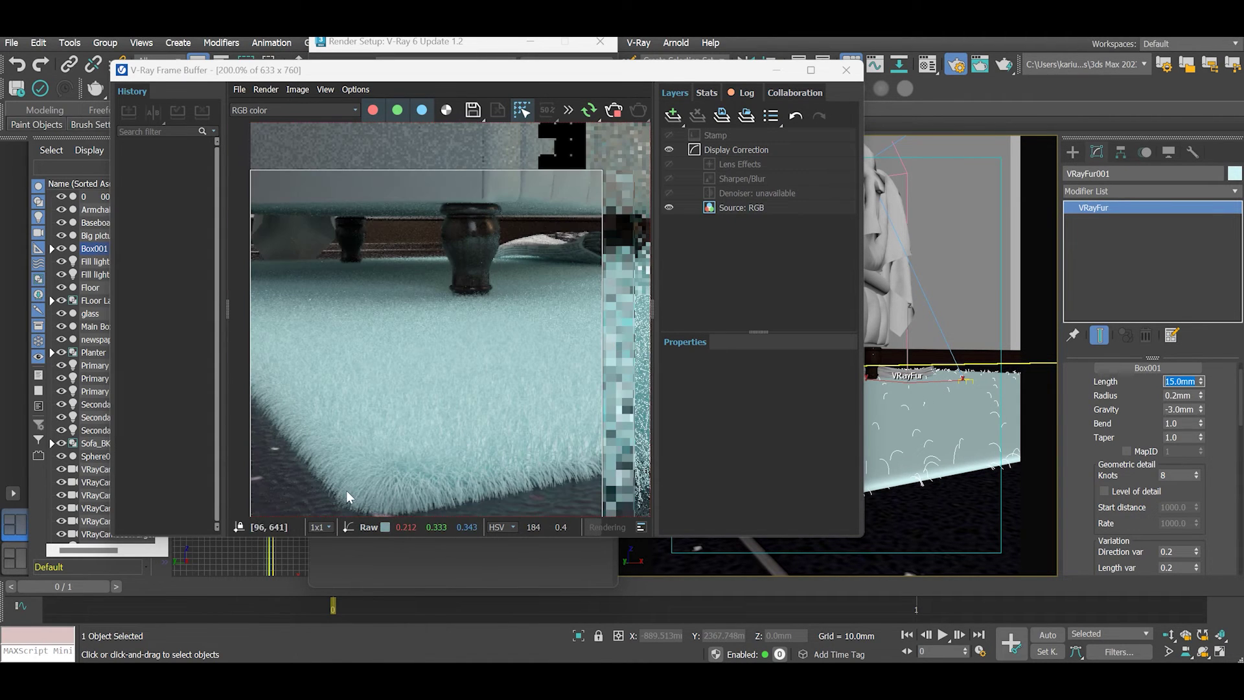
scroll(346, 490, up, 1)
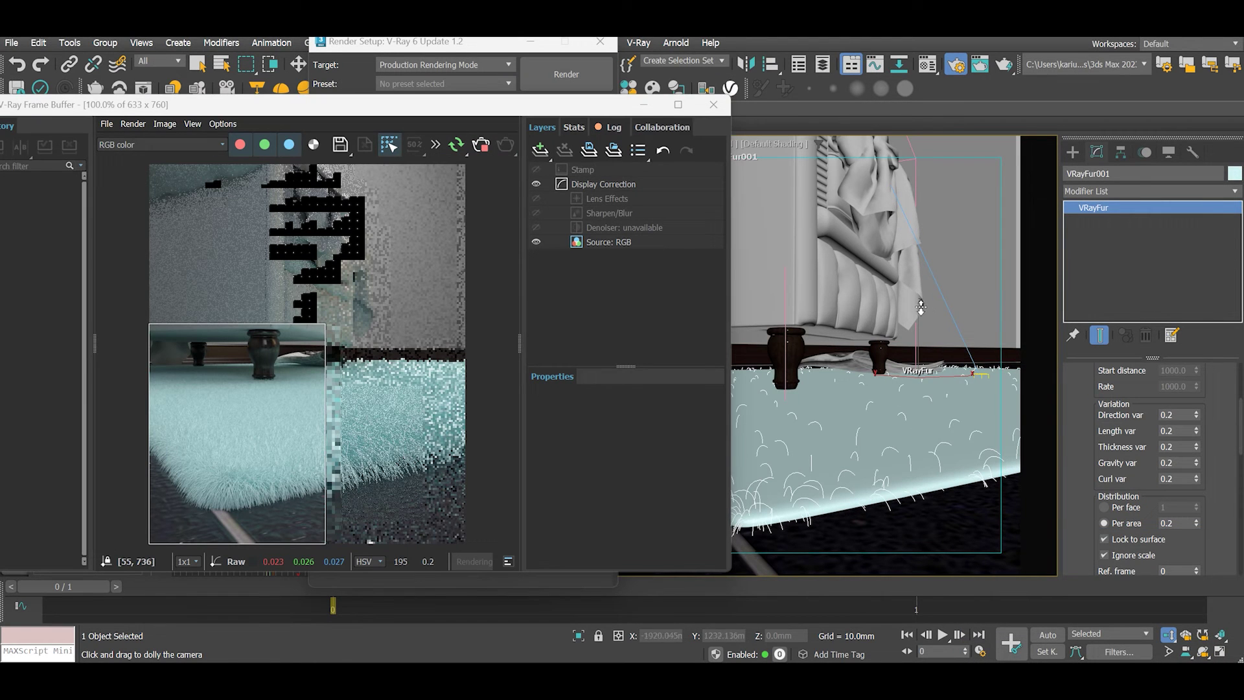
Switch the camera viewport to VRayCam002 to frame the whole armchair scene.
drag(570, 105, 487, 104)
right_click(773, 269)
key(c)
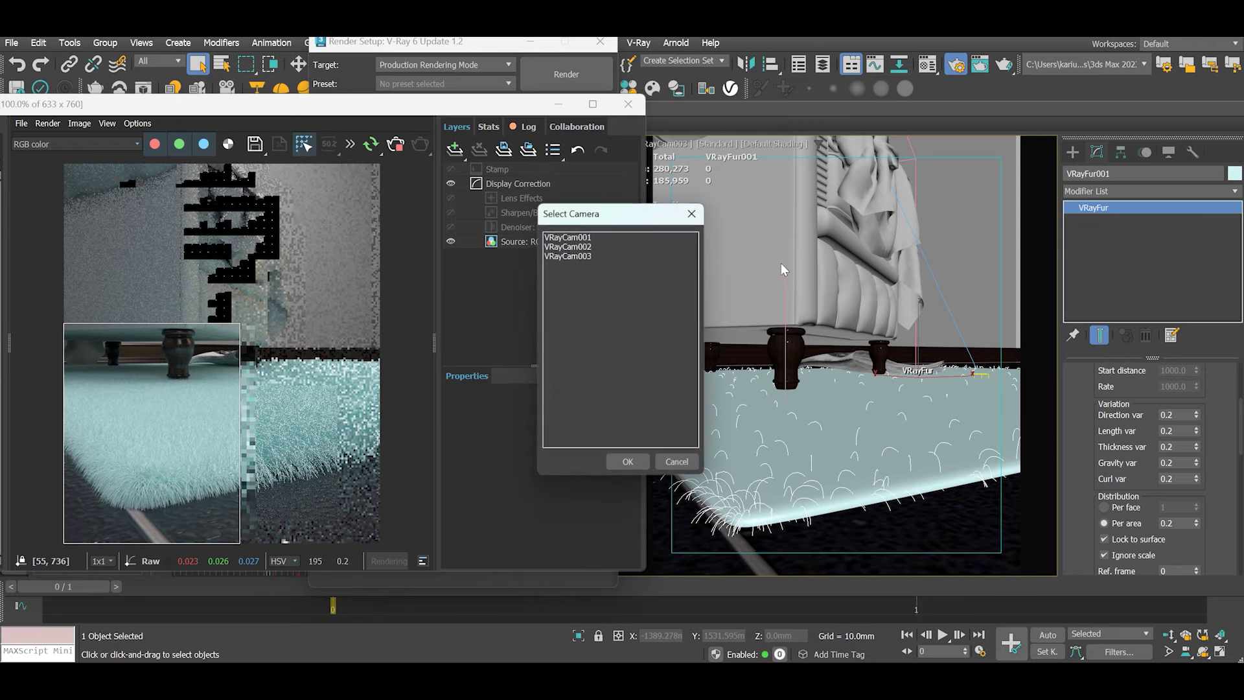
click(582, 246)
double_click(582, 246)
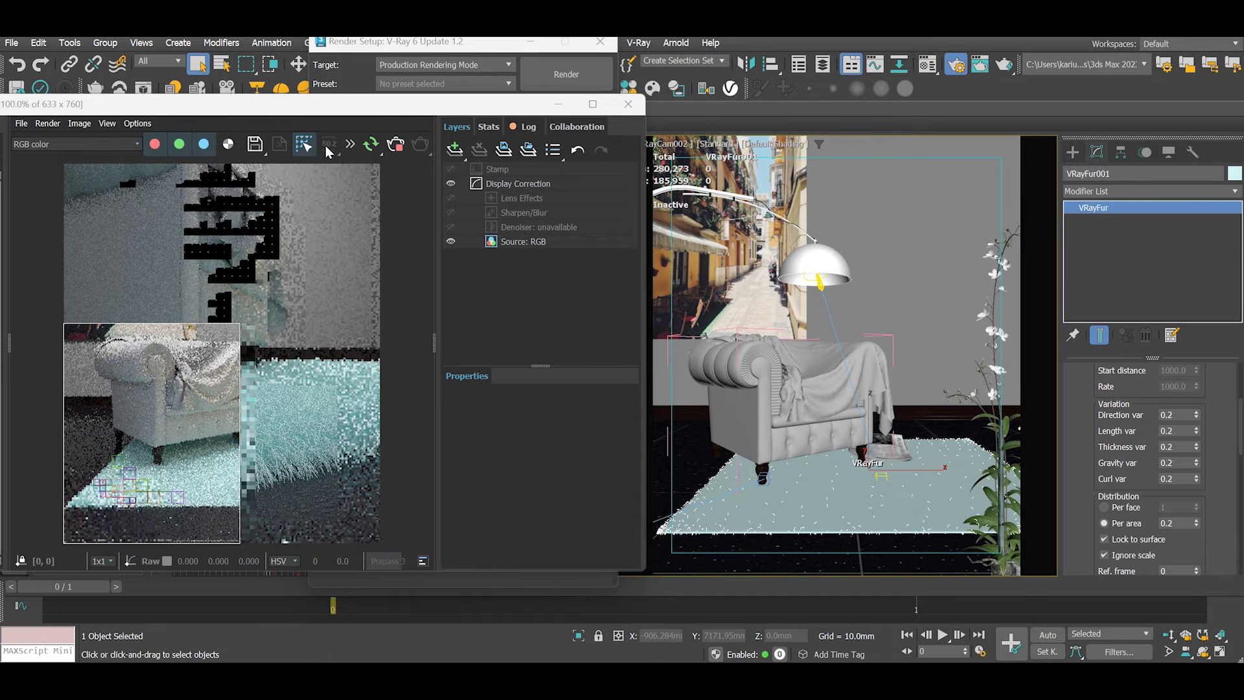
Clear the render region to refresh the full frame, then restrict rendering to a region around the rug.
click(349, 144)
click(383, 166)
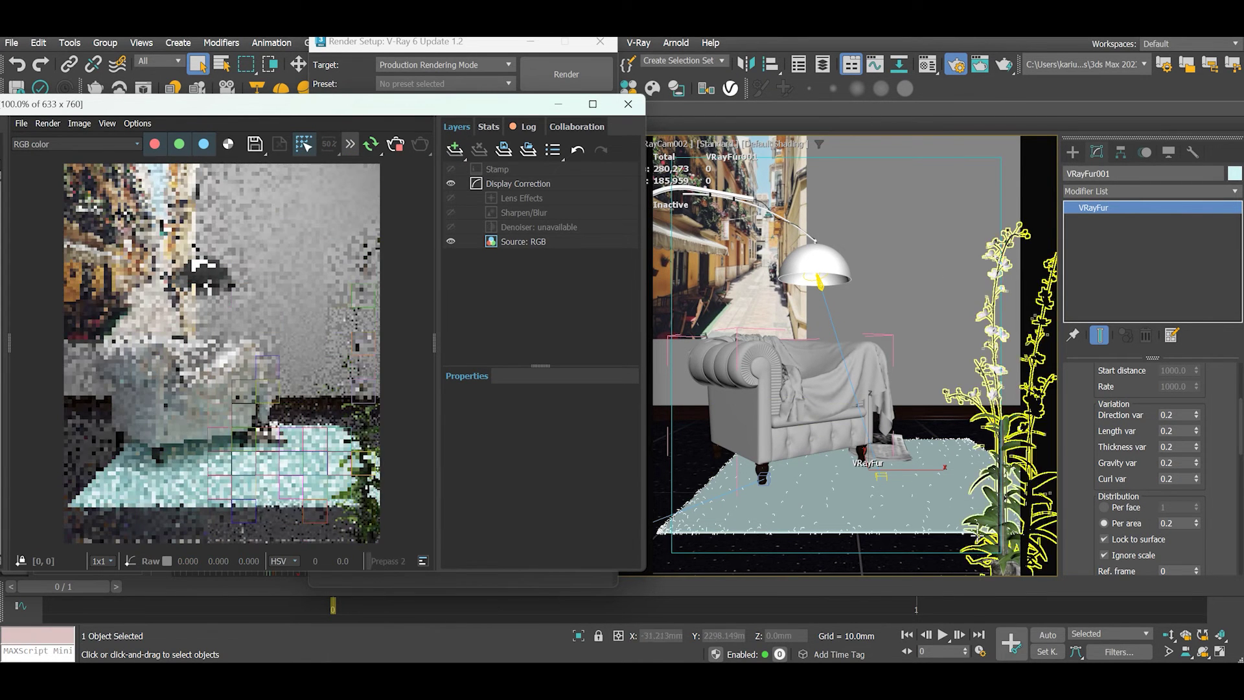
drag(425, 116, 697, 89)
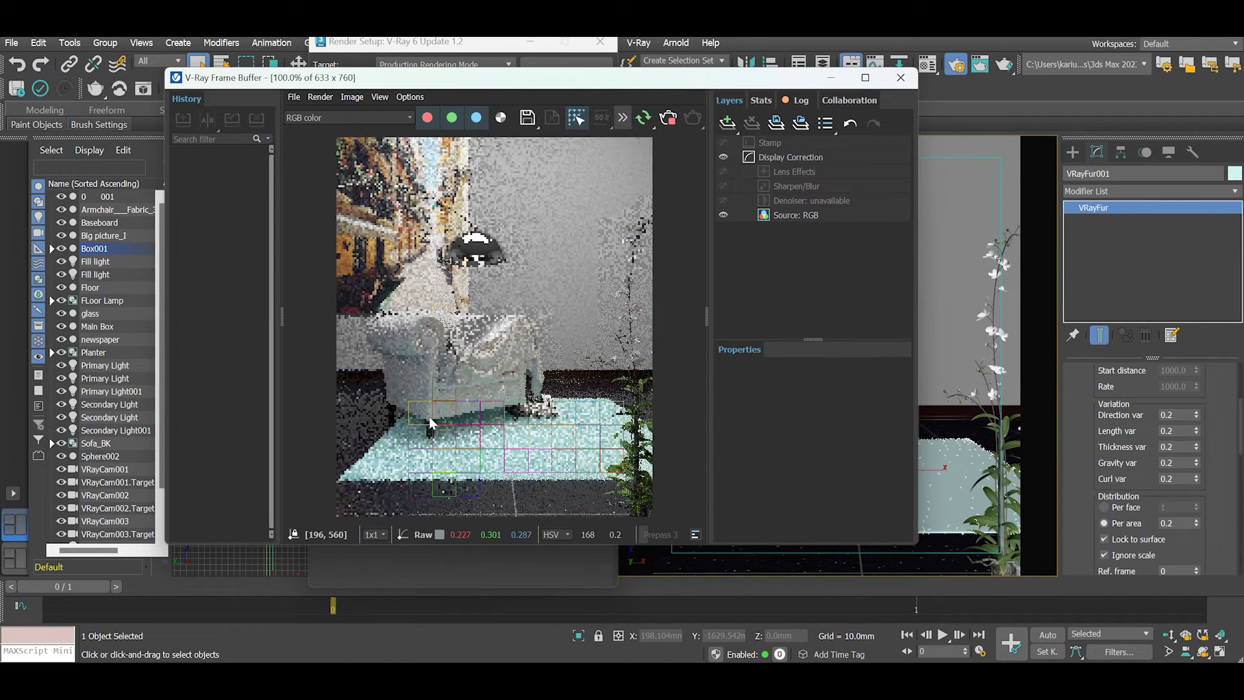
click(579, 118)
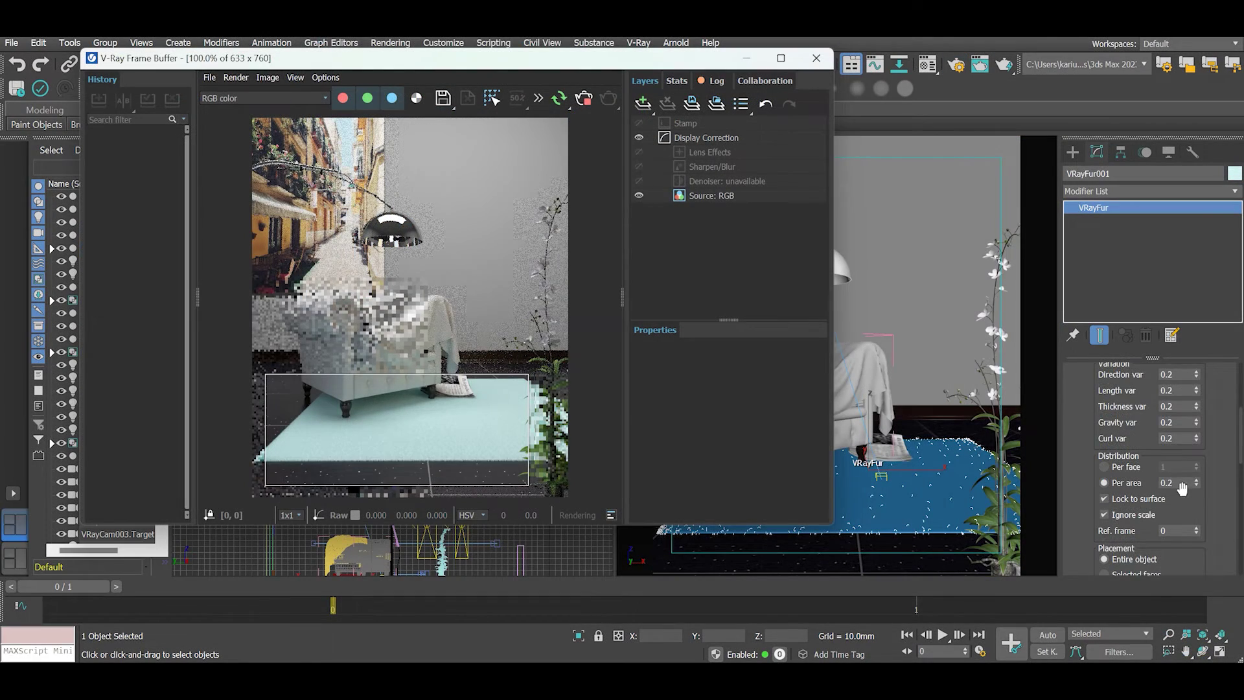
Set the VRayFur Distribution to 0.5 per area.
drag(1182, 487, 1170, 272)
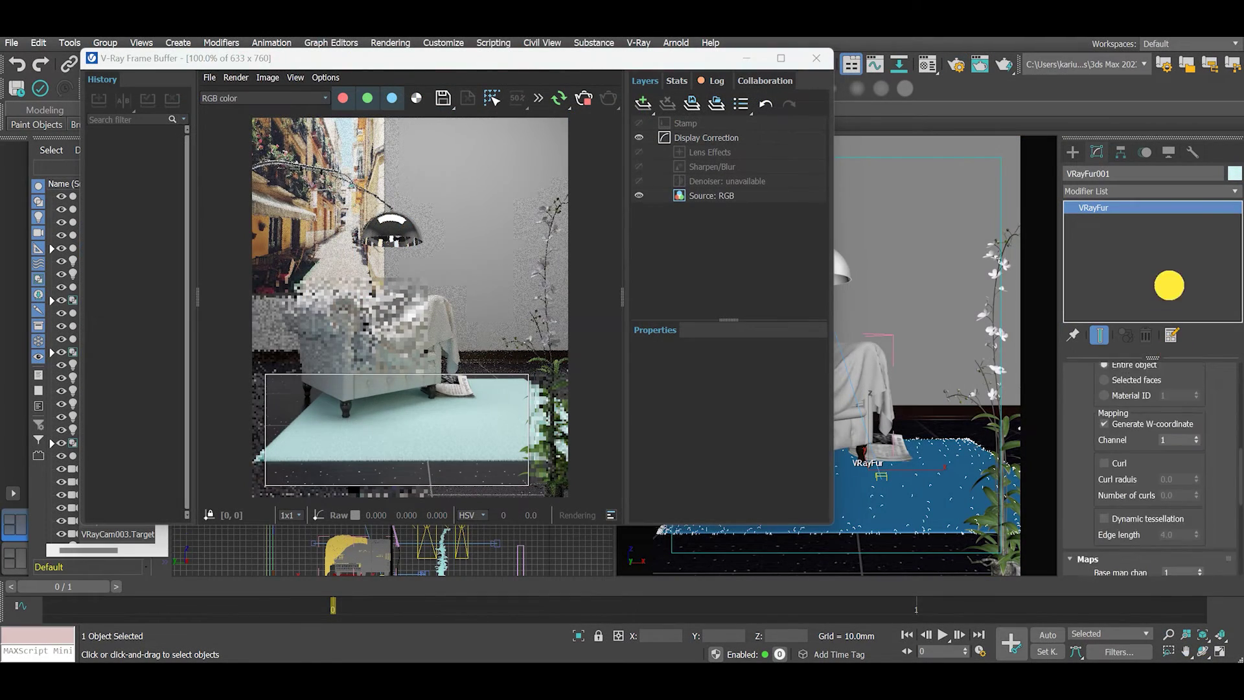
drag(1181, 428, 1192, 641)
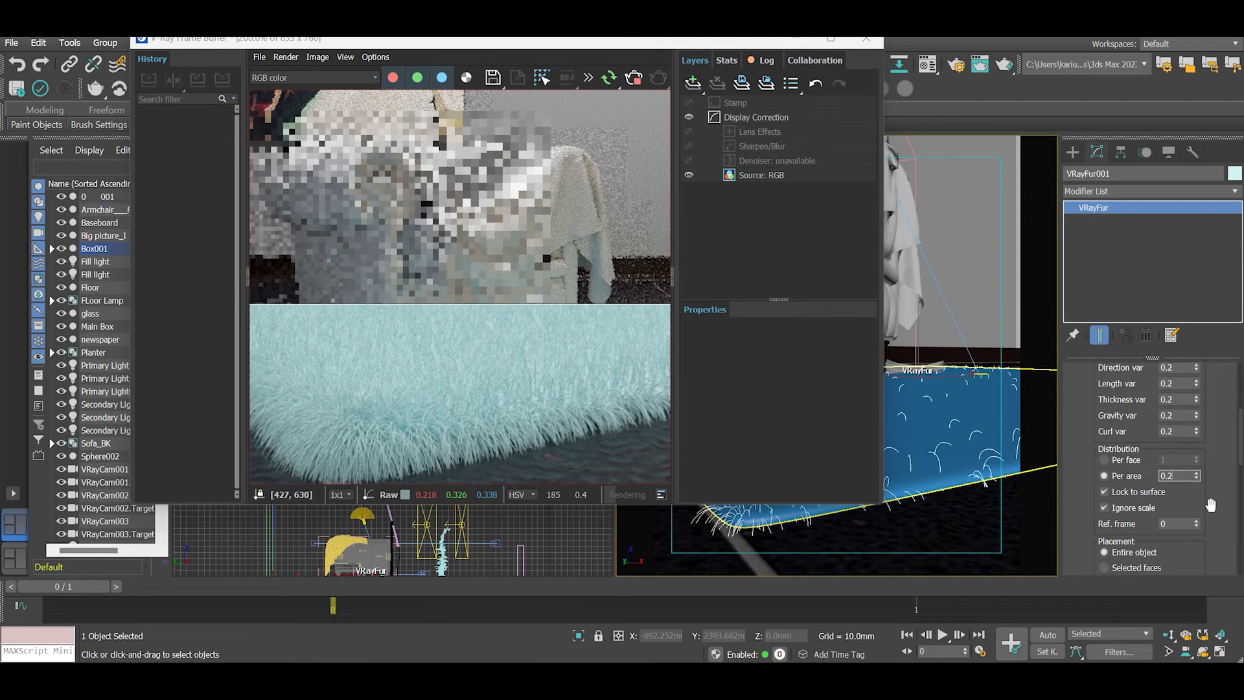
text(0.5)
key(Return)
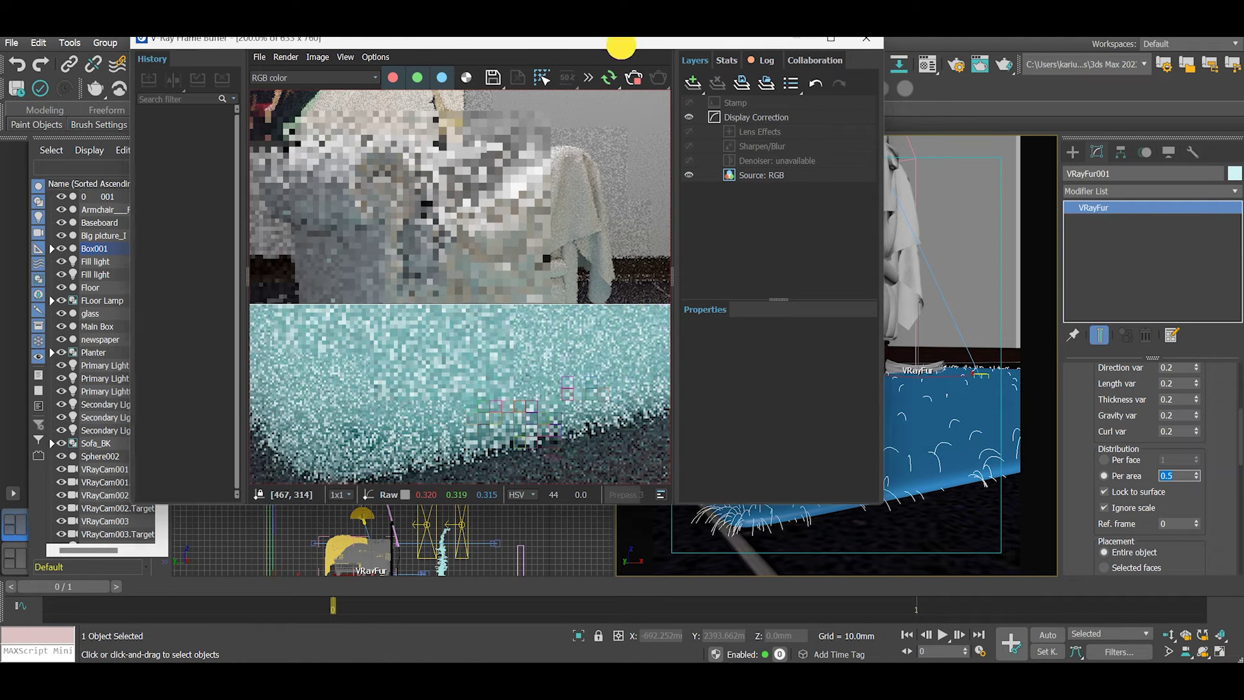
Orbit and dolly VRayCam003 to view the rug's corner from a higher angle in the viewport and render.
drag(623, 43, 324, 100)
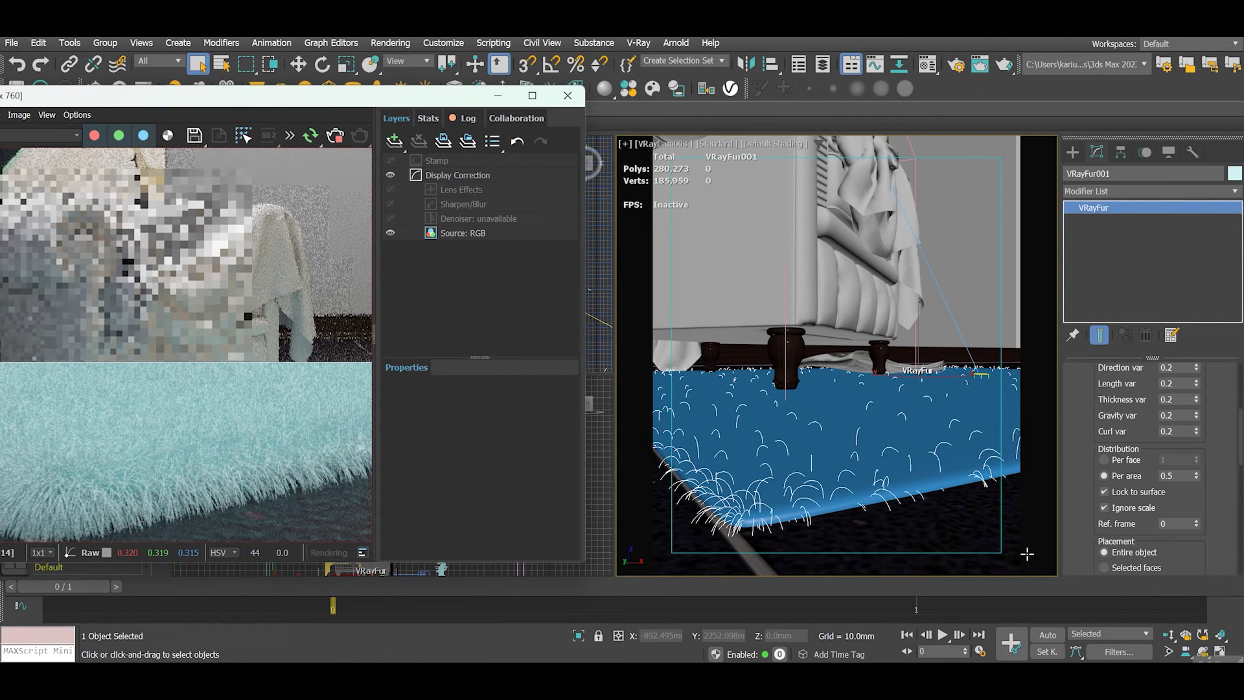
click(1203, 652)
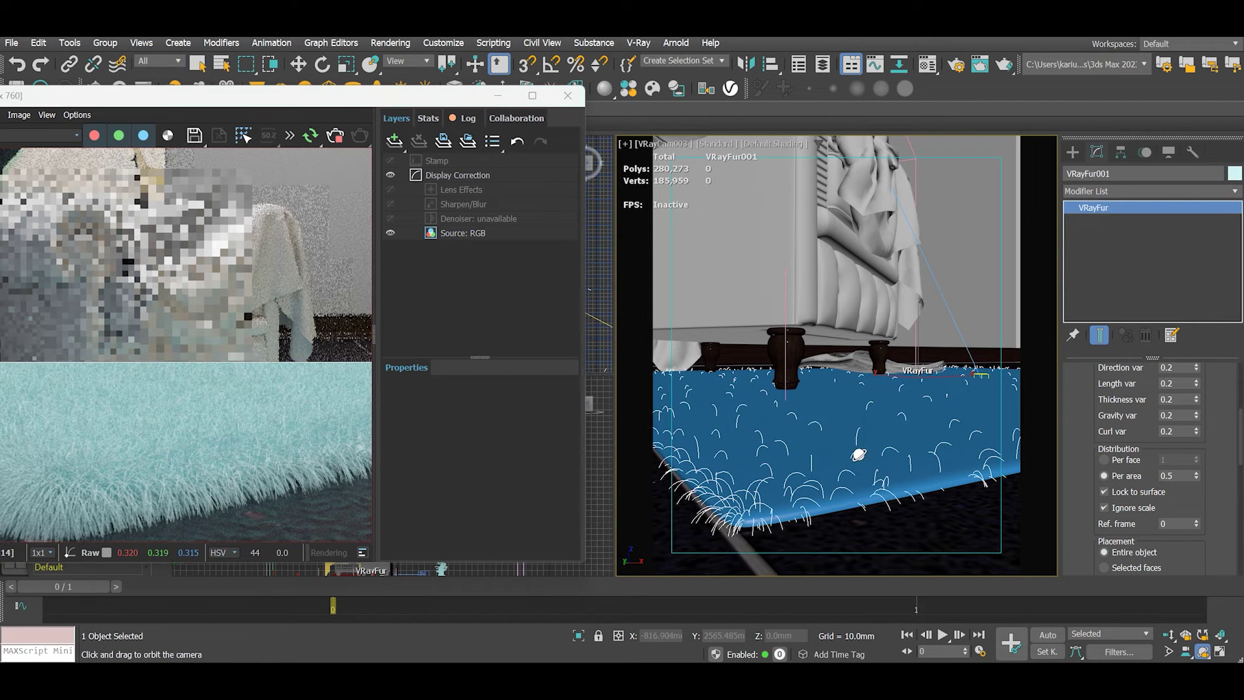
drag(858, 453, 837, 518)
click(1168, 635)
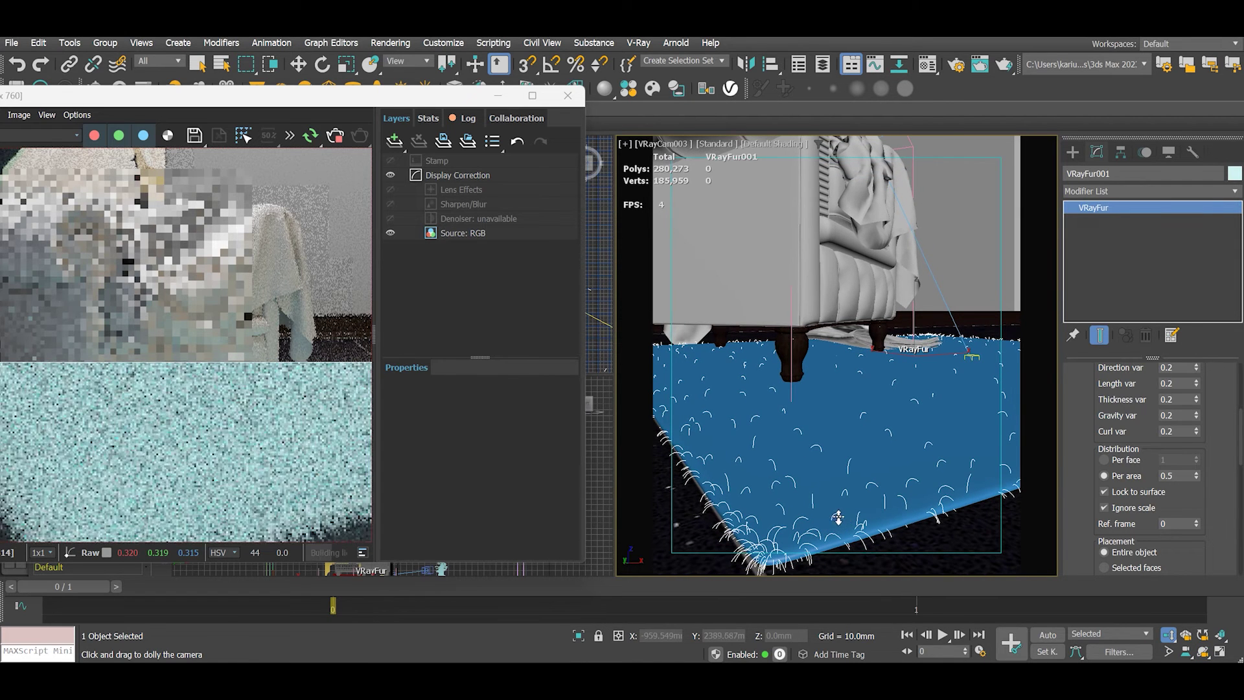
drag(361, 98, 547, 56)
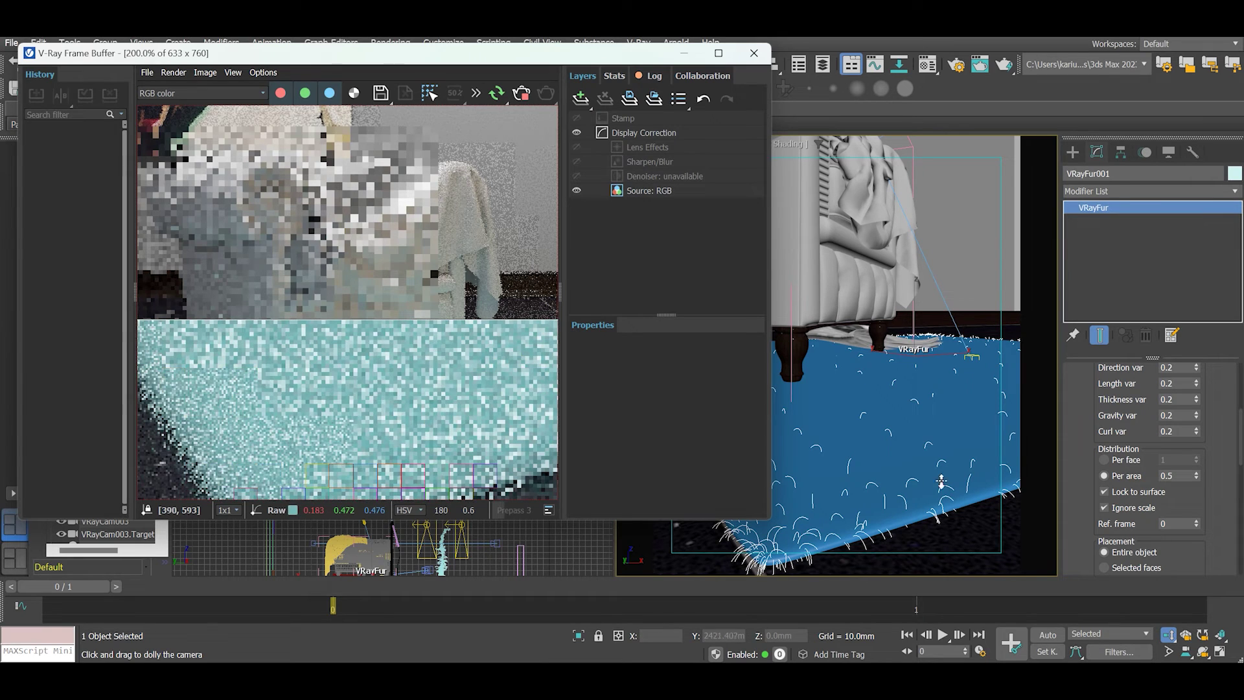
click(886, 479)
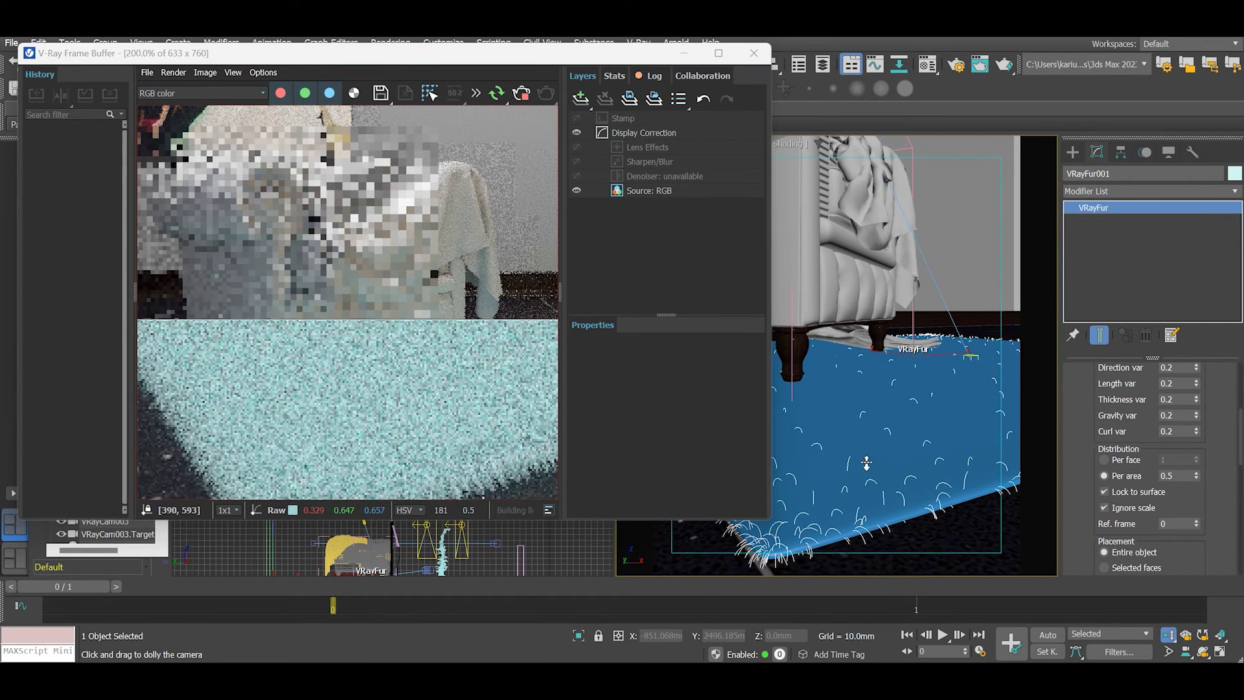
drag(866, 461, 865, 455)
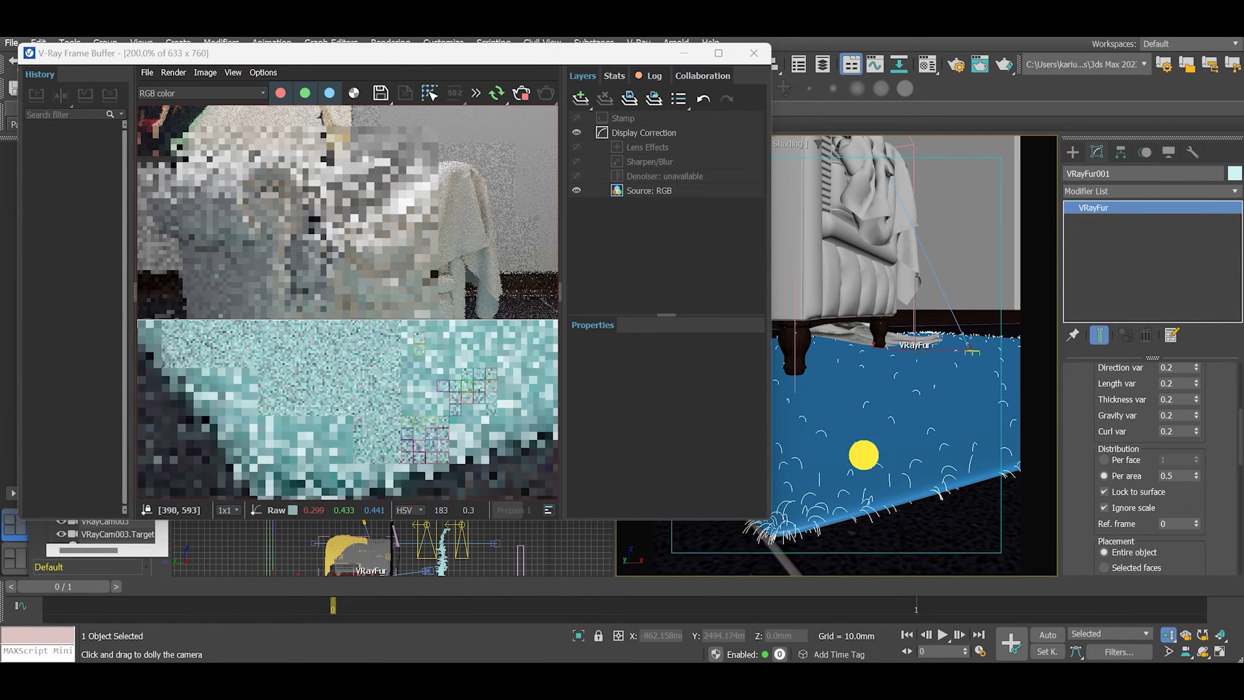
click(828, 438)
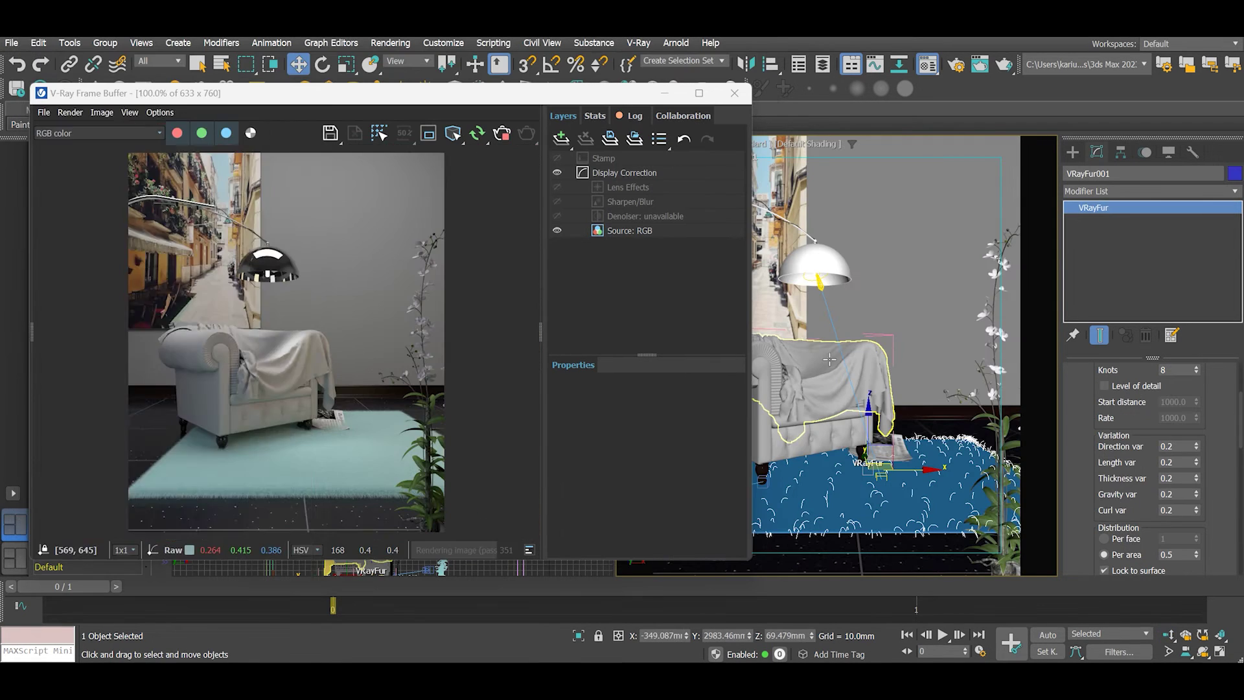
Preview the carpet-textured Material #13 in the Material Editor and examine VRayFur's distribution, mapping and Maps settings.
key(m)
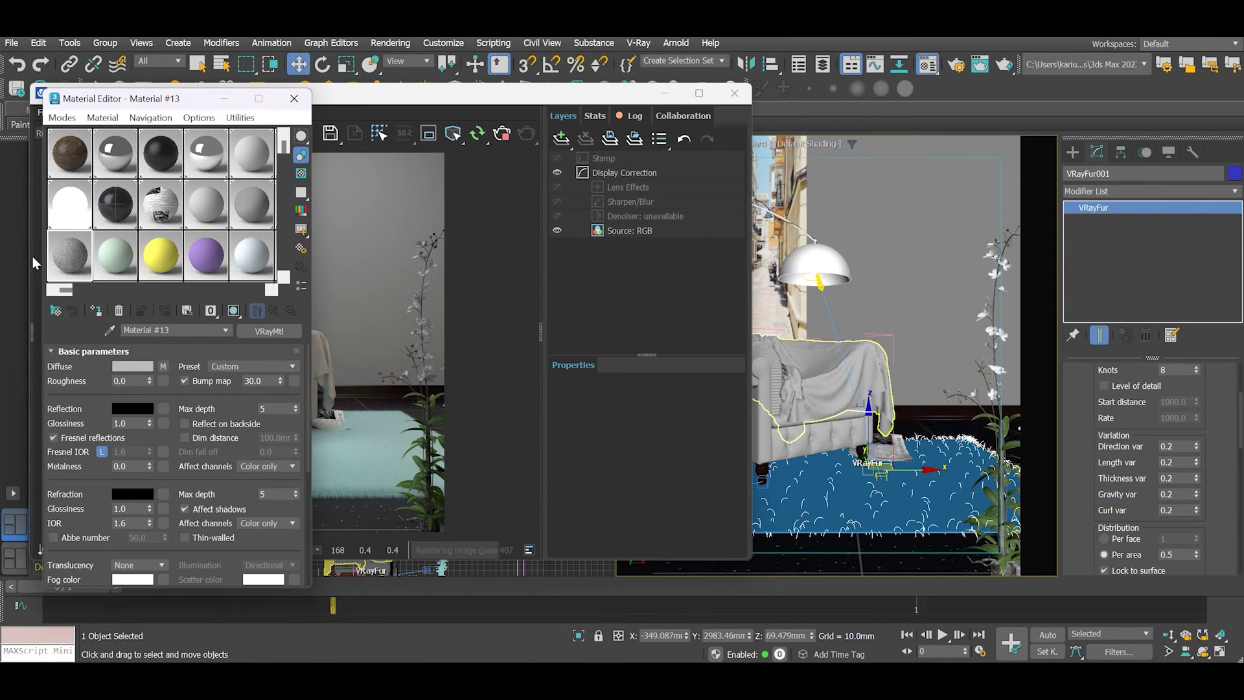
double_click(79, 259)
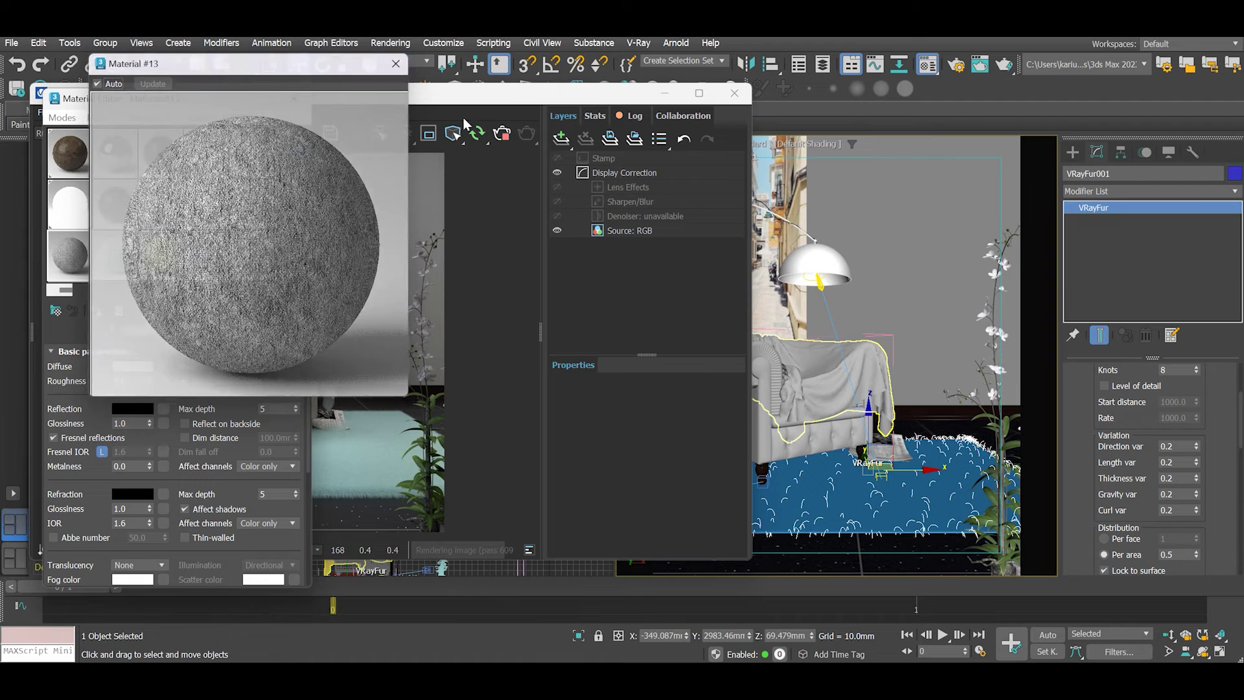
click(397, 63)
scroll(1093, 521, down, 5)
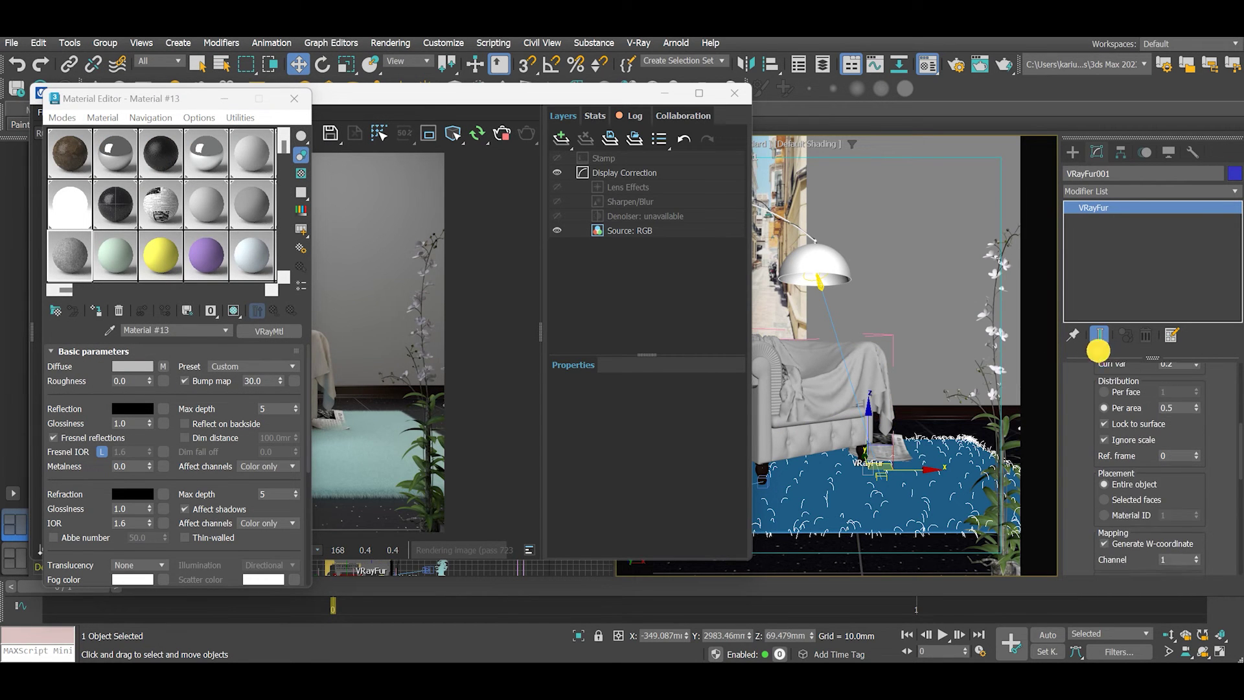
scroll(1214, 414, down, 3)
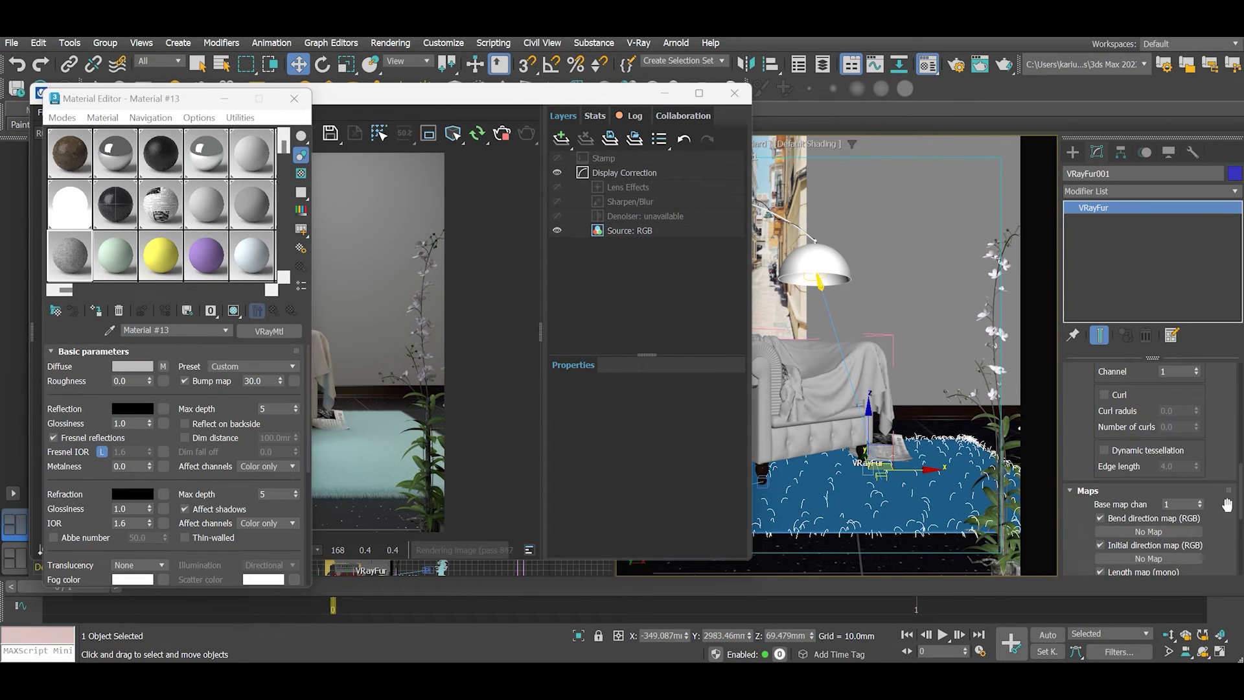
drag(1226, 505, 1223, 396)
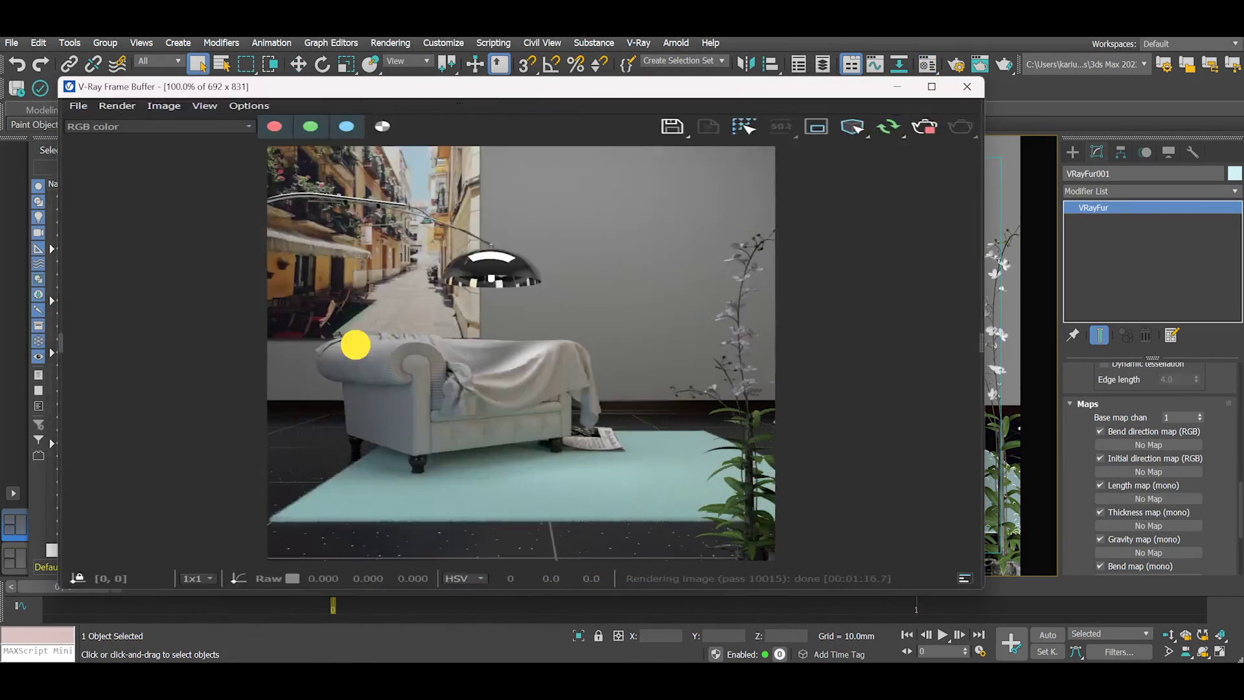
Enable the frame buffer's render history with Use Project Path, and store the current render in it.
click(483, 106)
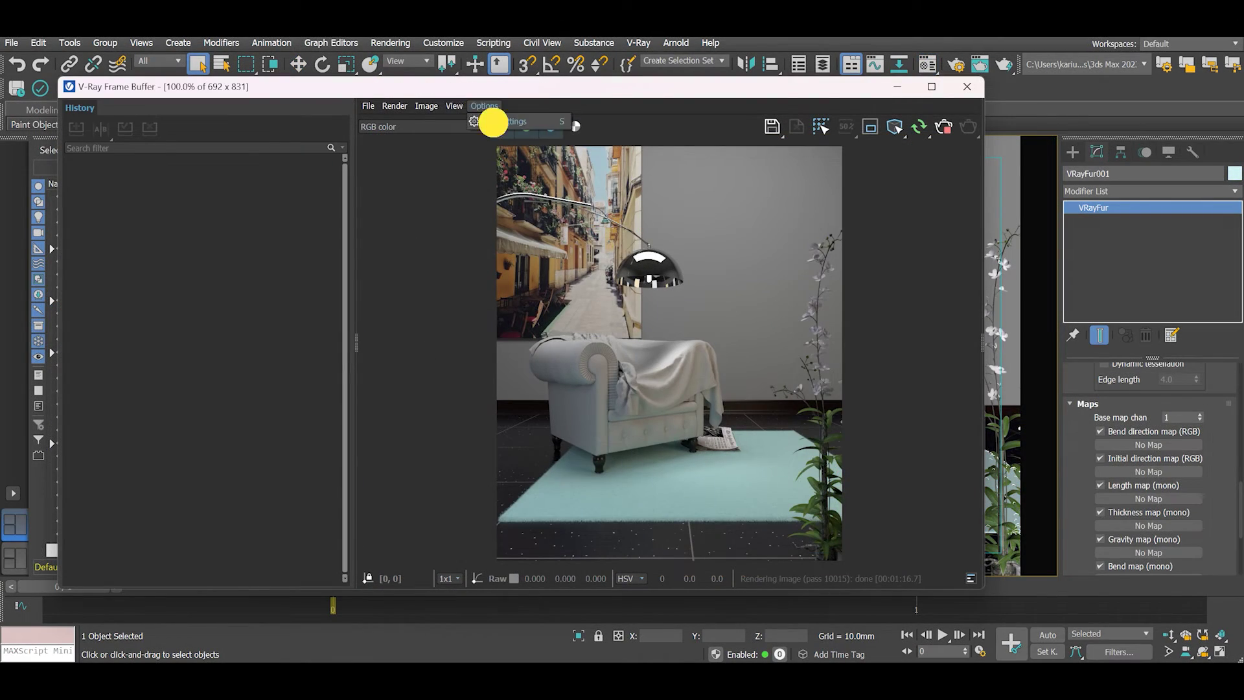
click(493, 120)
click(545, 167)
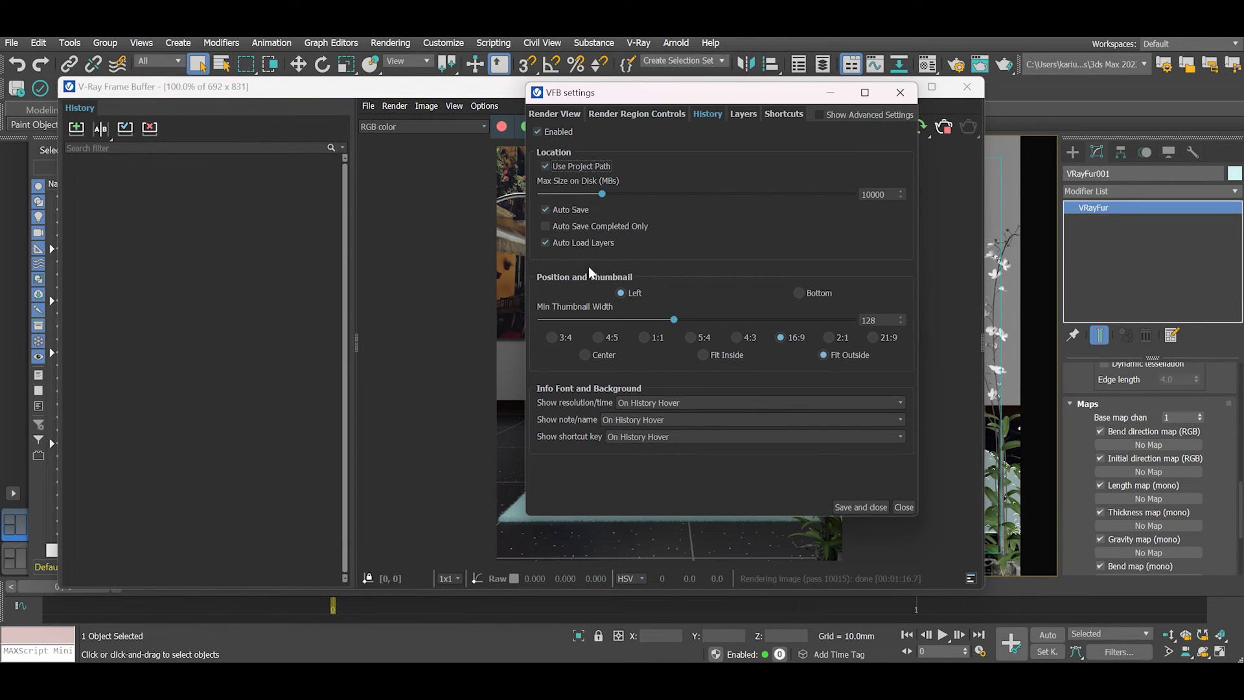
click(861, 507)
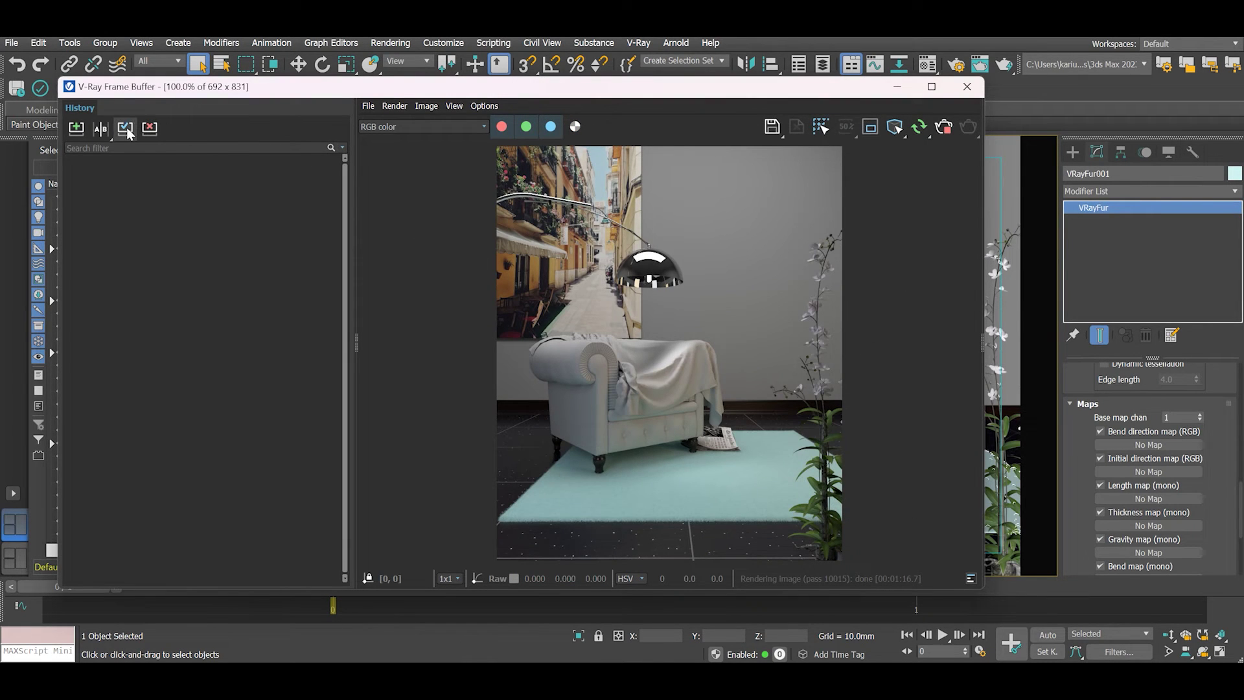
click(74, 128)
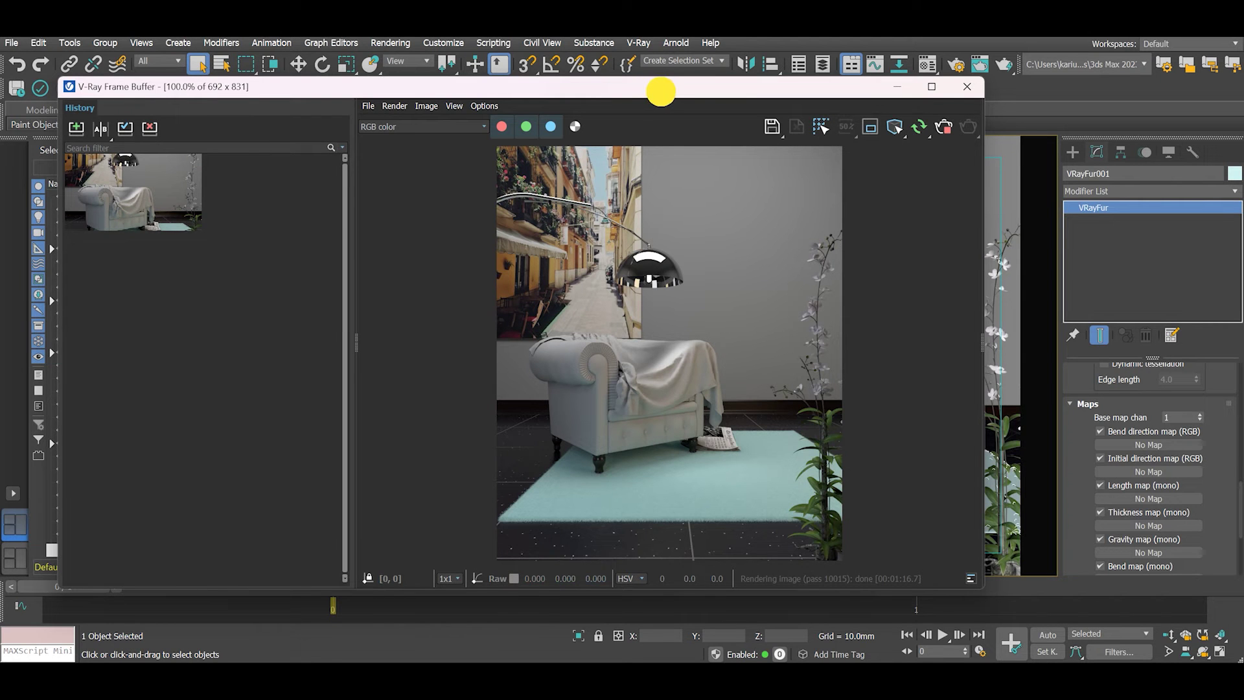
Assign Material #13's carpet texture map as an instance to VRayFur's Length map.
drag(660, 91, 611, 86)
key(m)
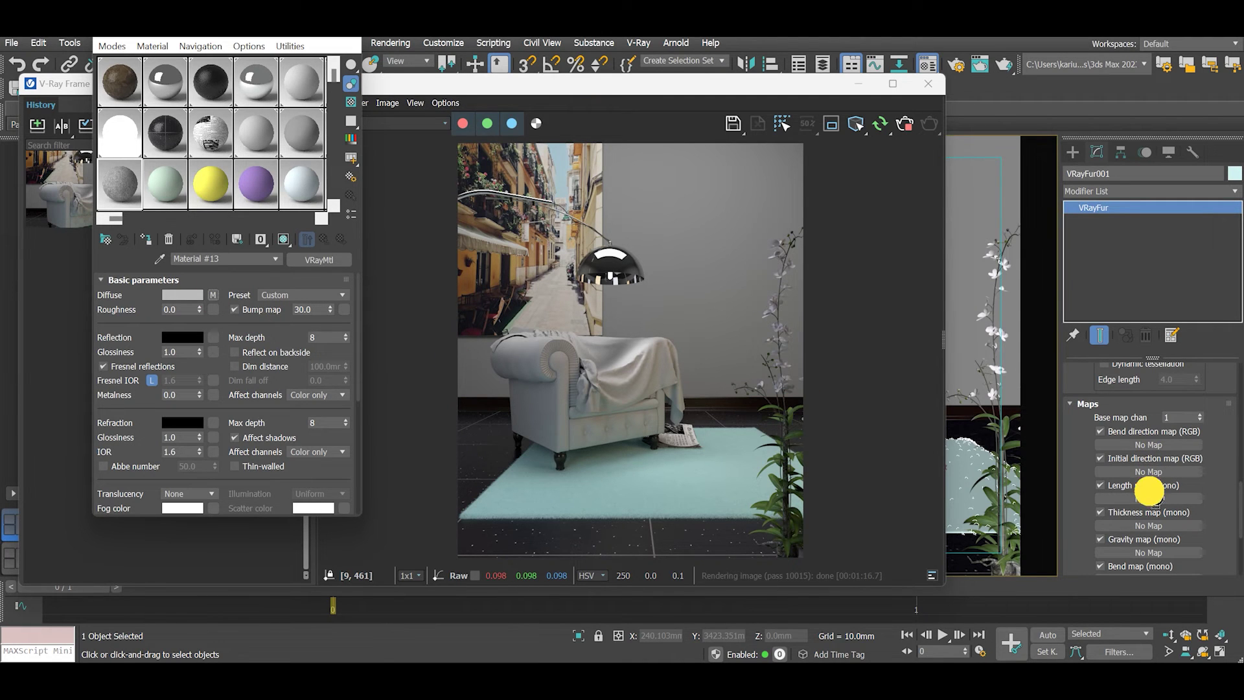
drag(1148, 498, 1149, 499)
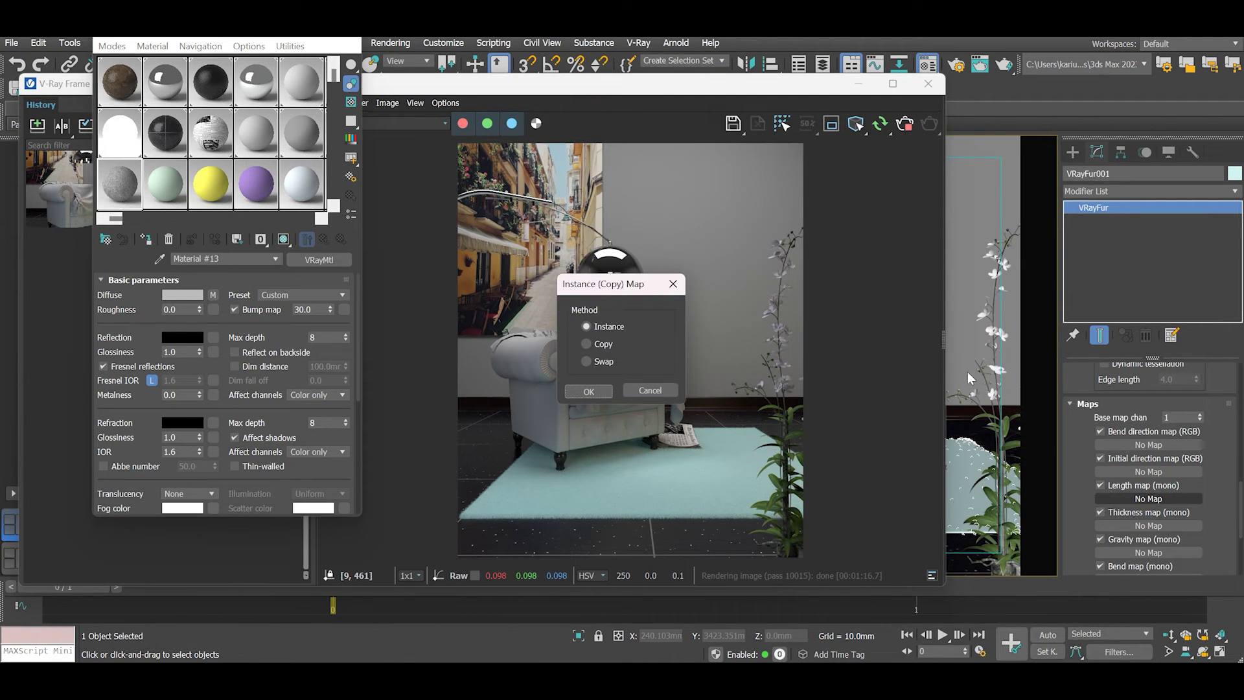
click(597, 392)
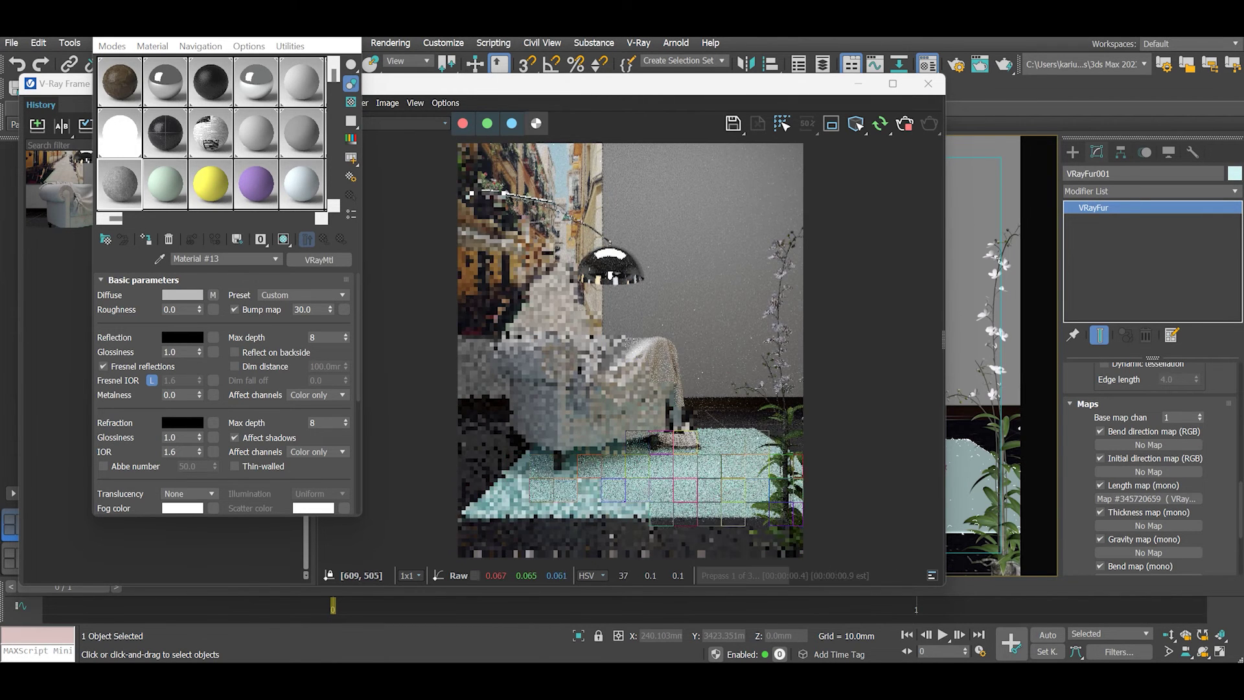
click(345, 28)
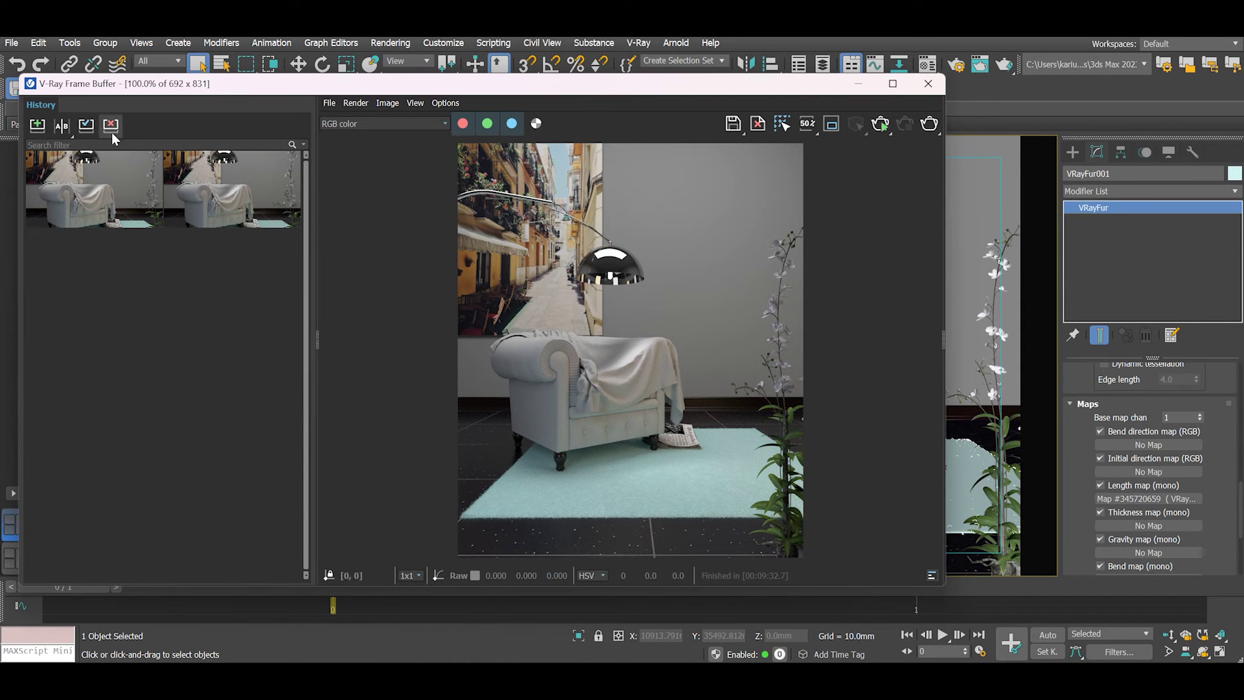
Compare the two stored renders in A/B mode, shifting the divider across the rug.
click(62, 127)
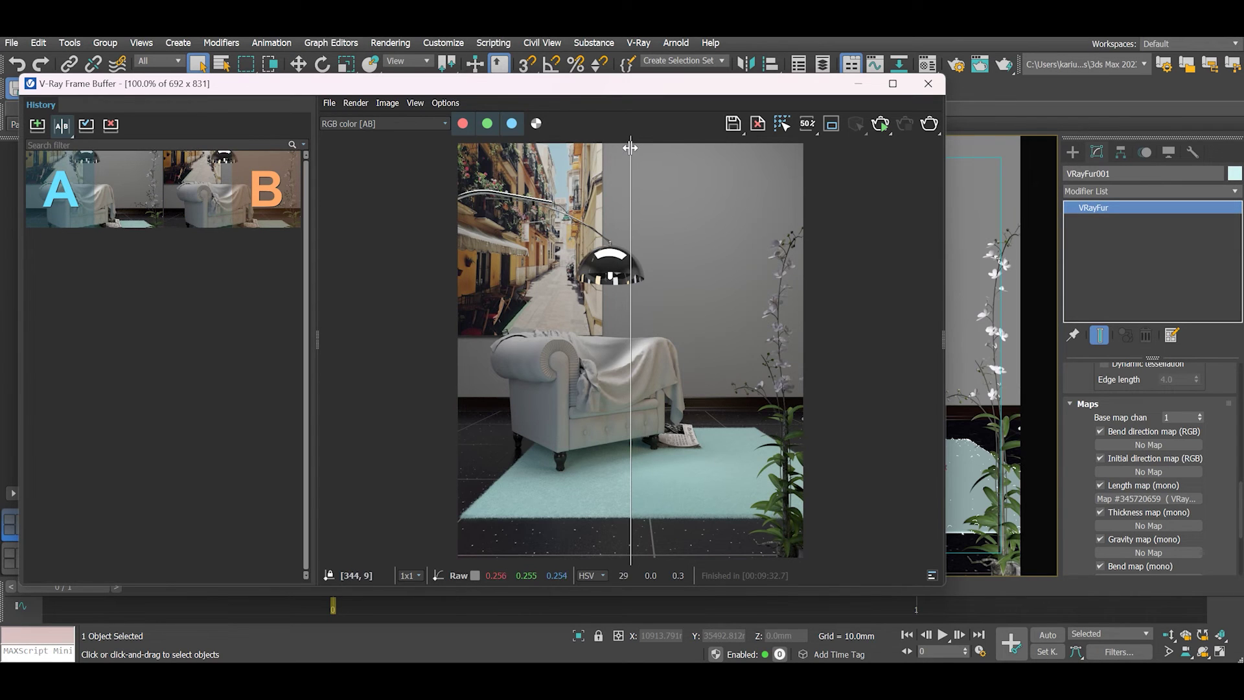
drag(629, 148, 653, 163)
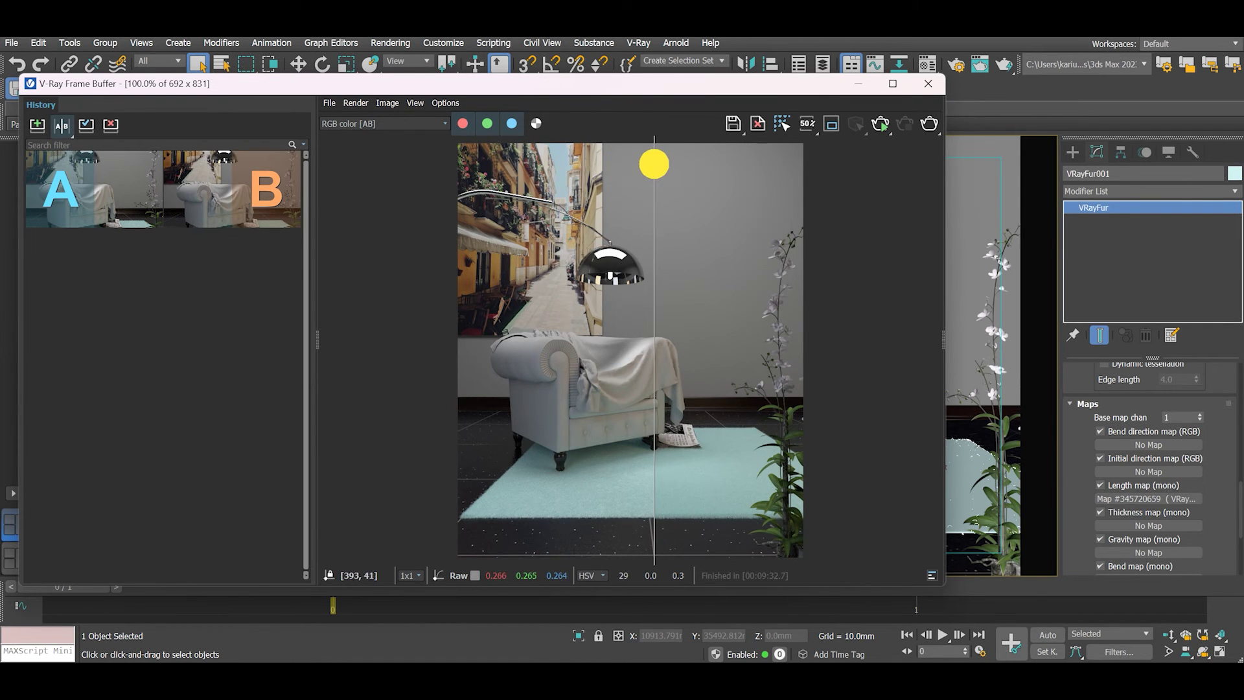
scroll(713, 476, up, 1)
scroll(686, 444, down, 1)
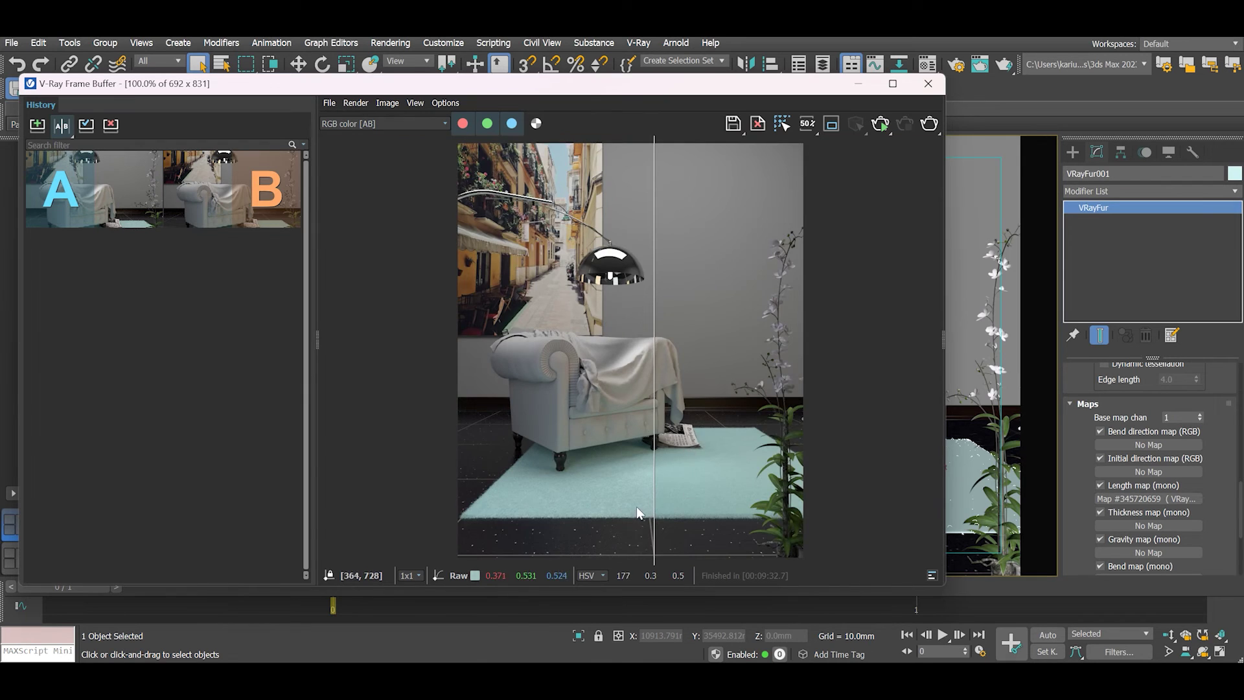
scroll(583, 416, up, 1)
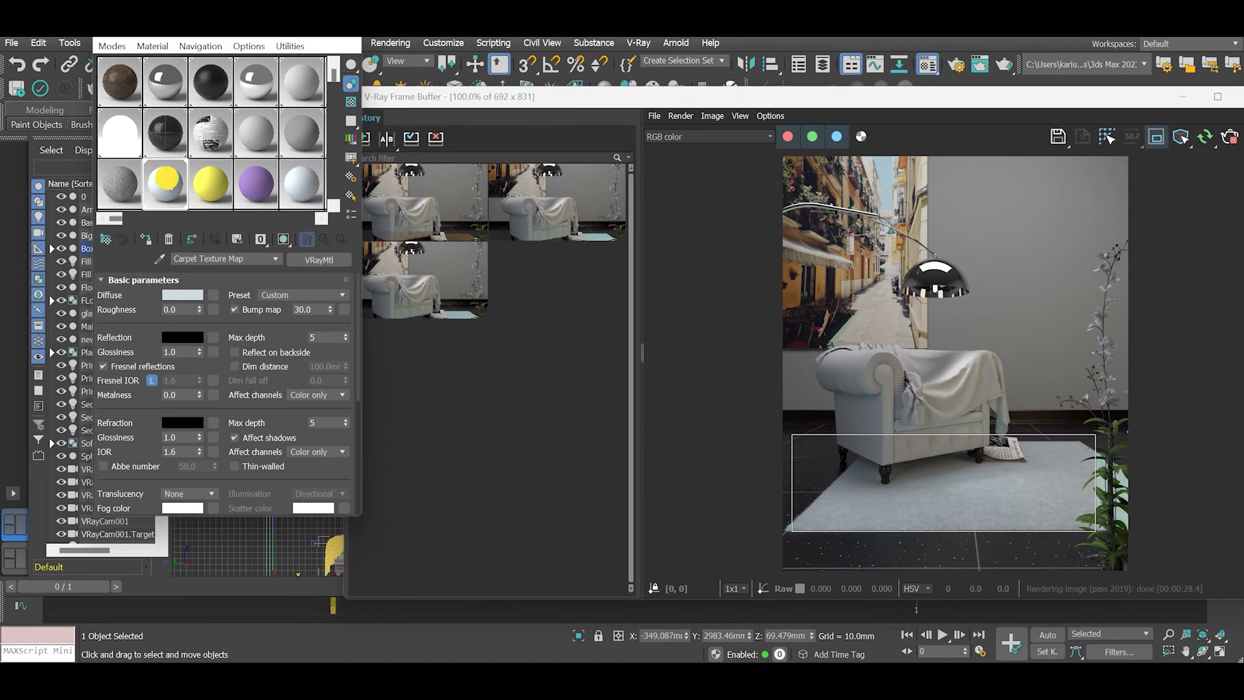
Change the Carpet Texture Map material's type from VRayMtl to VRayHairNextMtl.
click(318, 261)
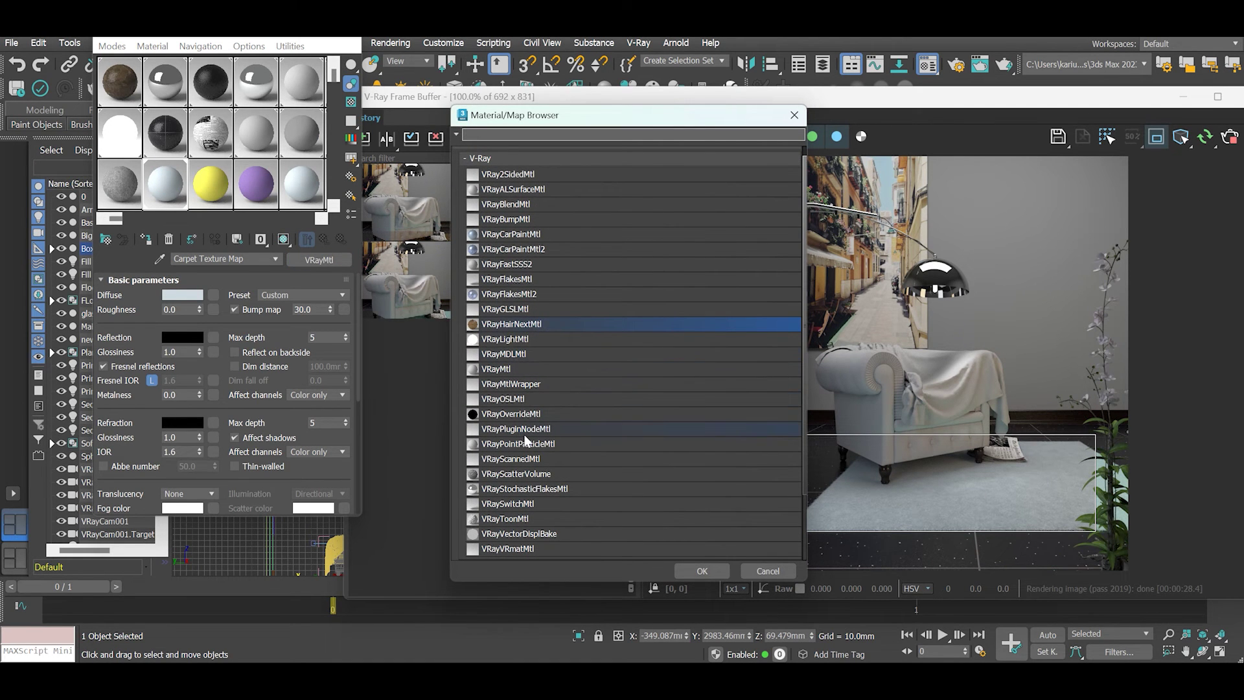
scroll(526, 441, down, 1)
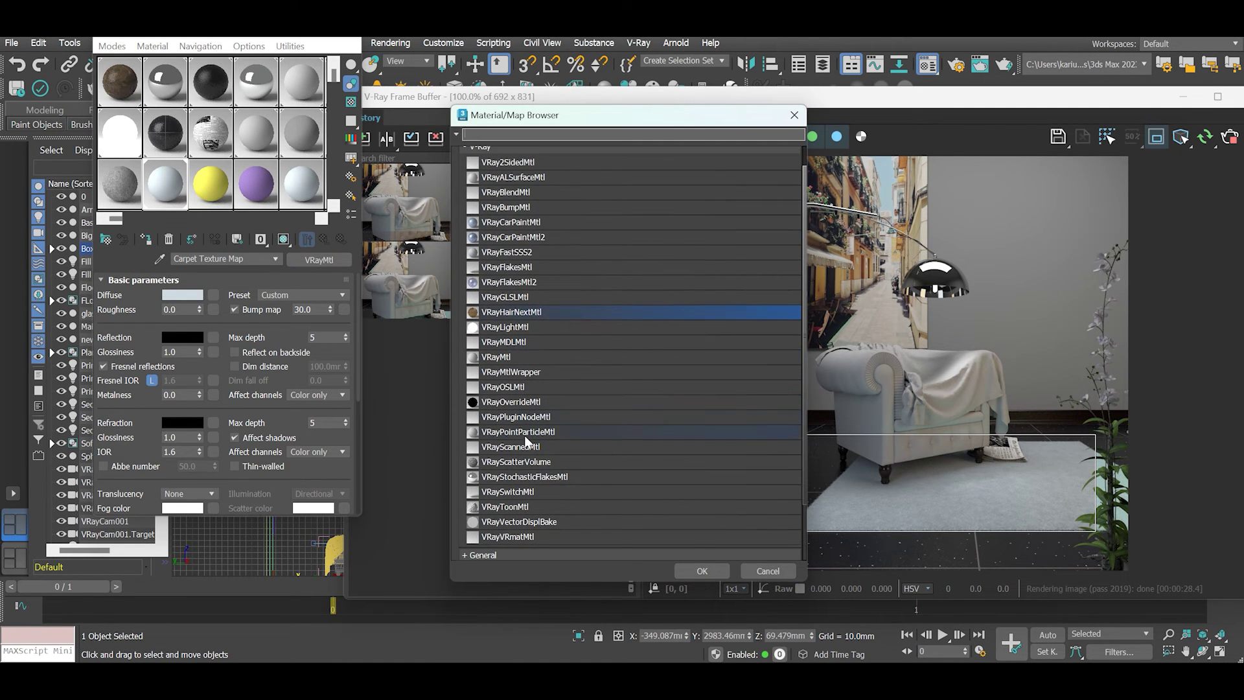
double_click(505, 312)
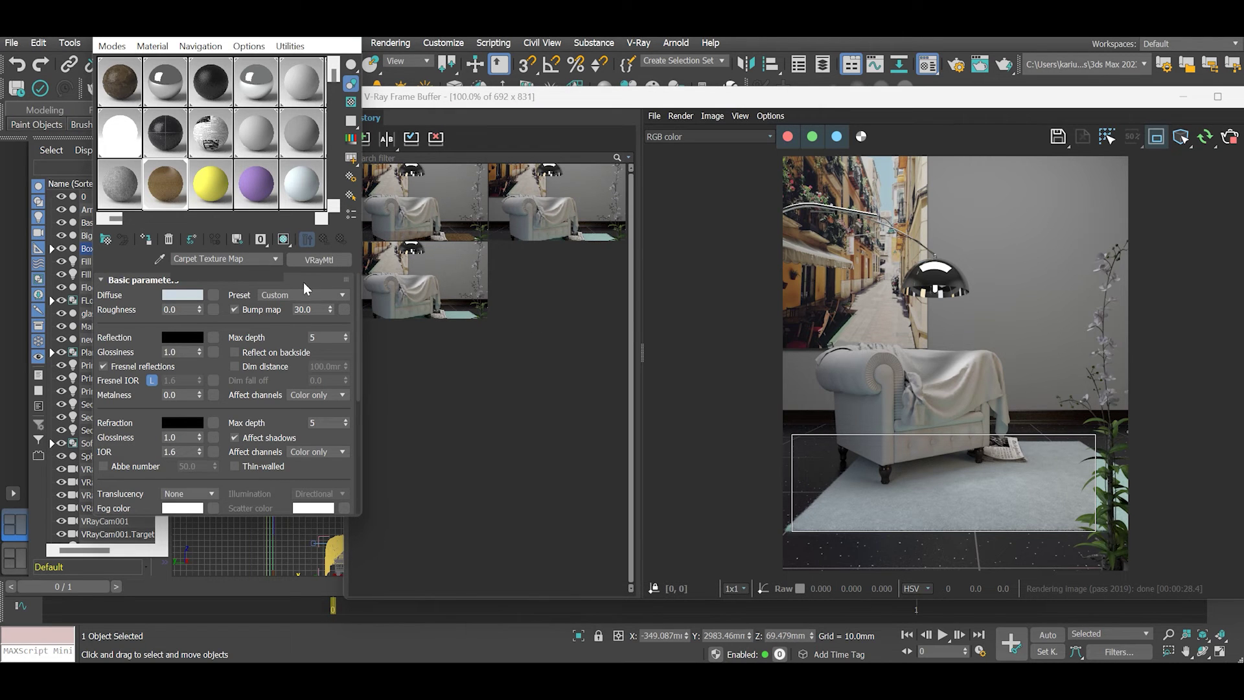
drag(852, 106, 821, 107)
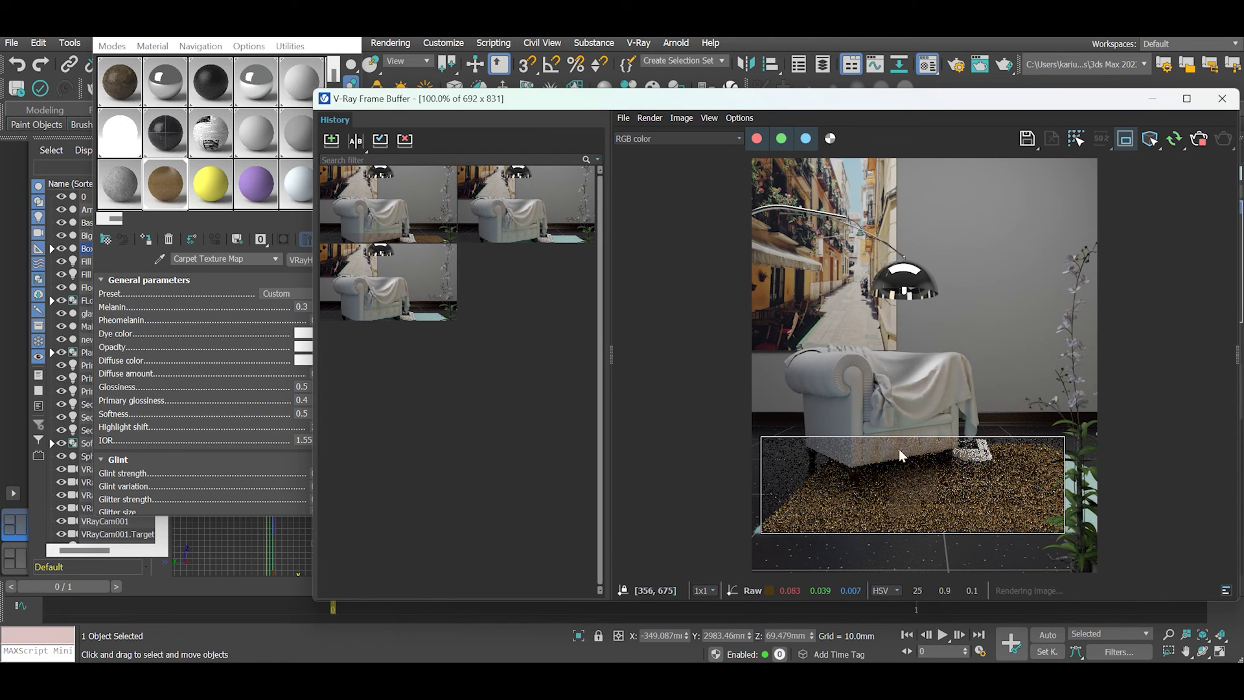
drag(508, 106, 558, 79)
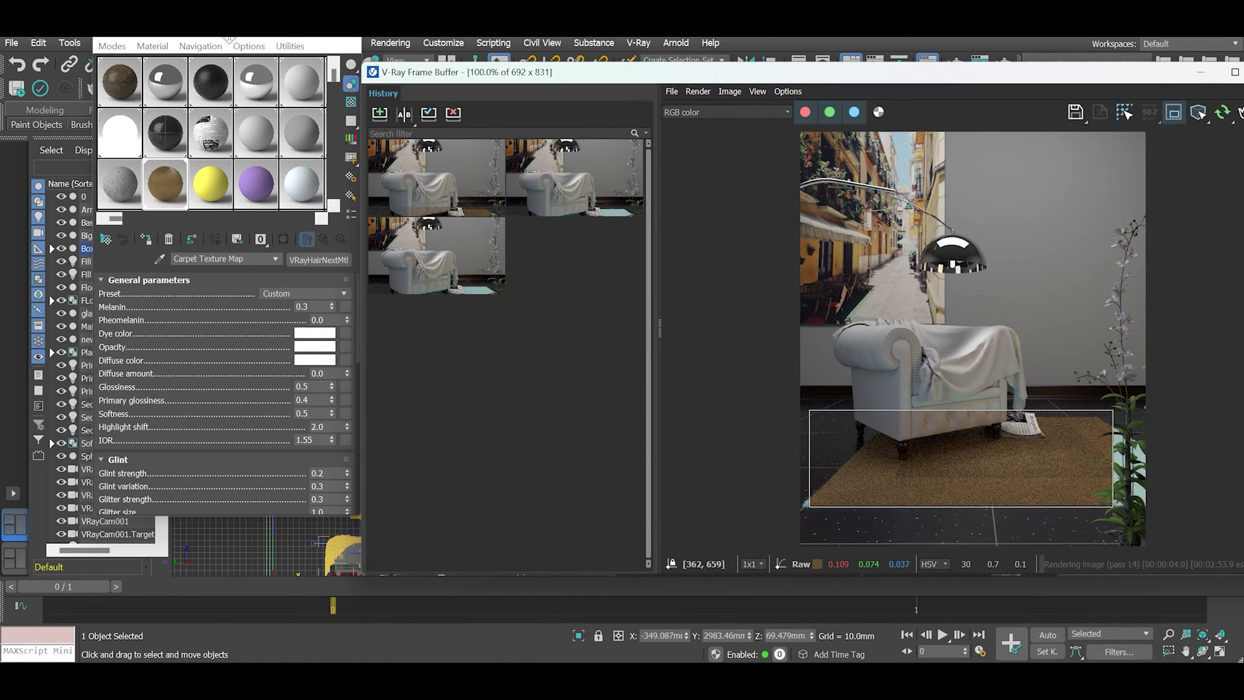
drag(232, 35, 205, 66)
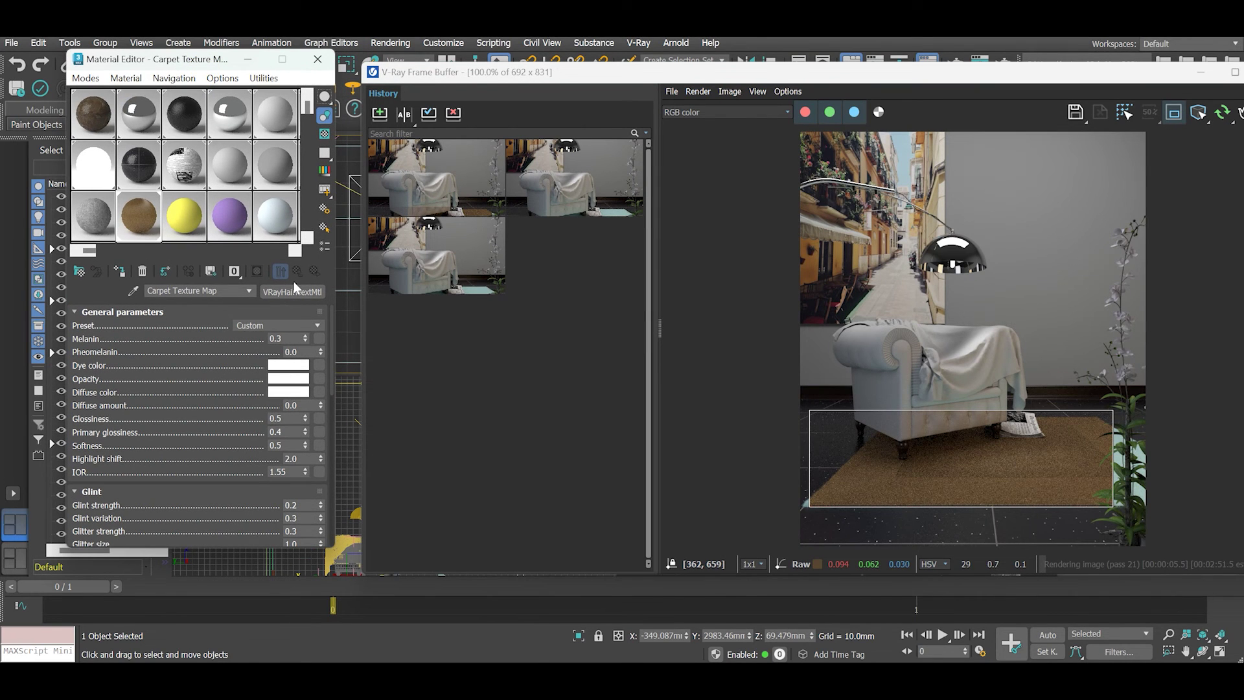
Set the hair material's preset to White and inspect the rug up close in the render.
click(317, 326)
click(274, 339)
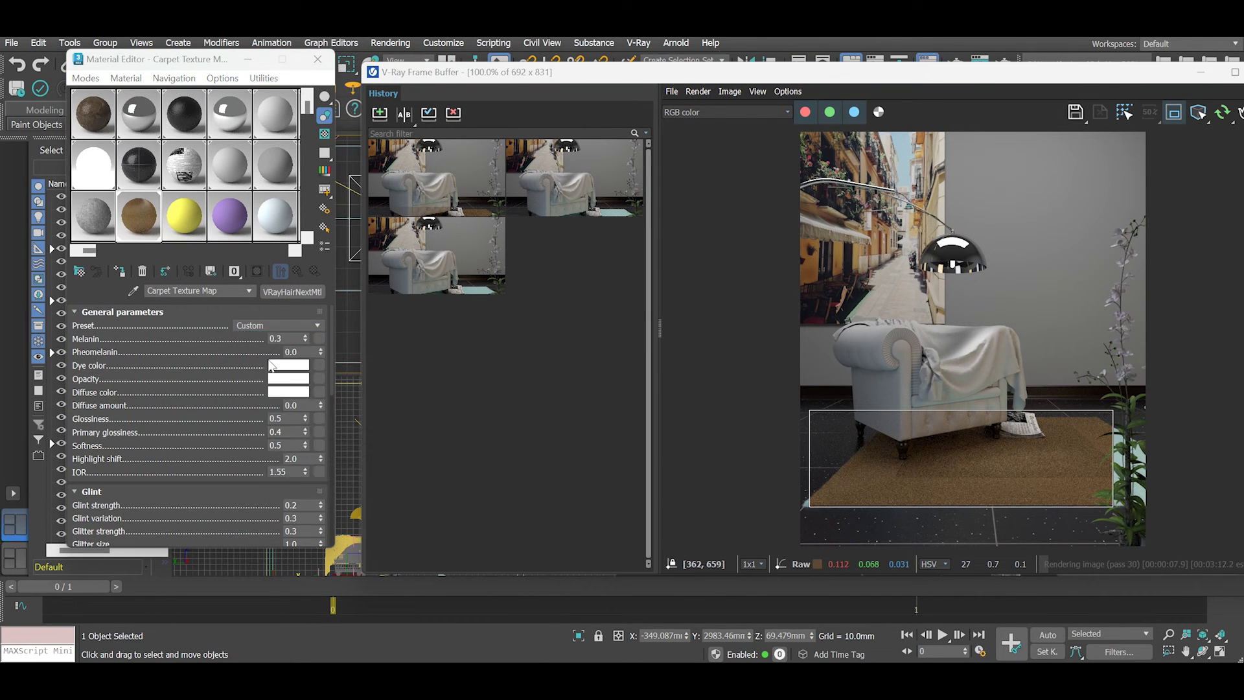
click(255, 328)
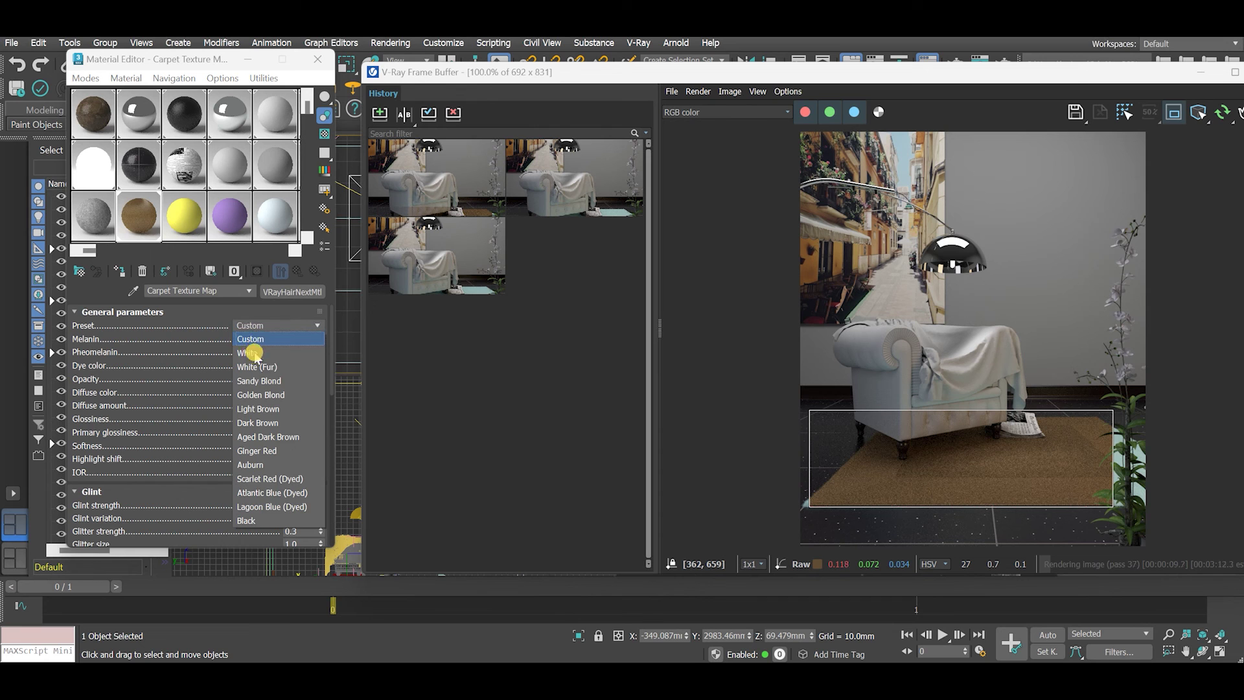
click(256, 339)
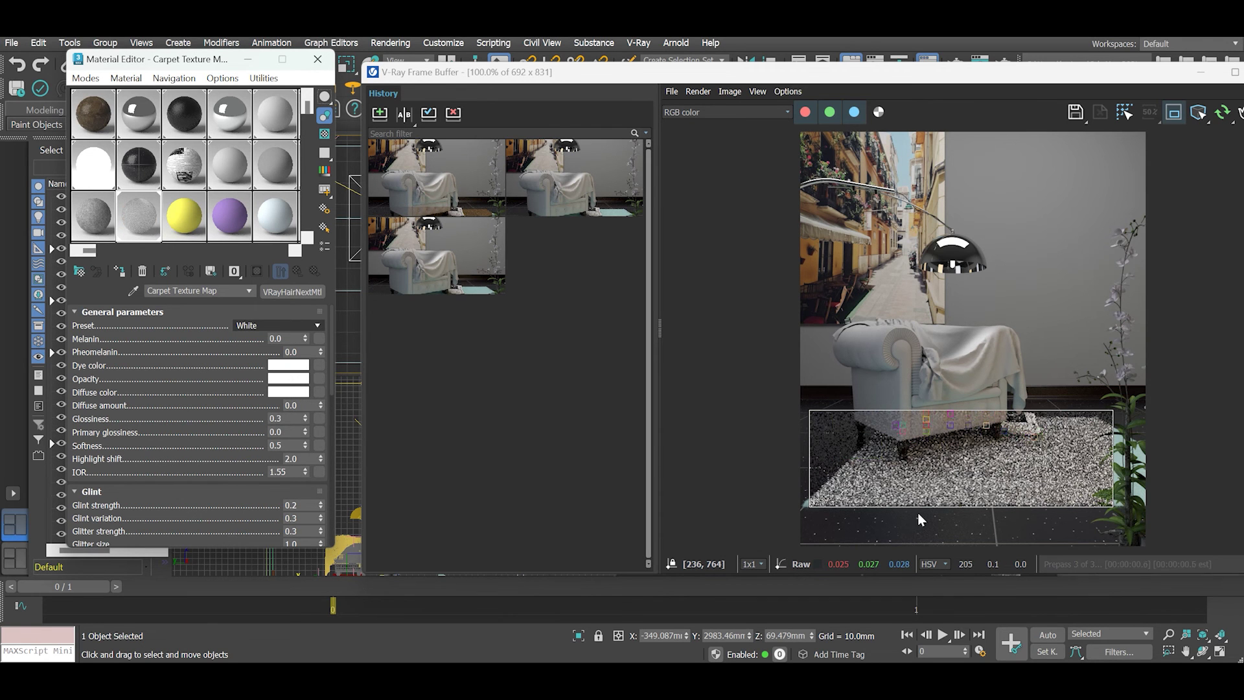
scroll(1069, 484, up, 1)
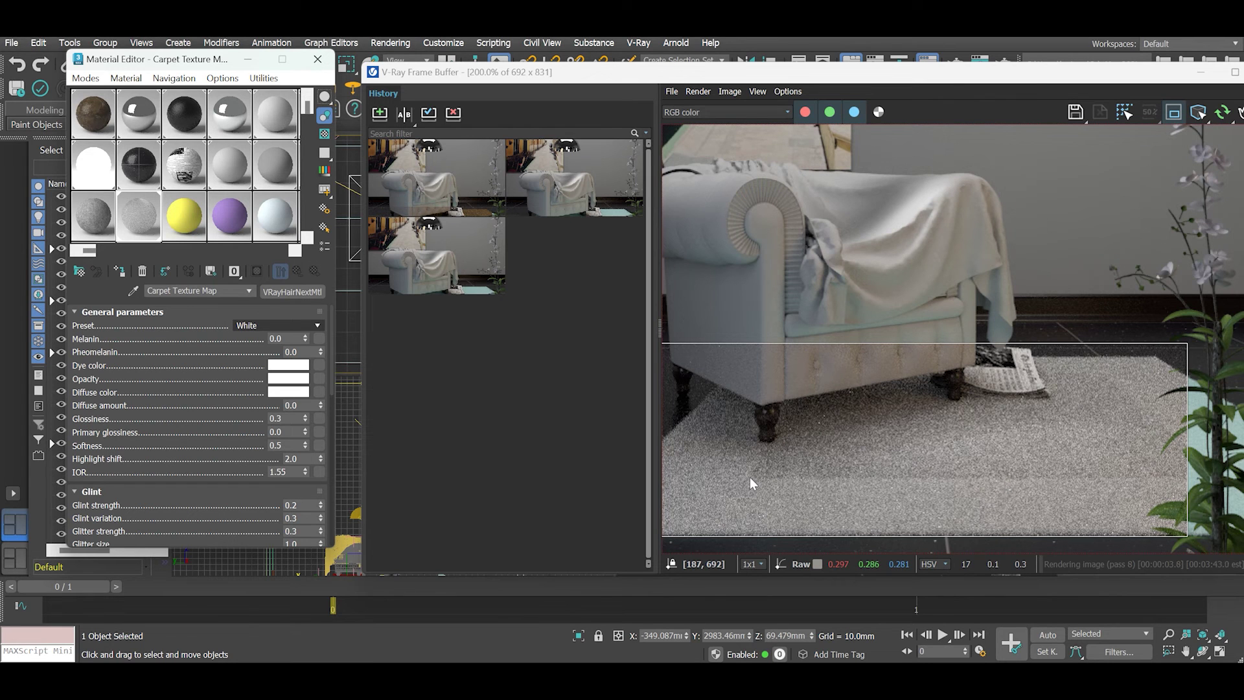
scroll(749, 476, down, 1)
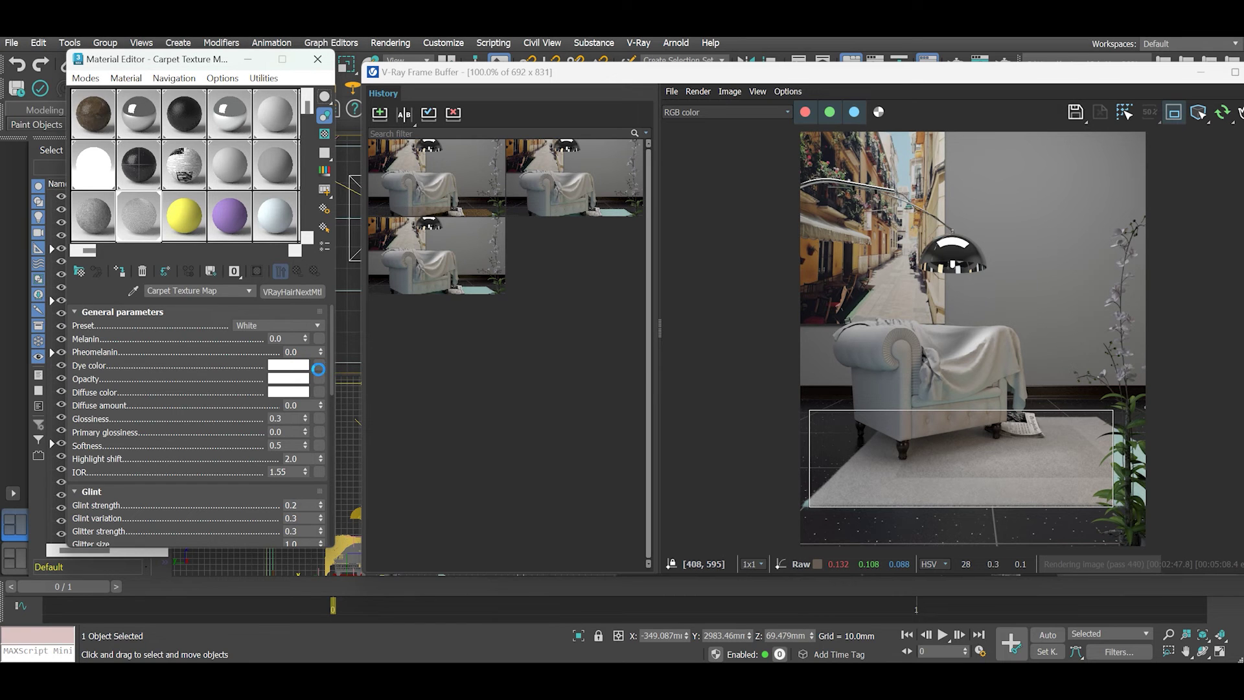
Load carpet-textures-3 as a VRayBitmap into the hair material's Dye color, and clear the render region to render the full frame.
click(318, 369)
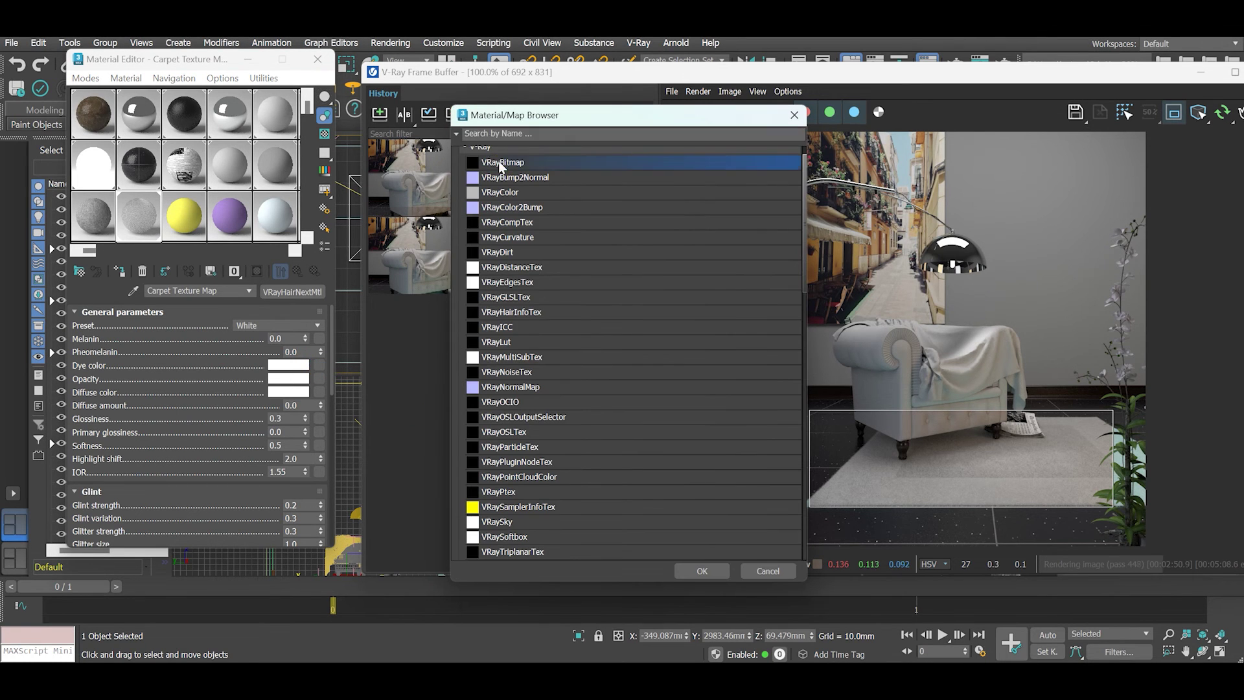
double_click(494, 163)
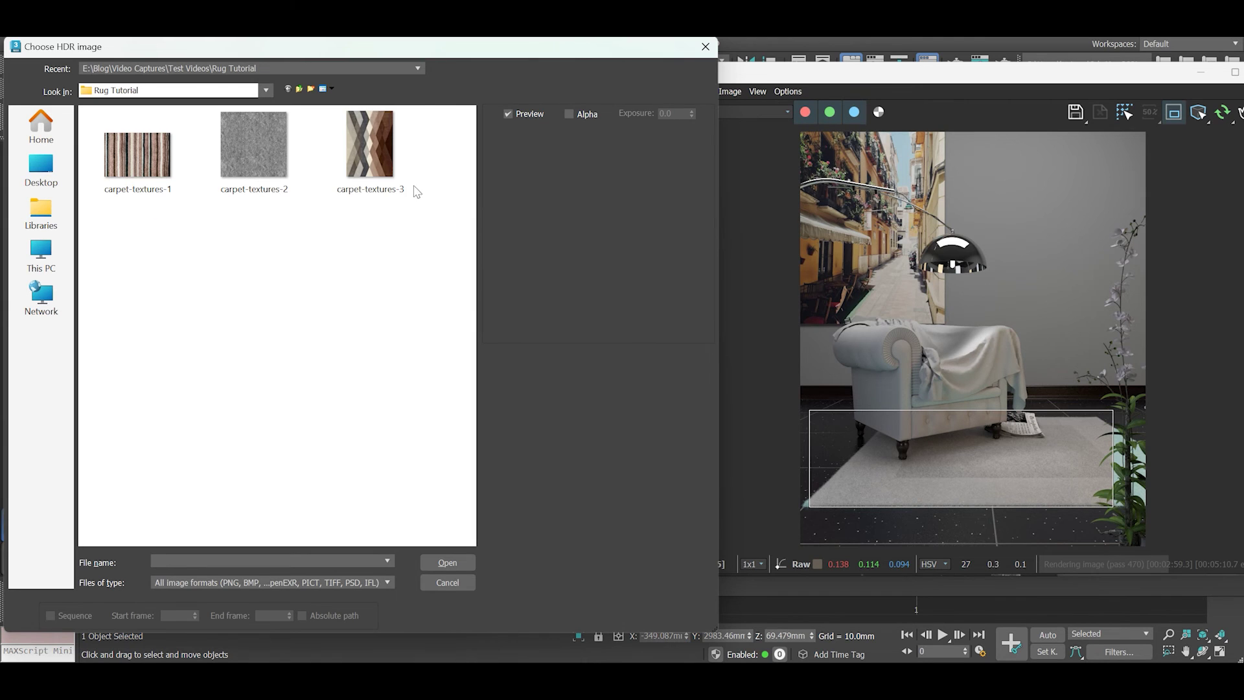
click(368, 155)
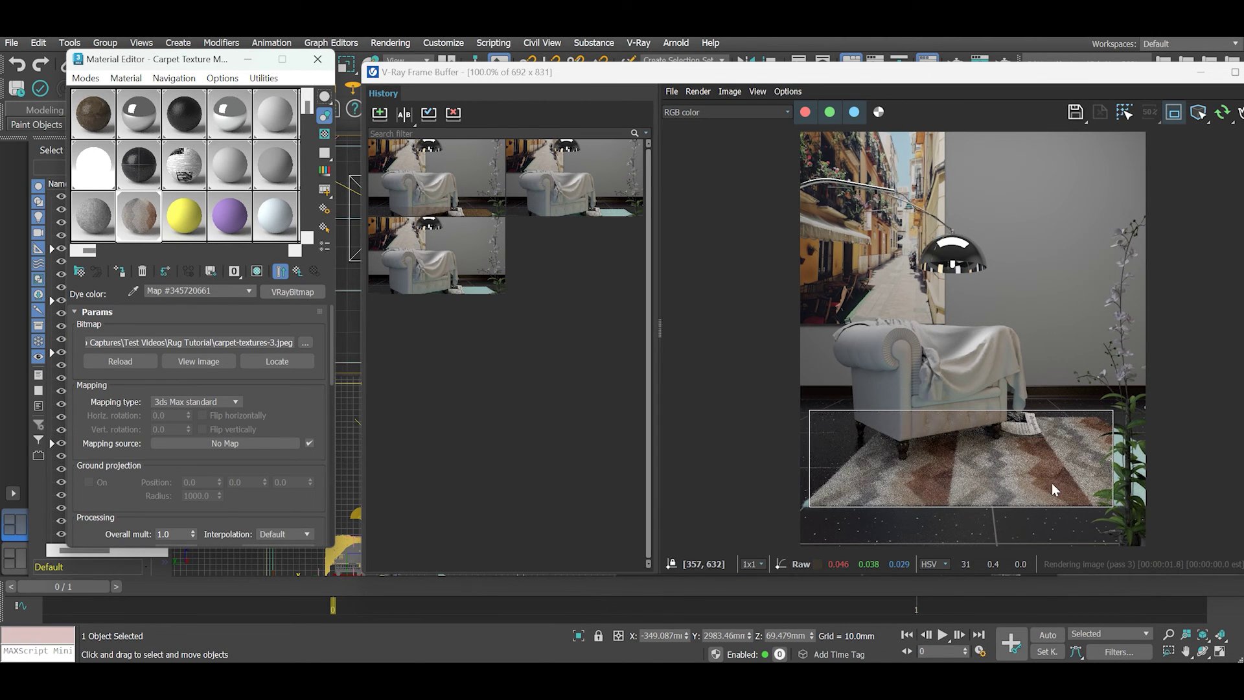
scroll(1053, 481, up, 1)
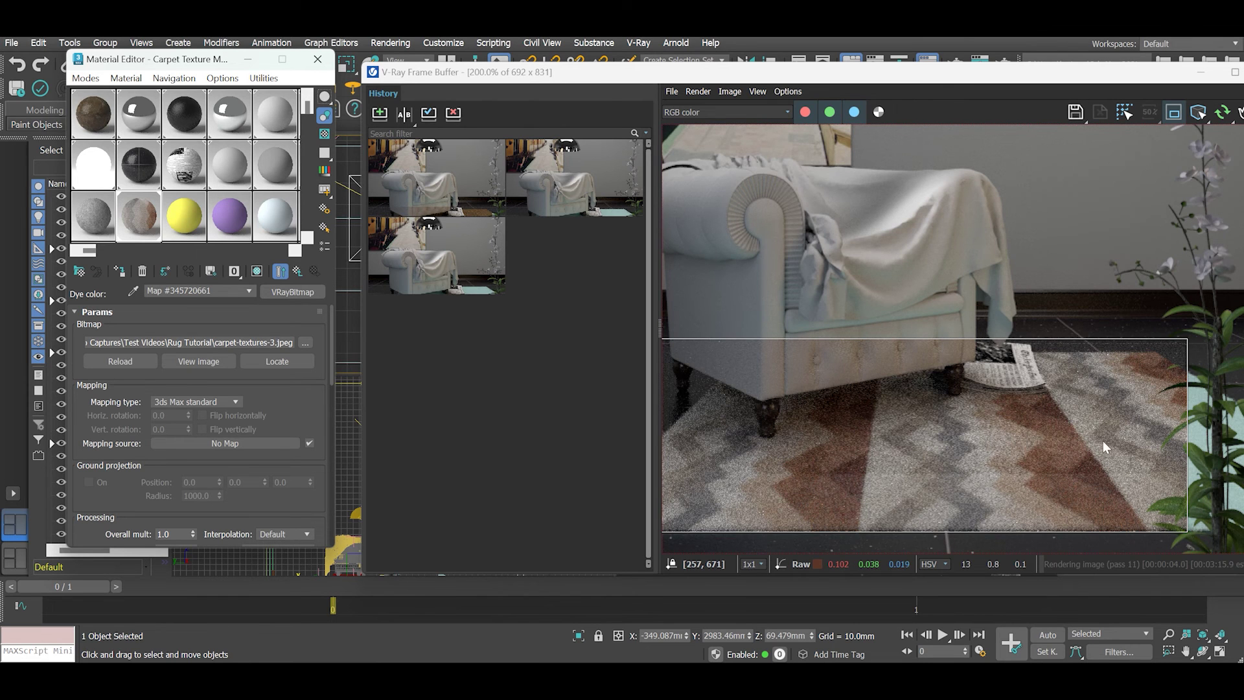
scroll(888, 422, down, 1)
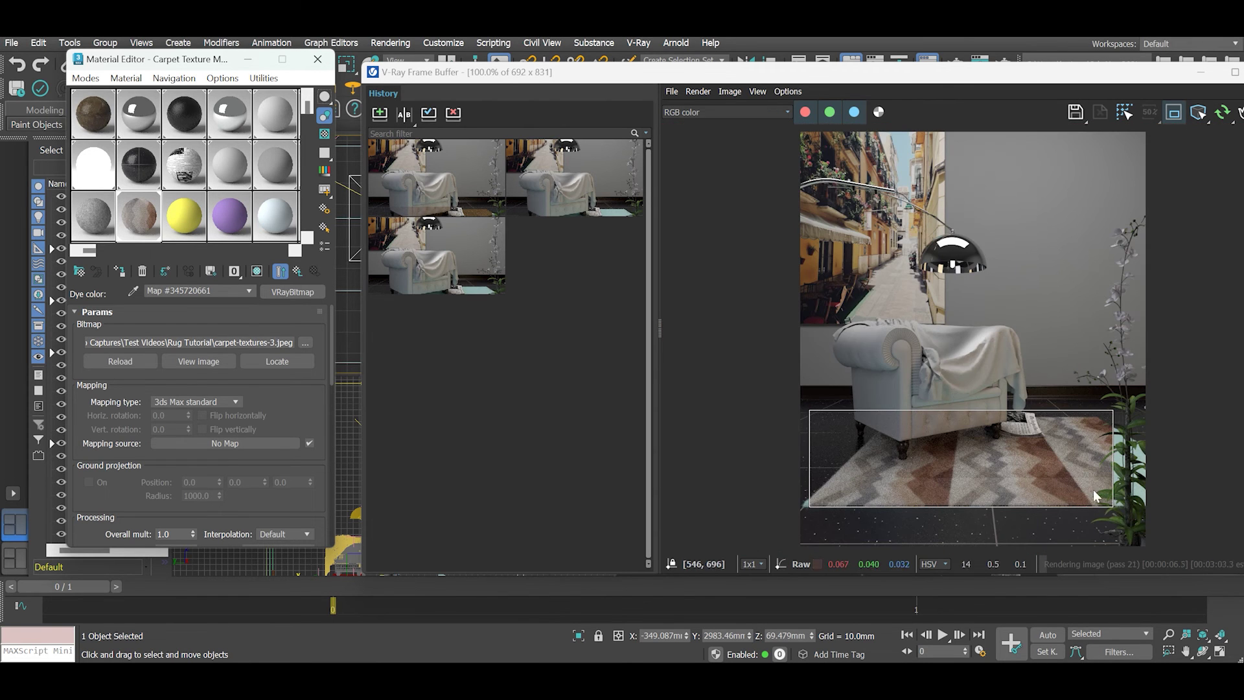
click(1125, 113)
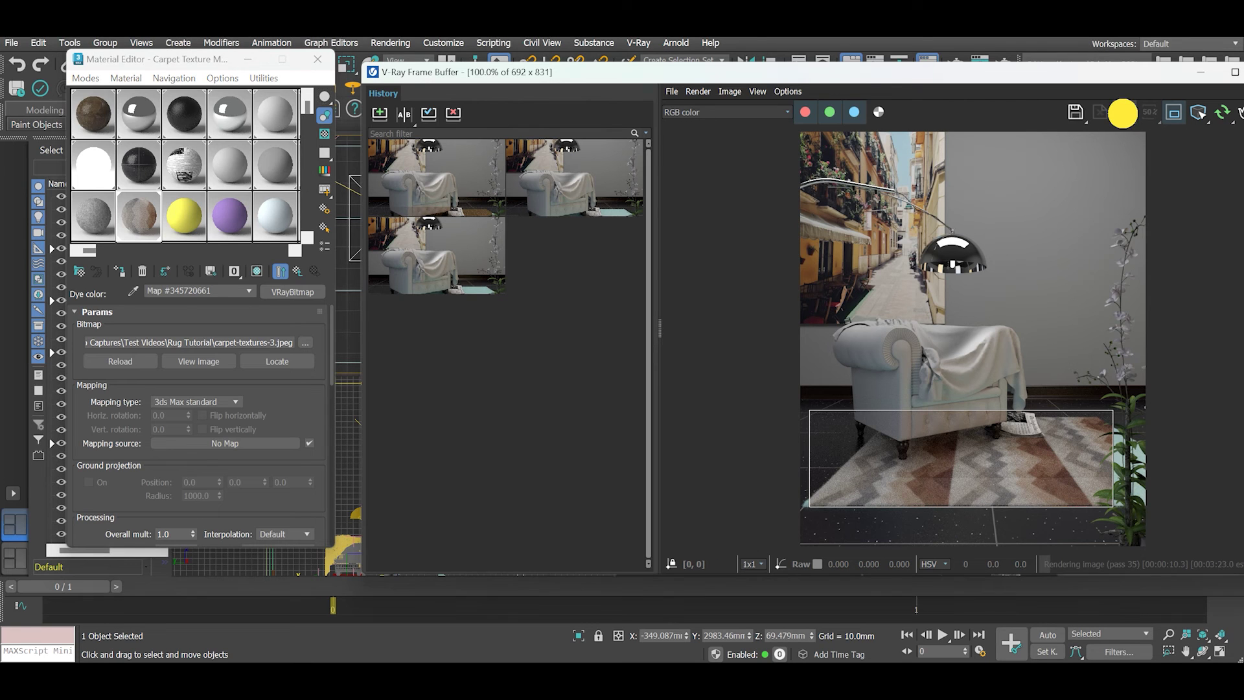
click(1177, 116)
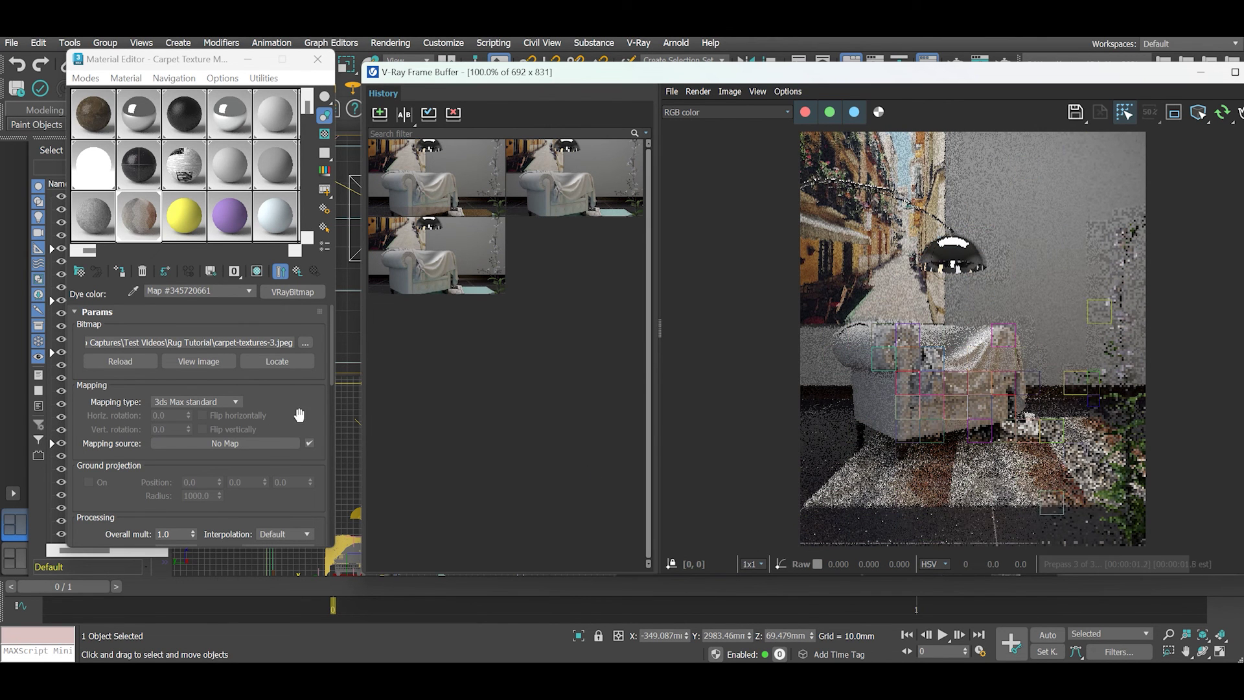
Return to the parent hair material and set its Random melanin to 0.5.
click(280, 271)
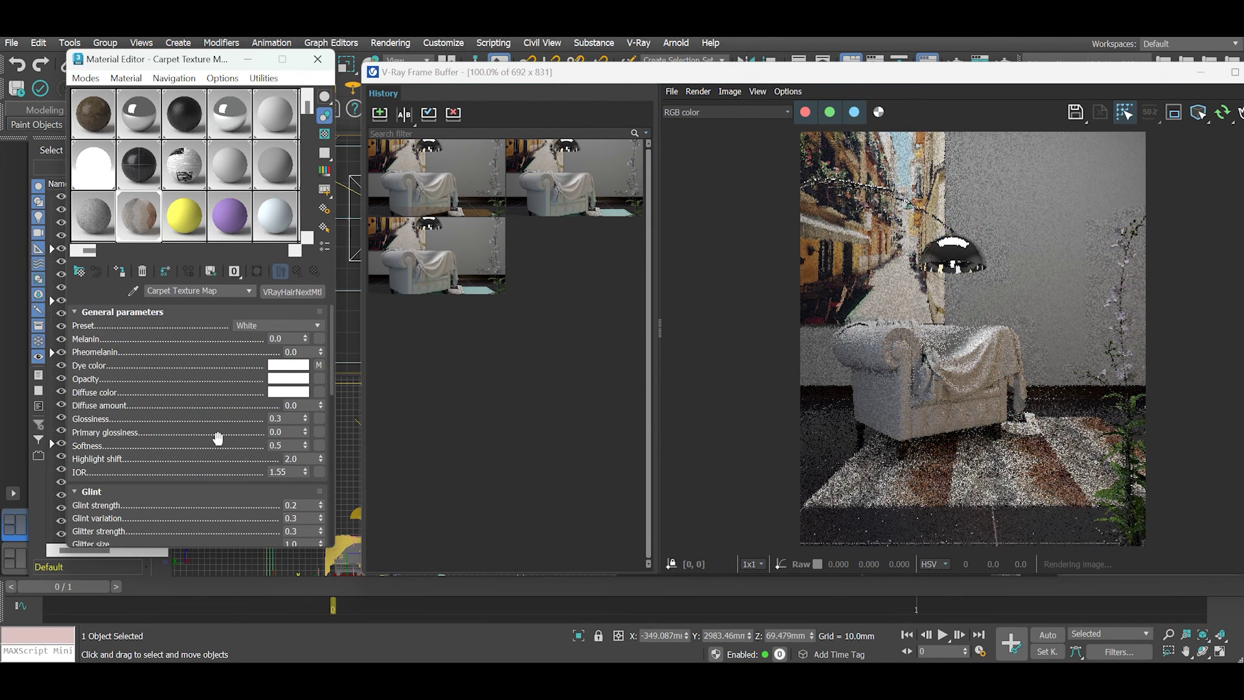
drag(220, 421, 221, 297)
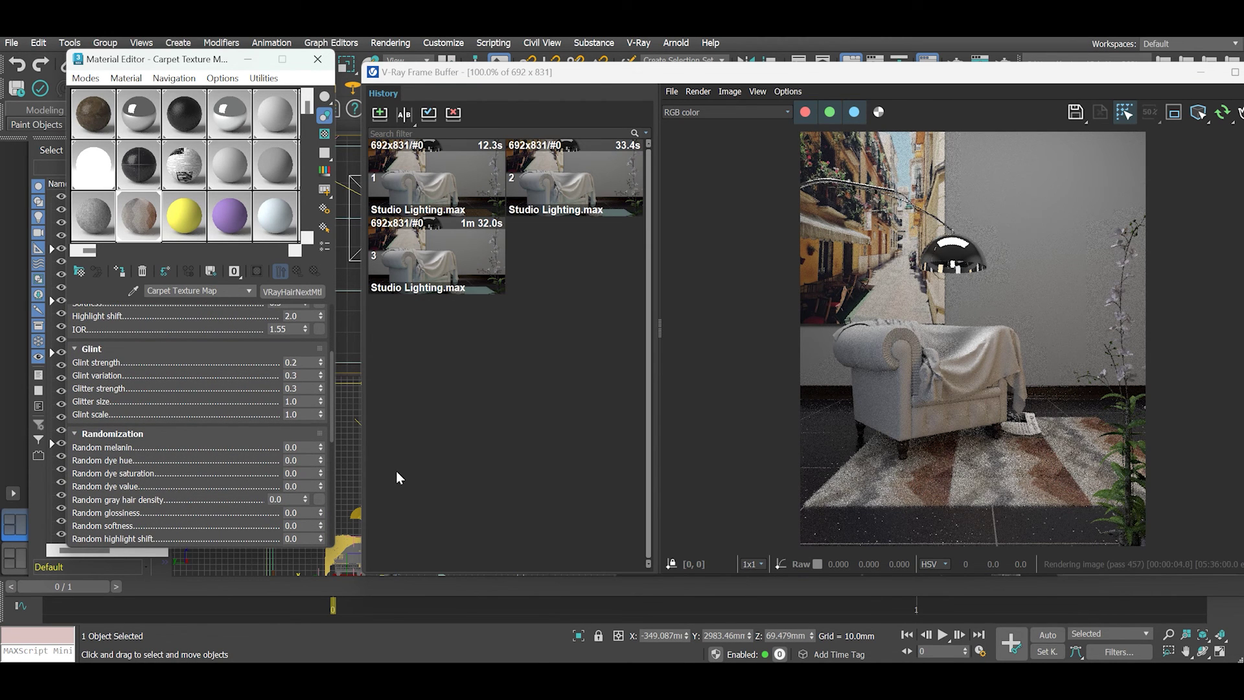
scroll(268, 430, down, 3)
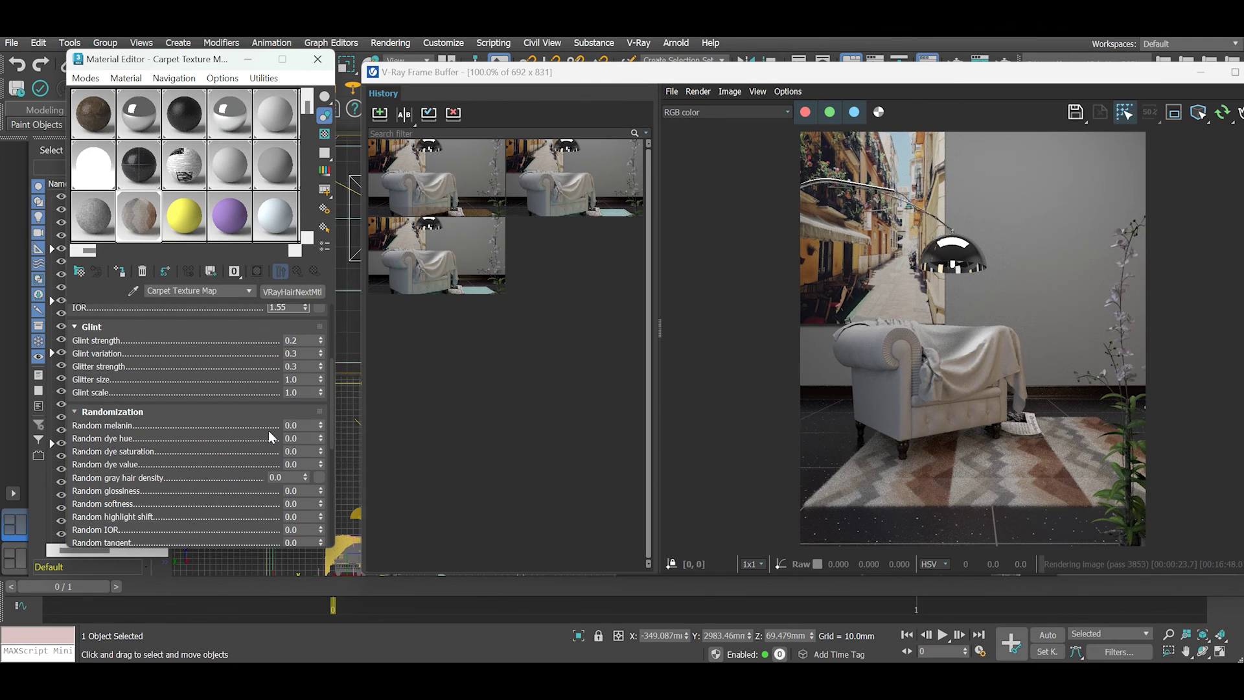
click(304, 409)
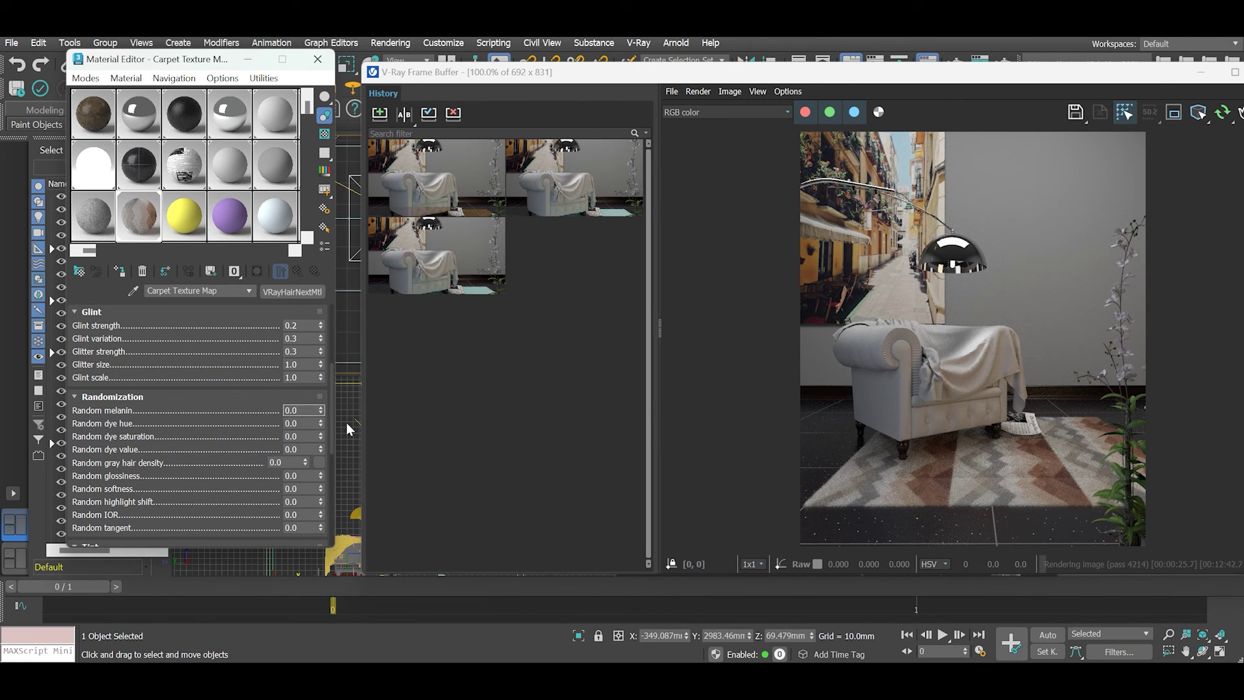
text(0.5)
key(Return)
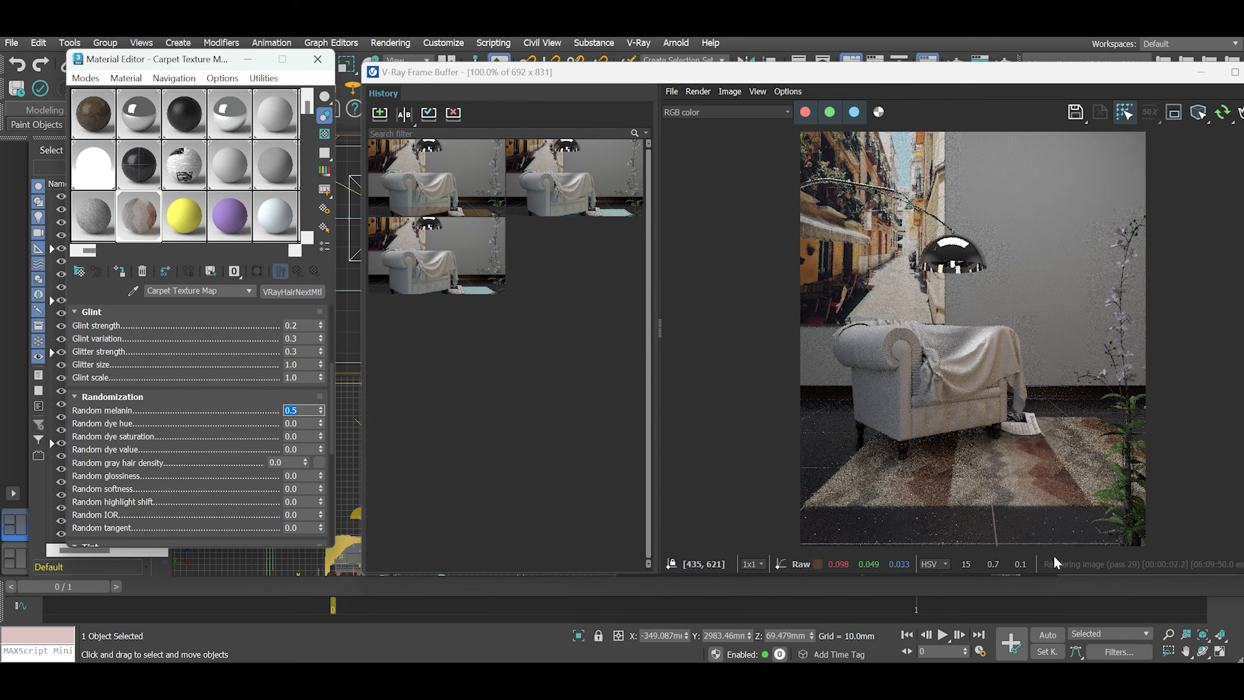
Examine the rug in the render at 200% and full frame, and review the hair material's Randomization and General parameters.
key(Tab)
key(Tab)
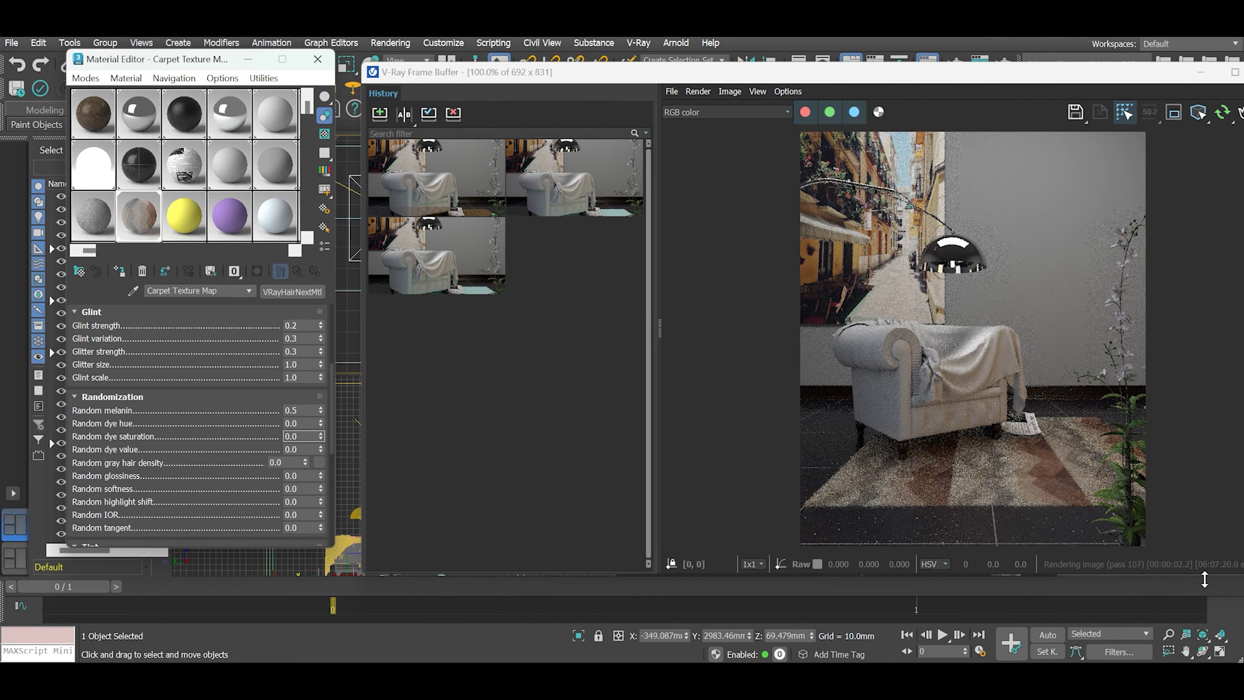
scroll(1095, 491, up, 1)
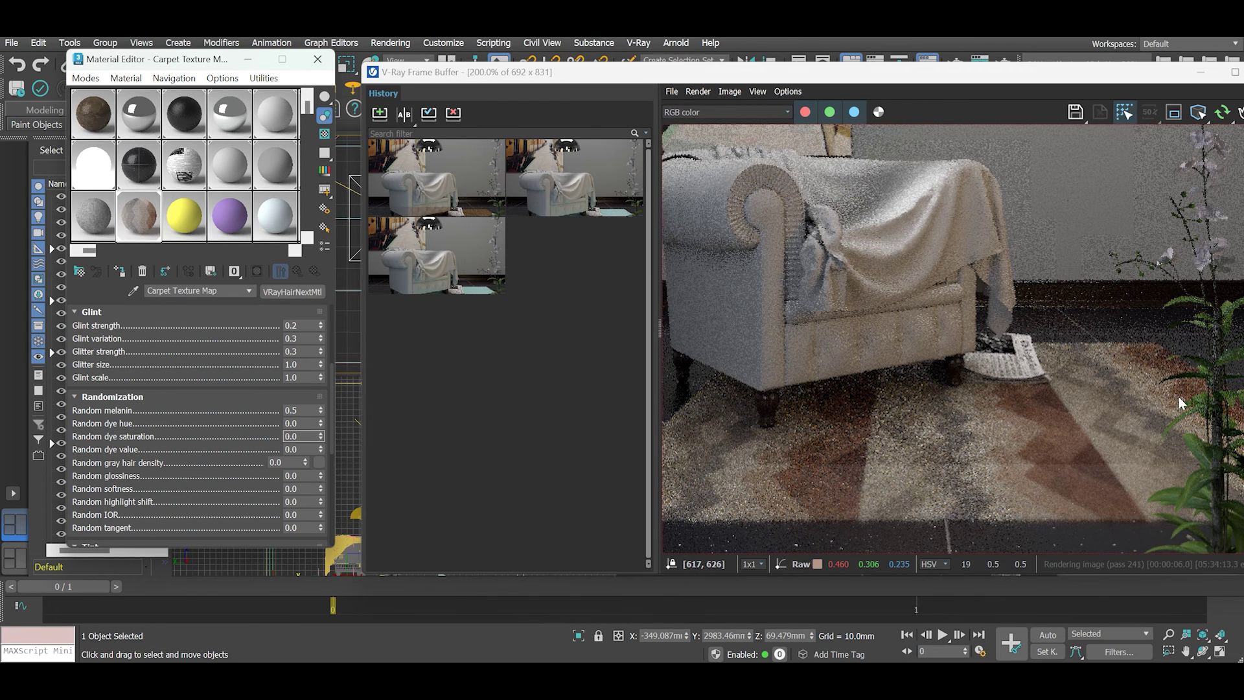
scroll(777, 457, down, 1)
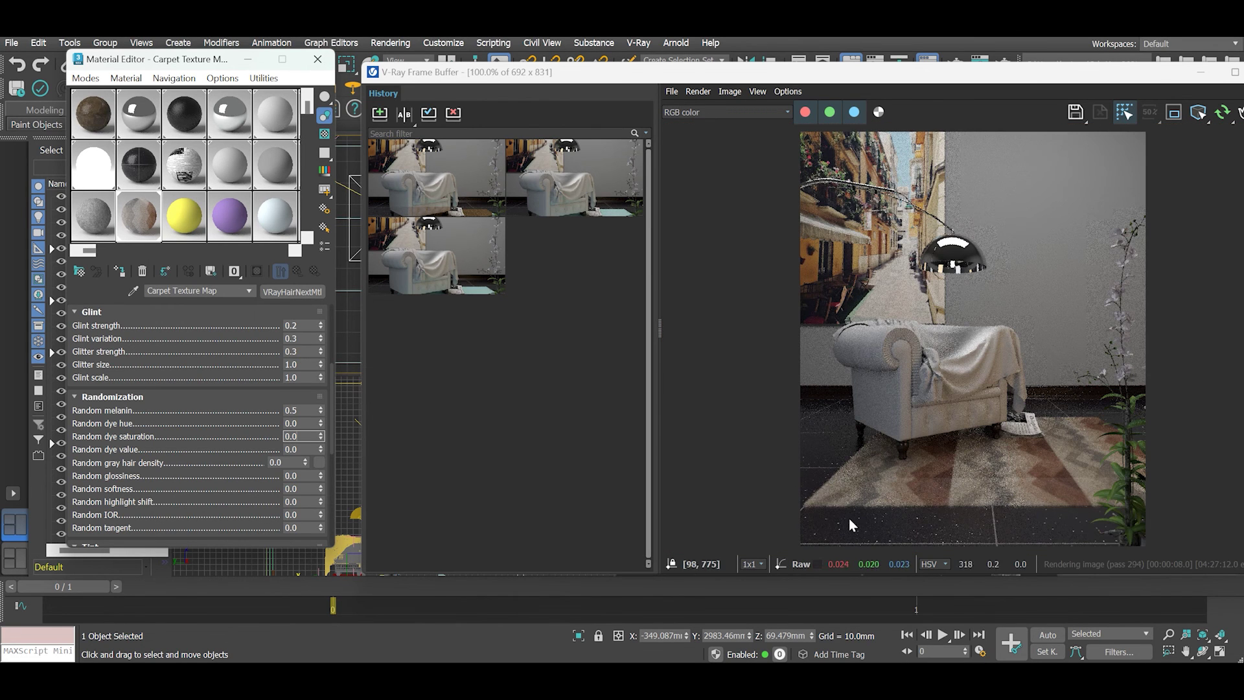
scroll(1022, 496, up, 1)
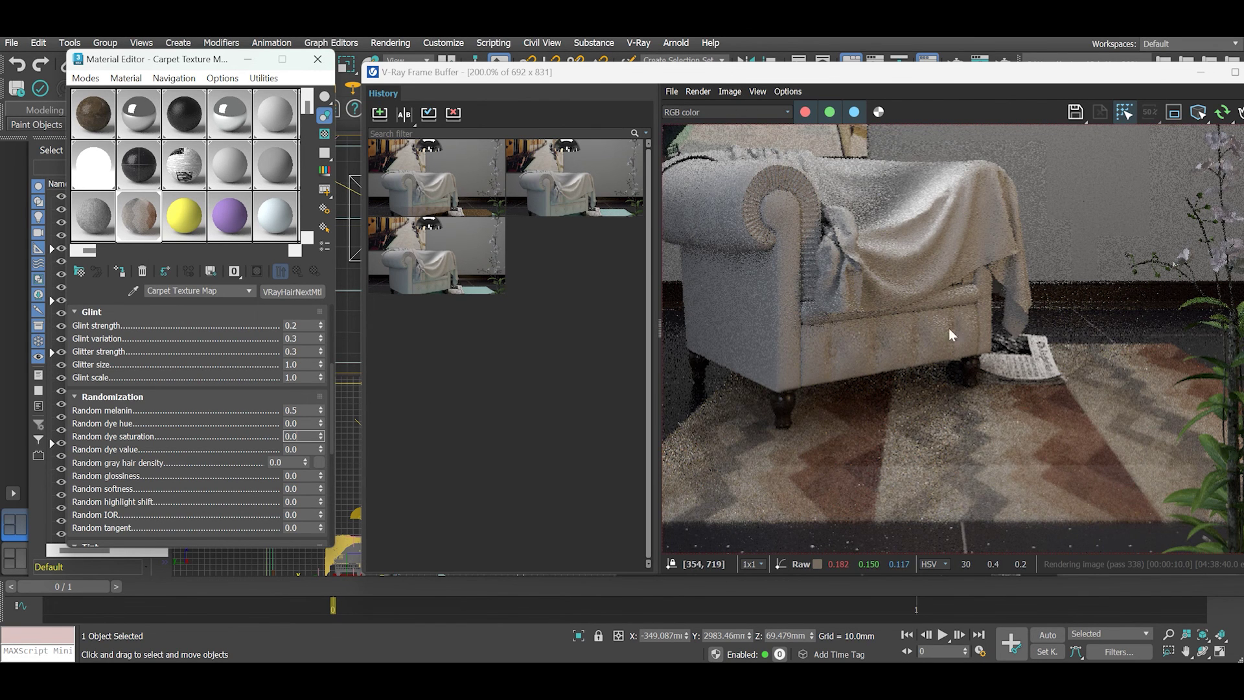
scroll(1063, 510, down, 1)
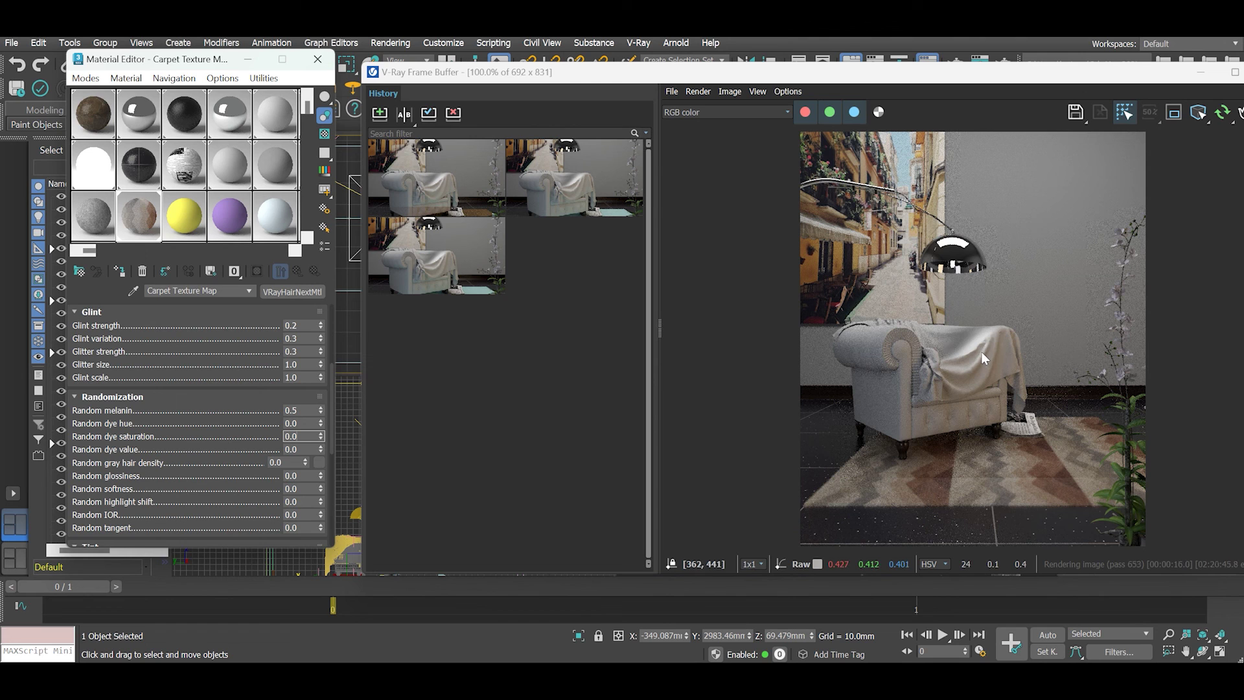
click(297, 410)
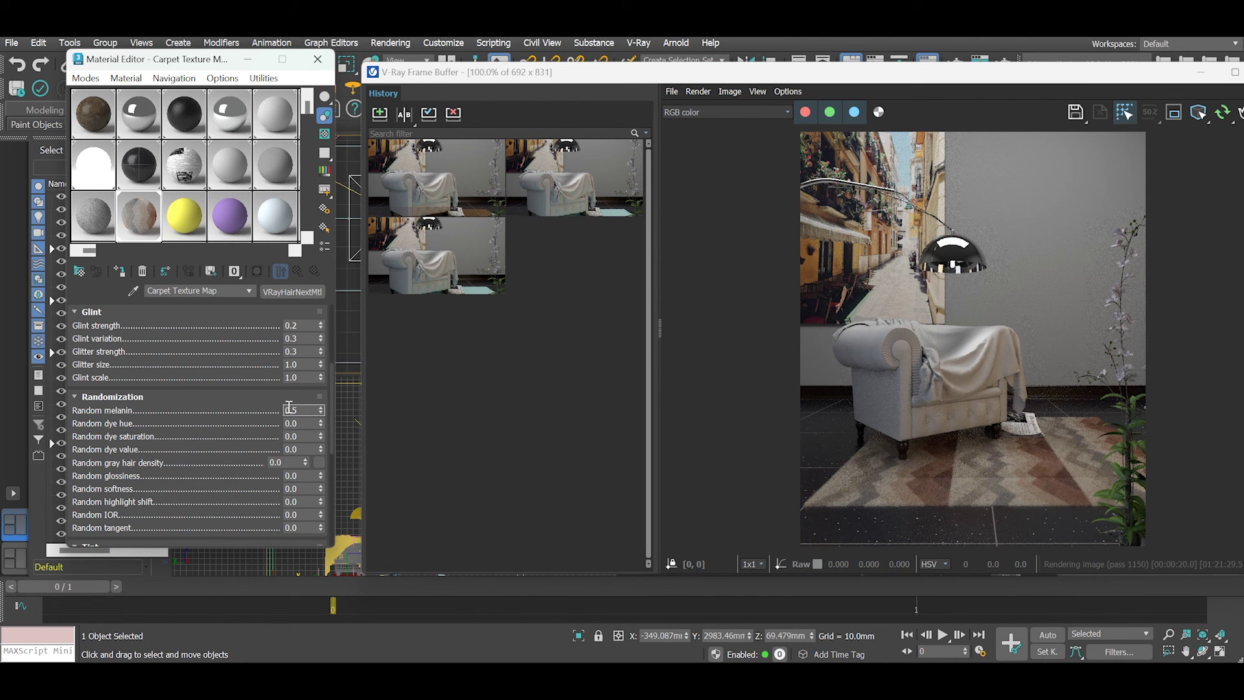
scroll(208, 377, up, 3)
scroll(208, 376, up, 6)
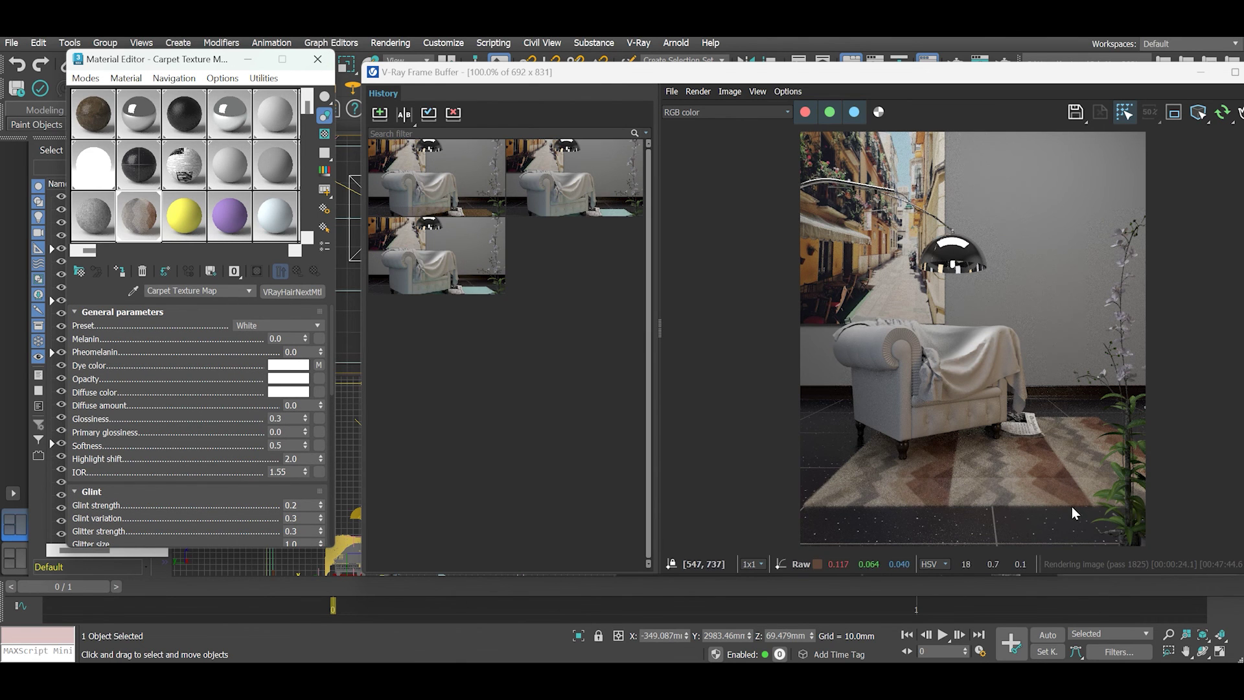
scroll(868, 509, down, 2)
scroll(1028, 404, up, 2)
Hide the render history and fit the frame buffer window beside the Material Editor to check the rug at 200% and 100%.
click(659, 328)
drag(887, 79, 551, 57)
drag(311, 553, 145, 587)
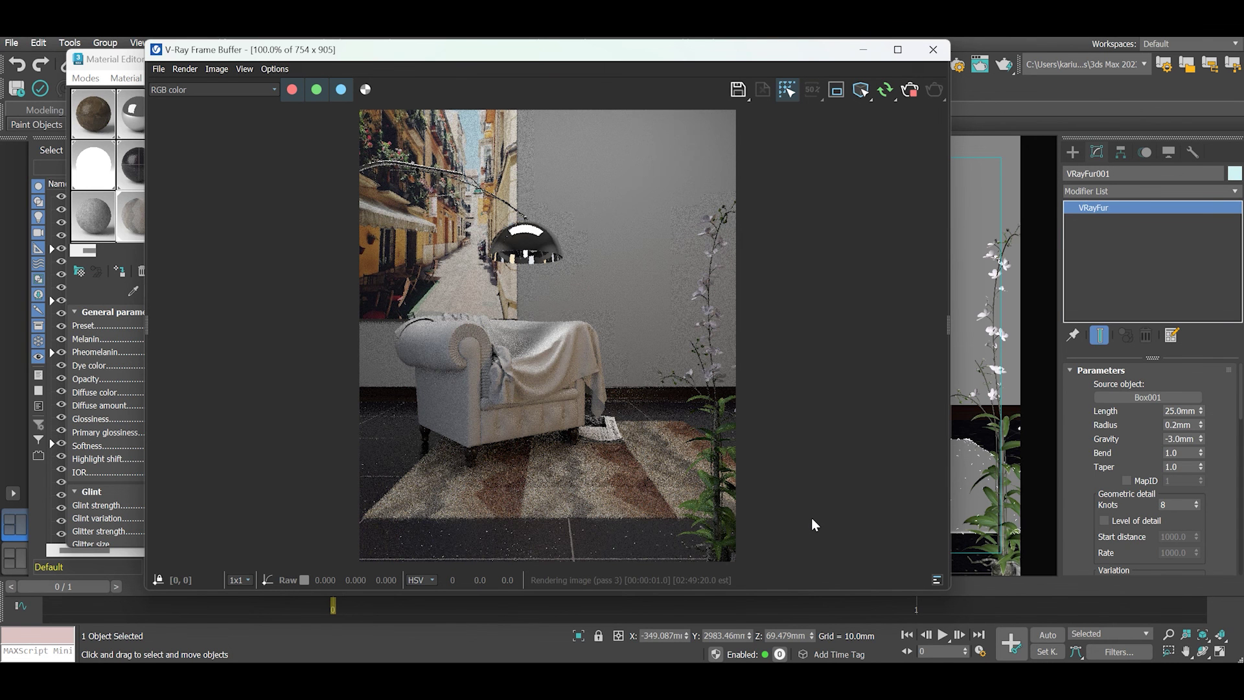
drag(586, 55, 780, 63)
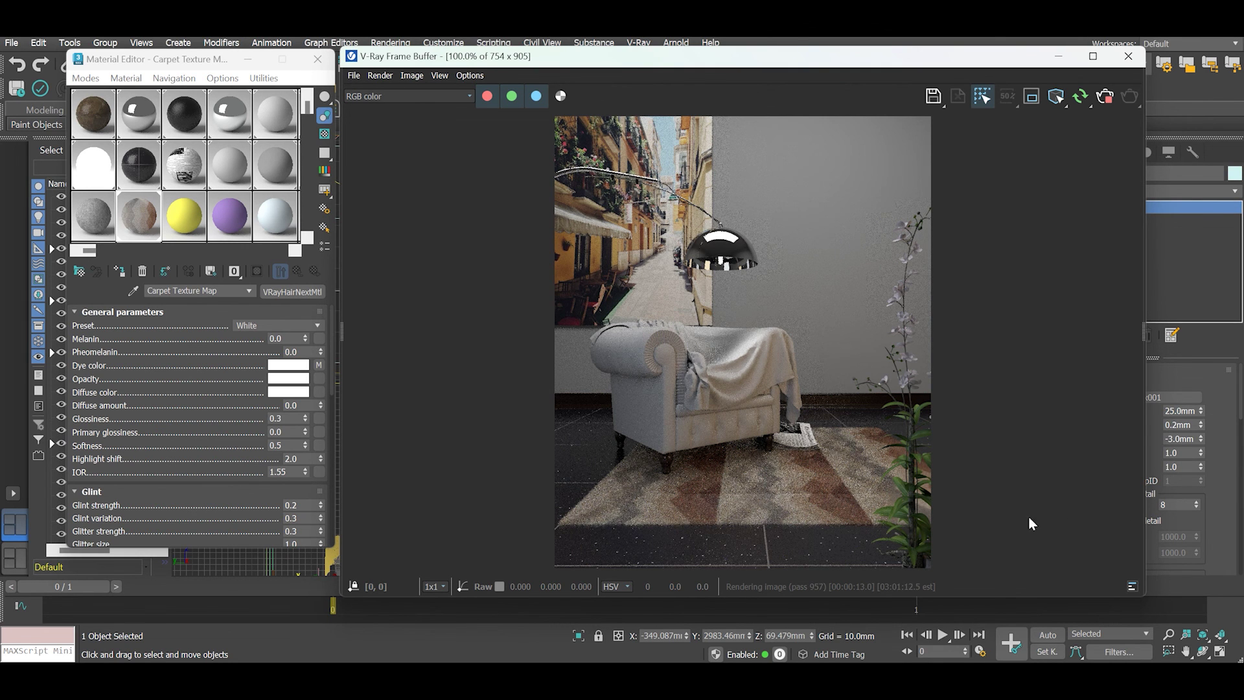
scroll(879, 543, up, 1)
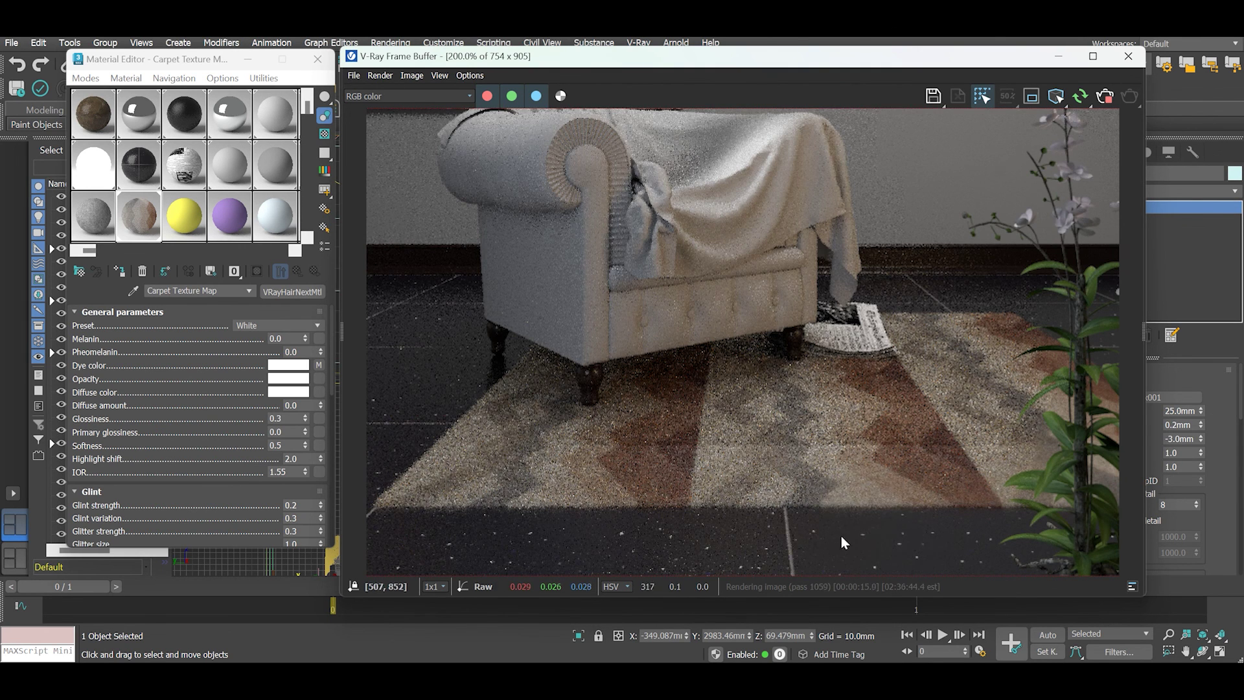
double_click(603, 549)
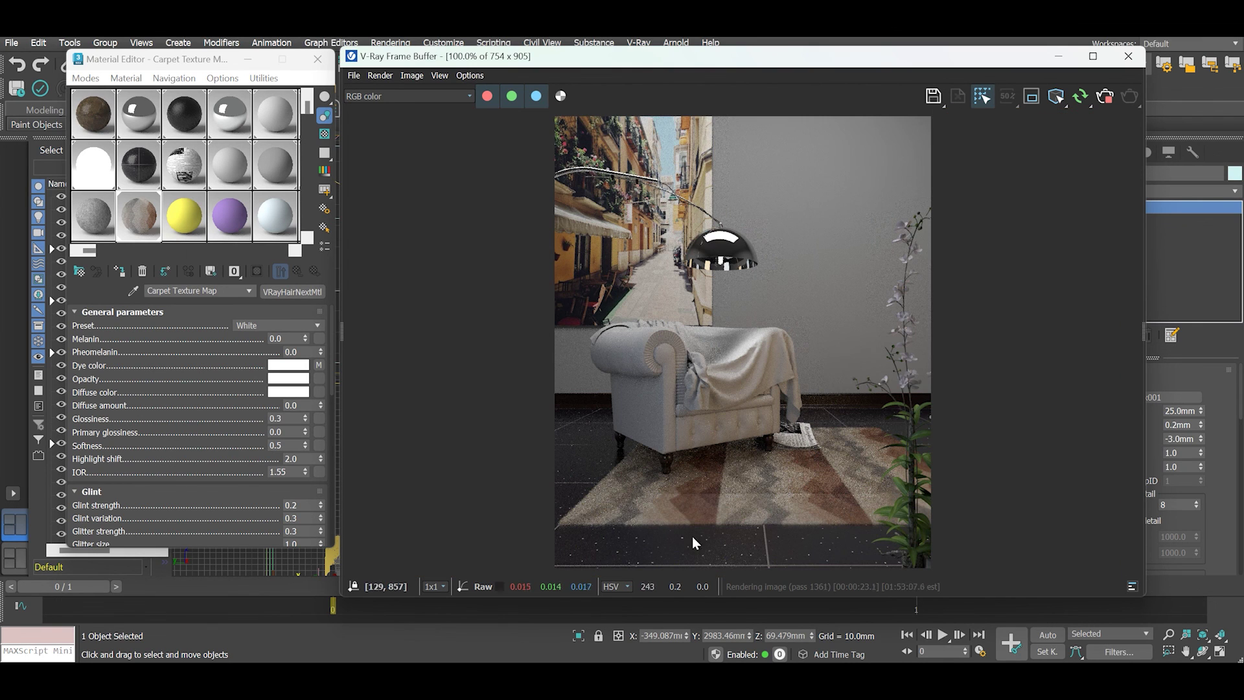